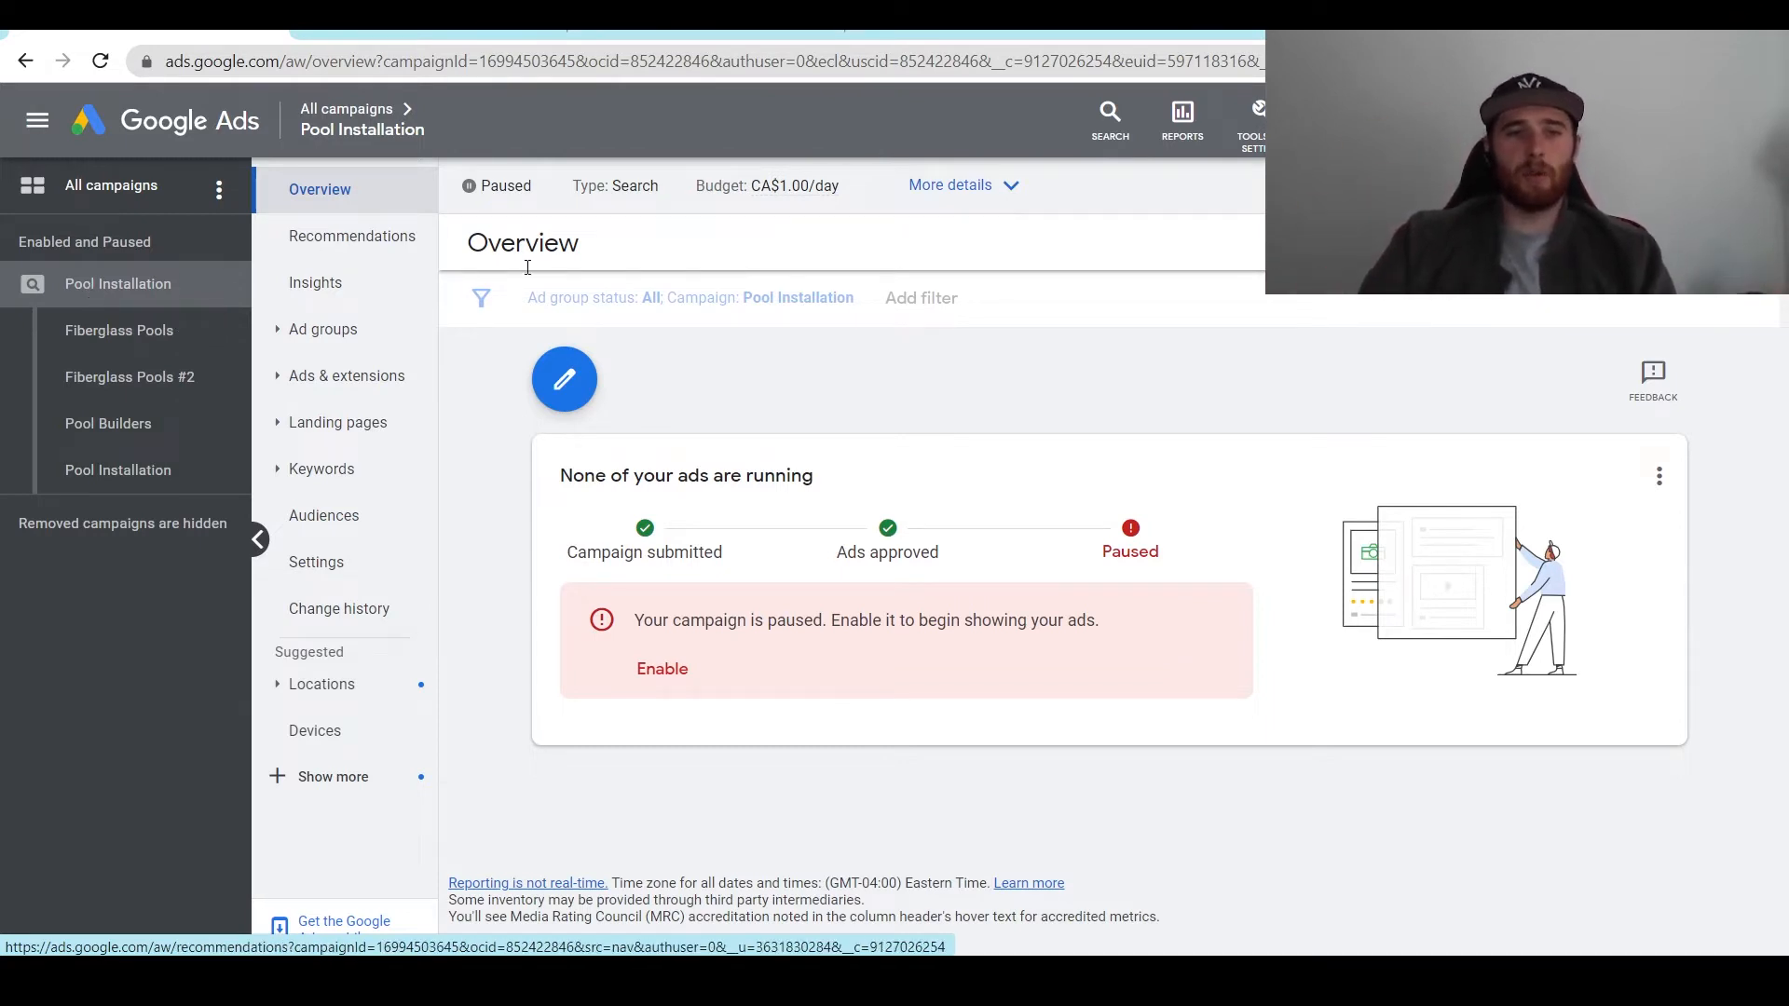
# Step: View the ads list of the Pool Installation campaign
pyautogui.click(397, 382)
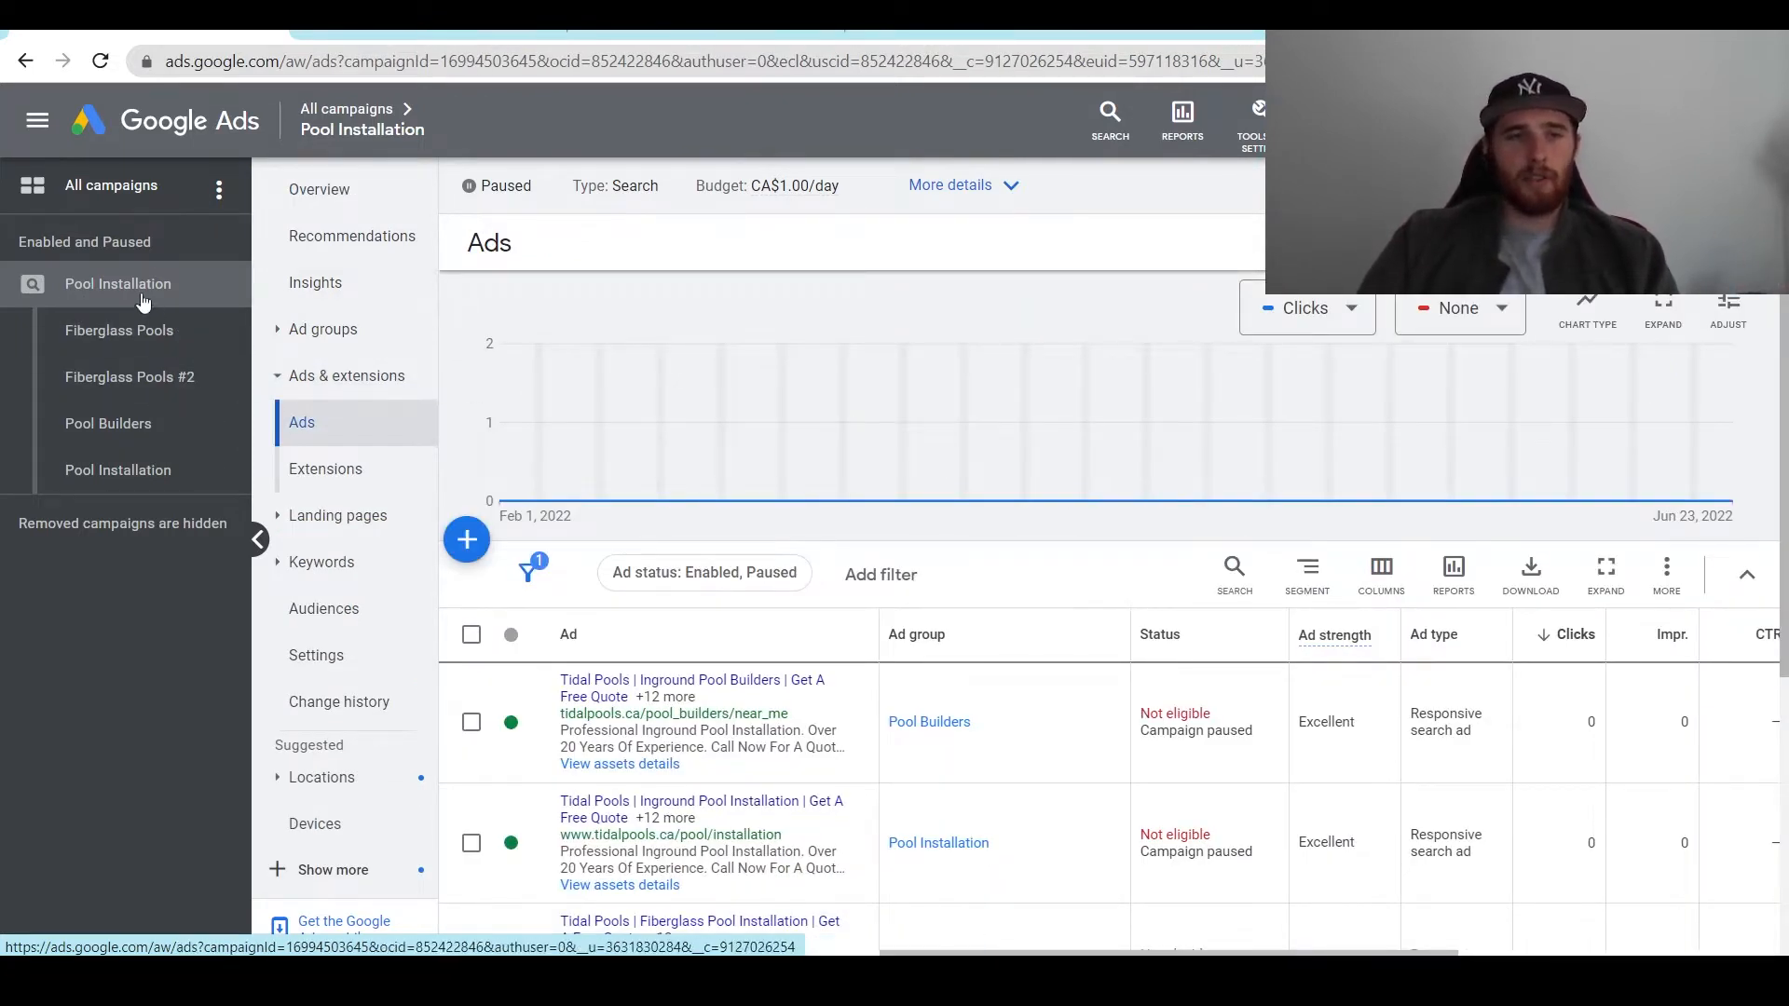
pyautogui.click(82, 287)
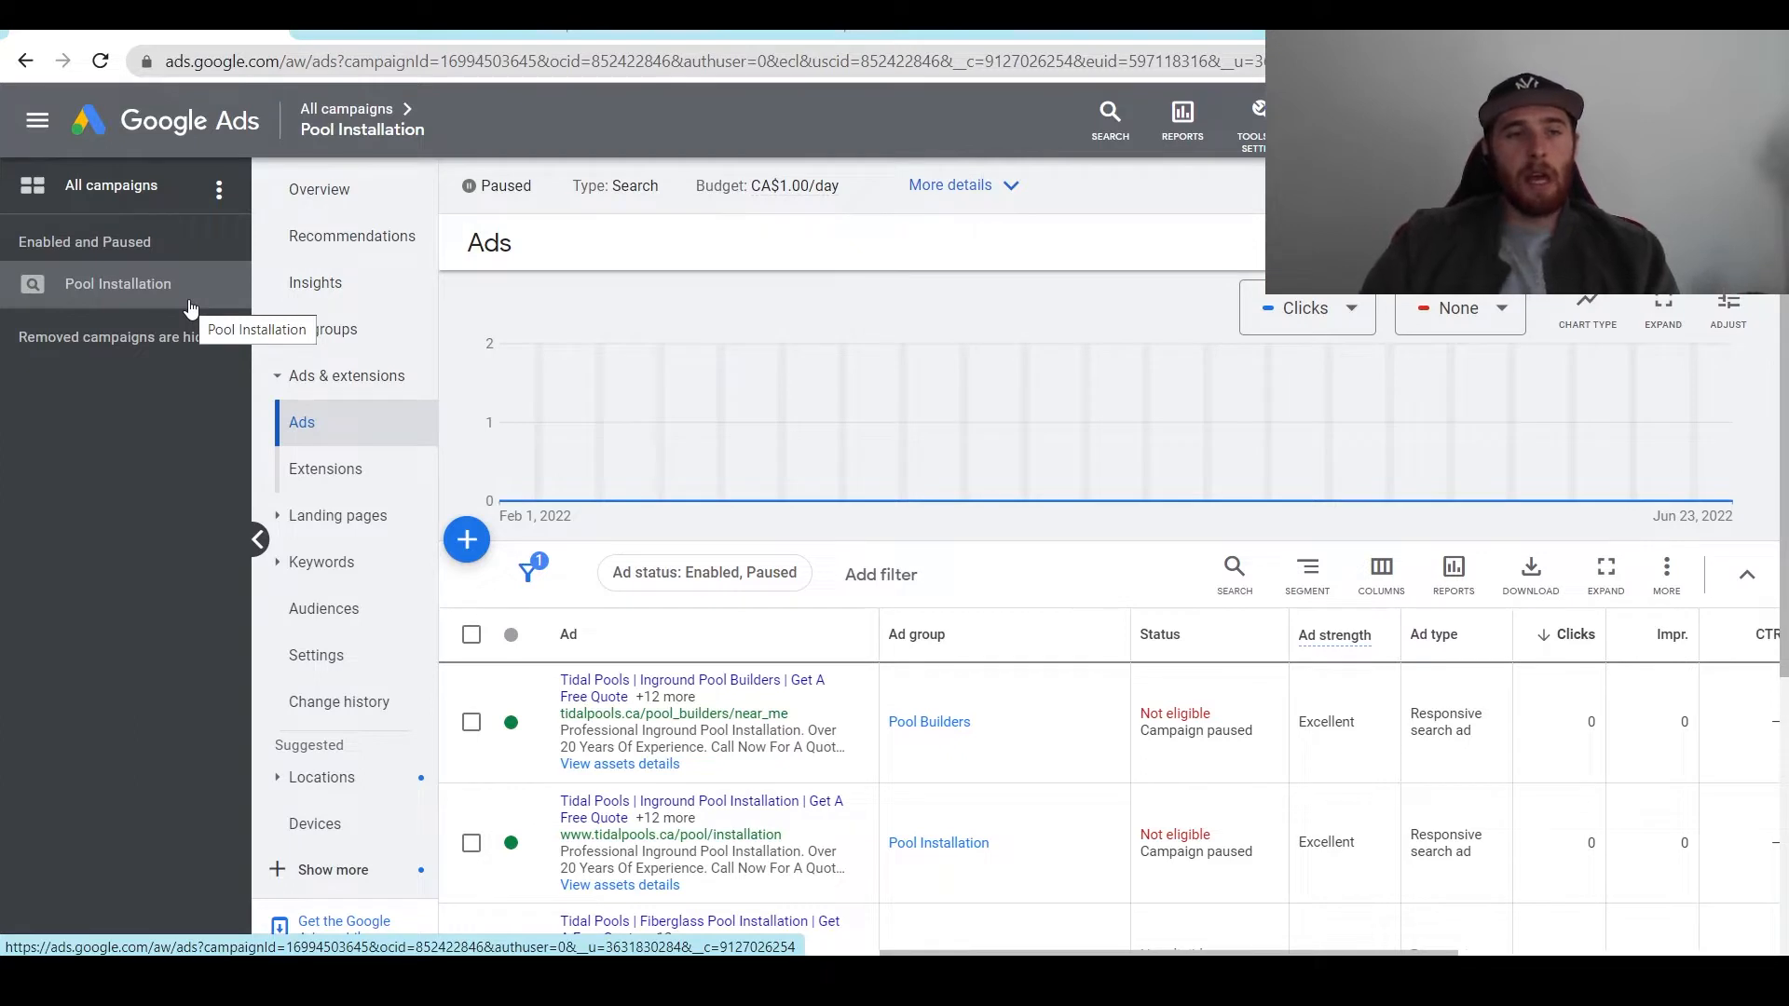
pyautogui.click(121, 298)
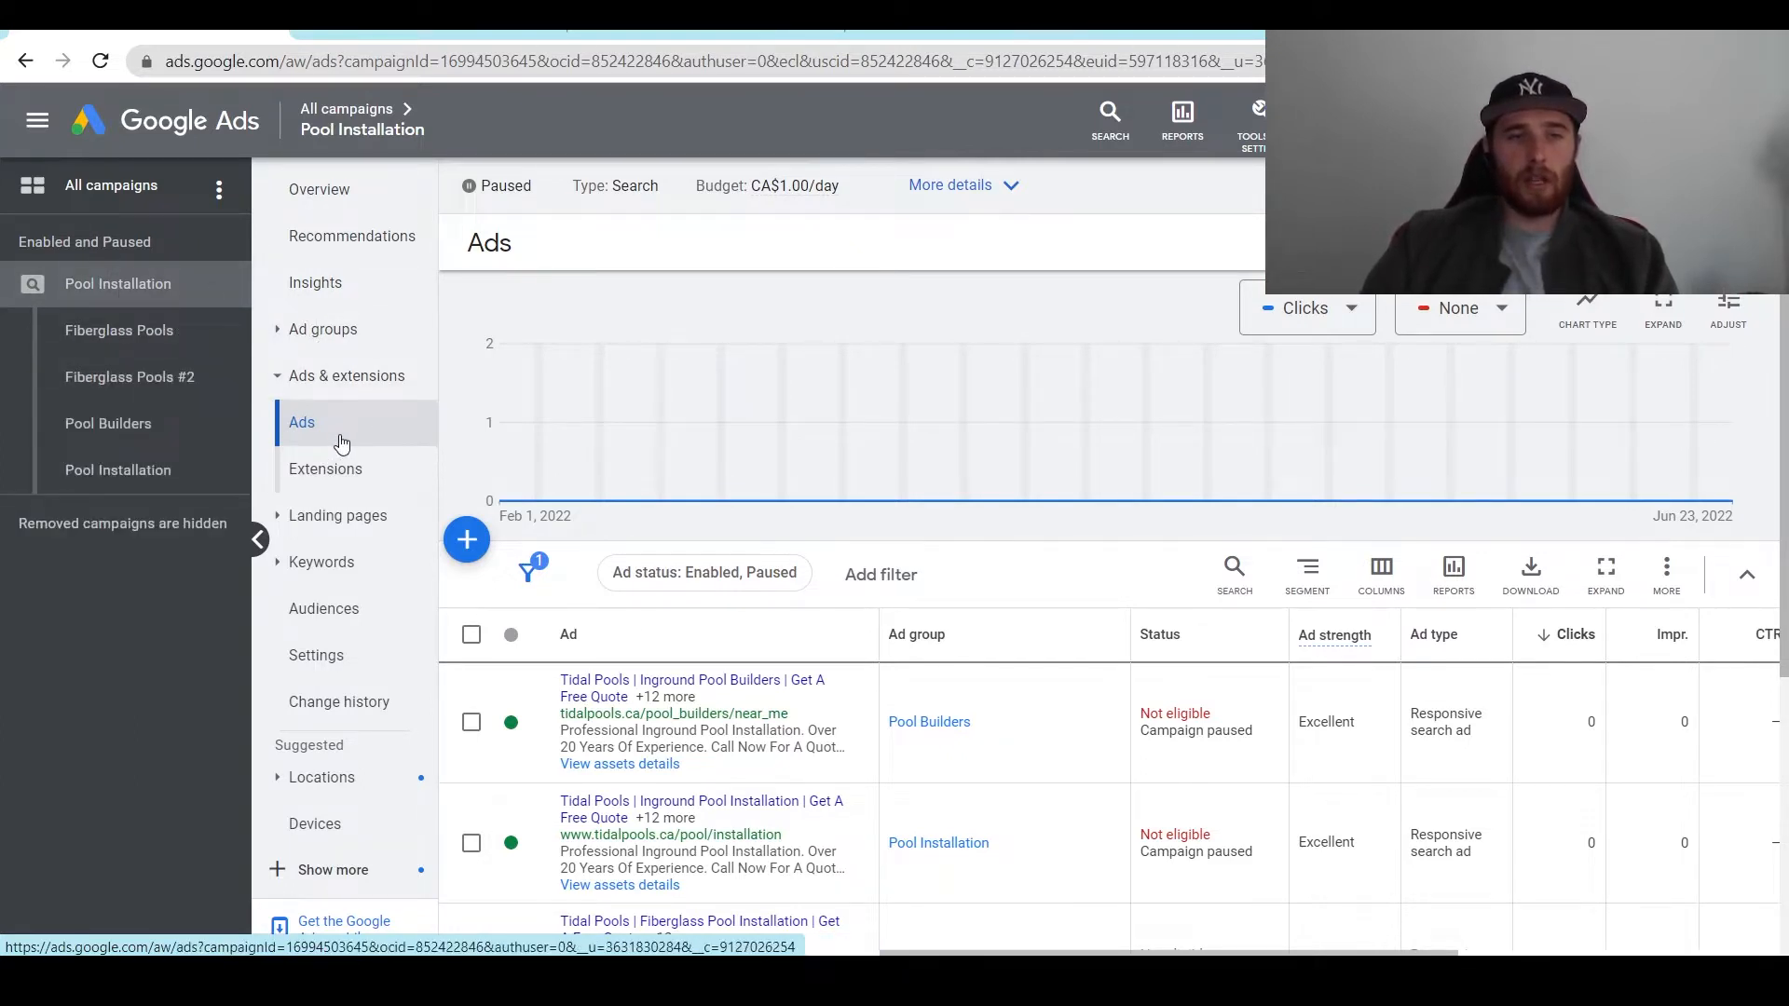
# Step: Start a new ad group in the Pool Installation campaign and name it "Call Only Ads - Fiberglass Pools"
pyautogui.click(370, 336)
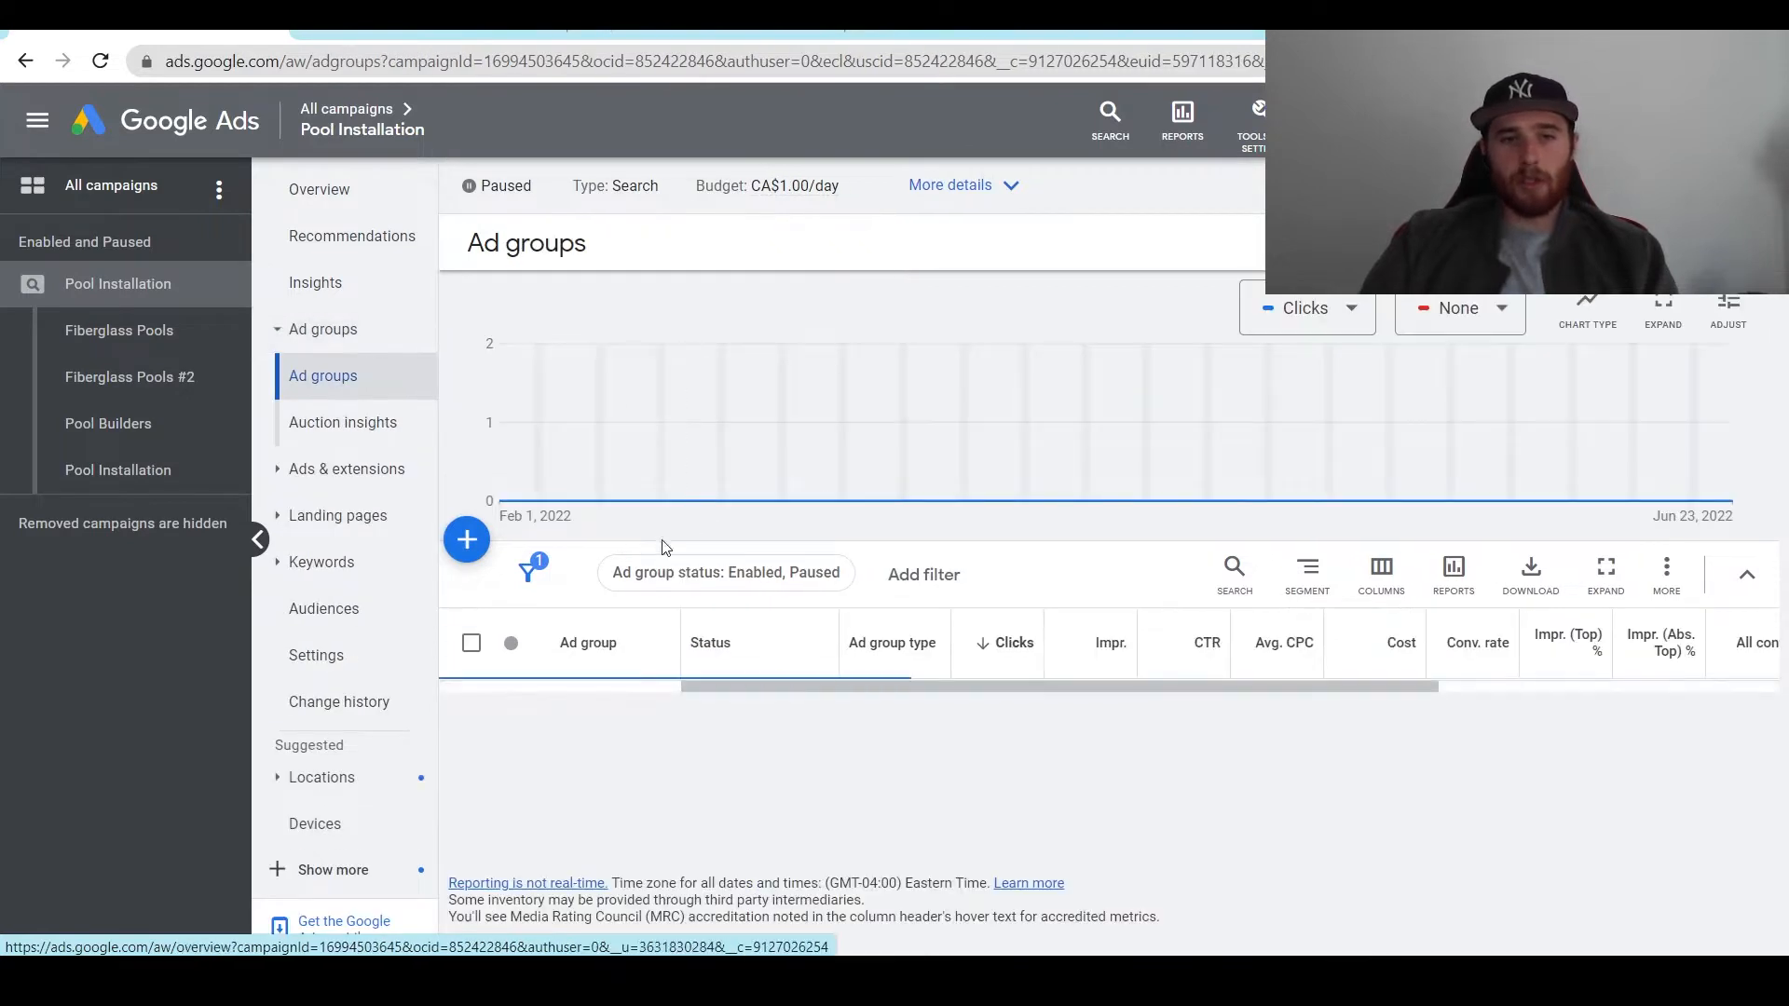
pyautogui.click(468, 544)
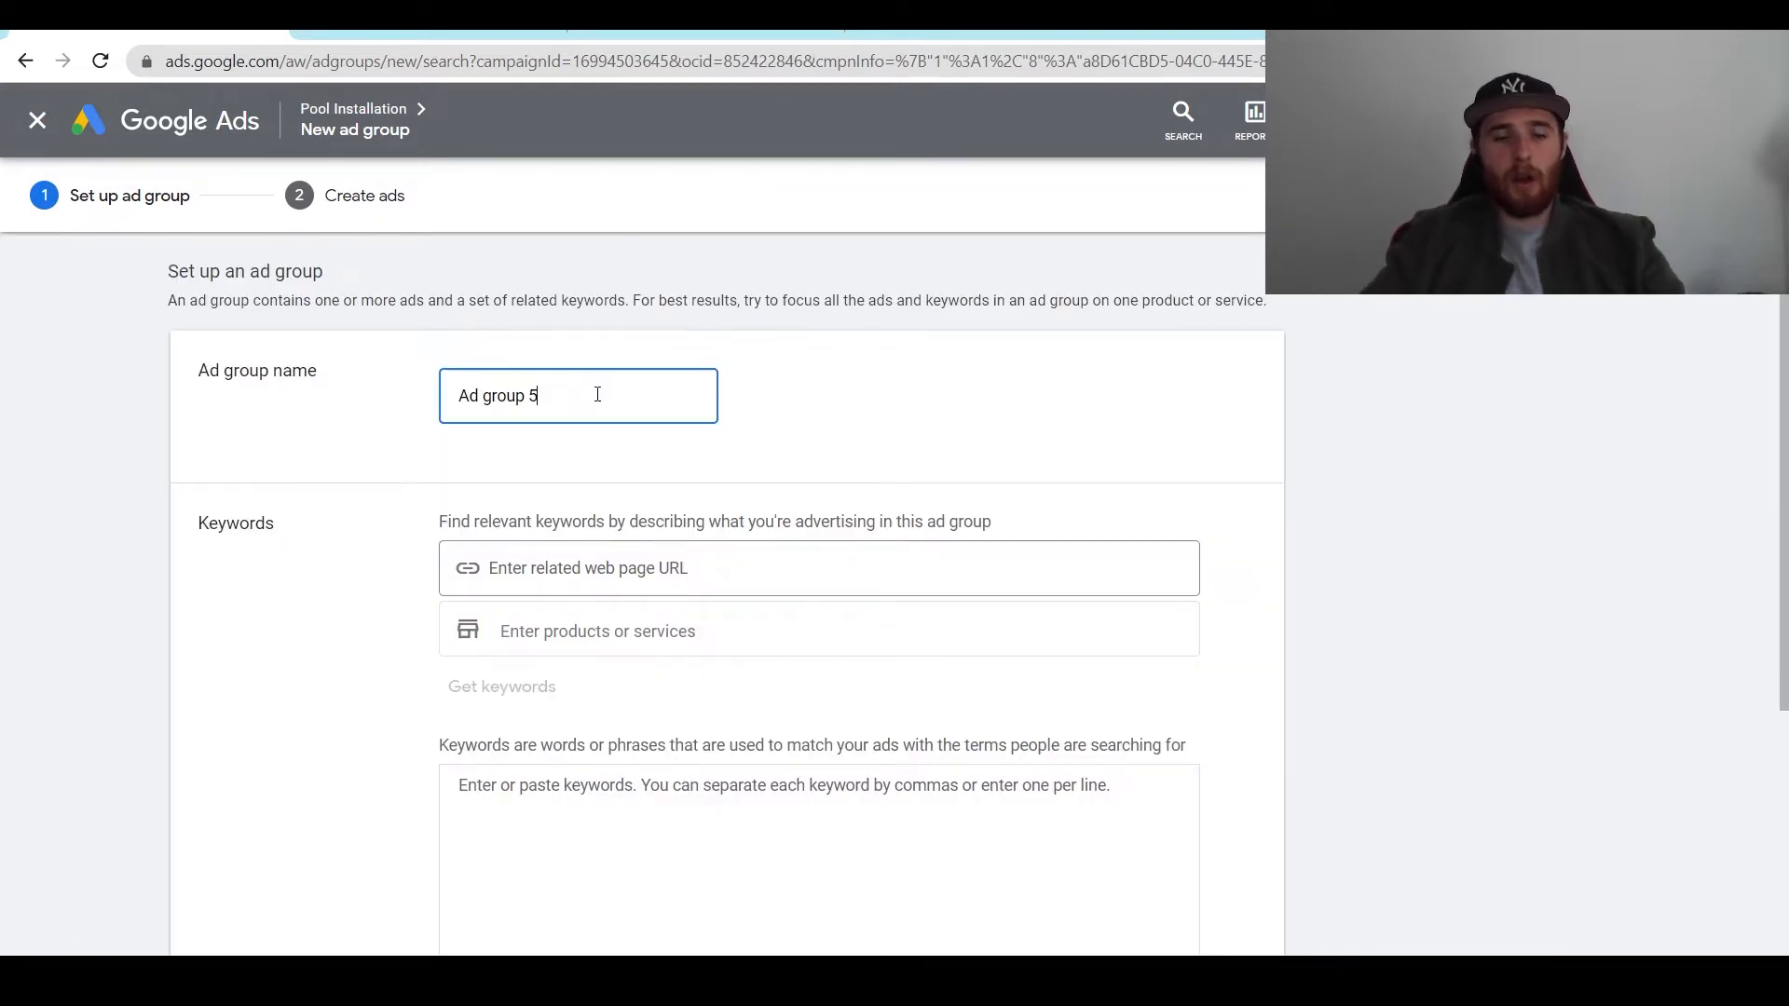
pyautogui.press('BackSpace')
pyautogui.press('BackSpace')
pyautogui.press('BackSpace')
pyautogui.press('BackSpace')
pyautogui.press('BackSpace')
pyautogui.press('BackSpace')
pyautogui.press('BackSpace')
pyautogui.press('BackSpace')
pyautogui.press('BackSpace')
pyautogui.press('BackSpace')
pyautogui.write('Cal')
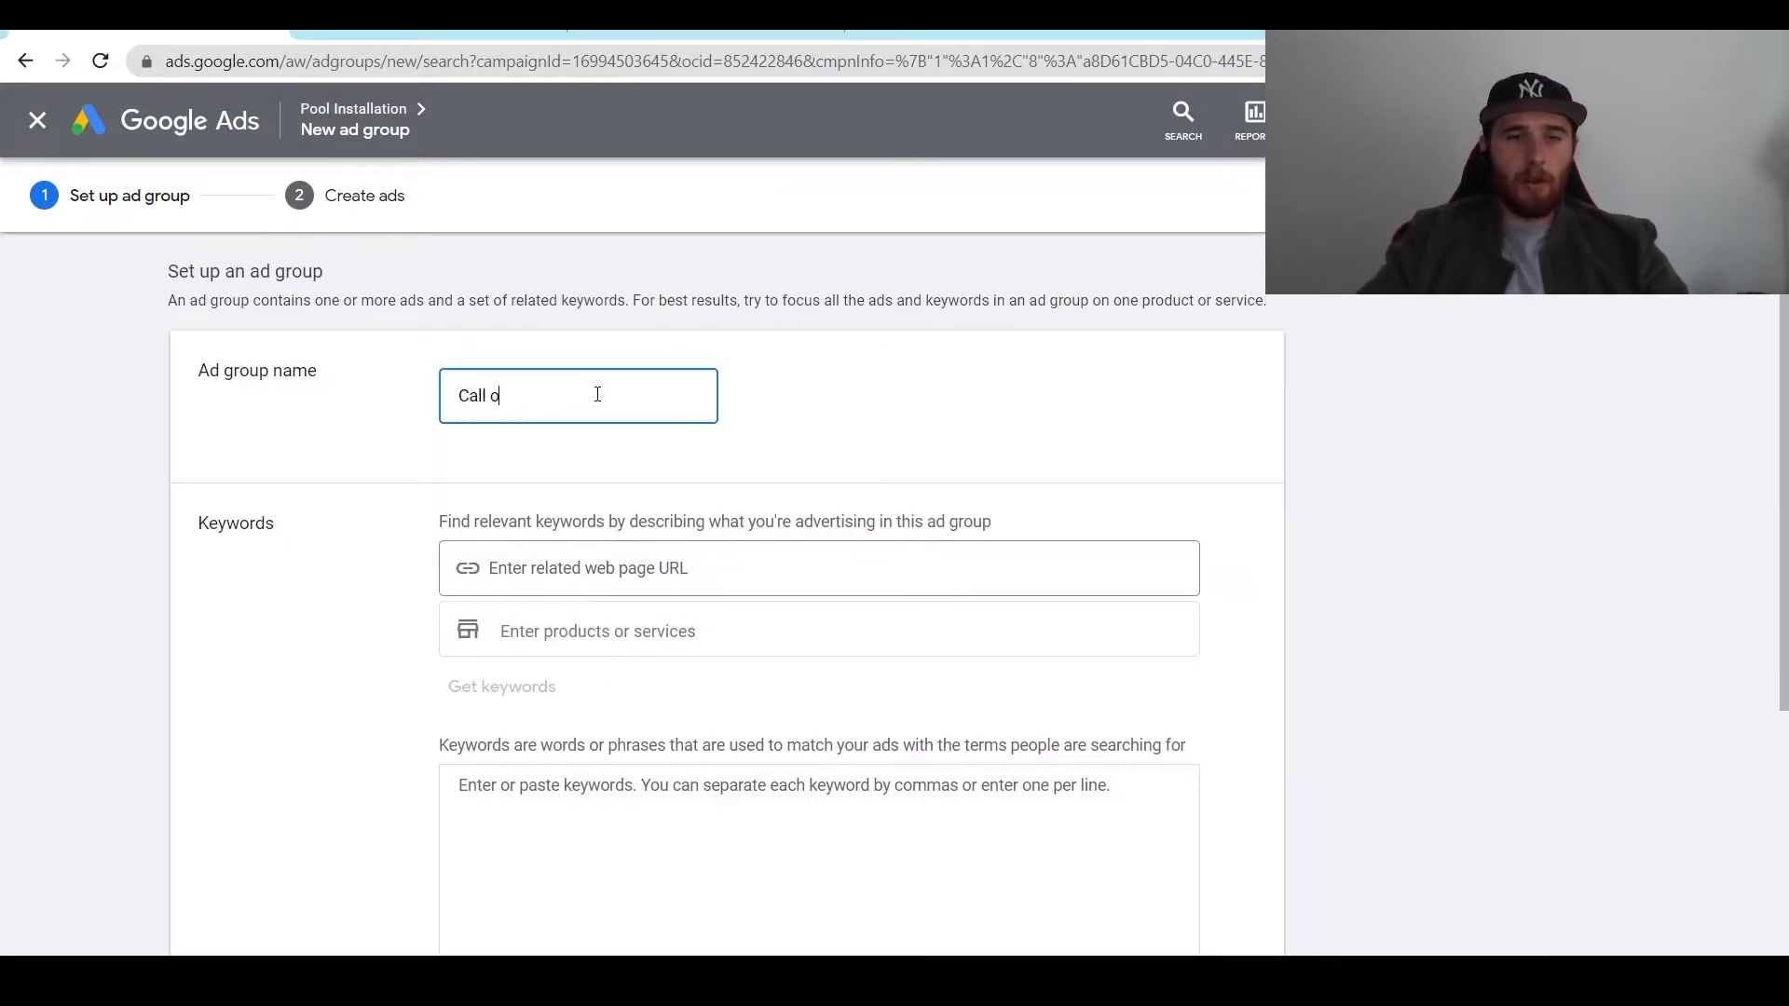
pyautogui.write('l Only Ads -')
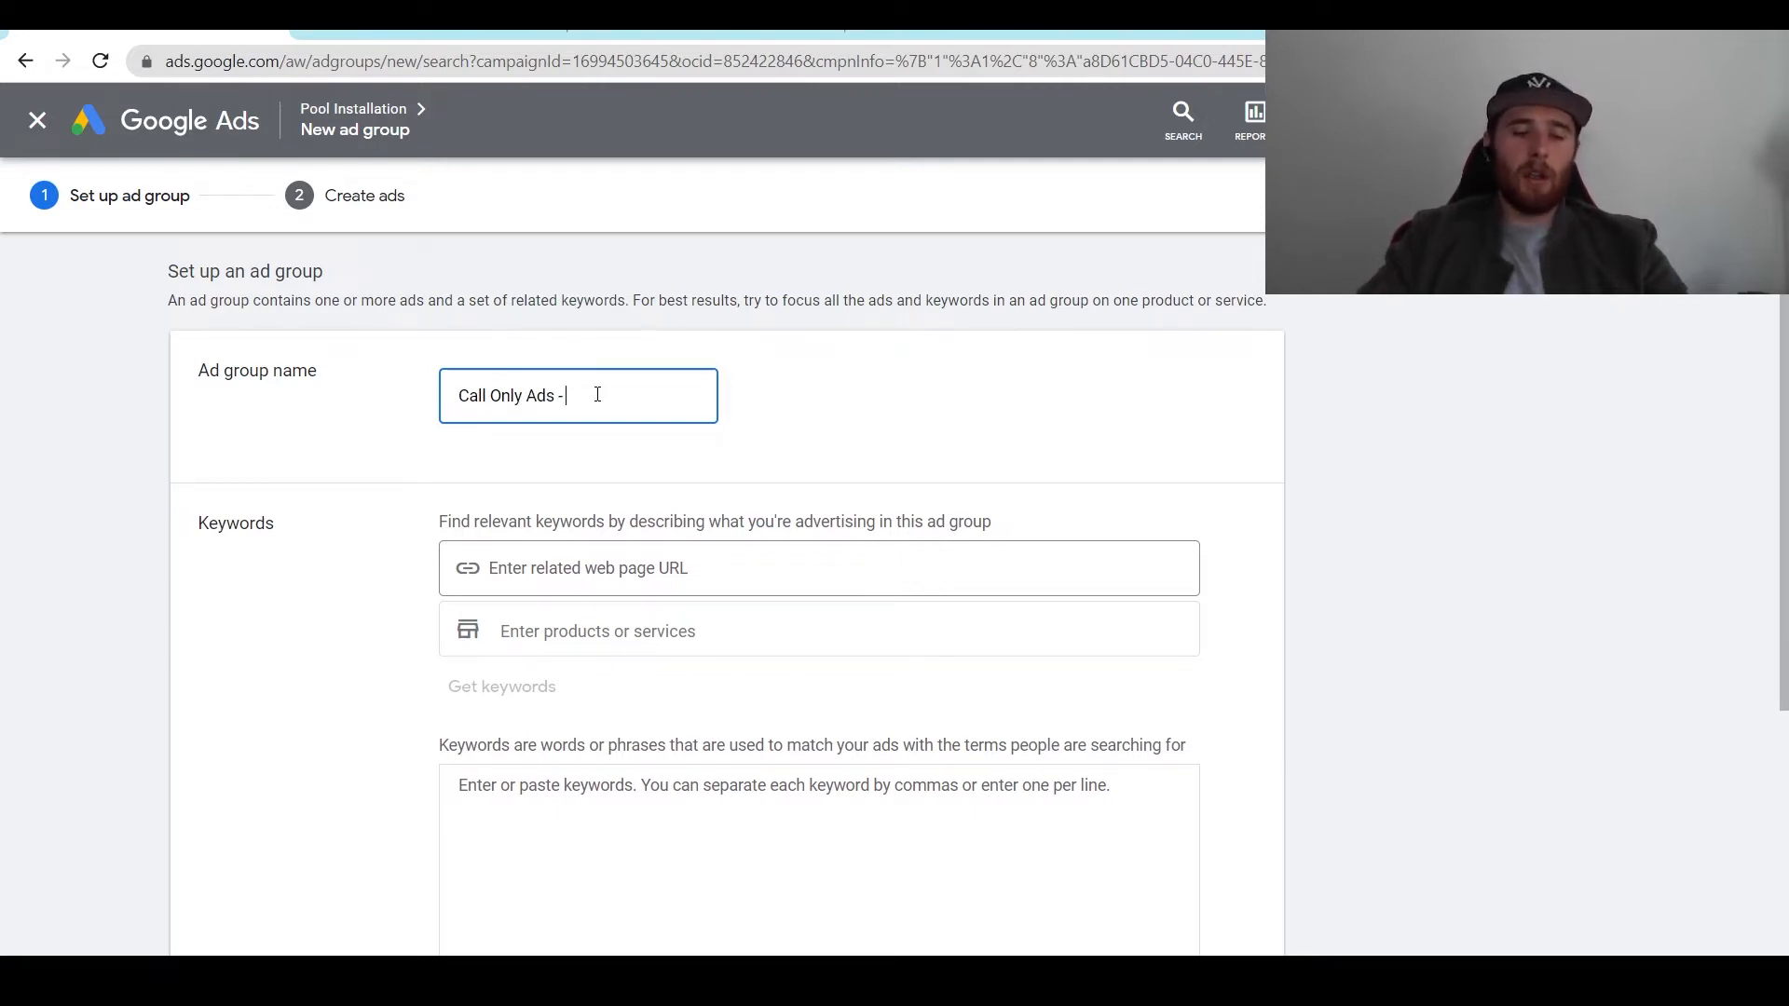
pyautogui.write('Fiberglass Pools')
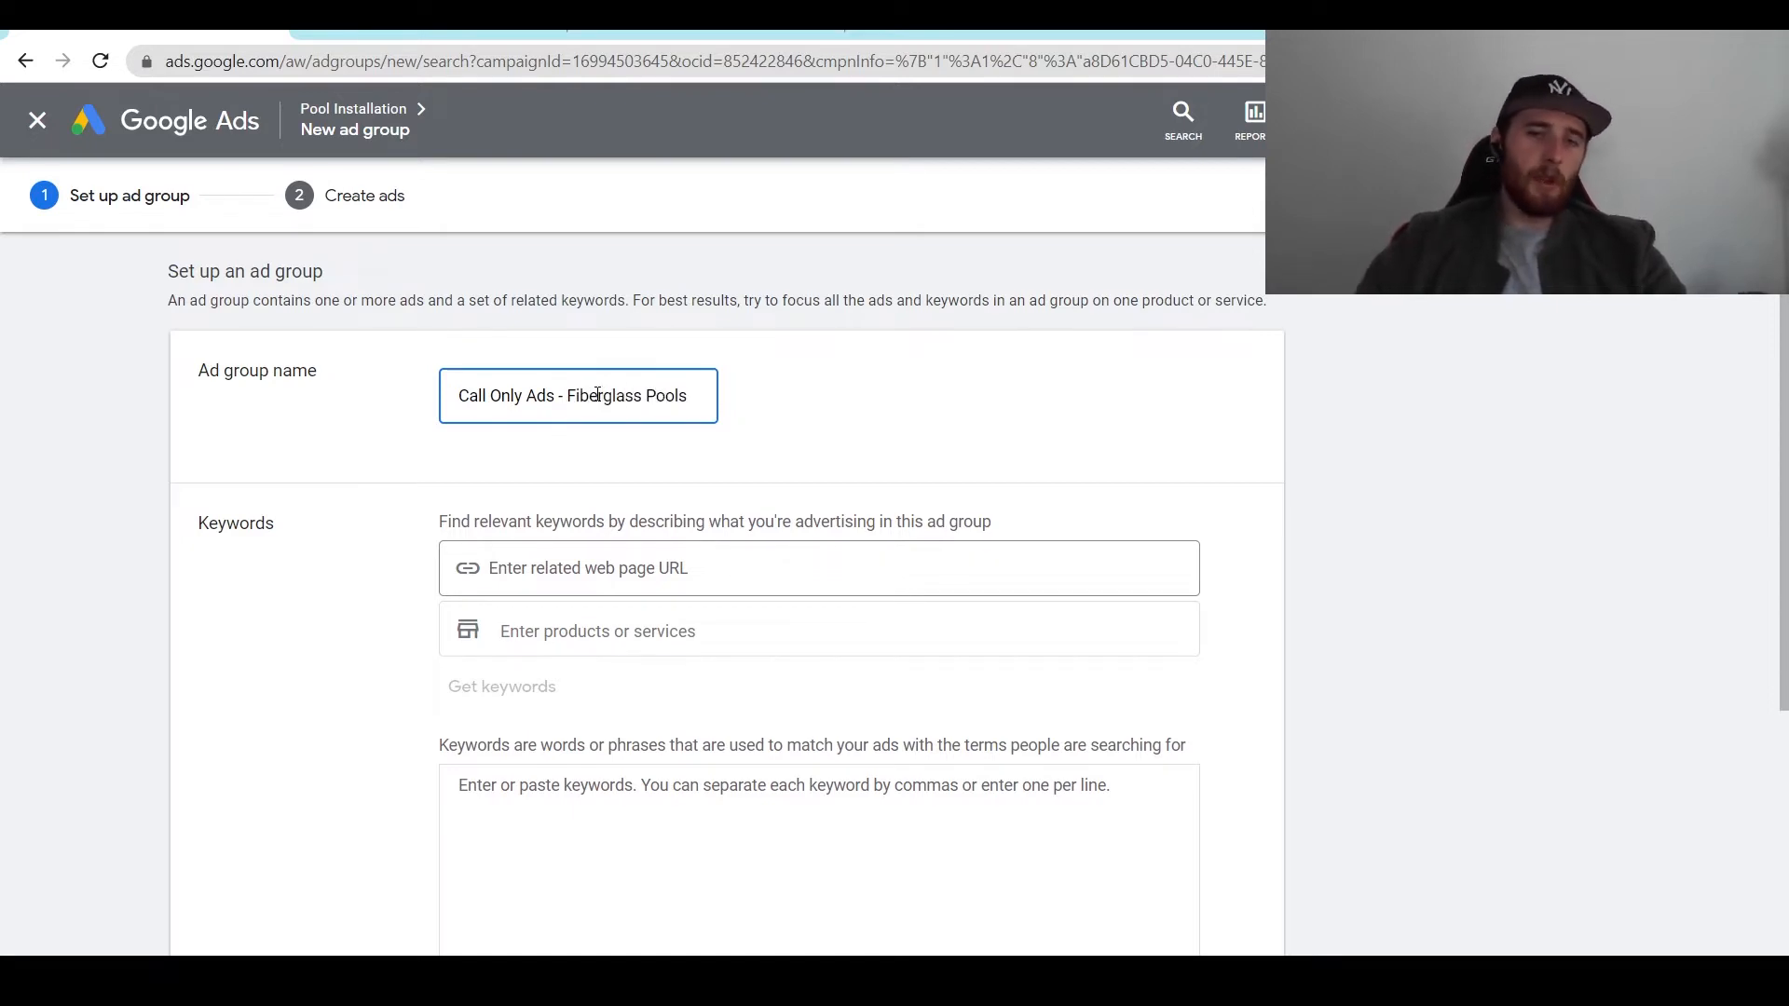
# Step: Generate keyword suggestions for the product or service "fiberglass pools" and look through the list
pyautogui.click(688, 645)
pyautogui.middleClick(332, 632)
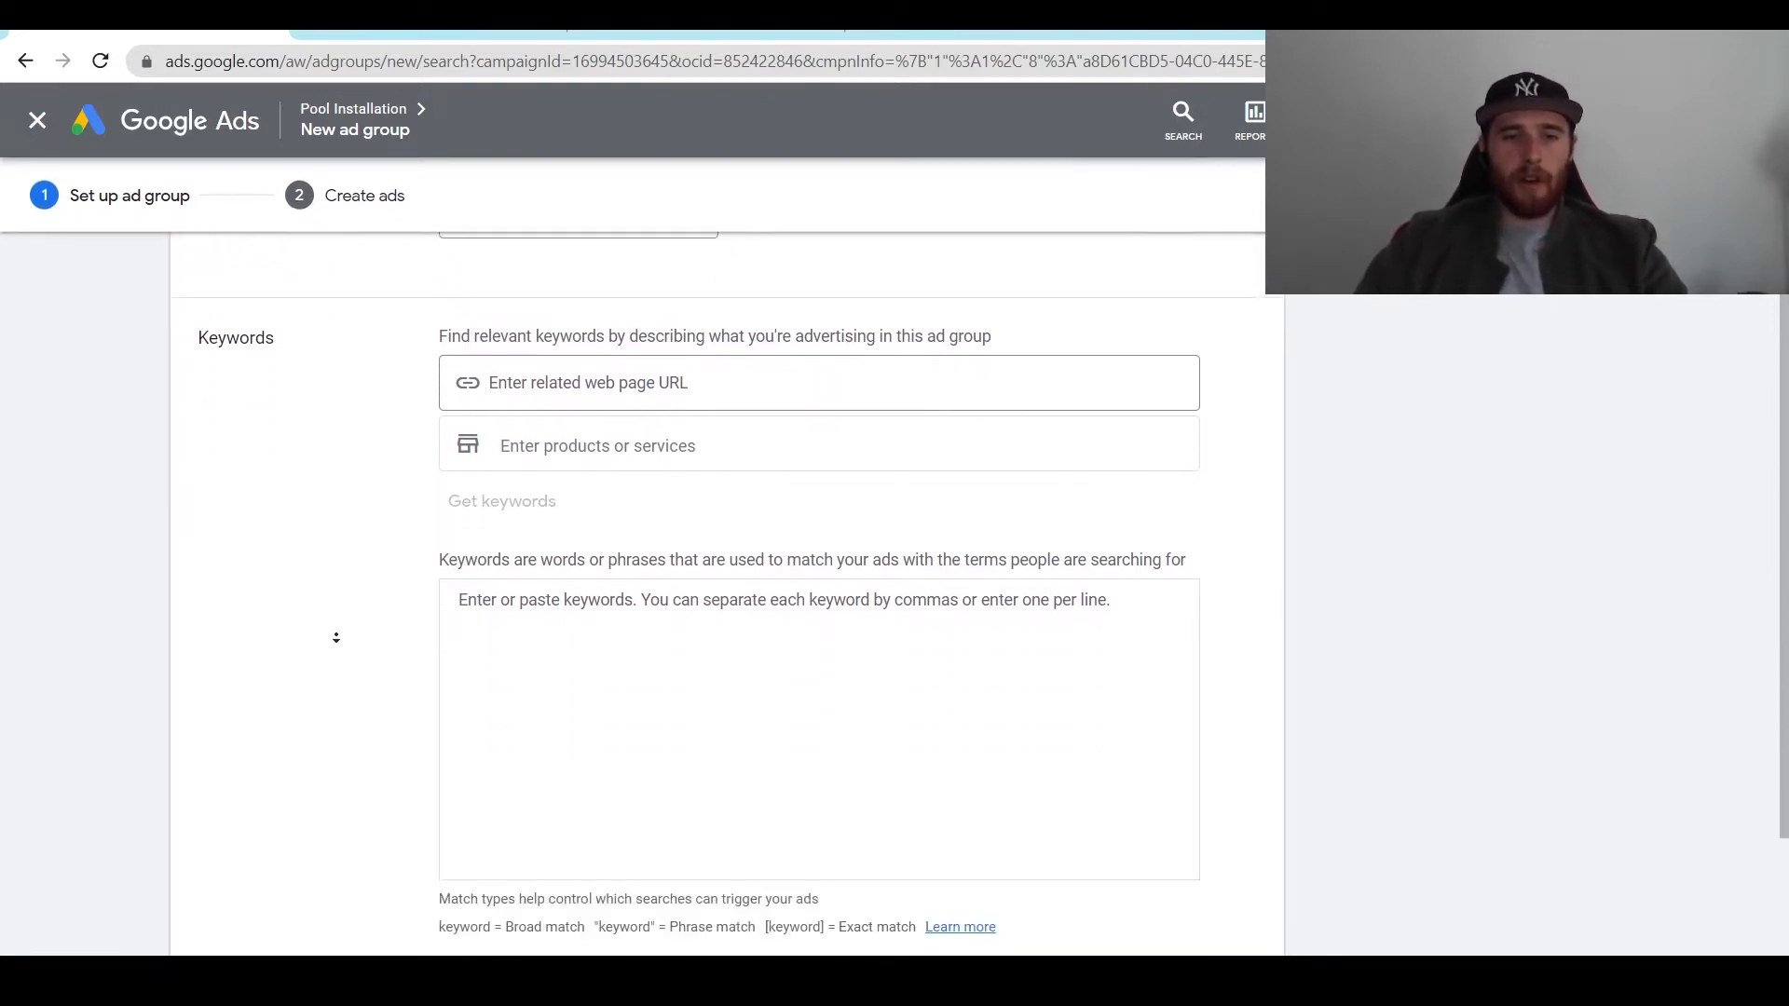
pyautogui.middleClick(336, 626)
pyautogui.scroll(3, 354, 564)
pyautogui.click(604, 557)
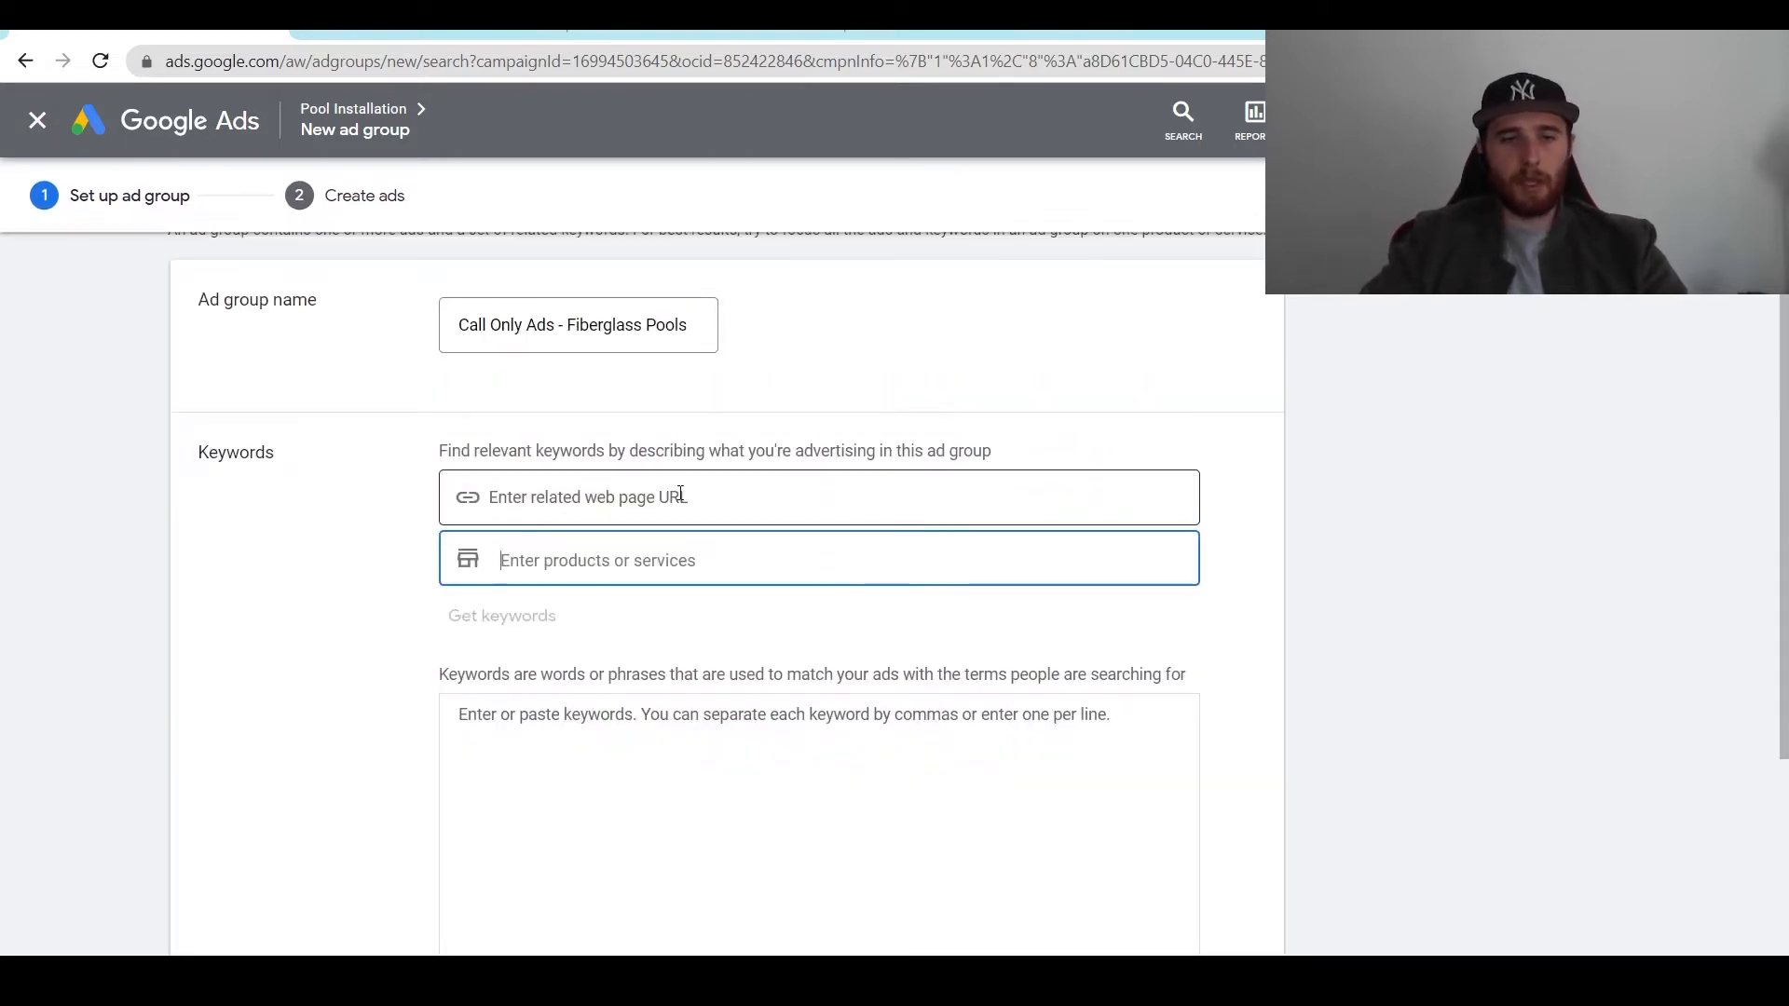
pyautogui.write('fiber')
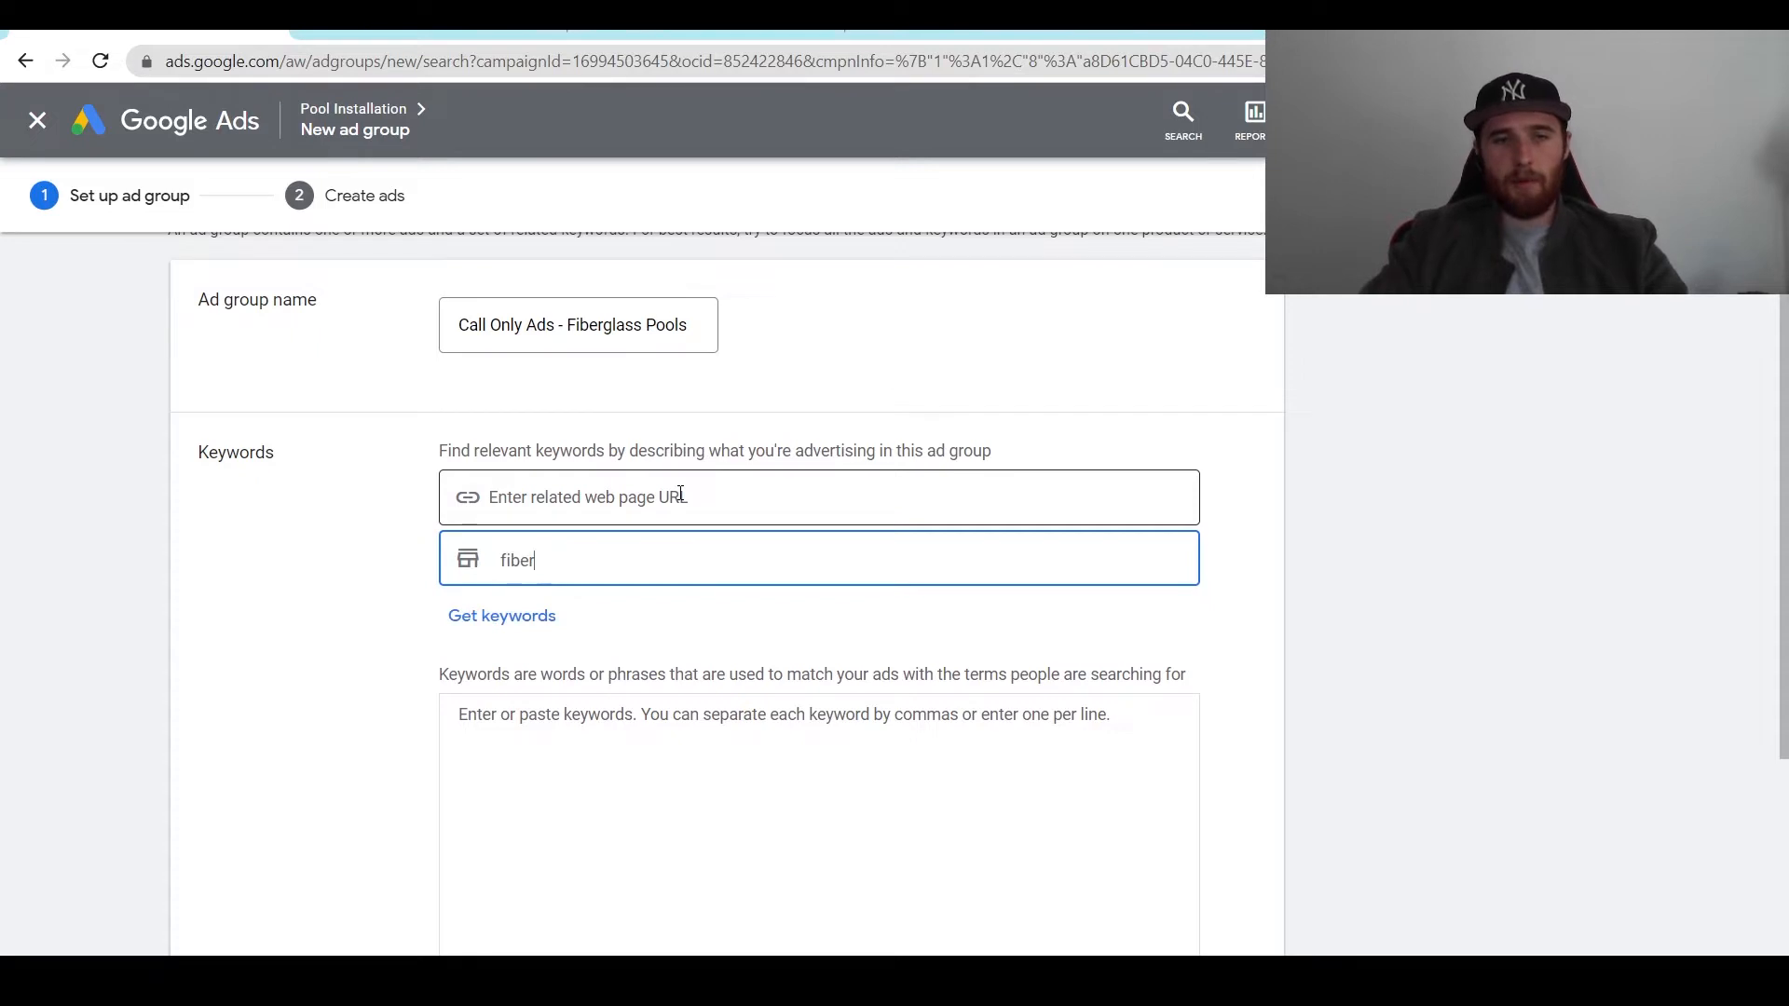
pyautogui.write('glass pools')
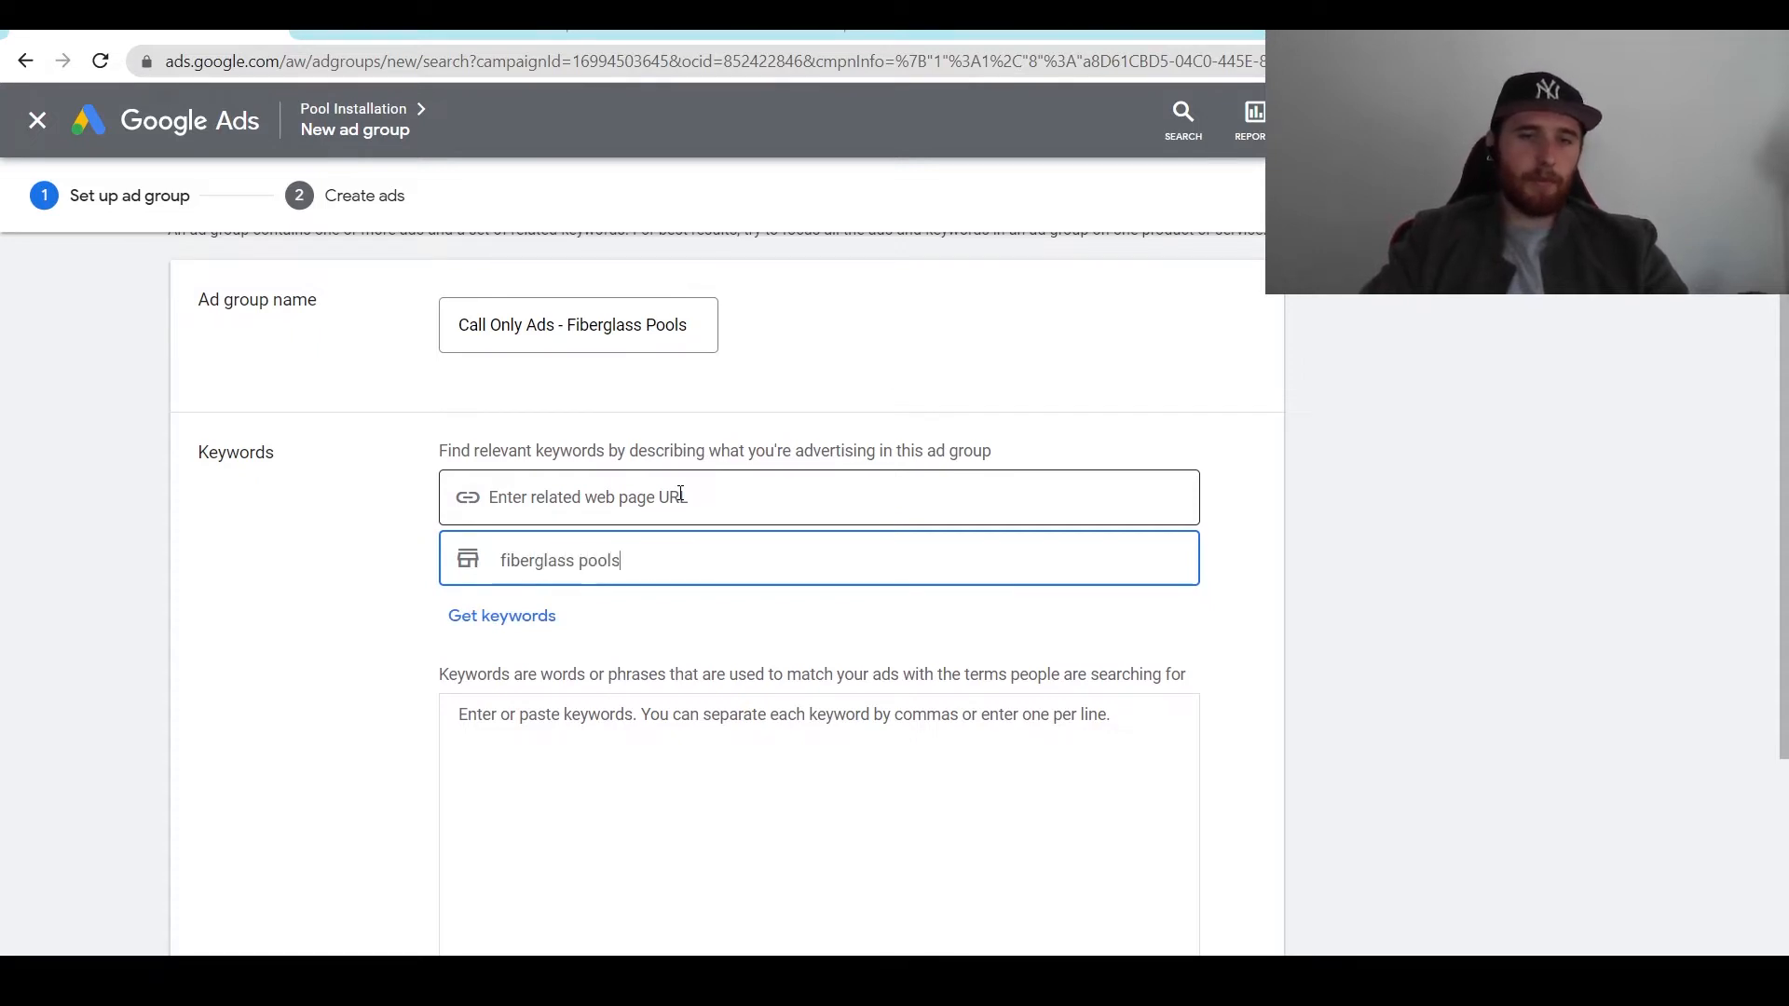
pyautogui.press('Return')
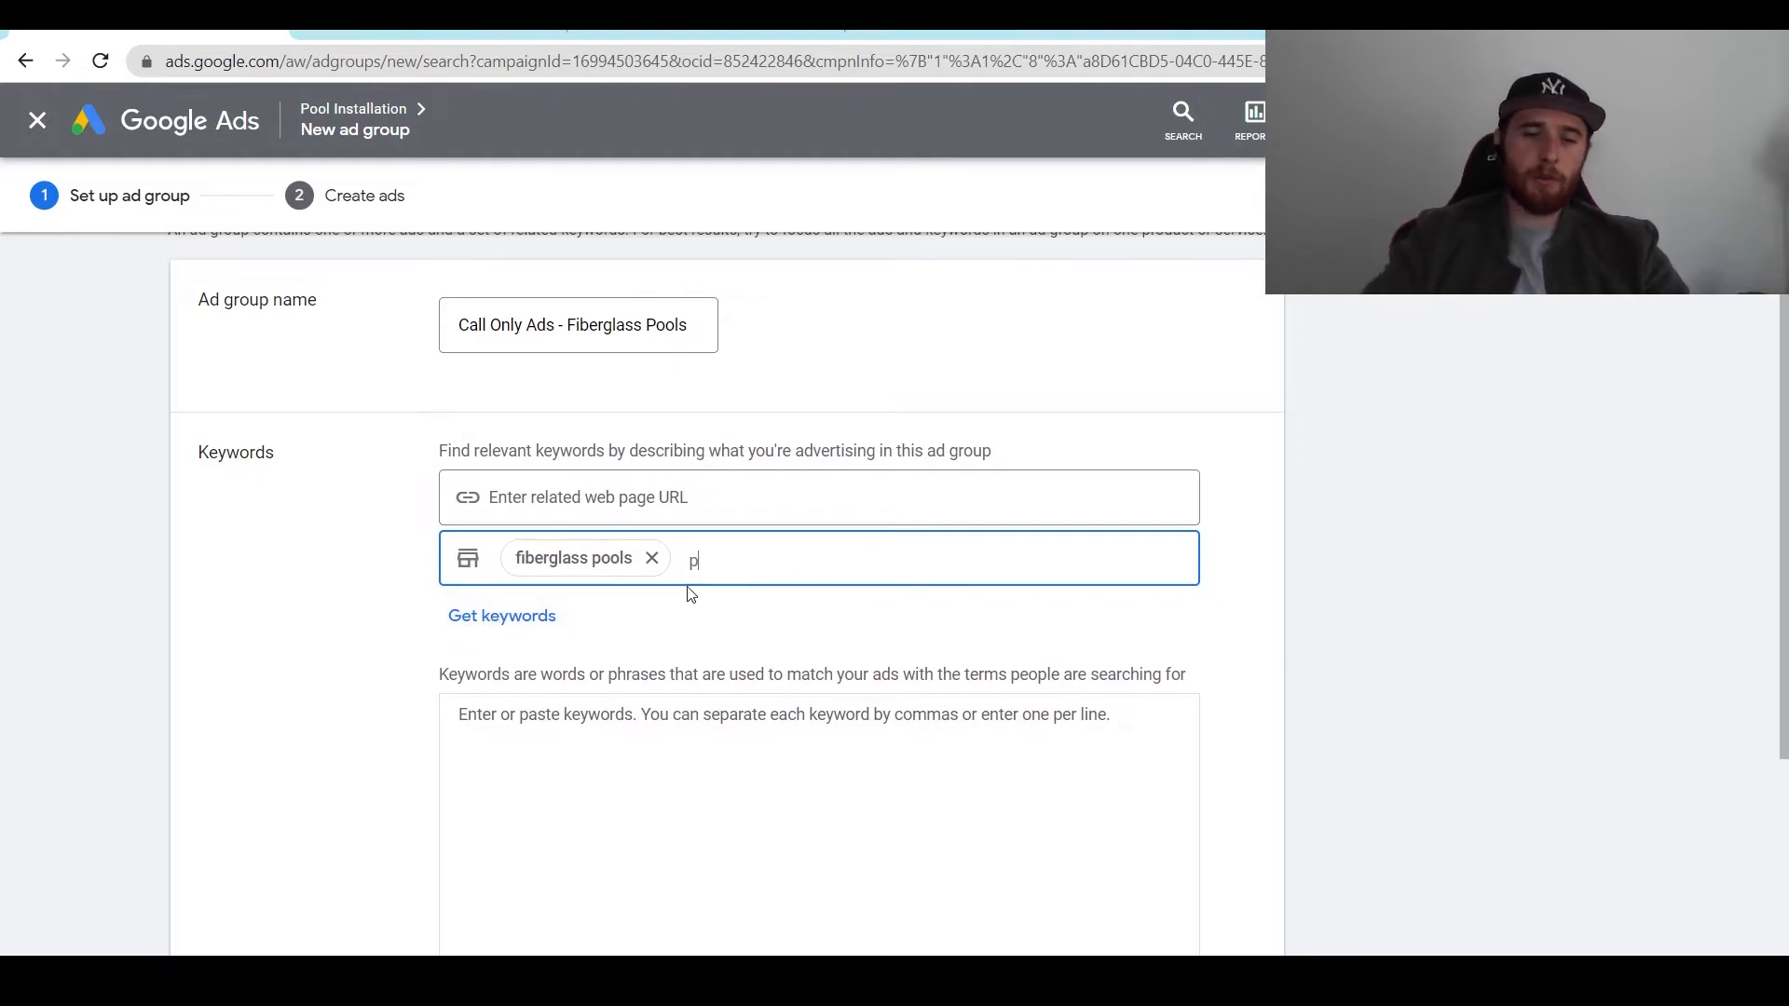
pyautogui.click(540, 616)
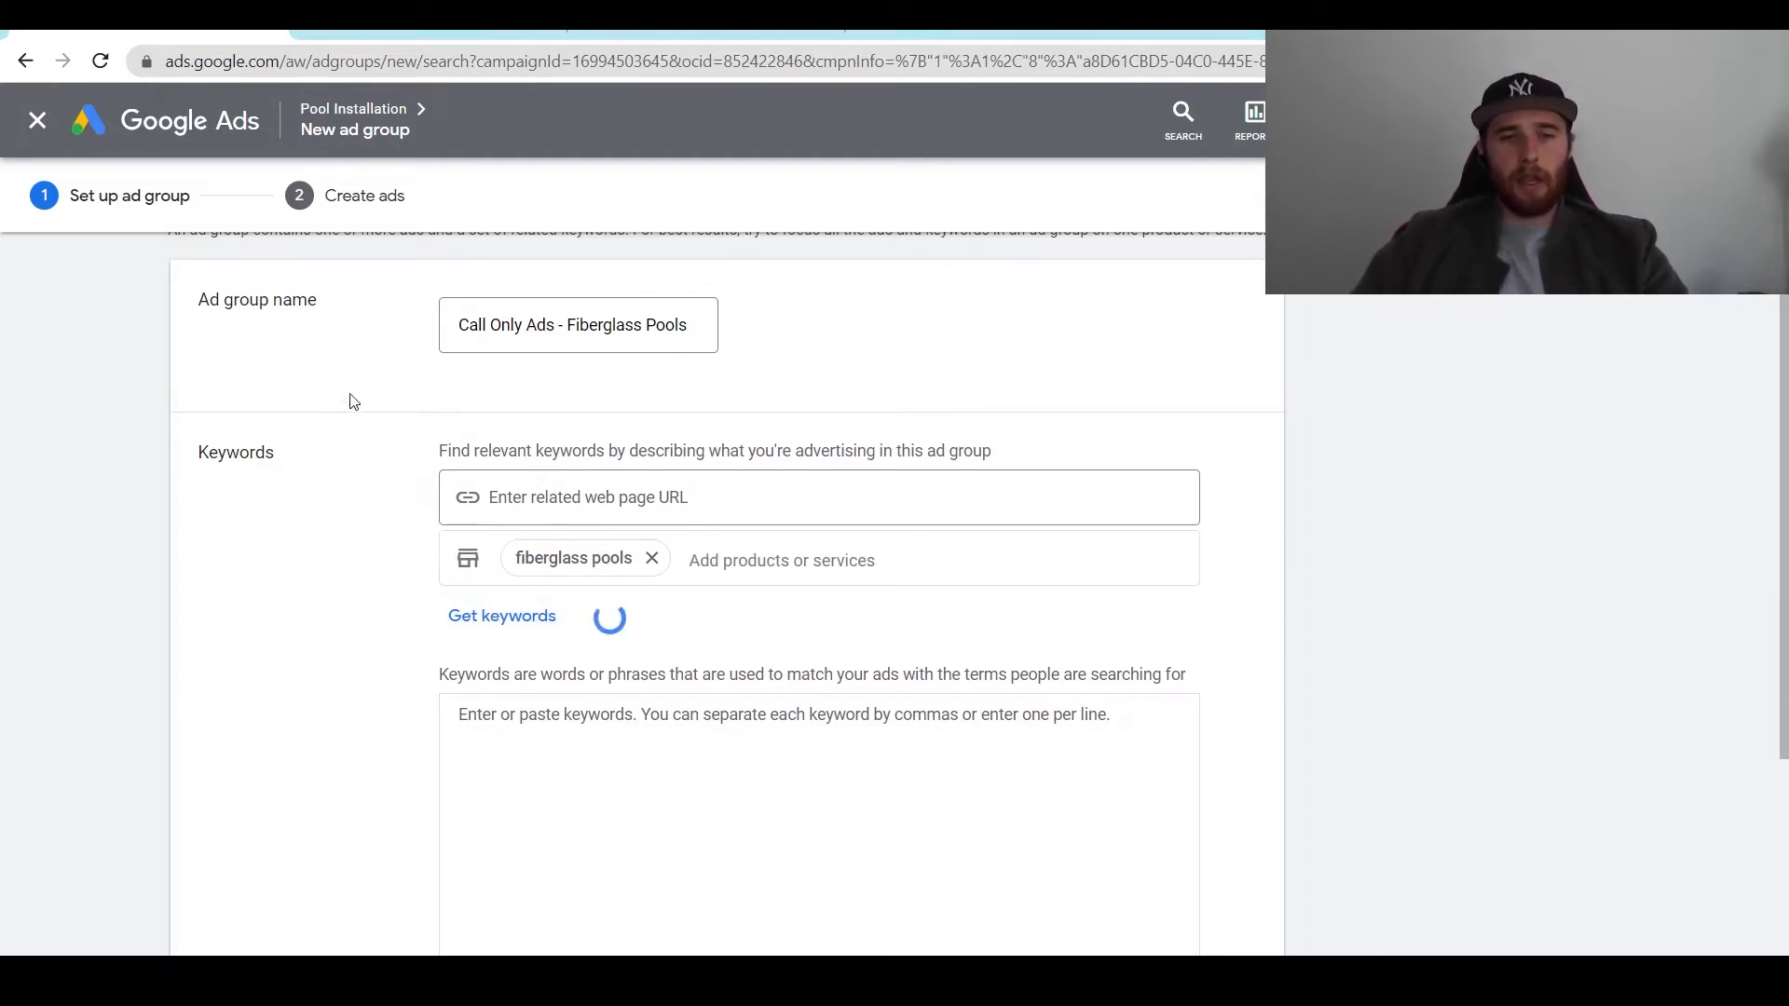
pyautogui.scroll(1, 377, 447)
pyautogui.scroll(-2, 382, 499)
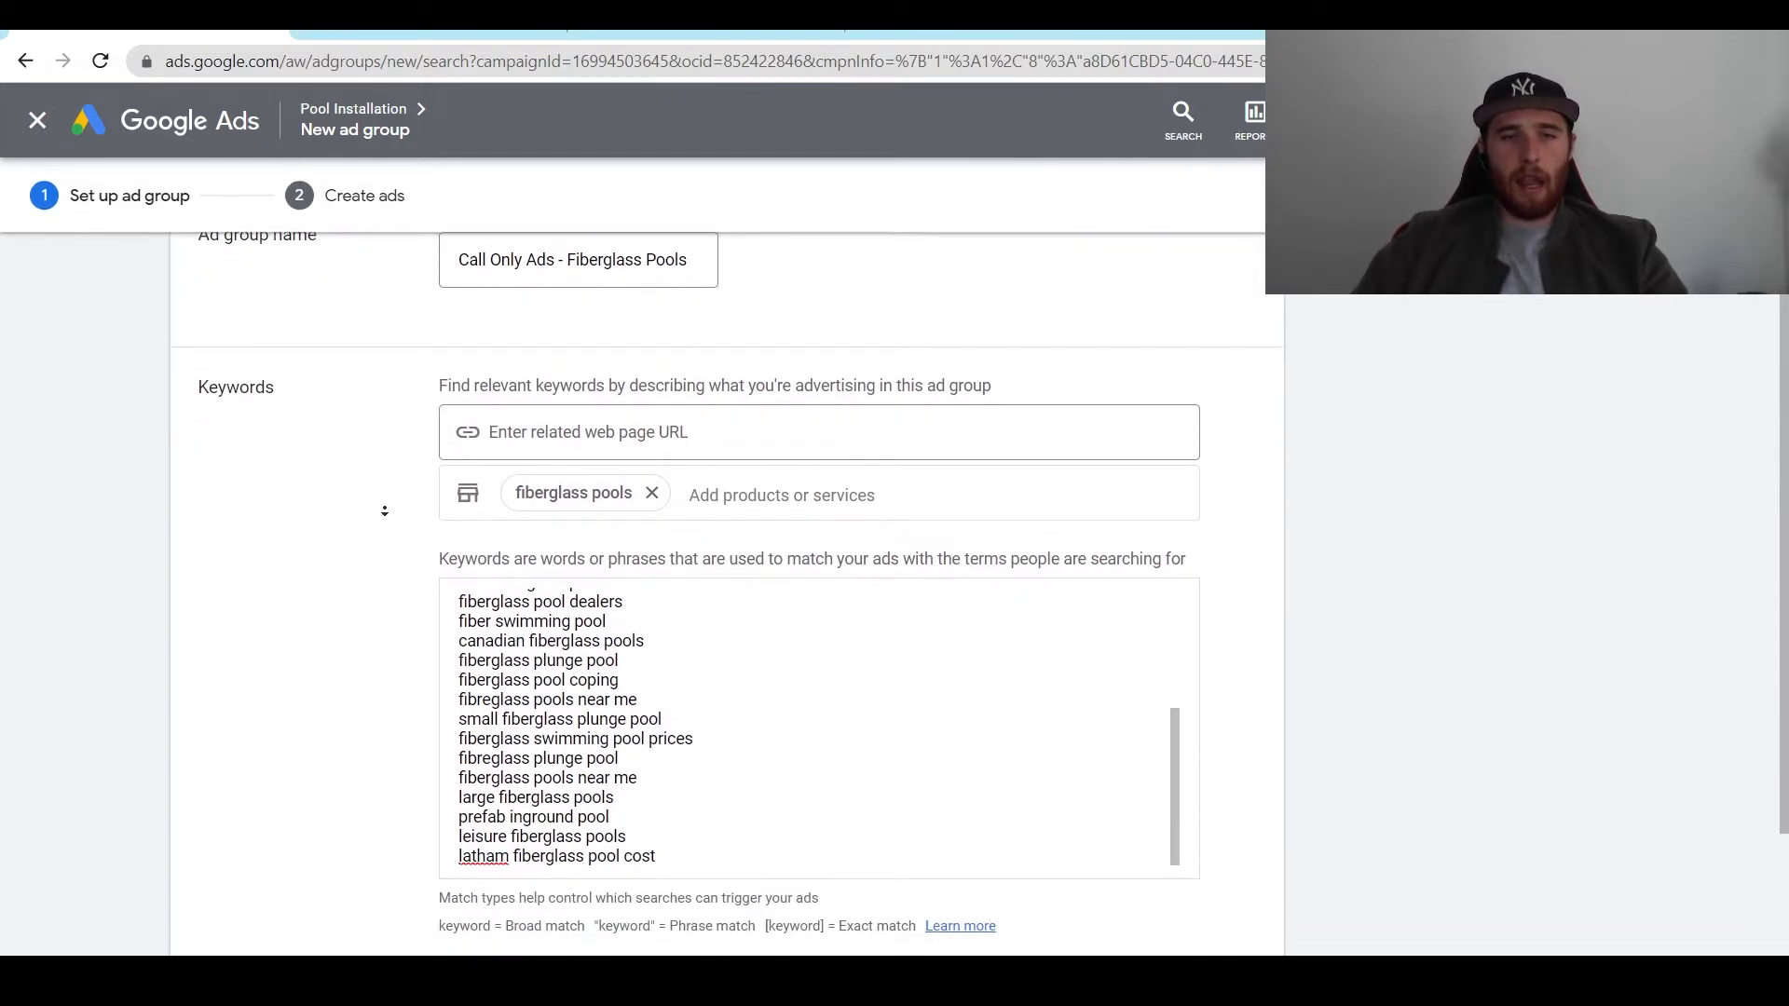
pyautogui.scroll(3, 705, 564)
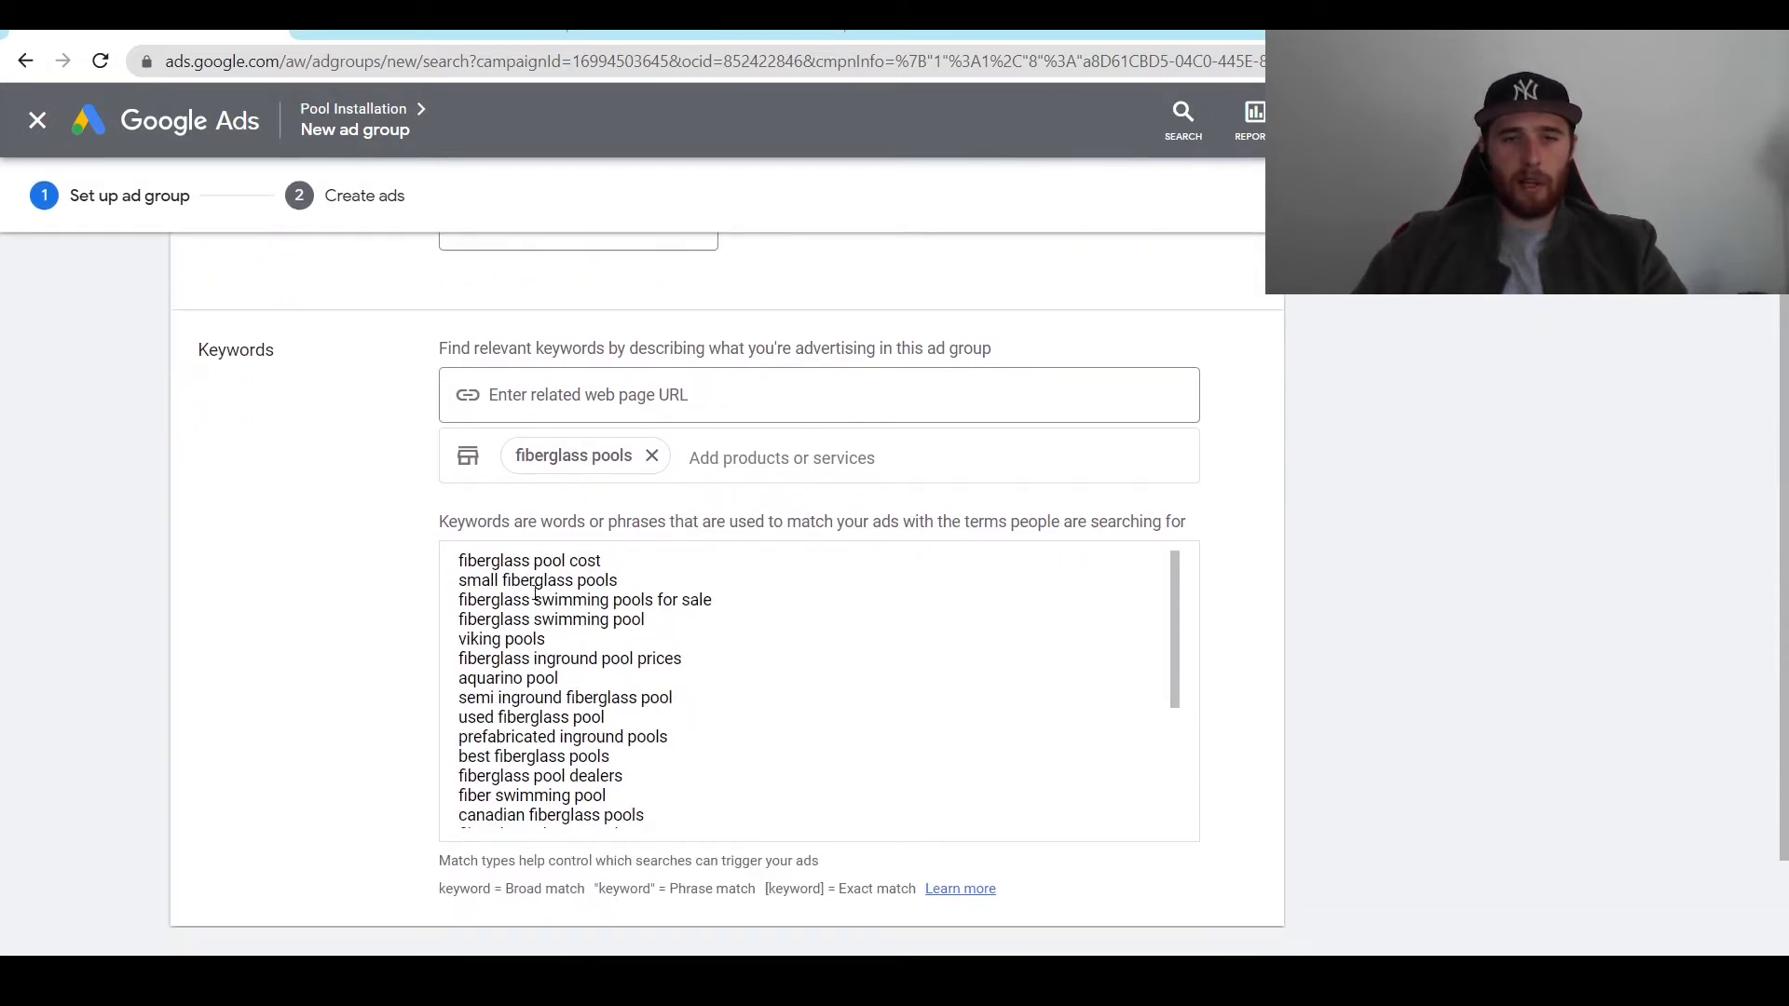
# Step: Change the product or service to "fiberglass pool installation" and replace the current keywords with suggestions for it
pyautogui.click(652, 456)
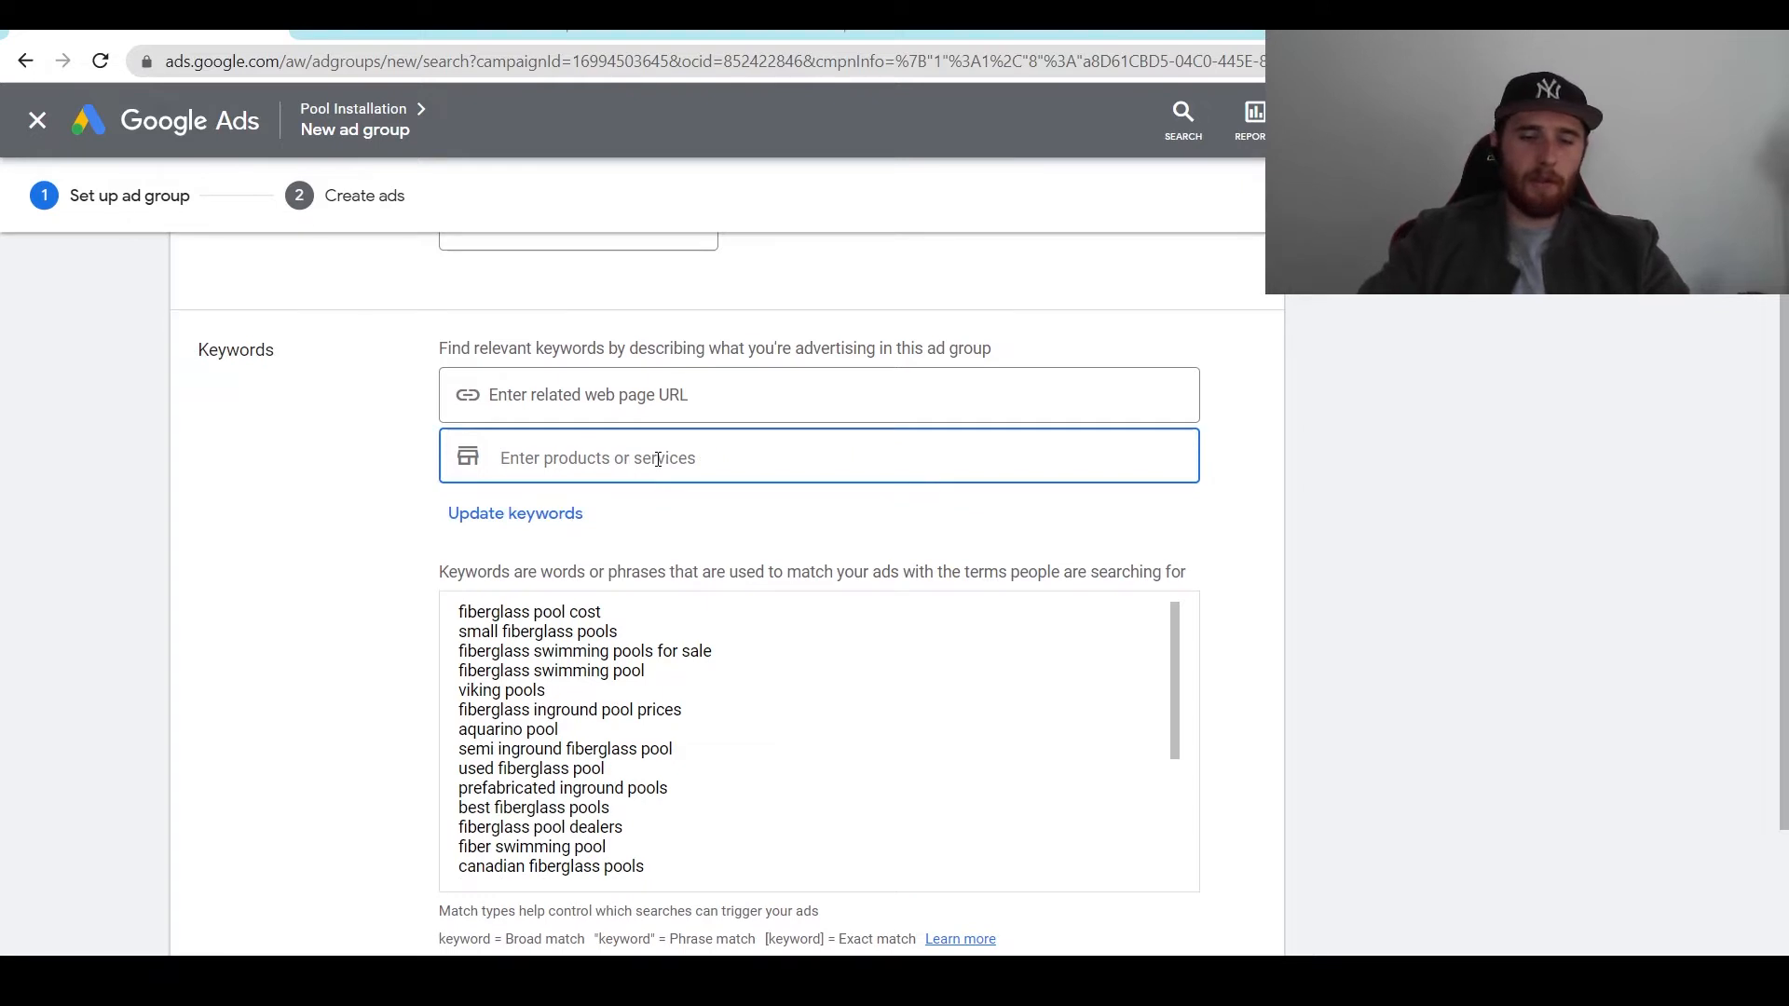
pyautogui.write('fiberglass p')
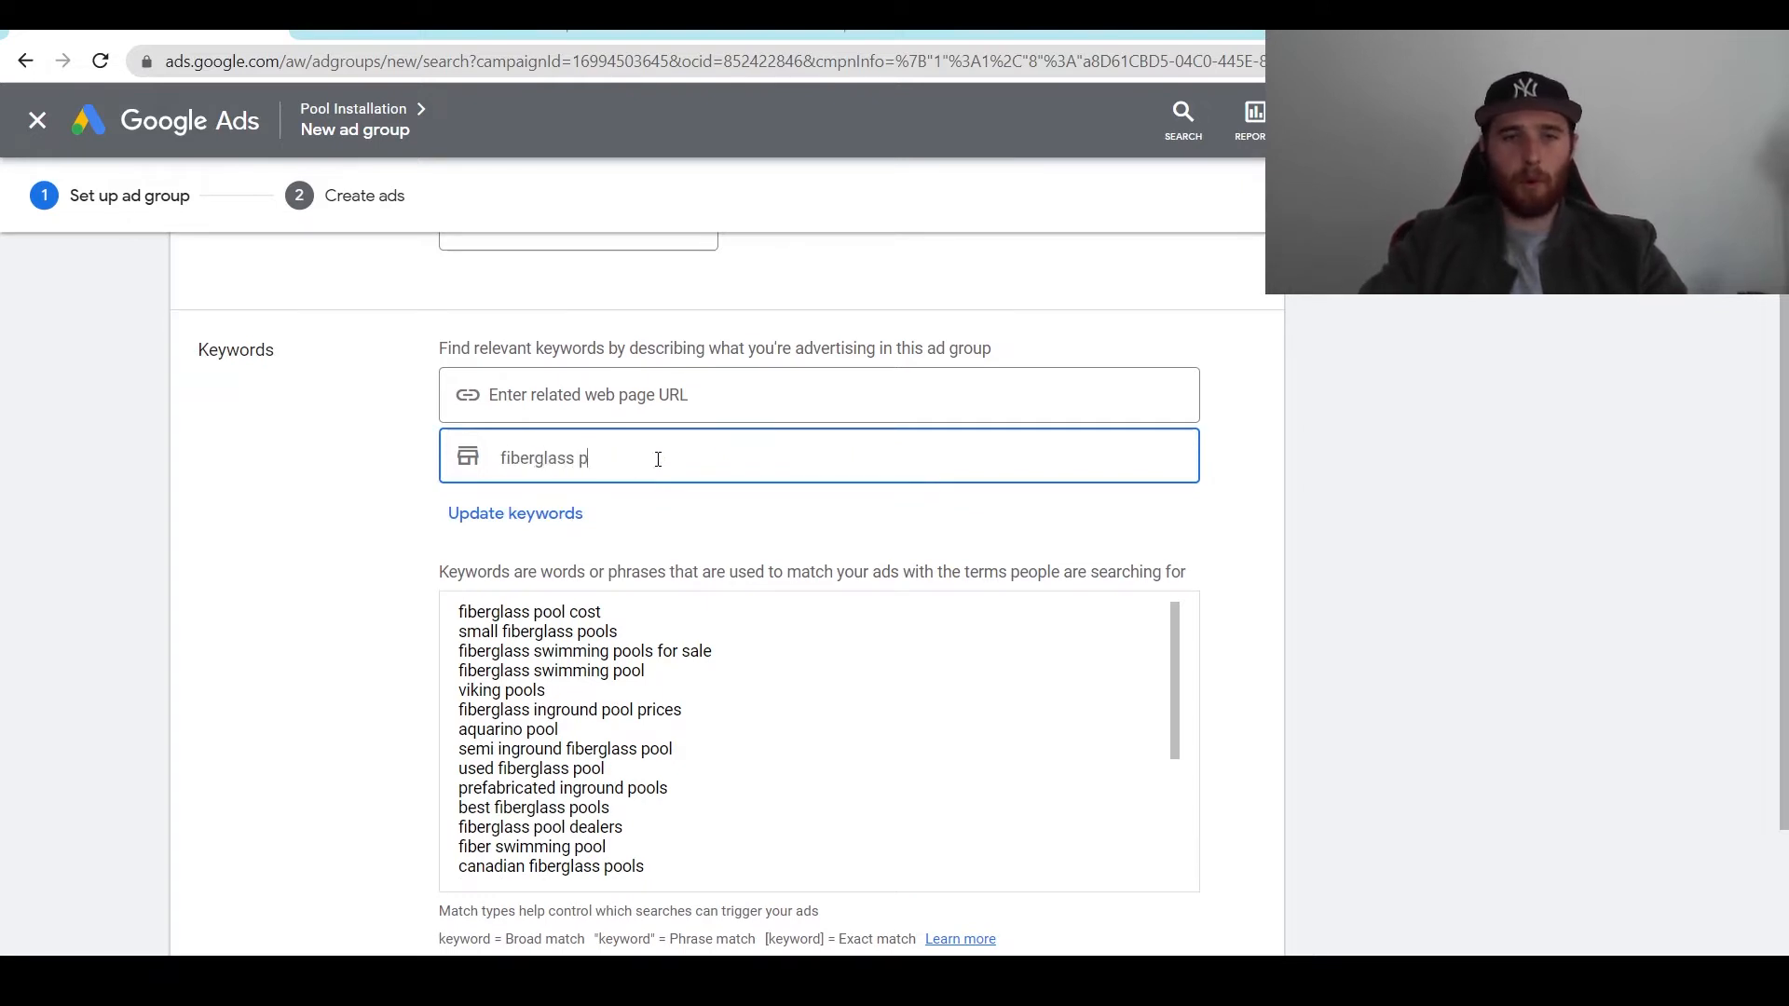
pyautogui.write('ool installation')
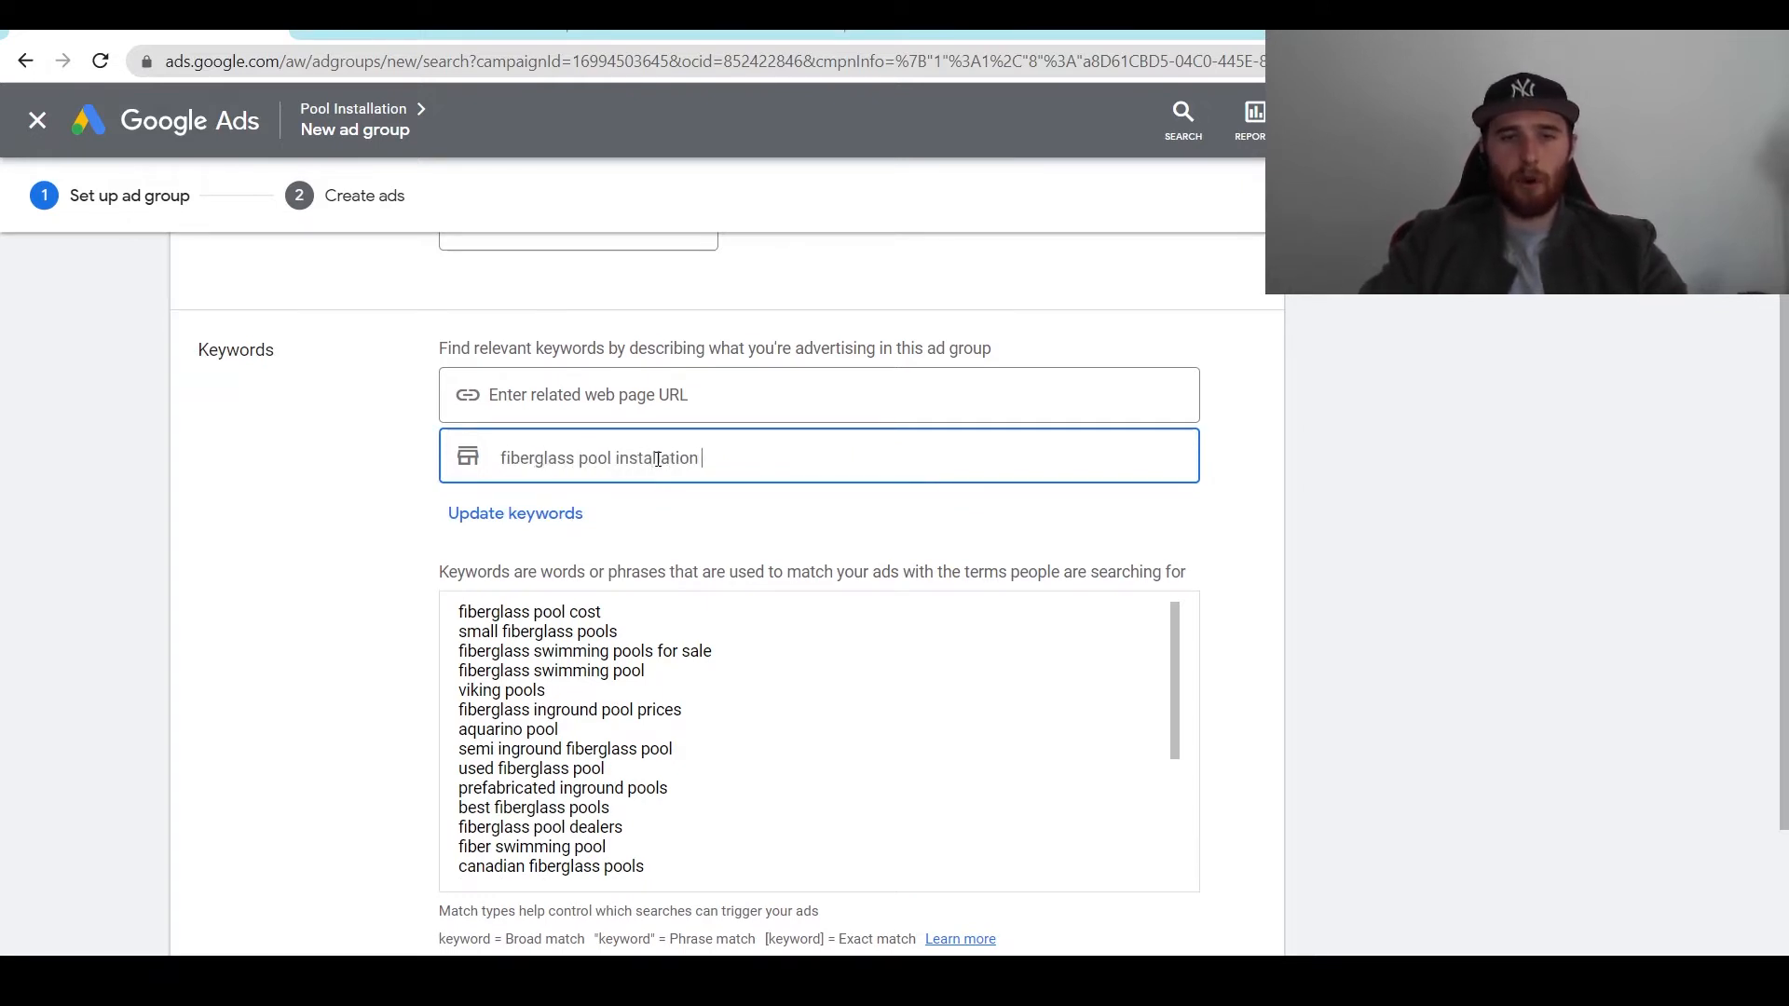
pyautogui.click(511, 518)
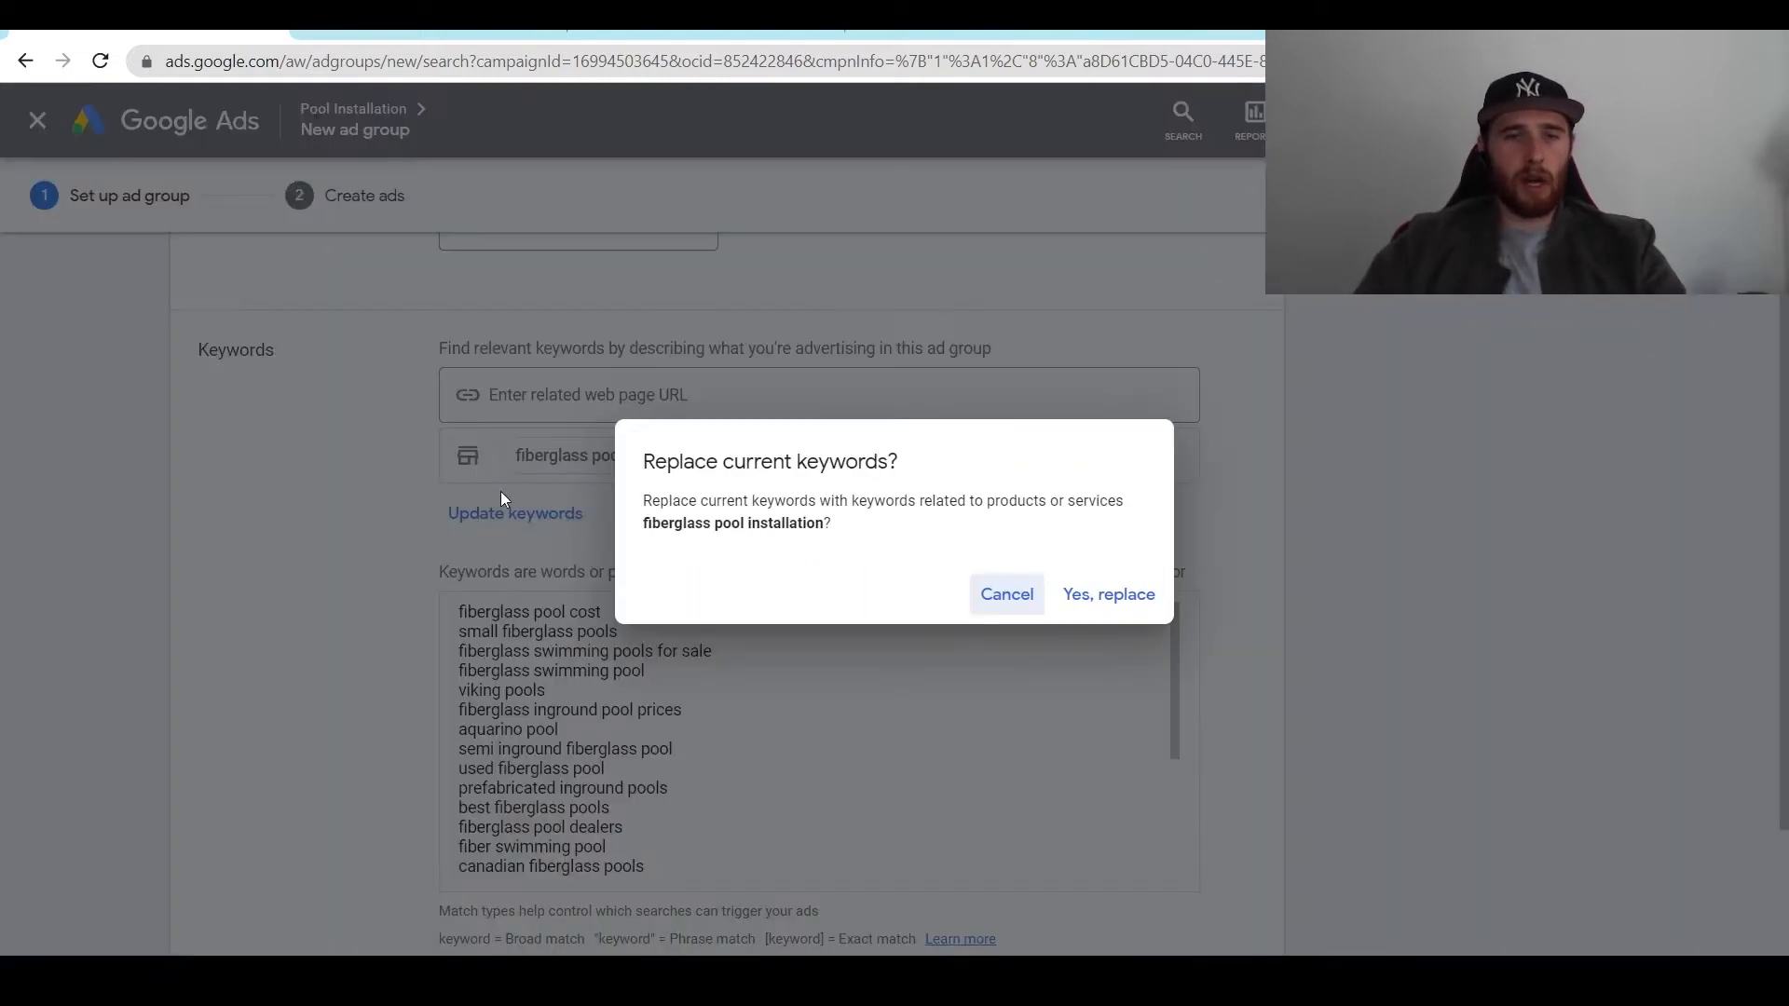
pyautogui.click(1070, 599)
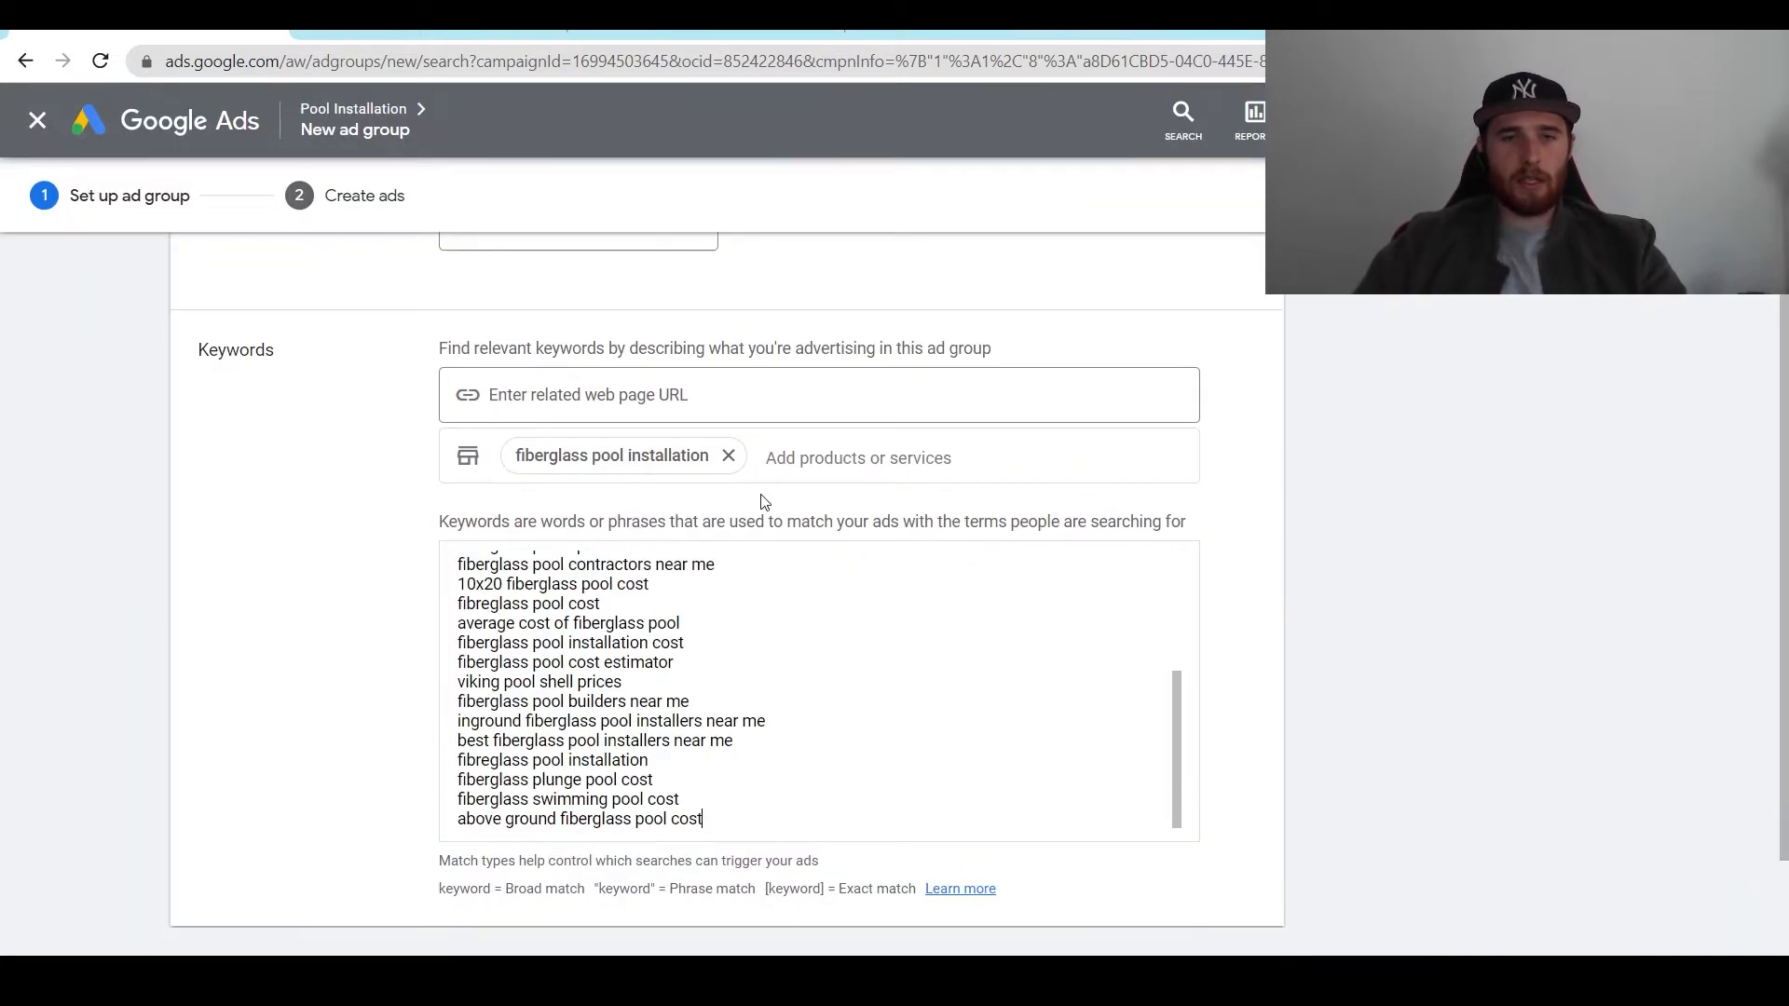
# Step: Delete the keywords "fiberglass pool cost" and "fiberglass inground pool prices" from the start of the keyword list
pyautogui.scroll(2, 363, 550)
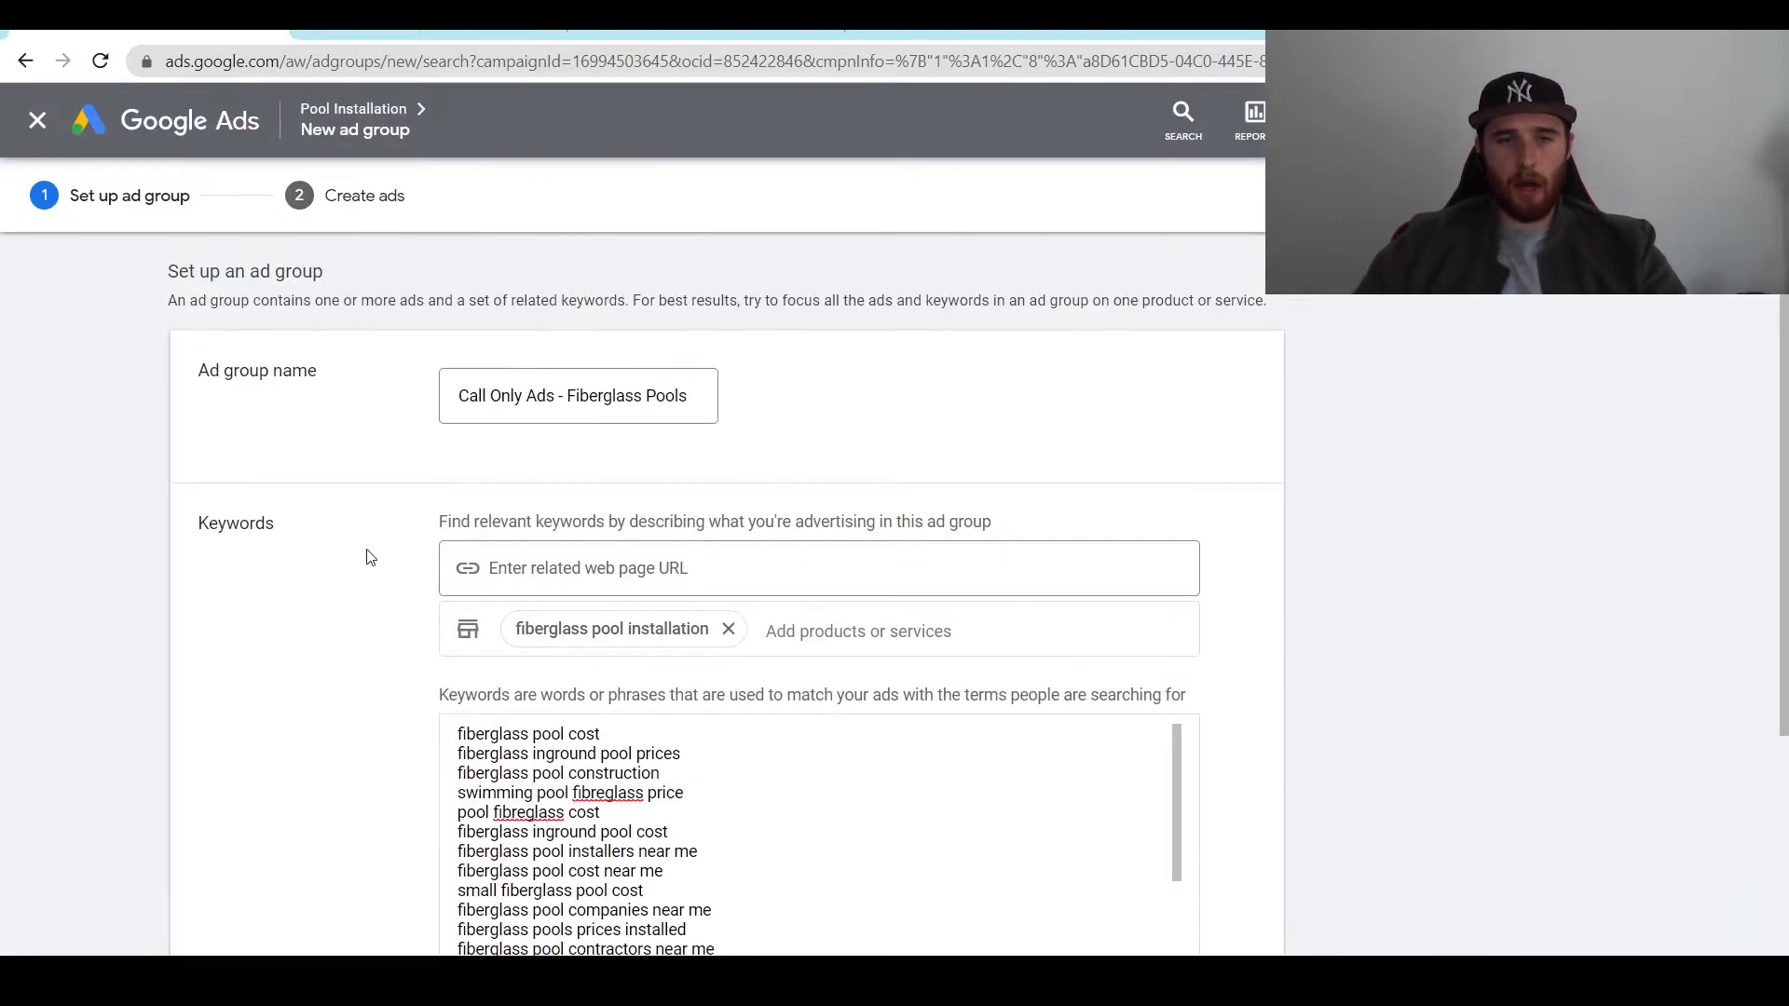
pyautogui.scroll(-1, 363, 615)
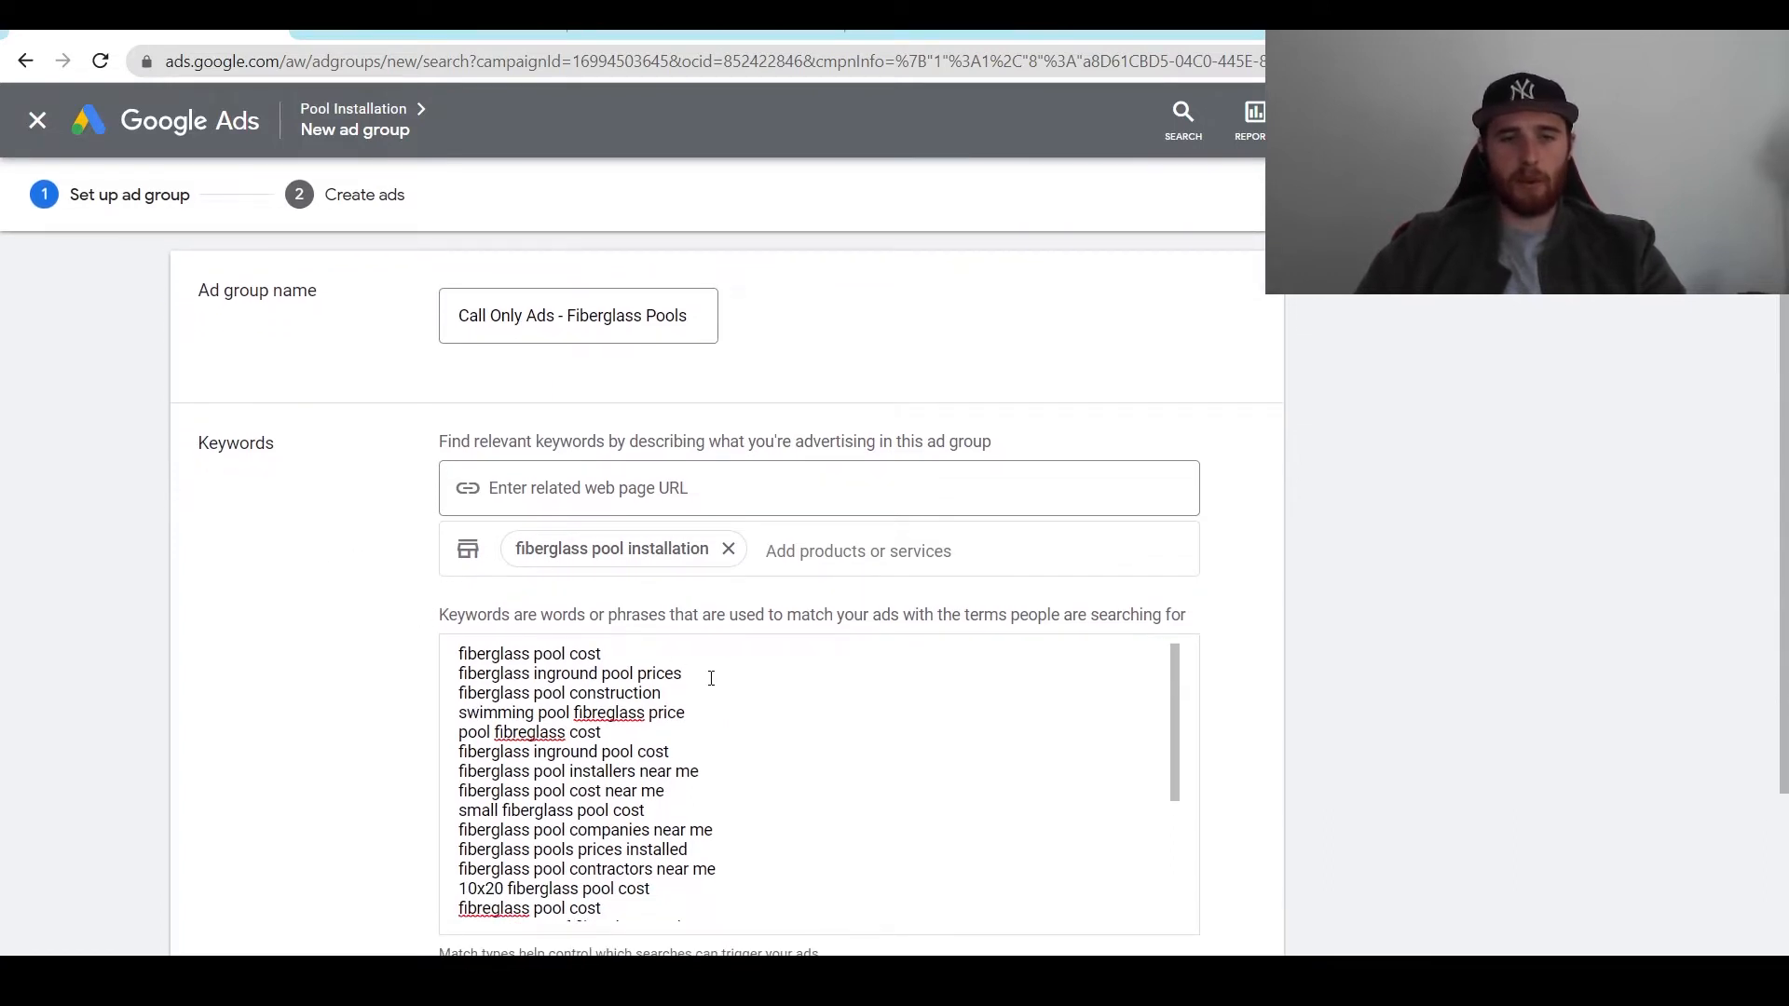
pyautogui.moveTo(614, 659); pyautogui.dragTo(572, 657)
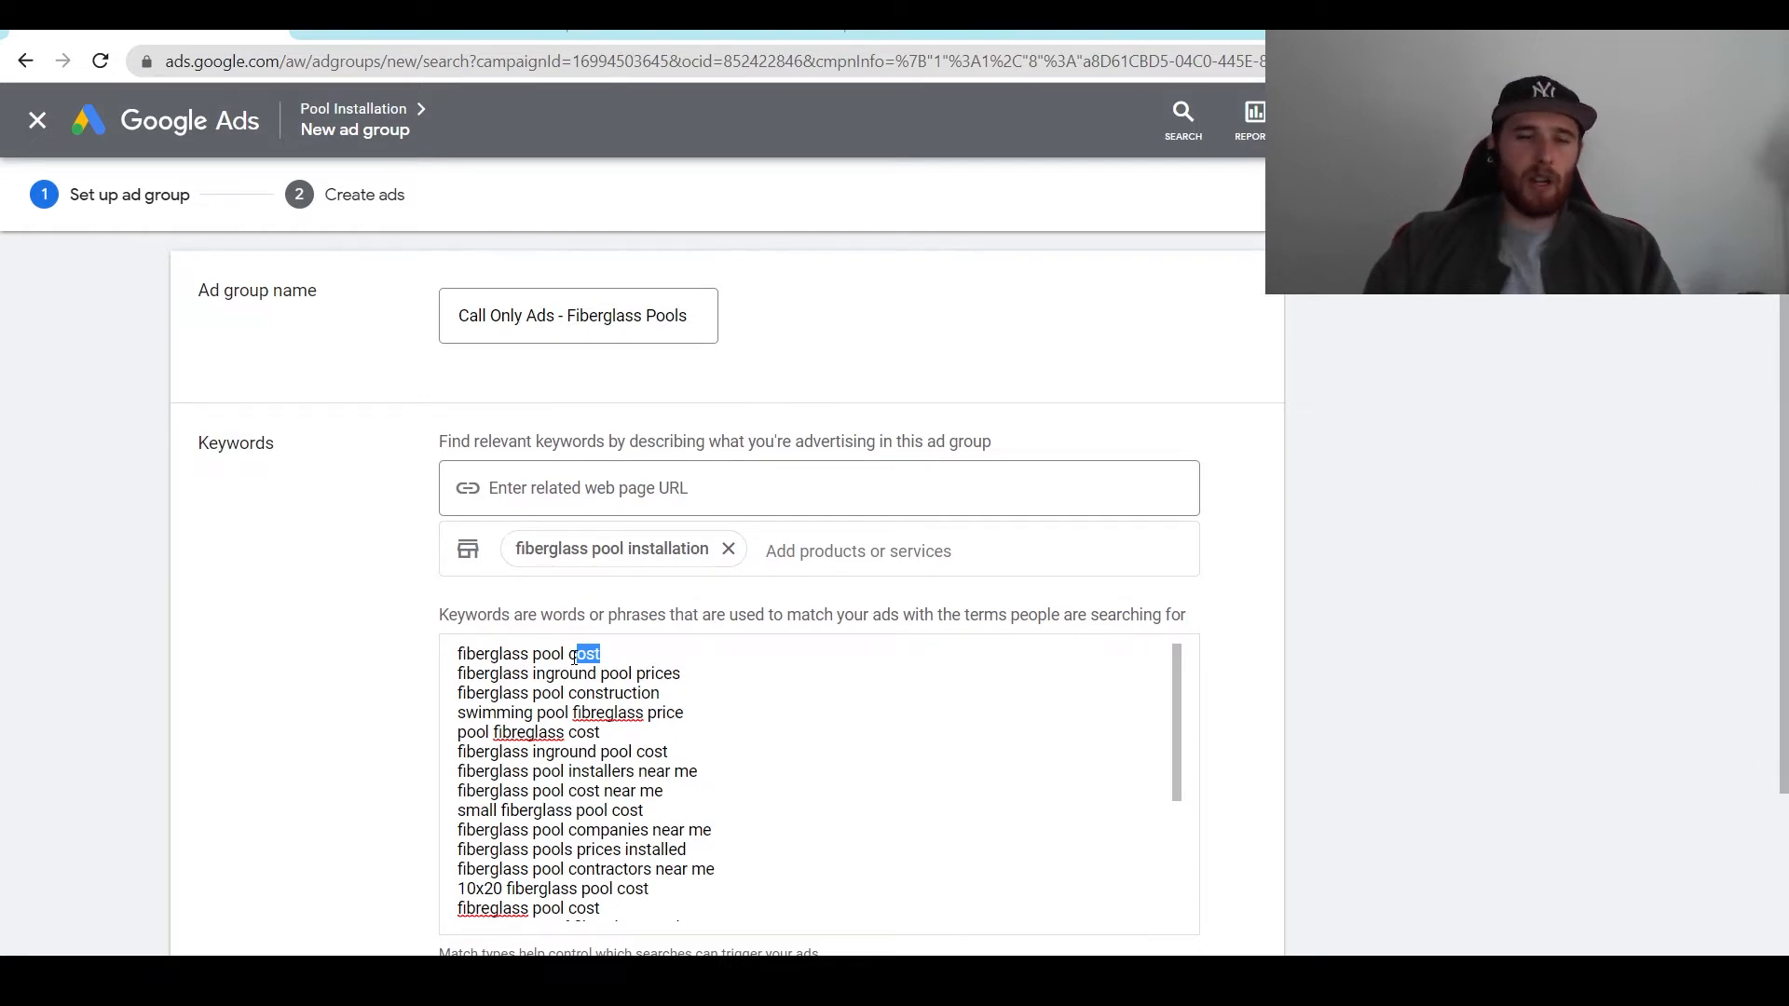
pyautogui.tripleClick(575, 656)
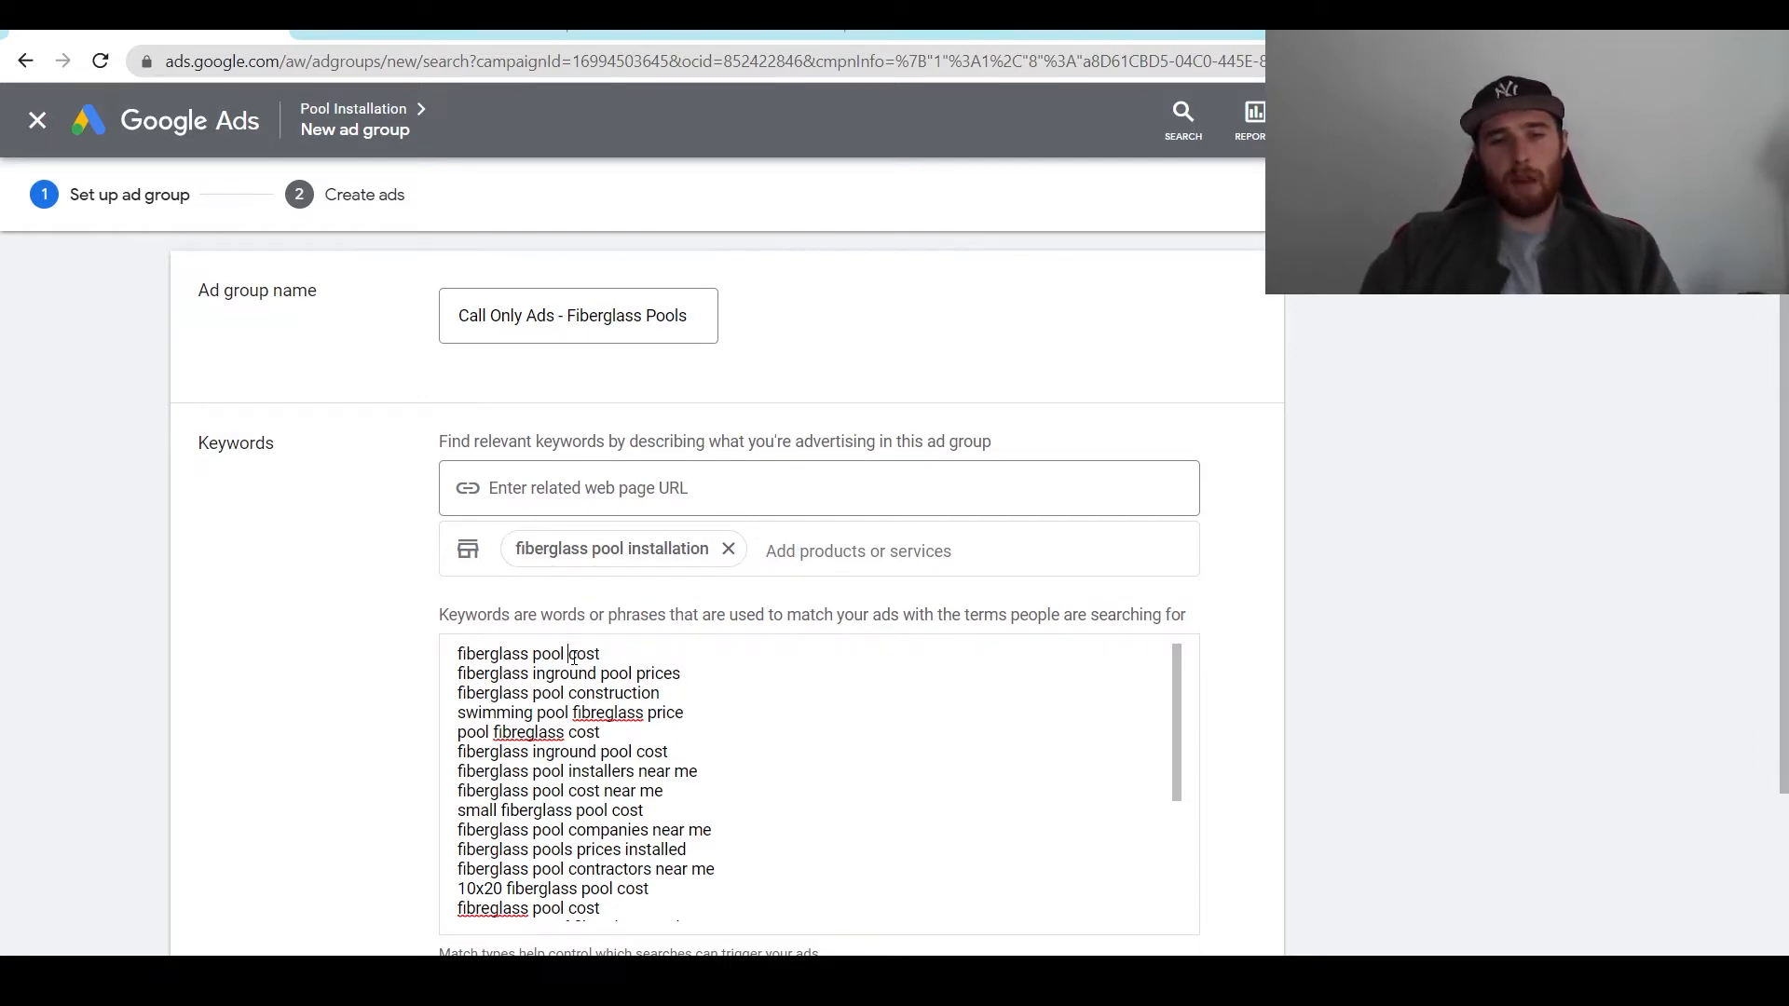
pyautogui.press('BackSpace')
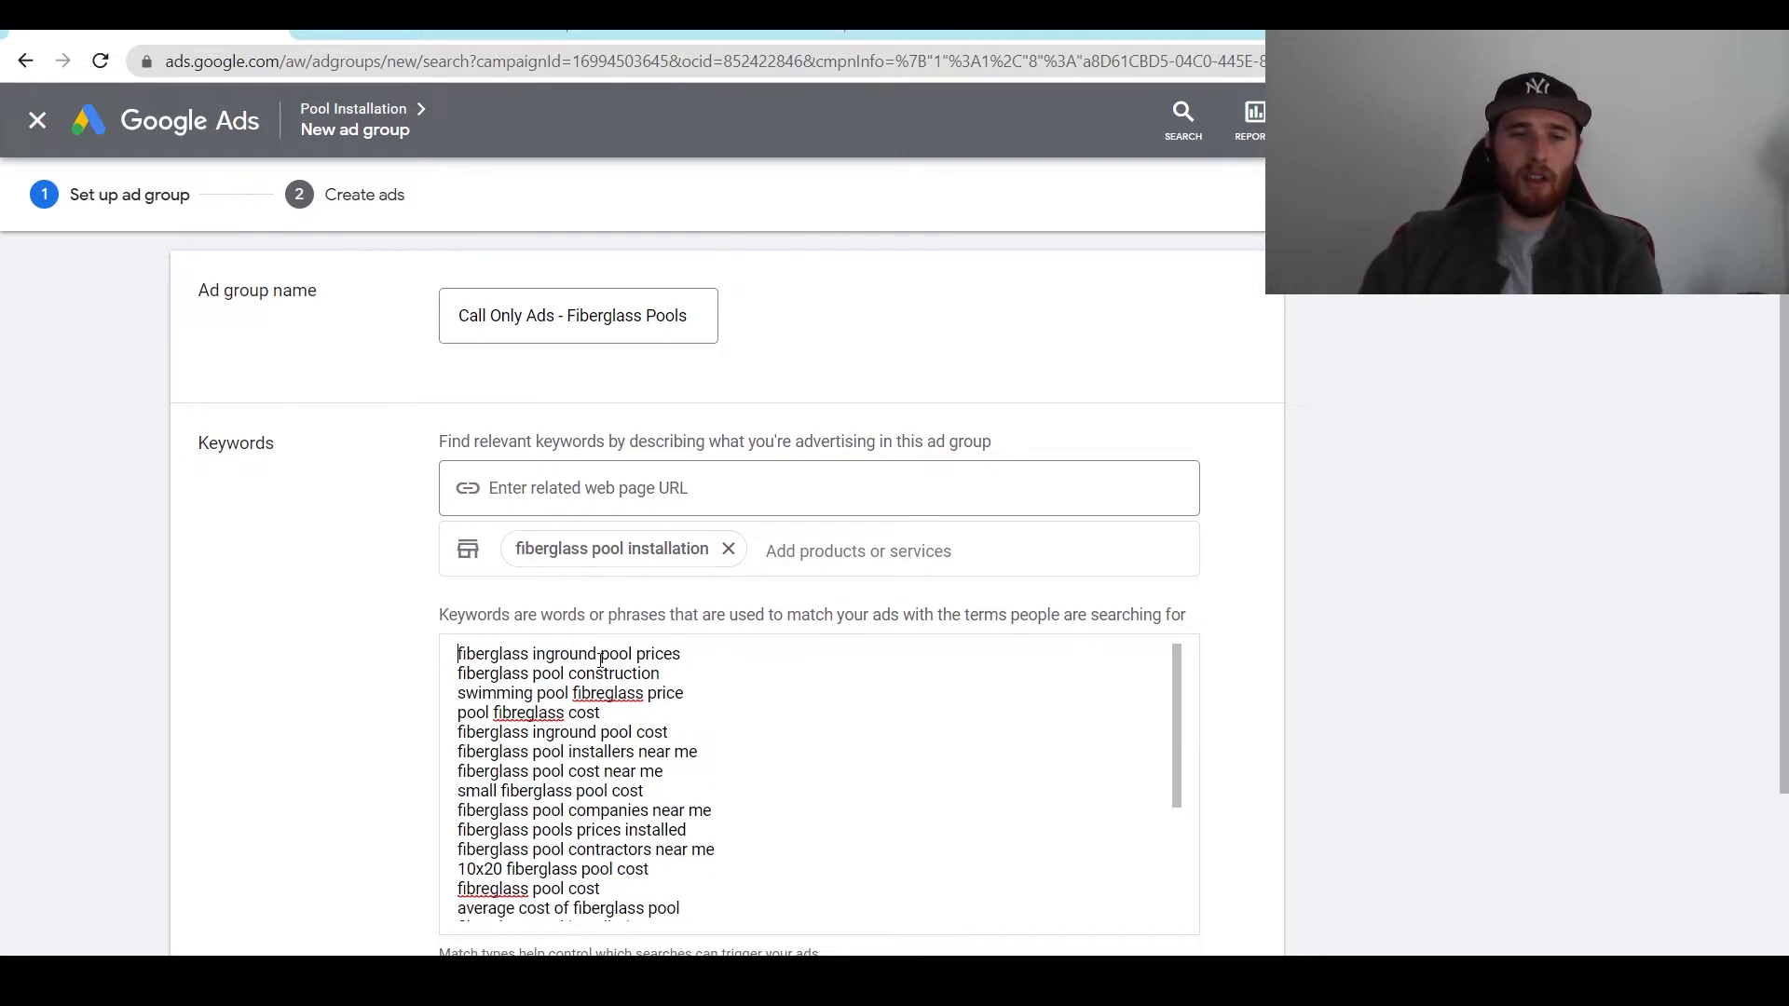
pyautogui.tripleClick(601, 657)
pyautogui.press('BackSpace')
# Step: Shorten "swimming pool fibreglass price" to "swimming pool fibreglass" and delete the keyword "pool fibreglass cost"
pyautogui.doubleClick(608, 671)
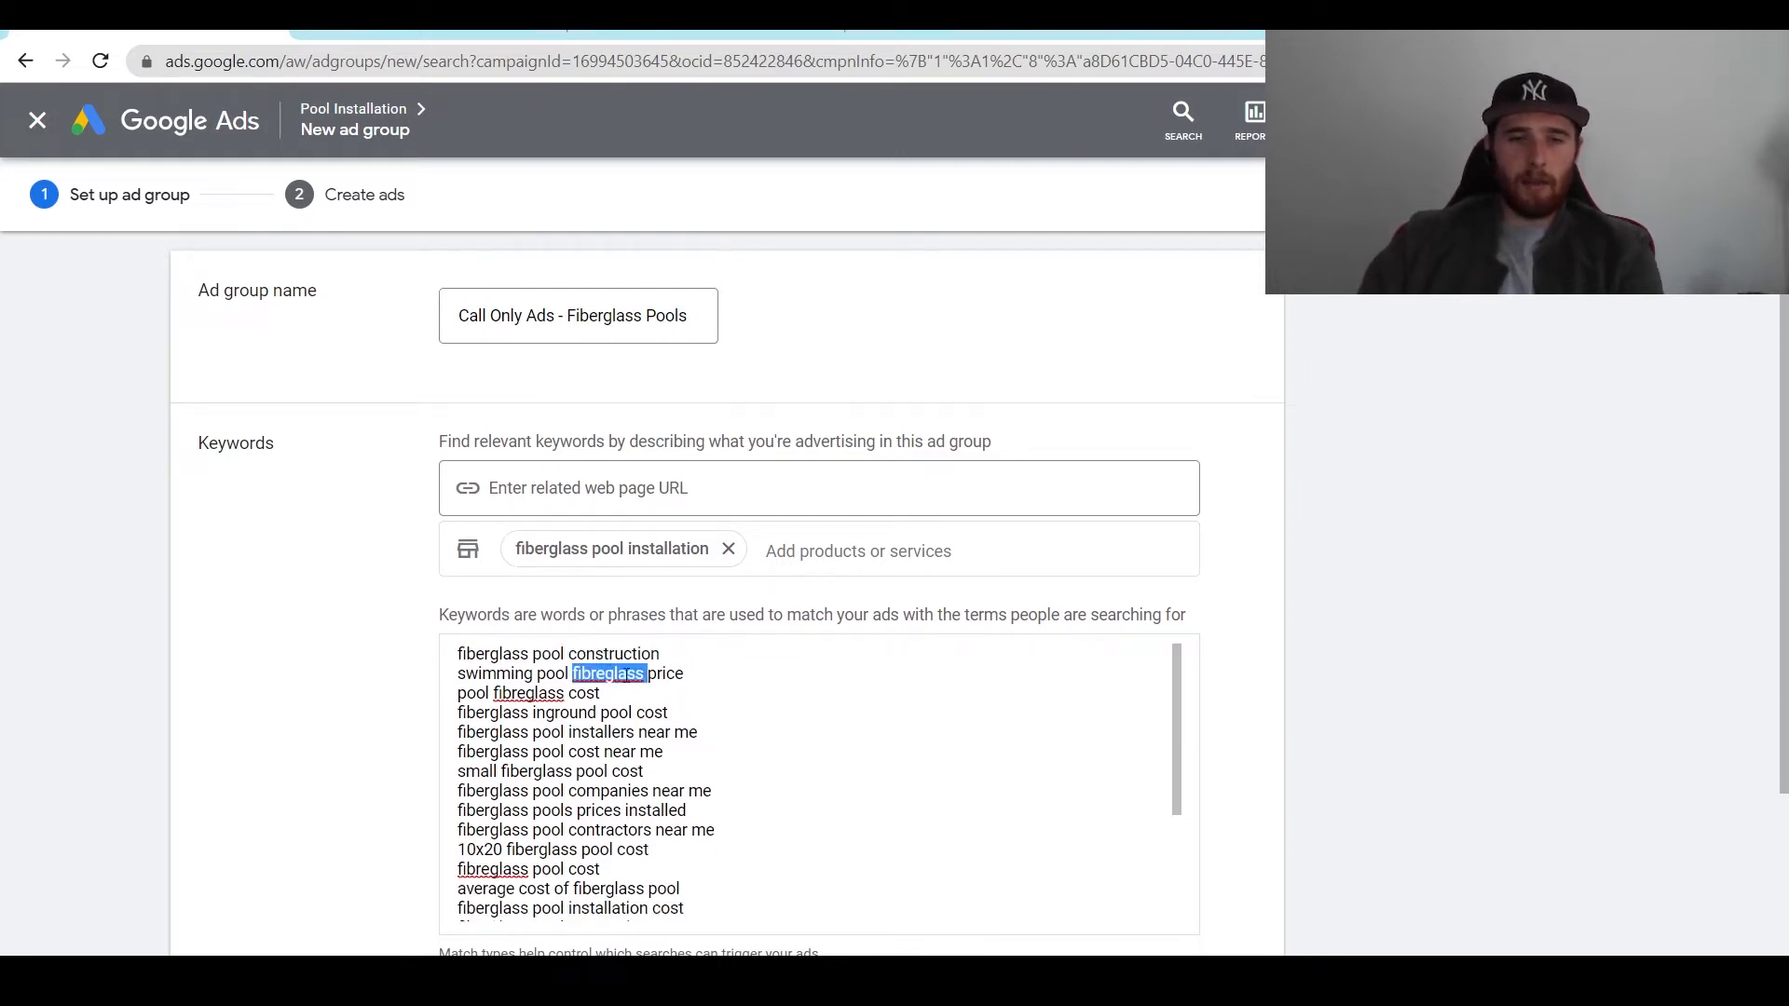
pyautogui.click(637, 673)
pyautogui.moveTo(702, 681); pyautogui.dragTo(648, 675)
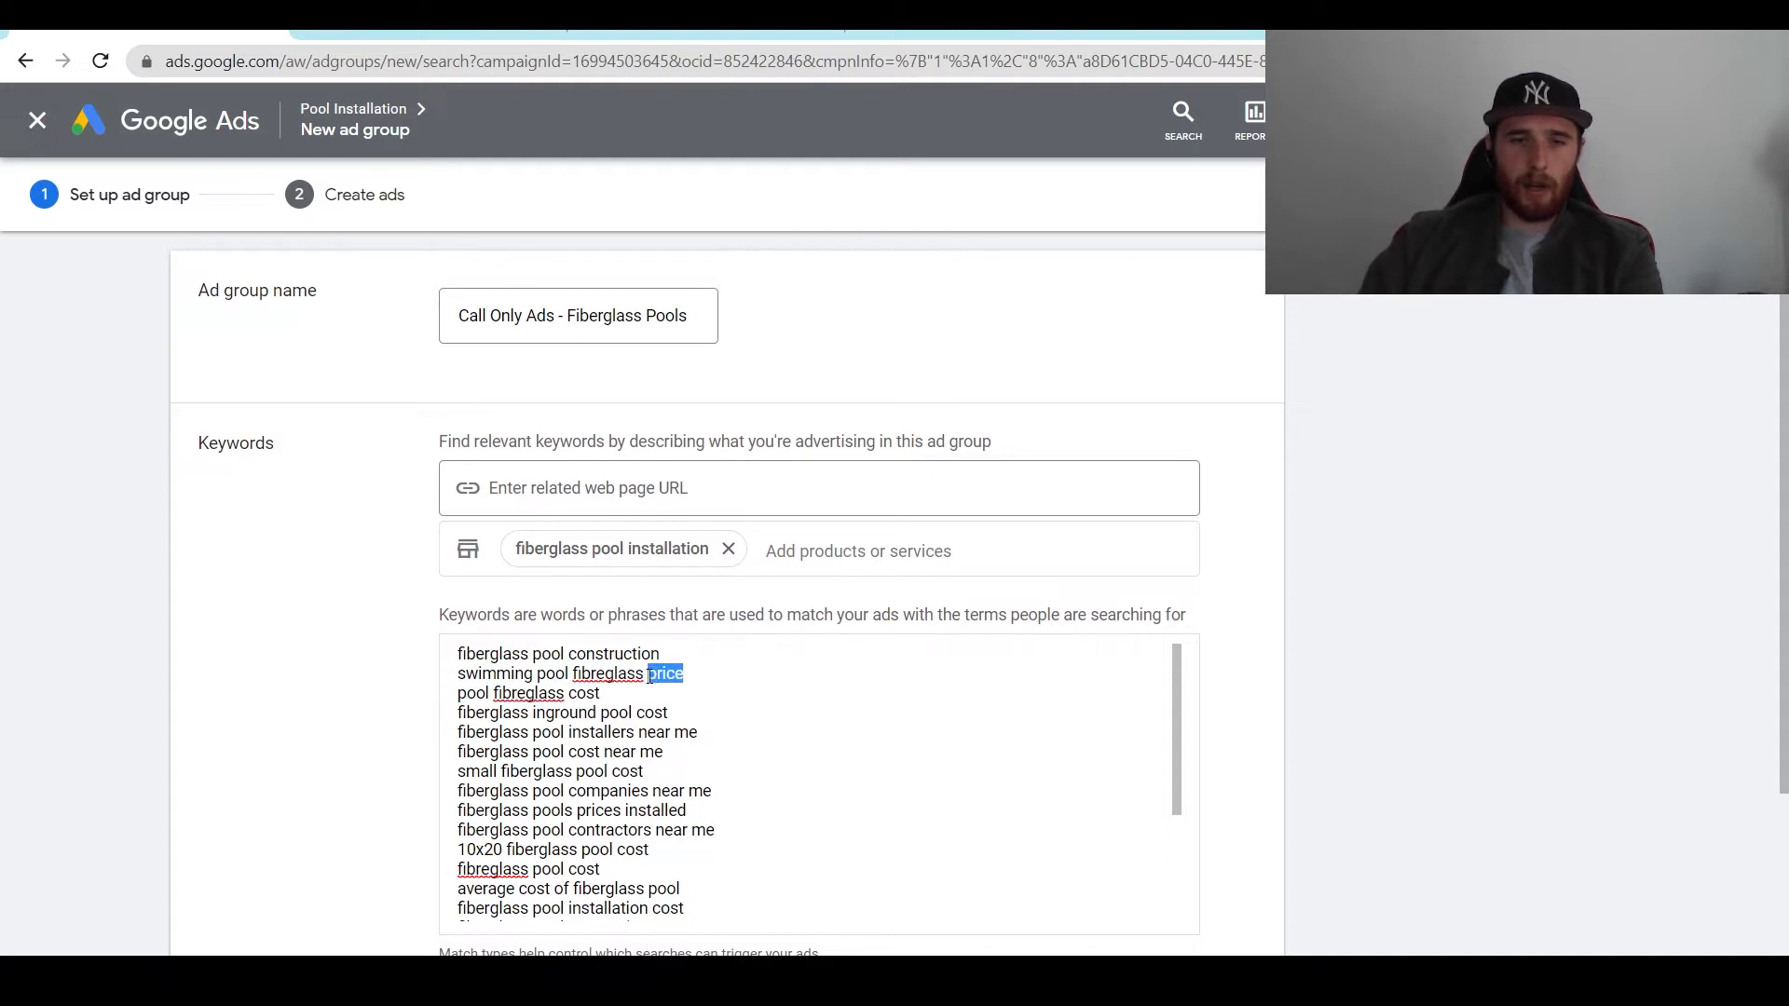
pyautogui.press('BackSpace')
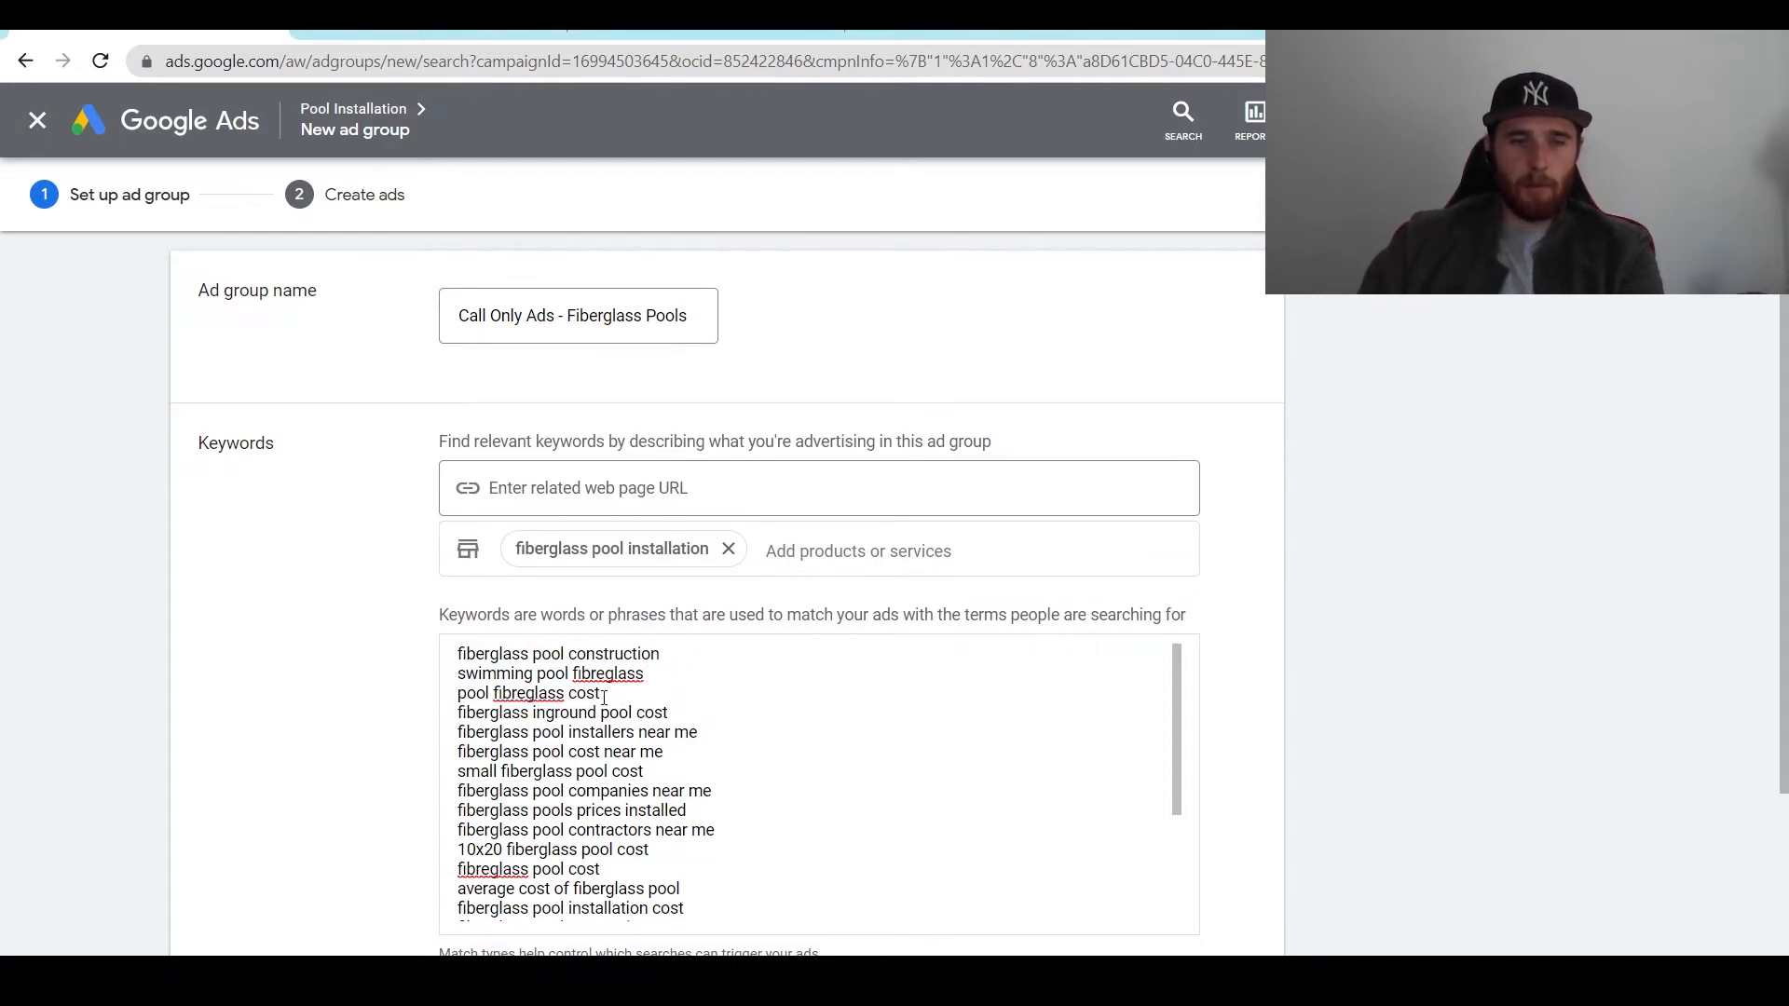
pyautogui.moveTo(601, 695); pyautogui.dragTo(456, 695)
pyautogui.press('BackSpace')
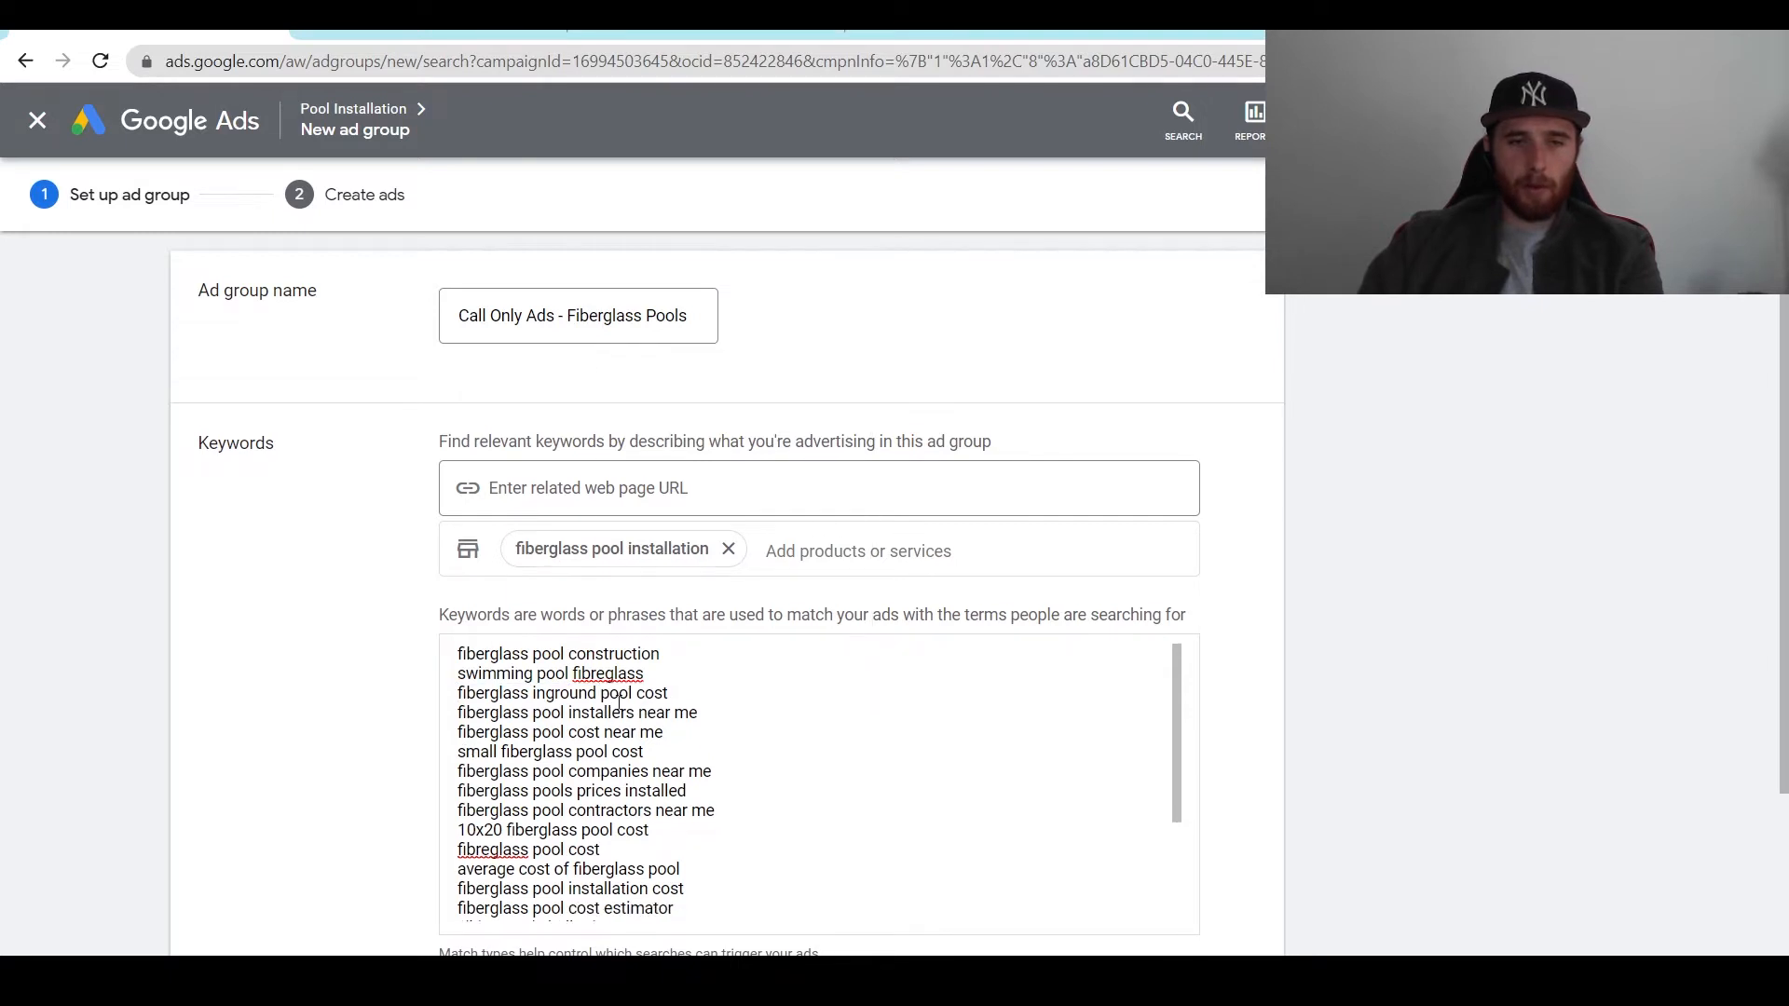
# Step: Remove the word "cost" from the keyword "fiberglass inground pool cost"
pyautogui.tripleClick(644, 697)
pyautogui.click(644, 697)
pyautogui.doubleClick(652, 694)
pyautogui.press('BackSpace')
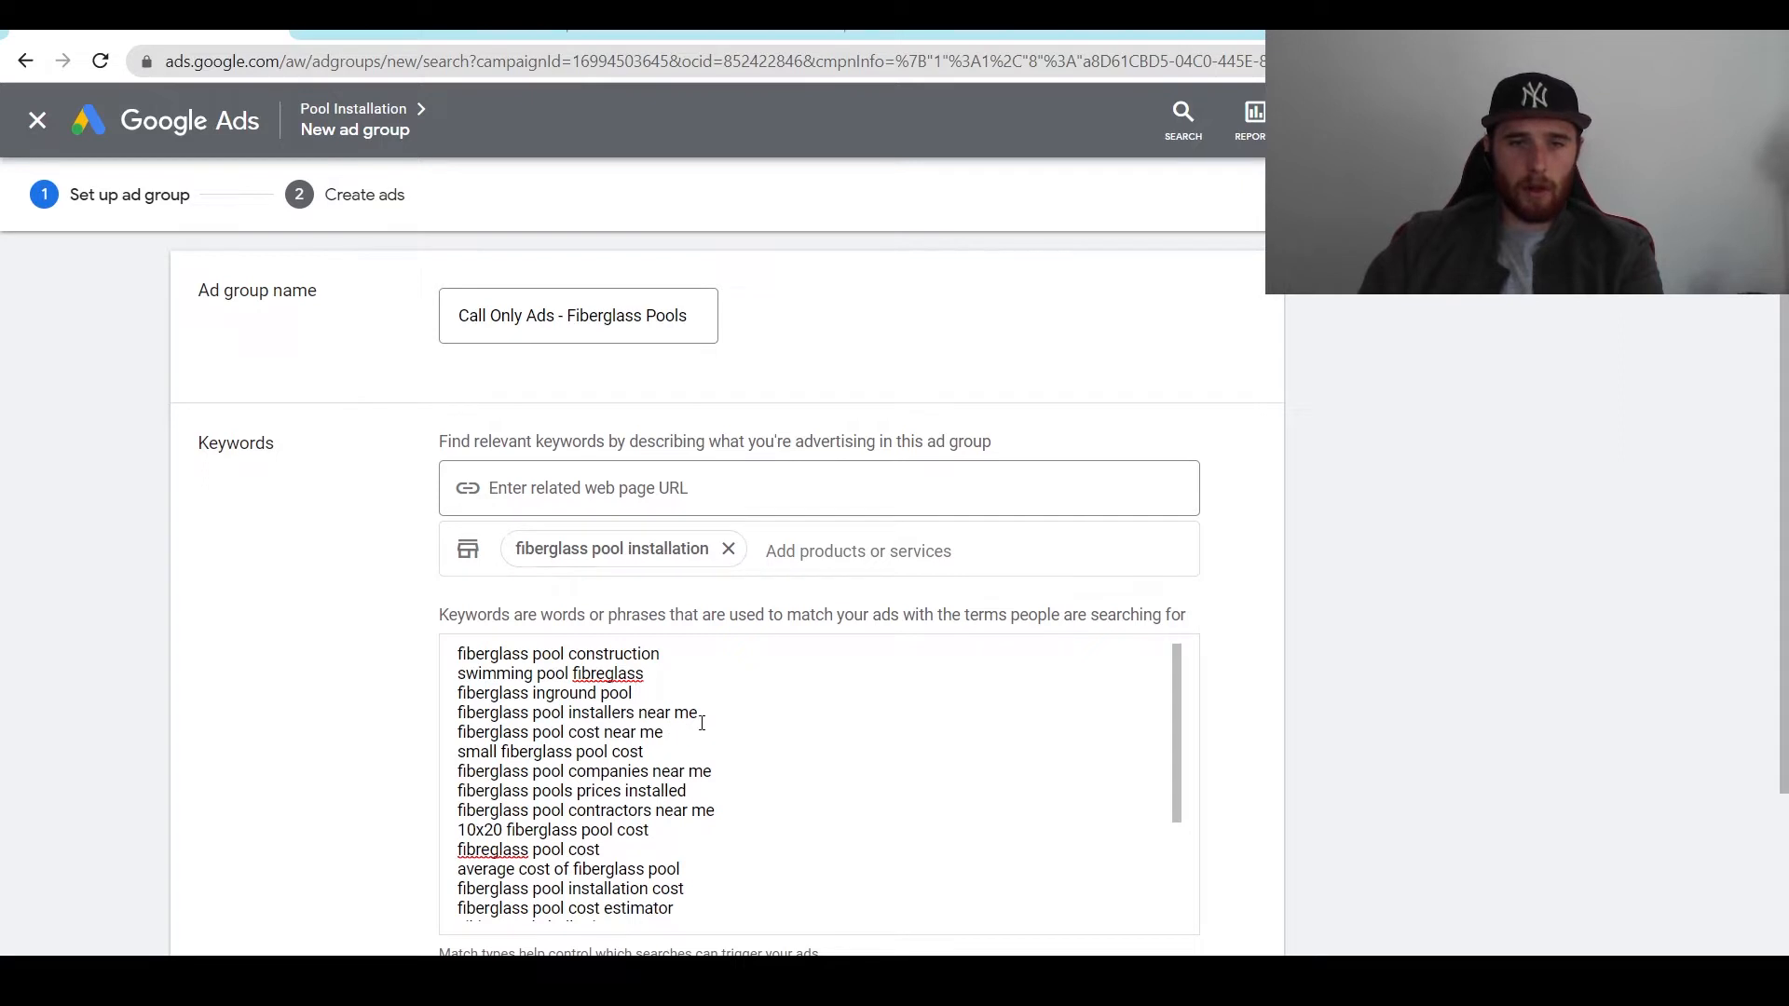
# Step: Delete the keywords "fiberglass pool cost near me" and "small fiberglass pool cost" from the keyword list
pyautogui.tripleClick(645, 736)
pyautogui.press('BackSpace')
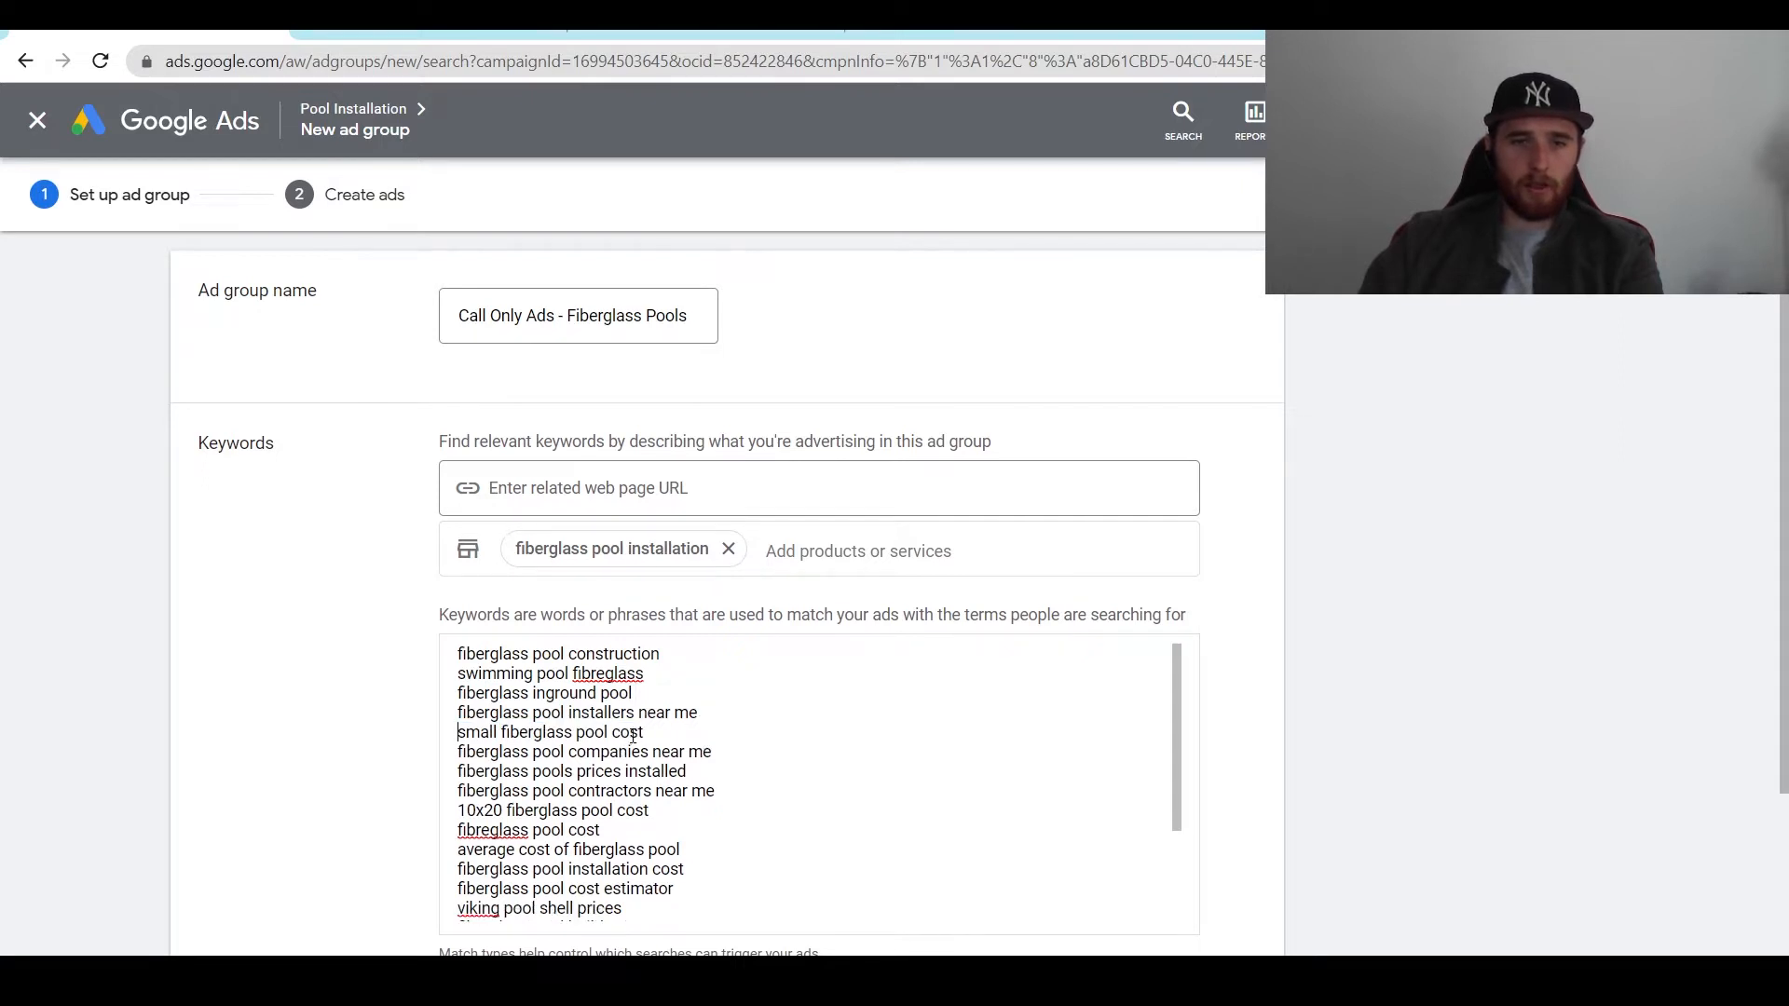
pyautogui.tripleClick(547, 735)
pyautogui.press('BackSpace')
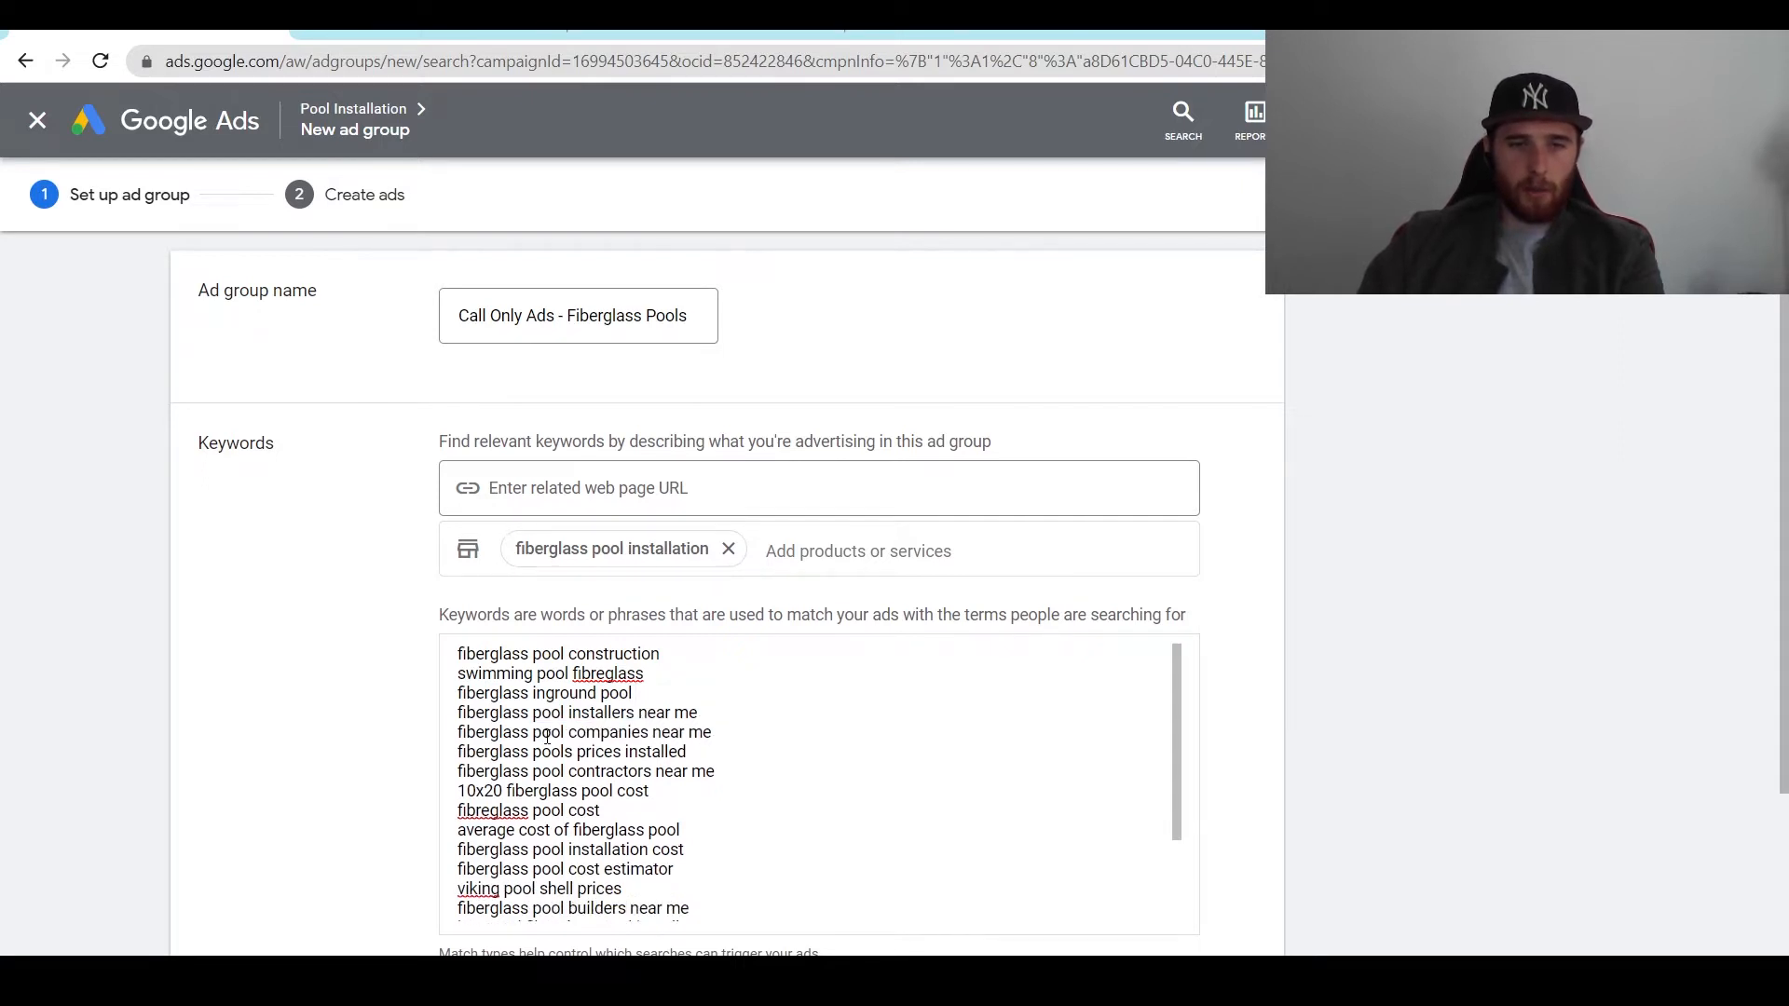
# Step: Delete the keyword "fiberglass pools prices installed" from the keyword list
pyautogui.doubleClick(587, 757)
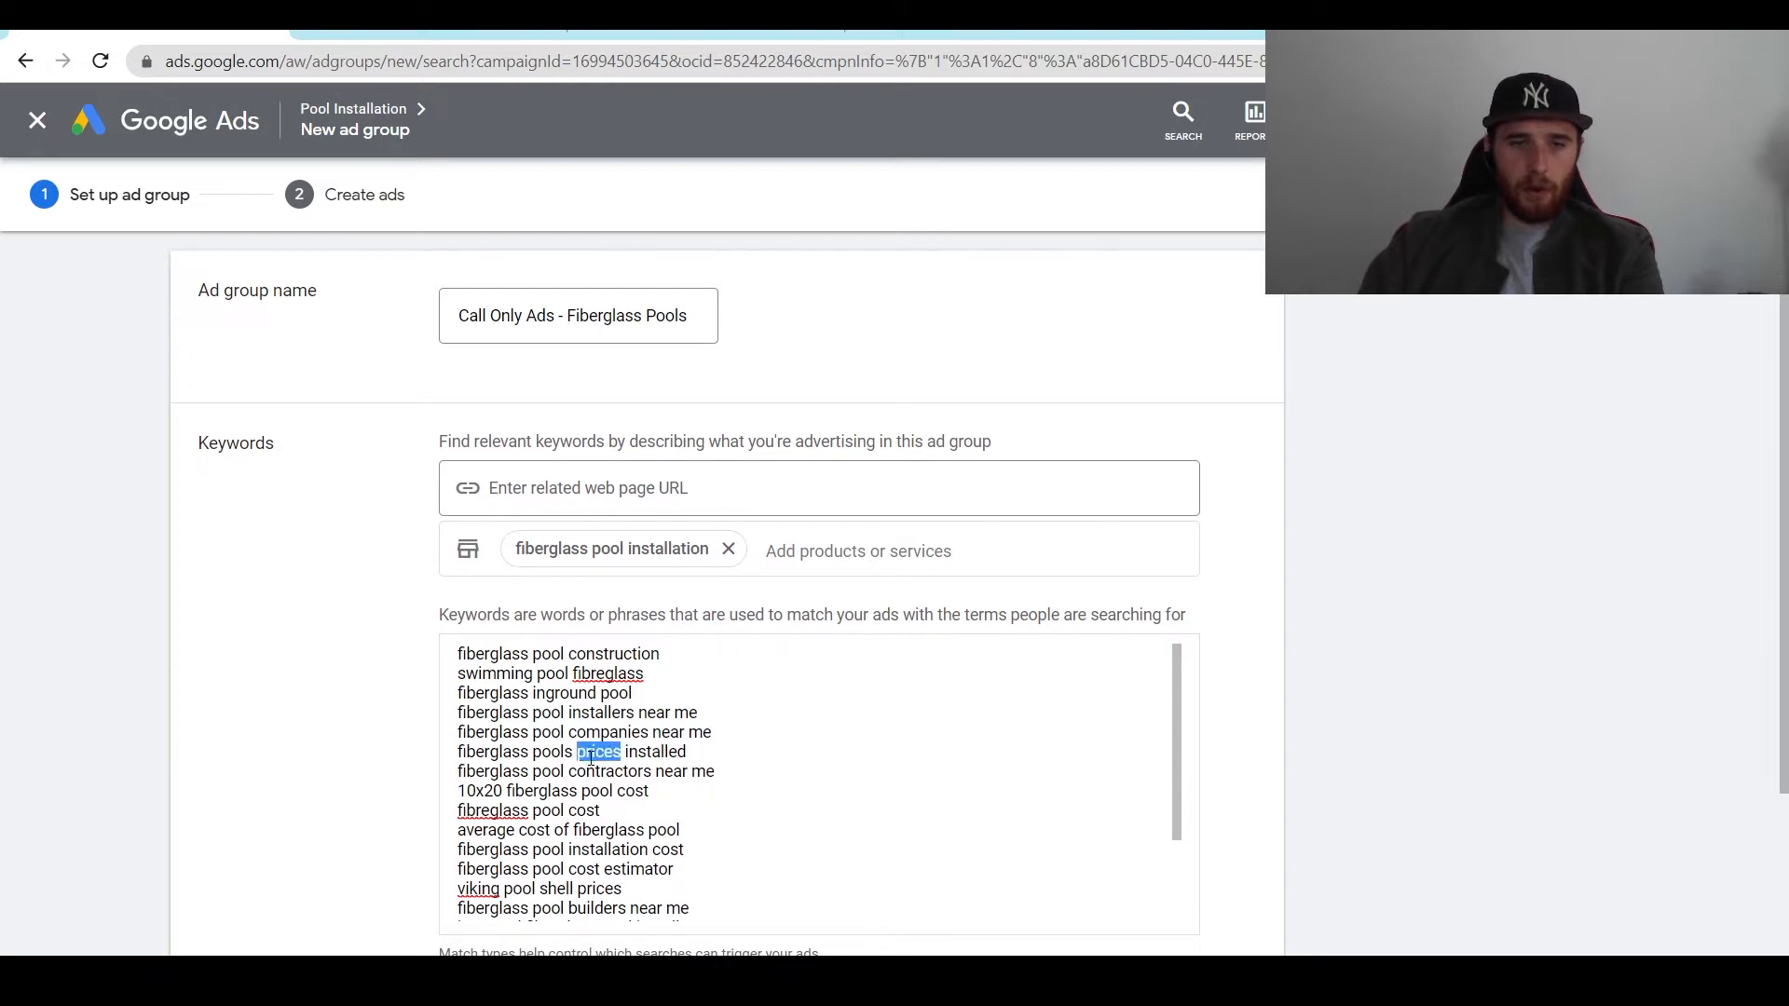
pyautogui.press('BackSpace')
pyautogui.tripleClick(591, 756)
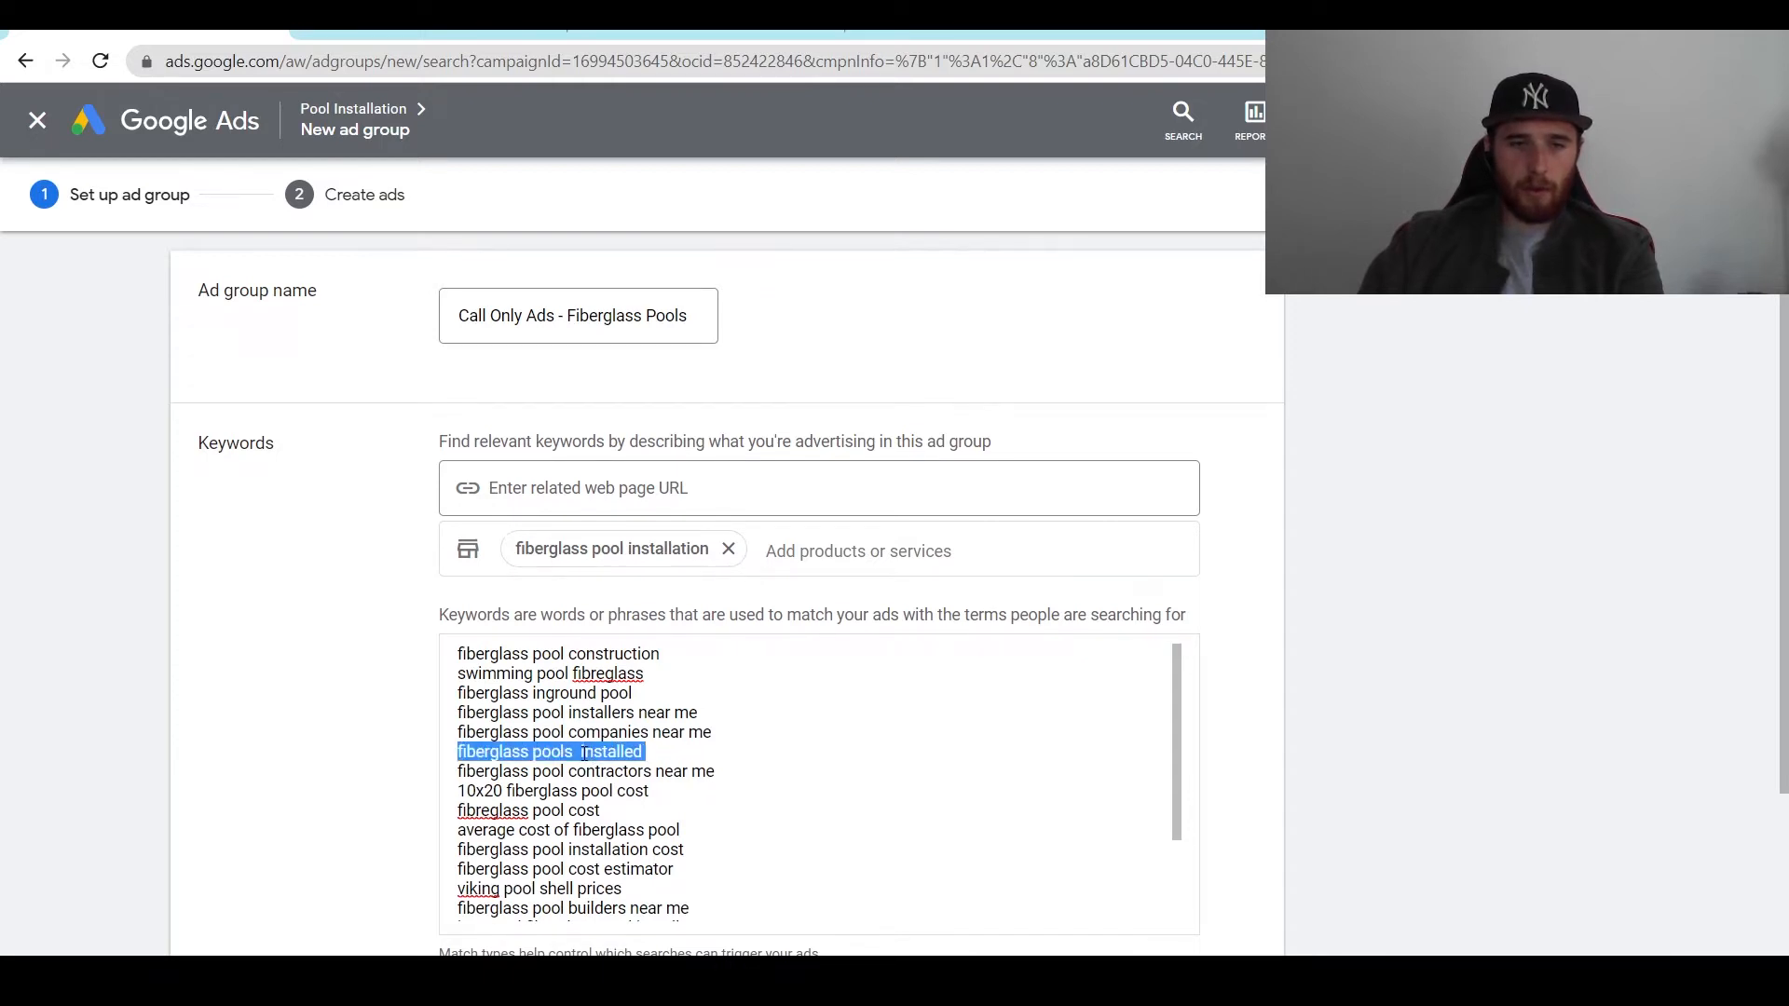
pyautogui.press('BackSpace')
pyautogui.doubleClick(597, 755)
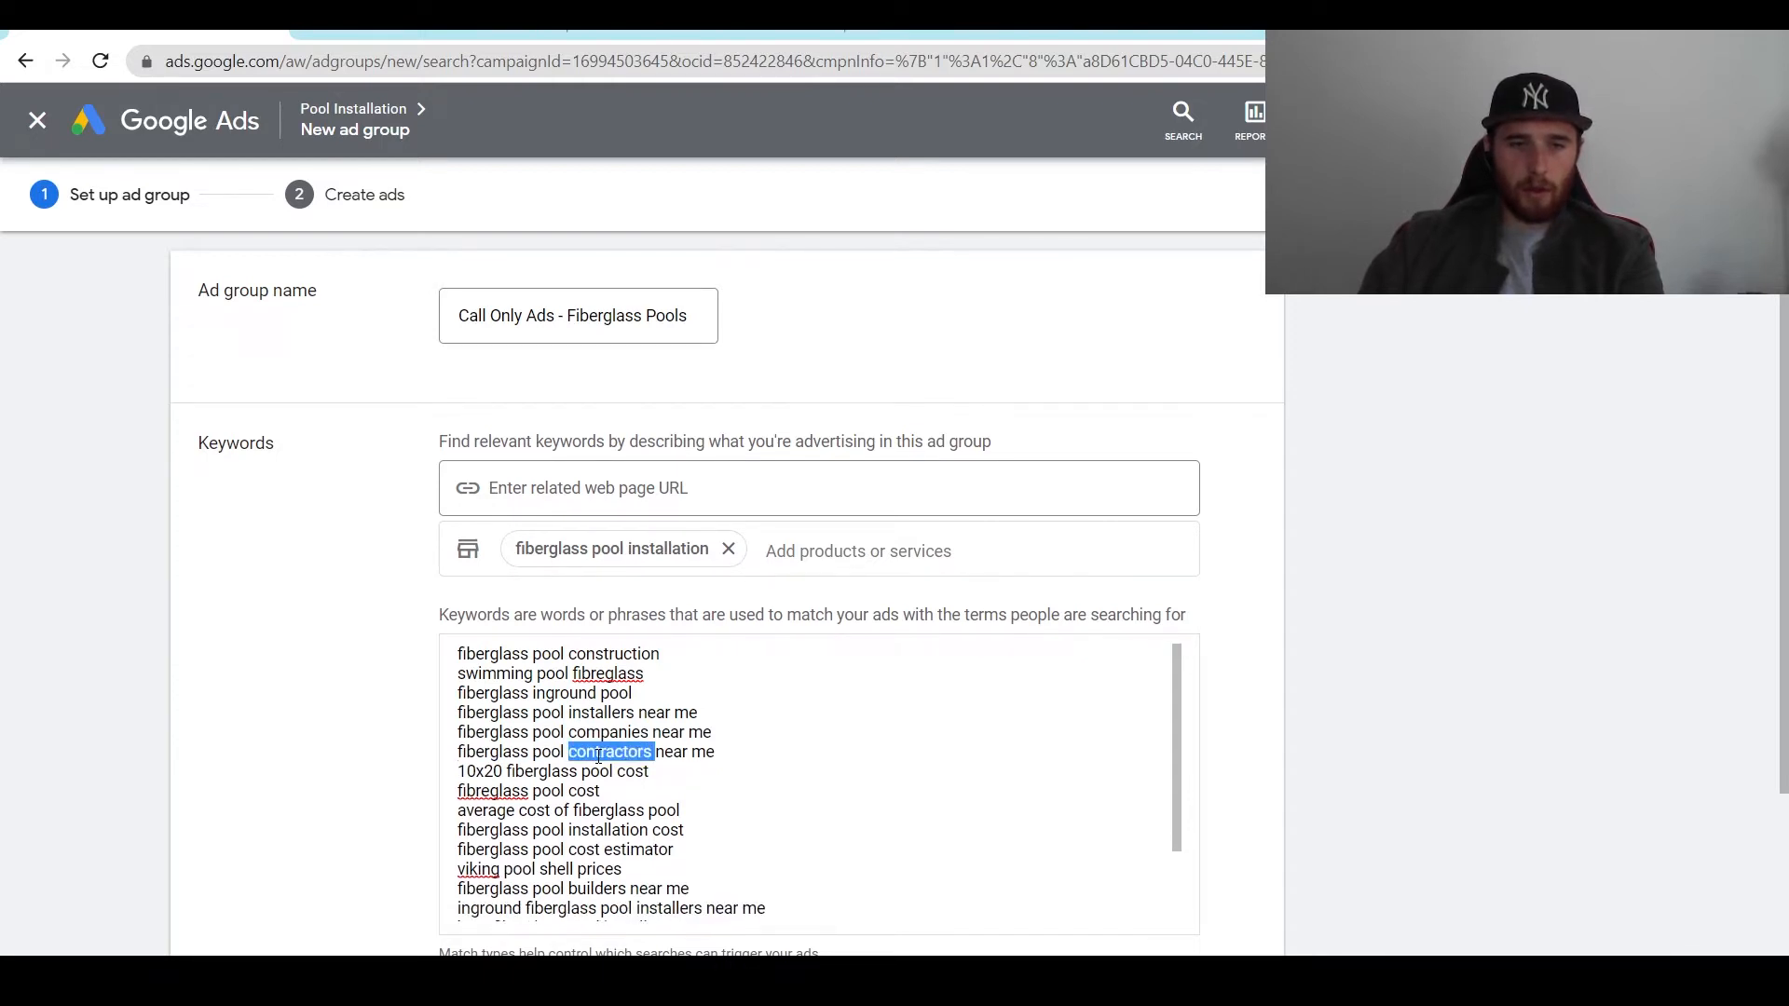
# Step: Delete the keywords "10x20 fiberglass pool cost", "fibreglass pool cost" and "average cost of fiberglass pool" from the list
pyautogui.tripleClick(518, 773)
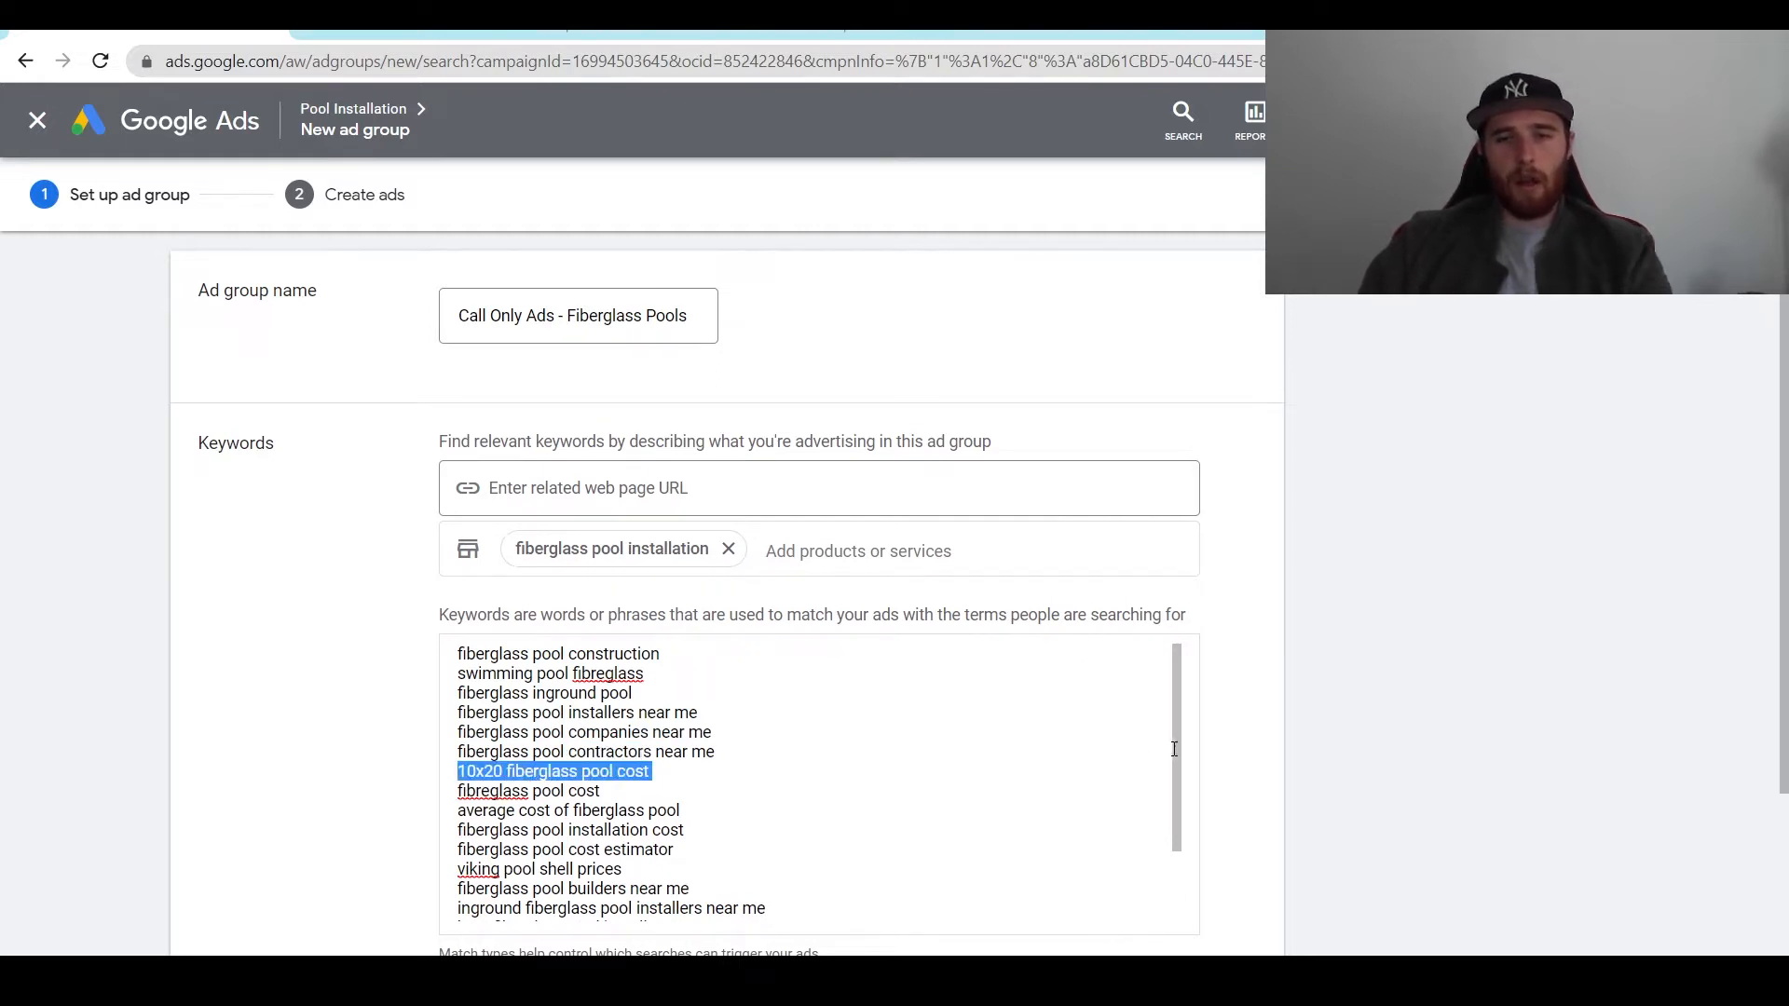
pyautogui.scroll(-2, 500, 750)
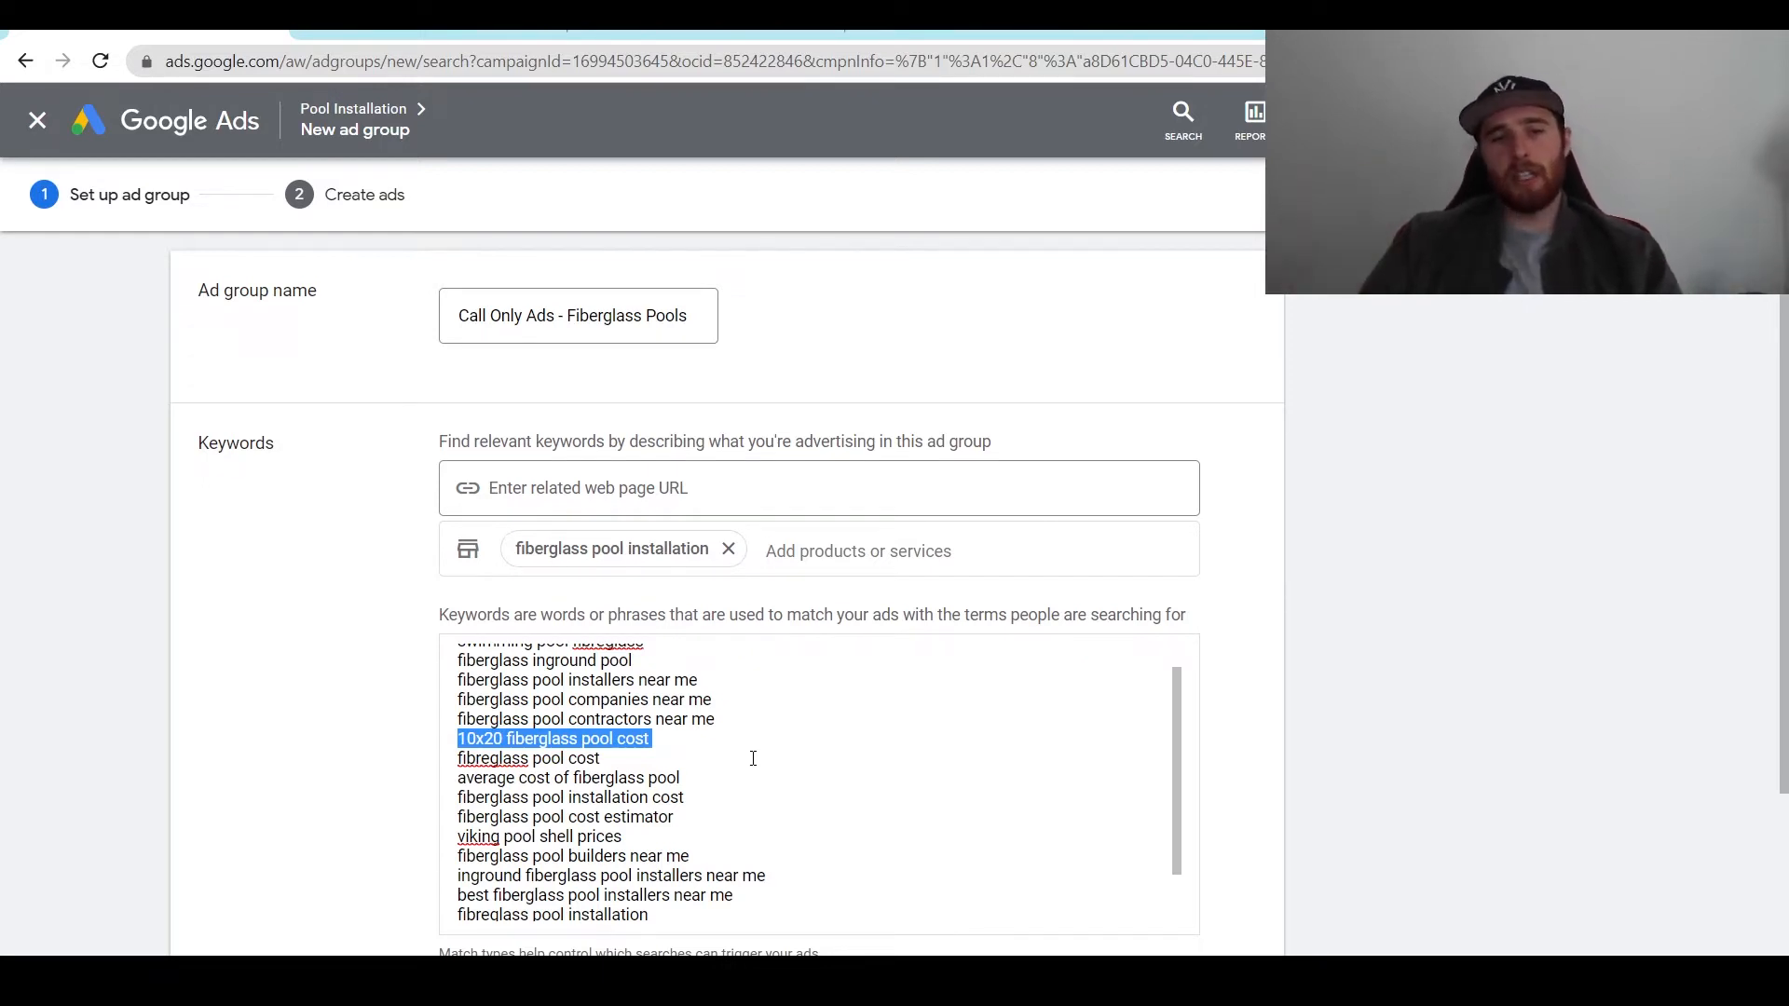
pyautogui.press('BackSpace')
pyautogui.keyDown('shift'); pyautogui.click(598, 739); pyautogui.keyUp('shift')
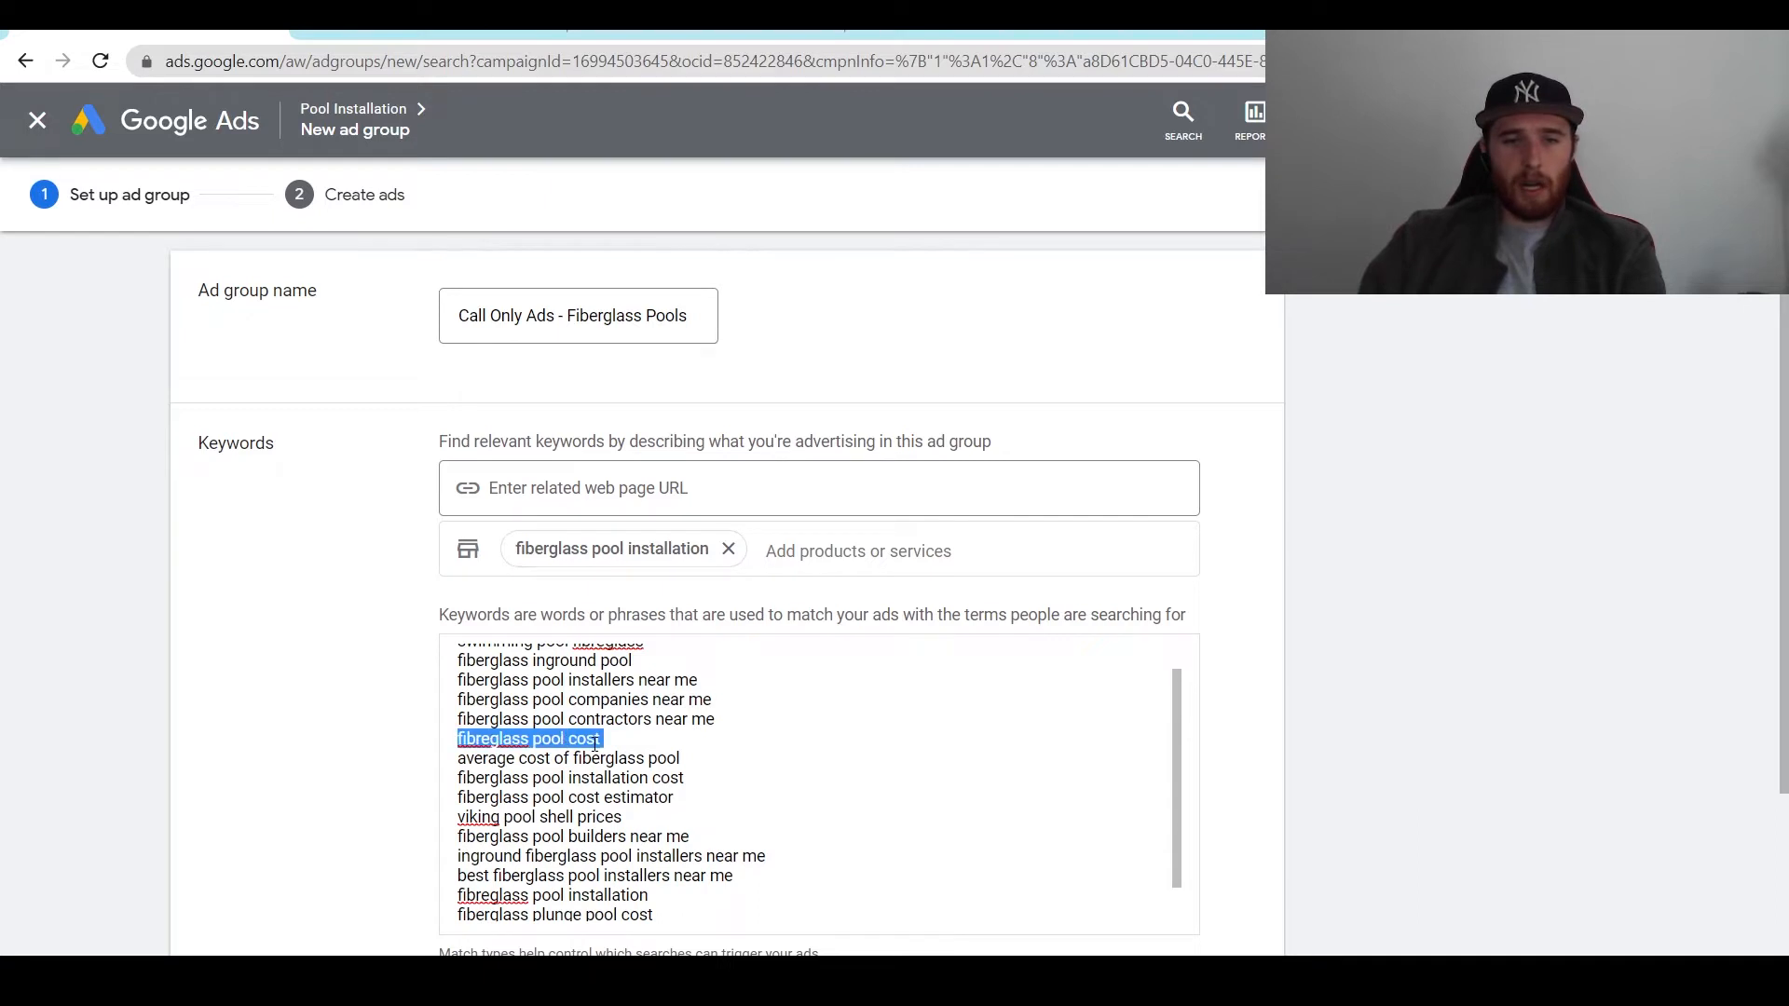
pyautogui.press('BackSpace')
pyautogui.tripleClick(535, 740)
pyautogui.press('BackSpace')
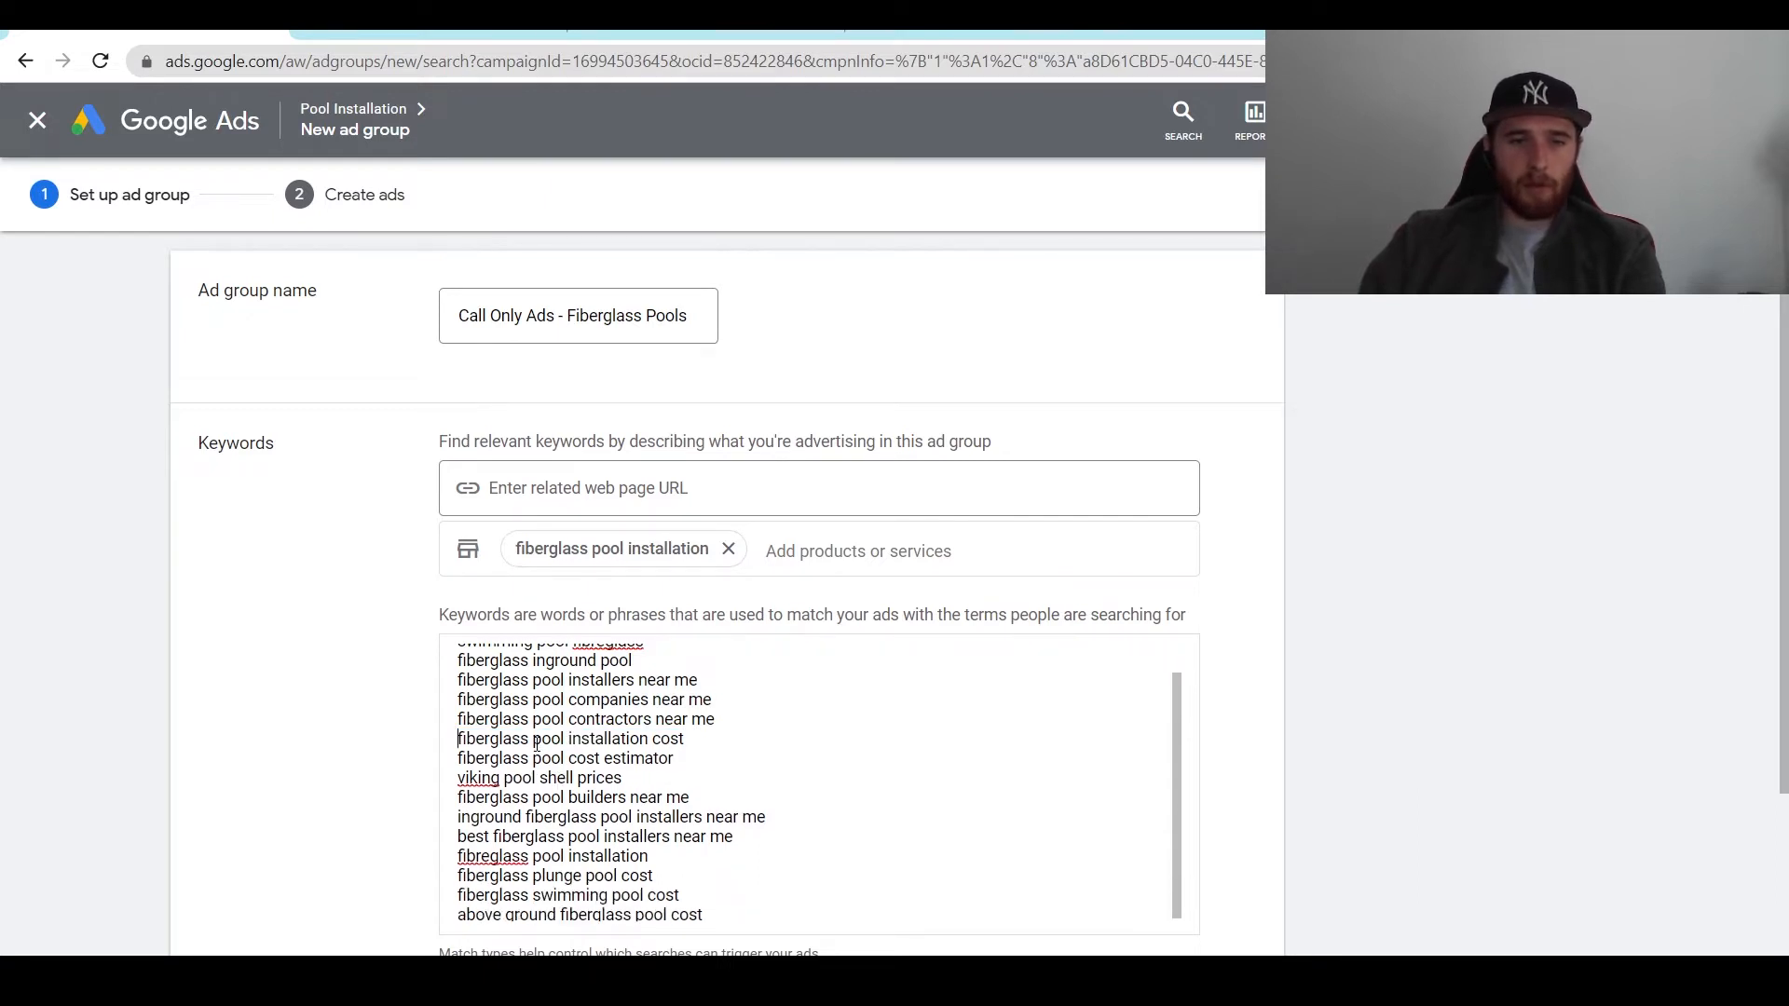
# Step: Shorten "fiberglass pool installation cost" to "fiberglass pool installation" and delete the keyword "fiberglass pool cost estimator"
pyautogui.tripleClick(542, 740)
pyautogui.moveTo(650, 740); pyautogui.dragTo(687, 740)
pyautogui.press('BackSpace')
pyautogui.tripleClick(614, 764)
pyautogui.press('BackSpace')
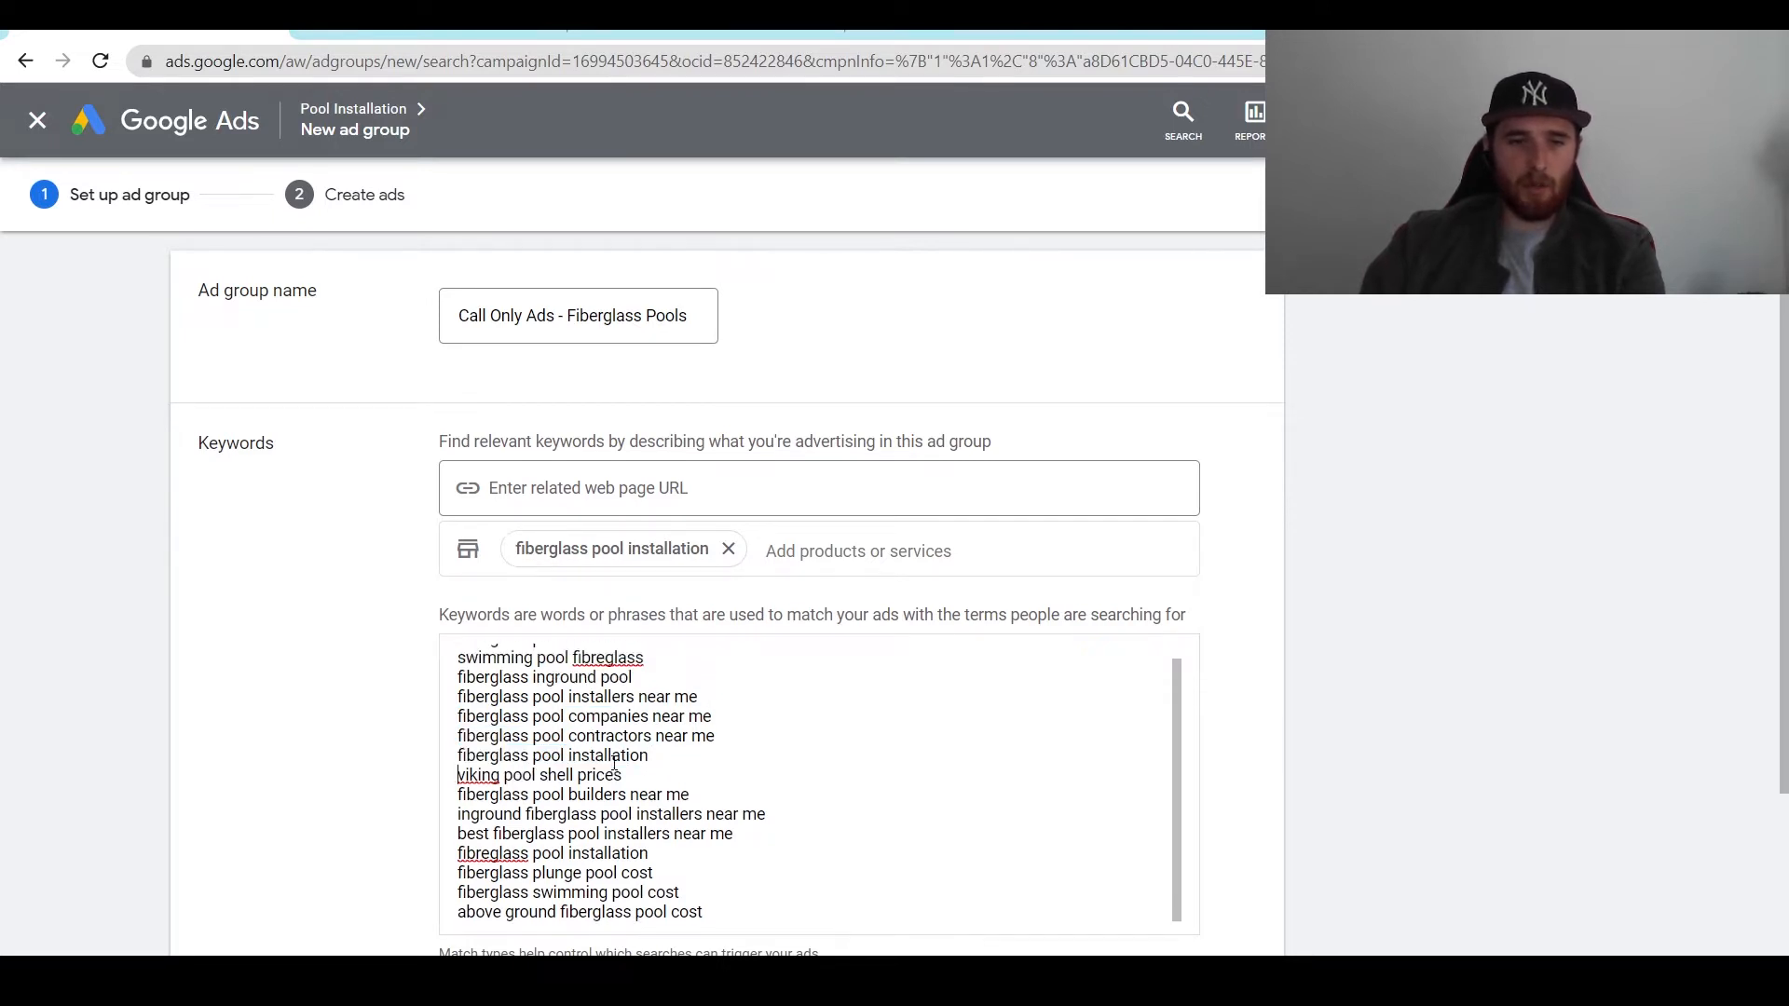
# Step: Delete the keywords "viking pool shell prices" and "fiberglass plunge pool cost" from the list
pyautogui.tripleClick(556, 776)
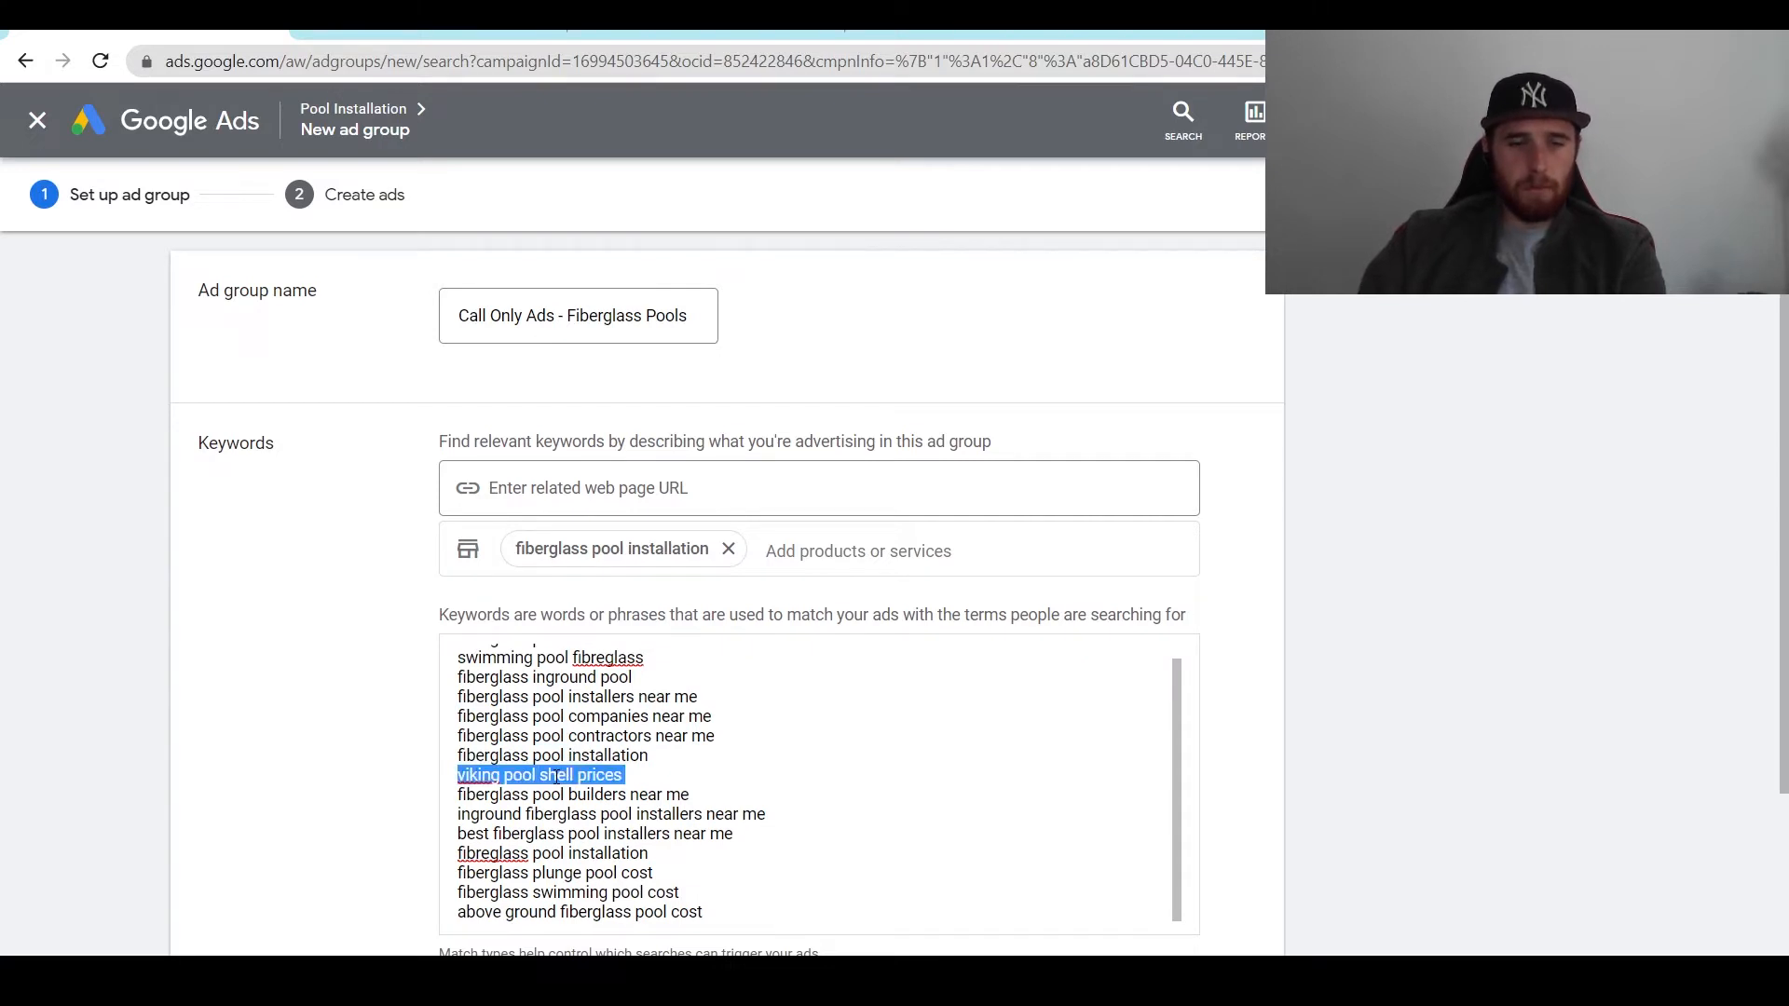
pyautogui.click(568, 776)
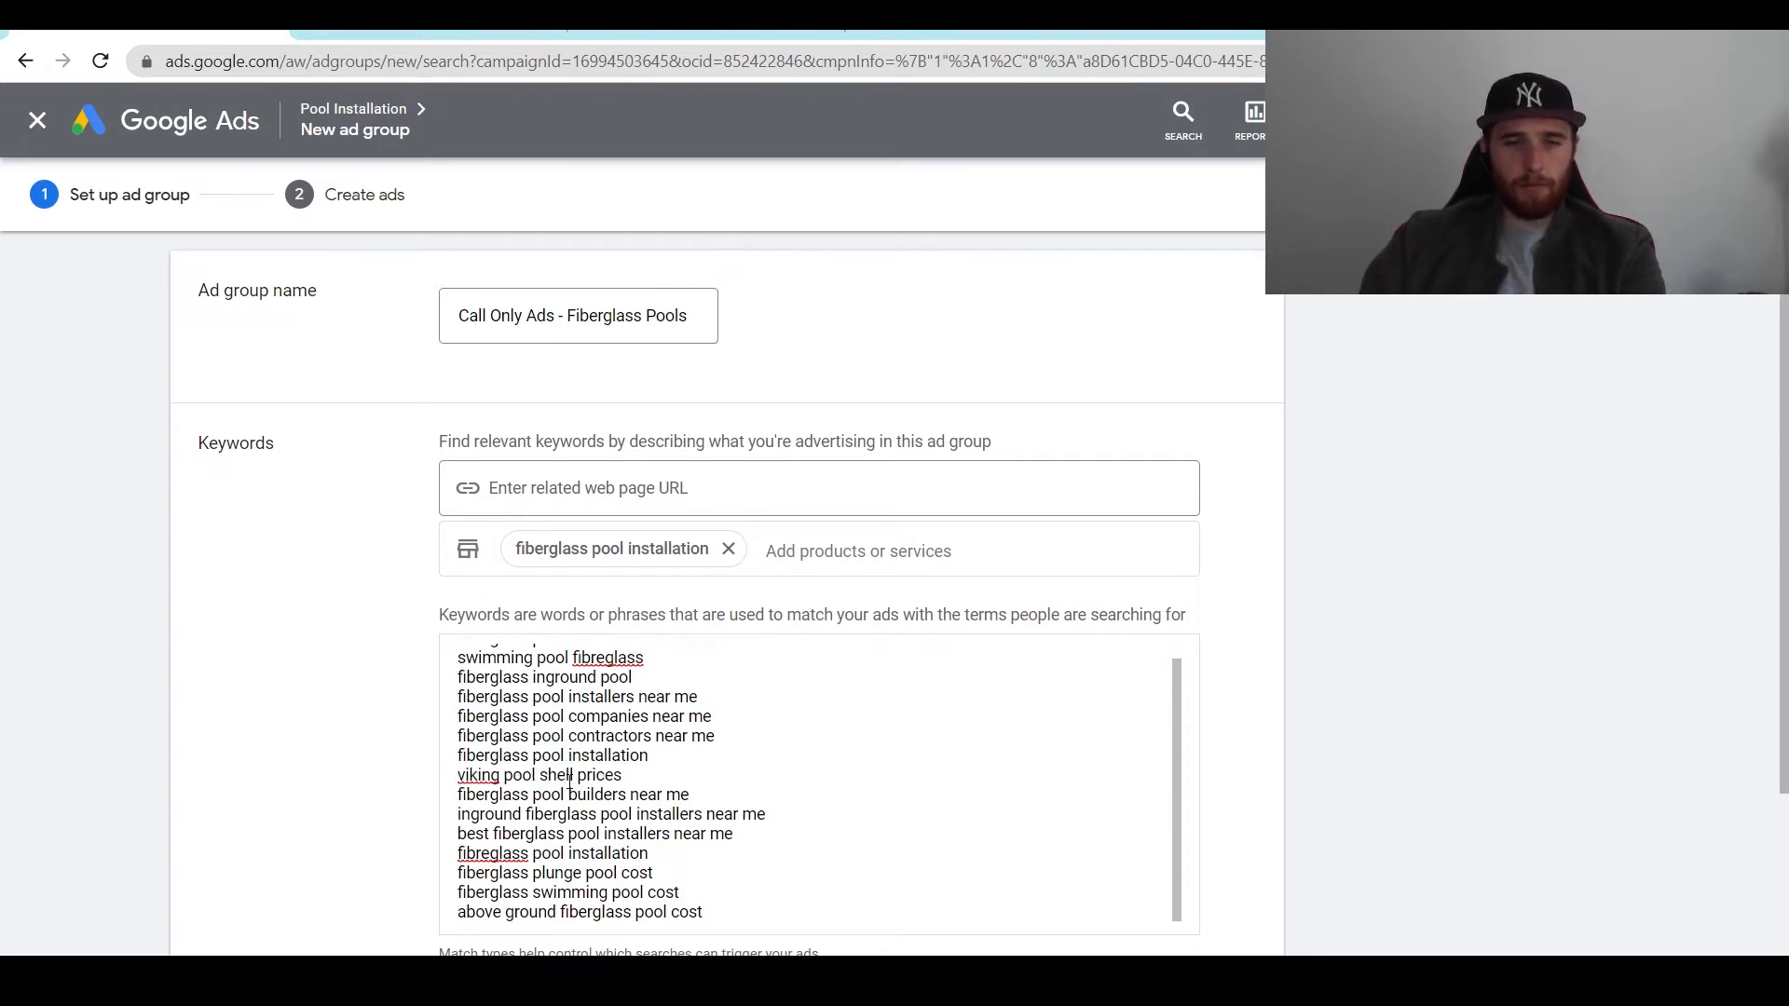
pyautogui.tripleClick(569, 776)
pyautogui.press('BackSpace')
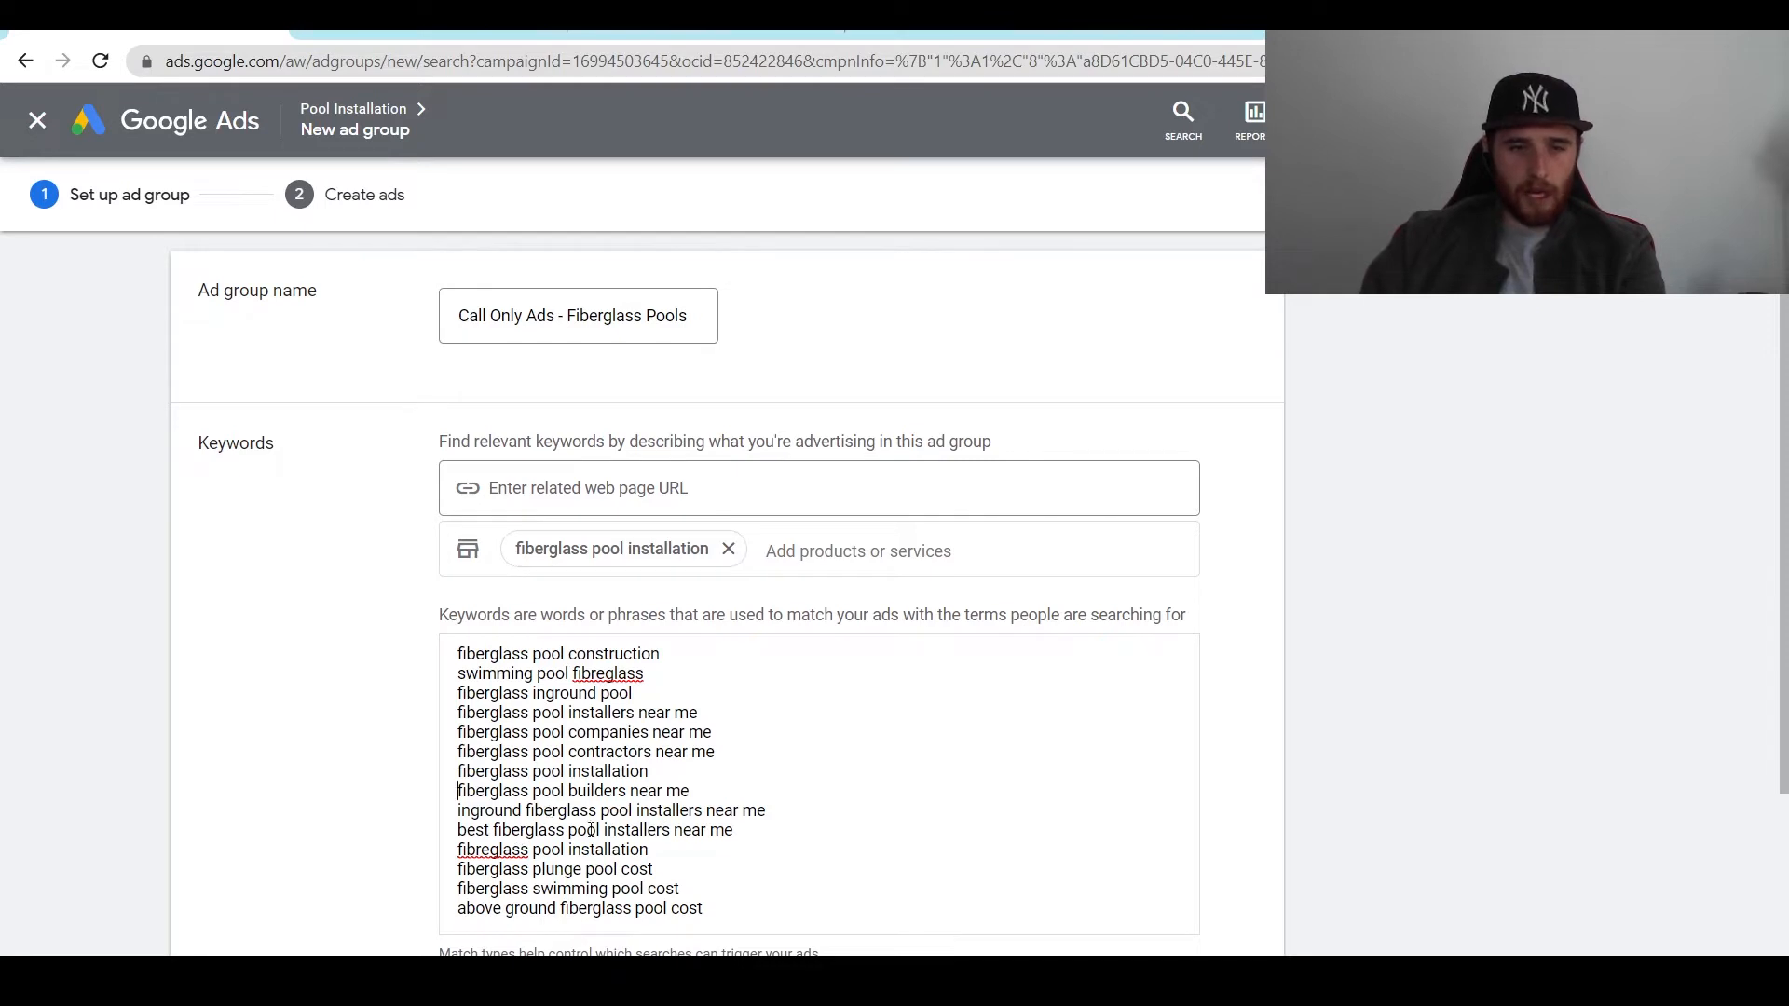
pyautogui.tripleClick(557, 869)
pyautogui.press('BackSpace')
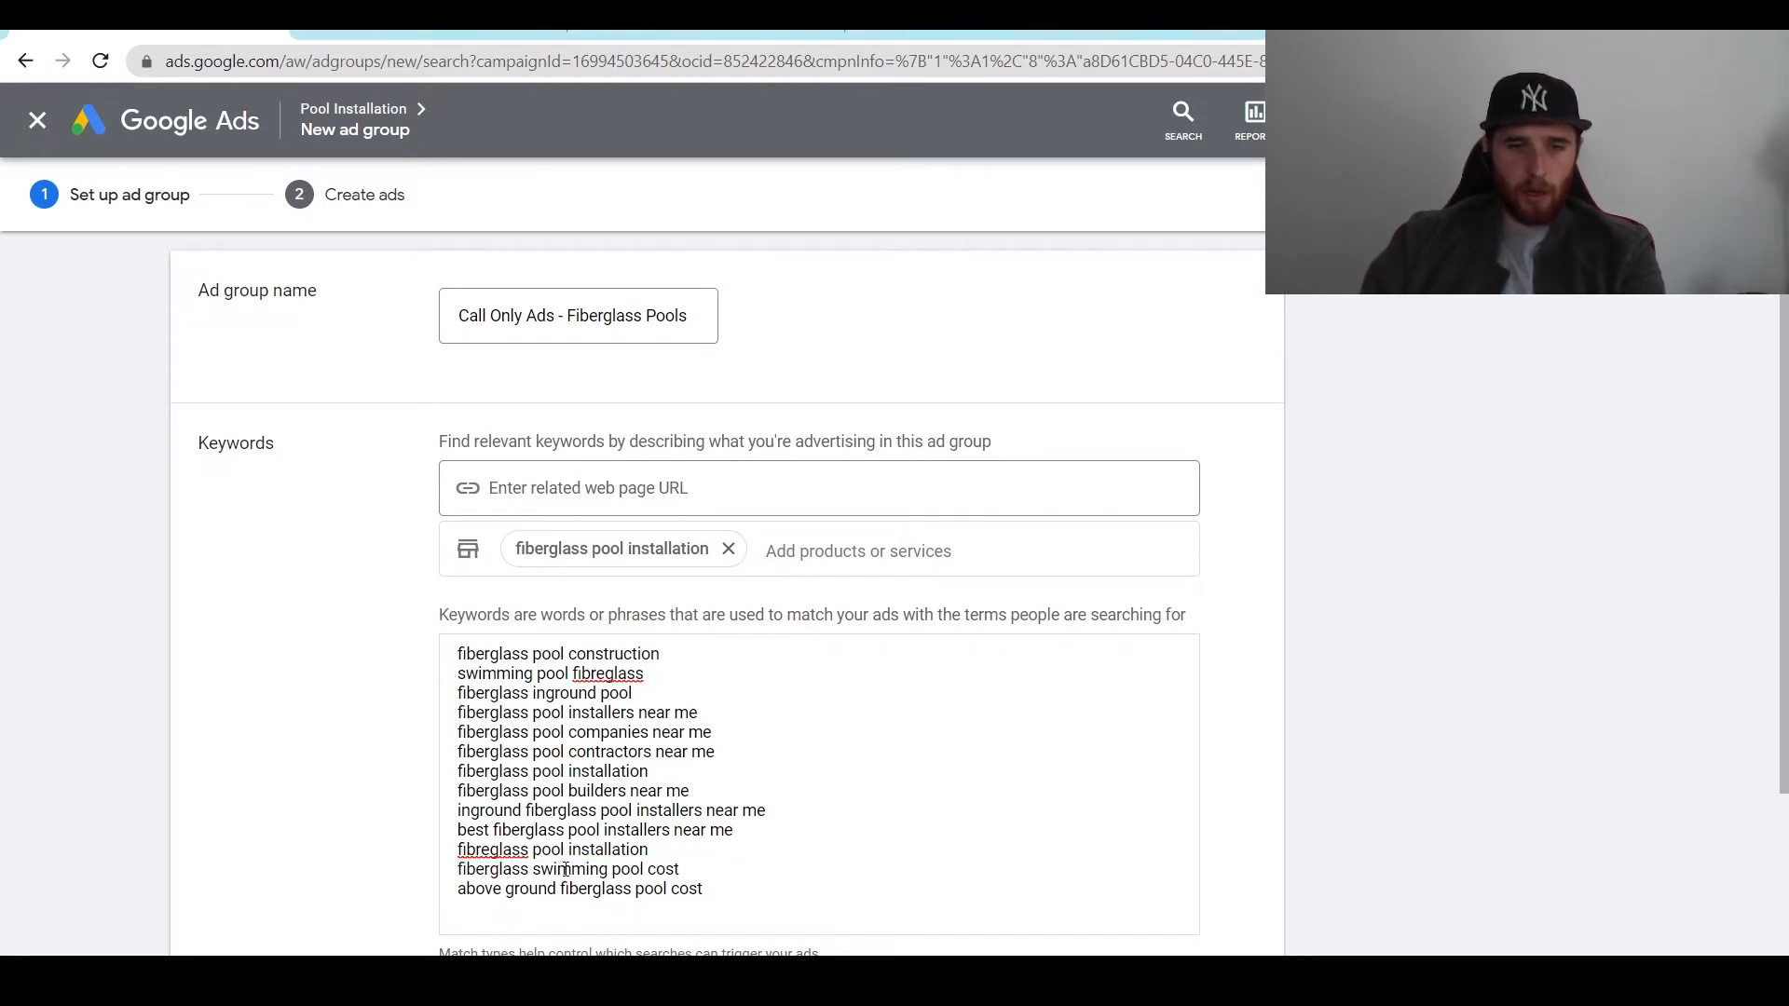
# Step: Shorten "fiberglass swimming pool cost" to "fiberglass swimming pool" and delete the keyword "above ground fiberglass pool cost"
pyautogui.moveTo(680, 869); pyautogui.dragTo(650, 871)
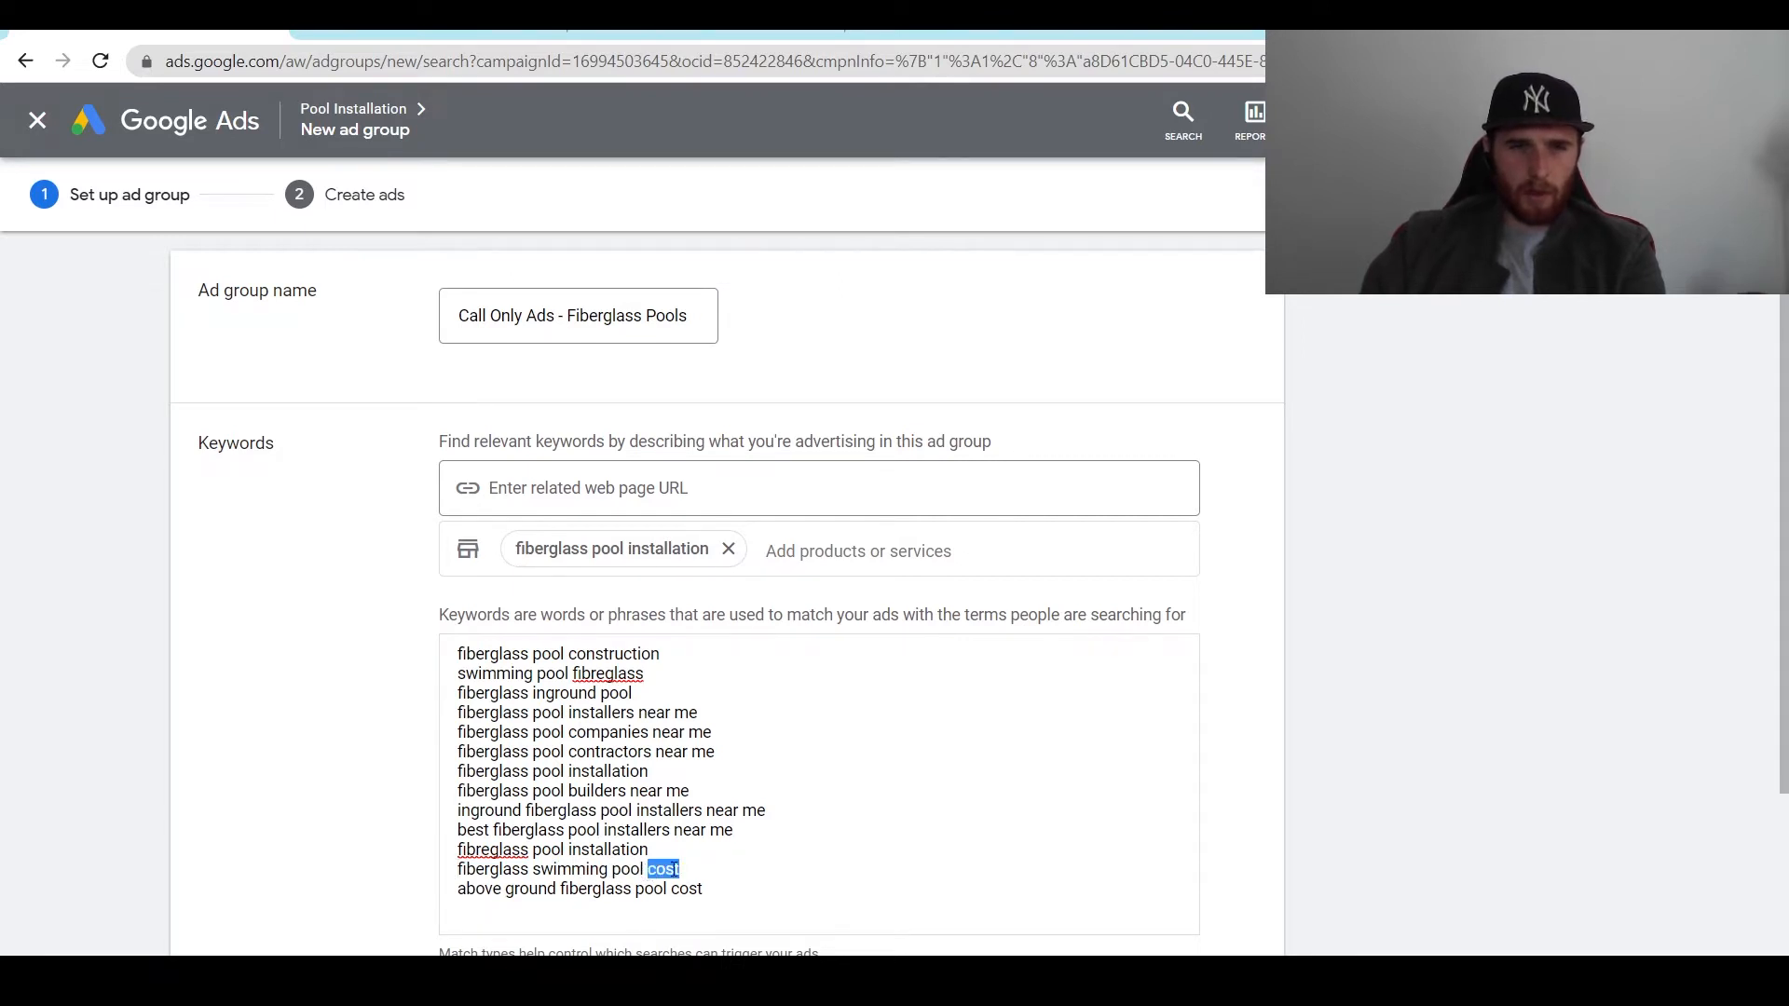
pyautogui.press('BackSpace')
pyautogui.scroll(1, 604, 775)
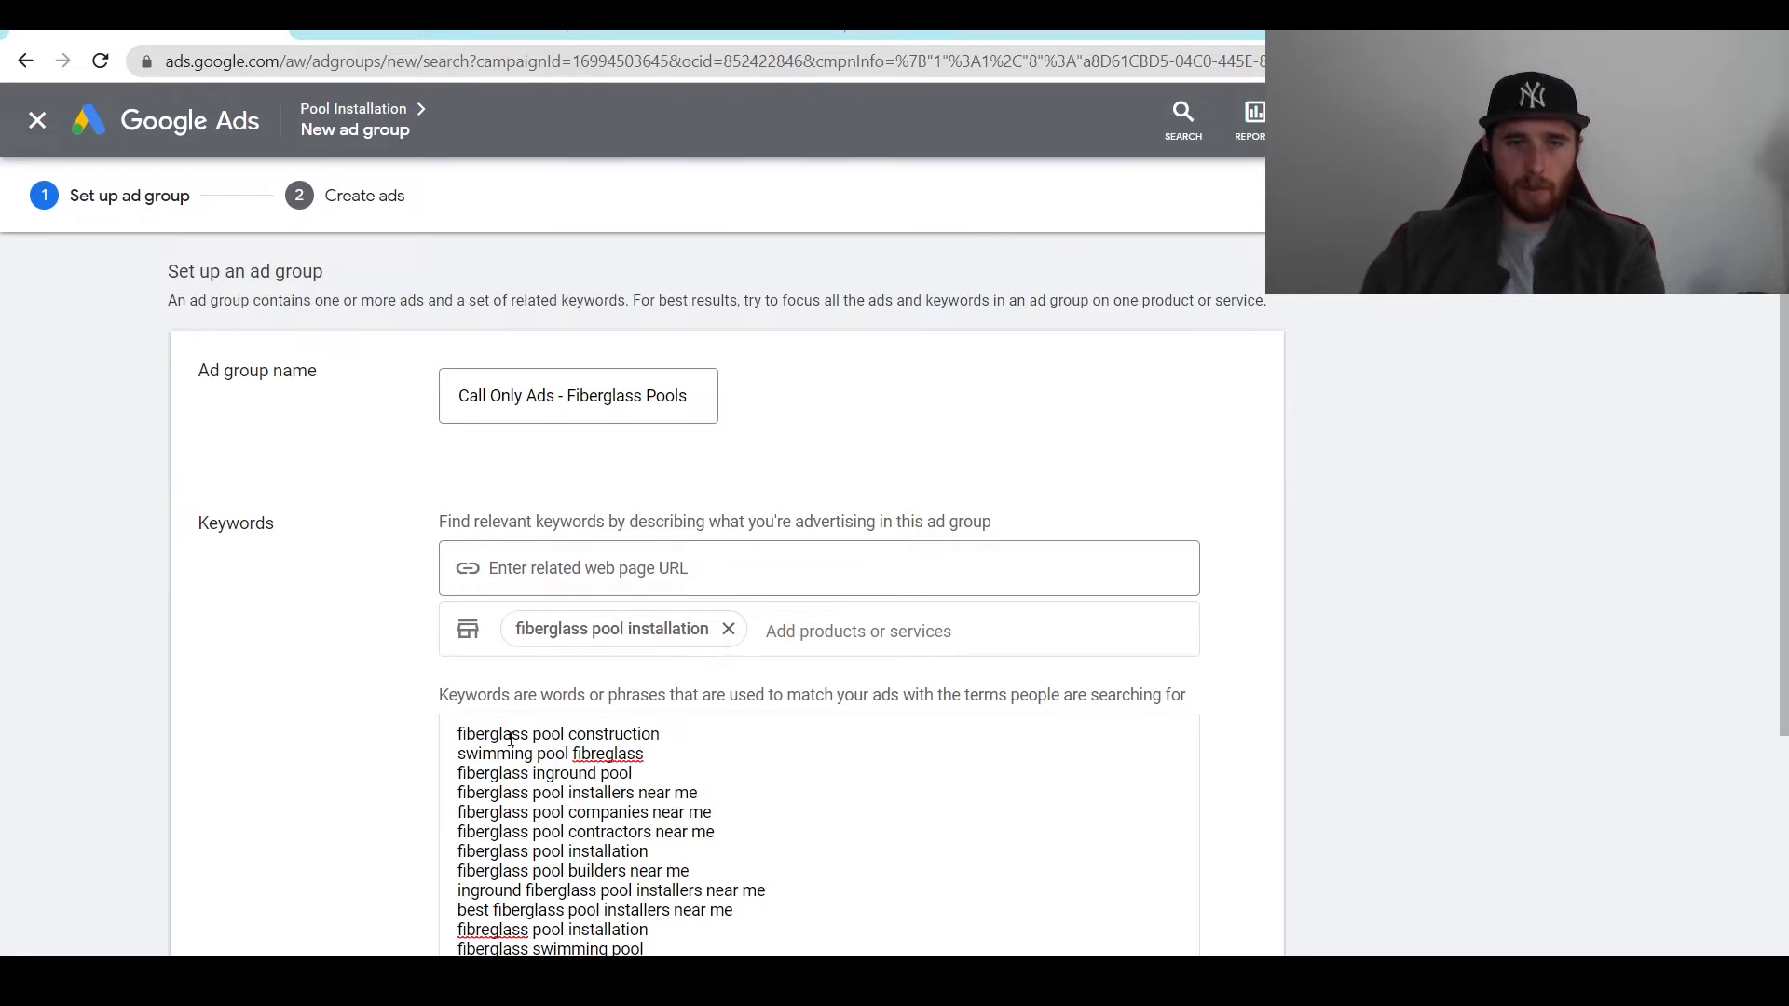
pyautogui.scroll(-4, 549, 745)
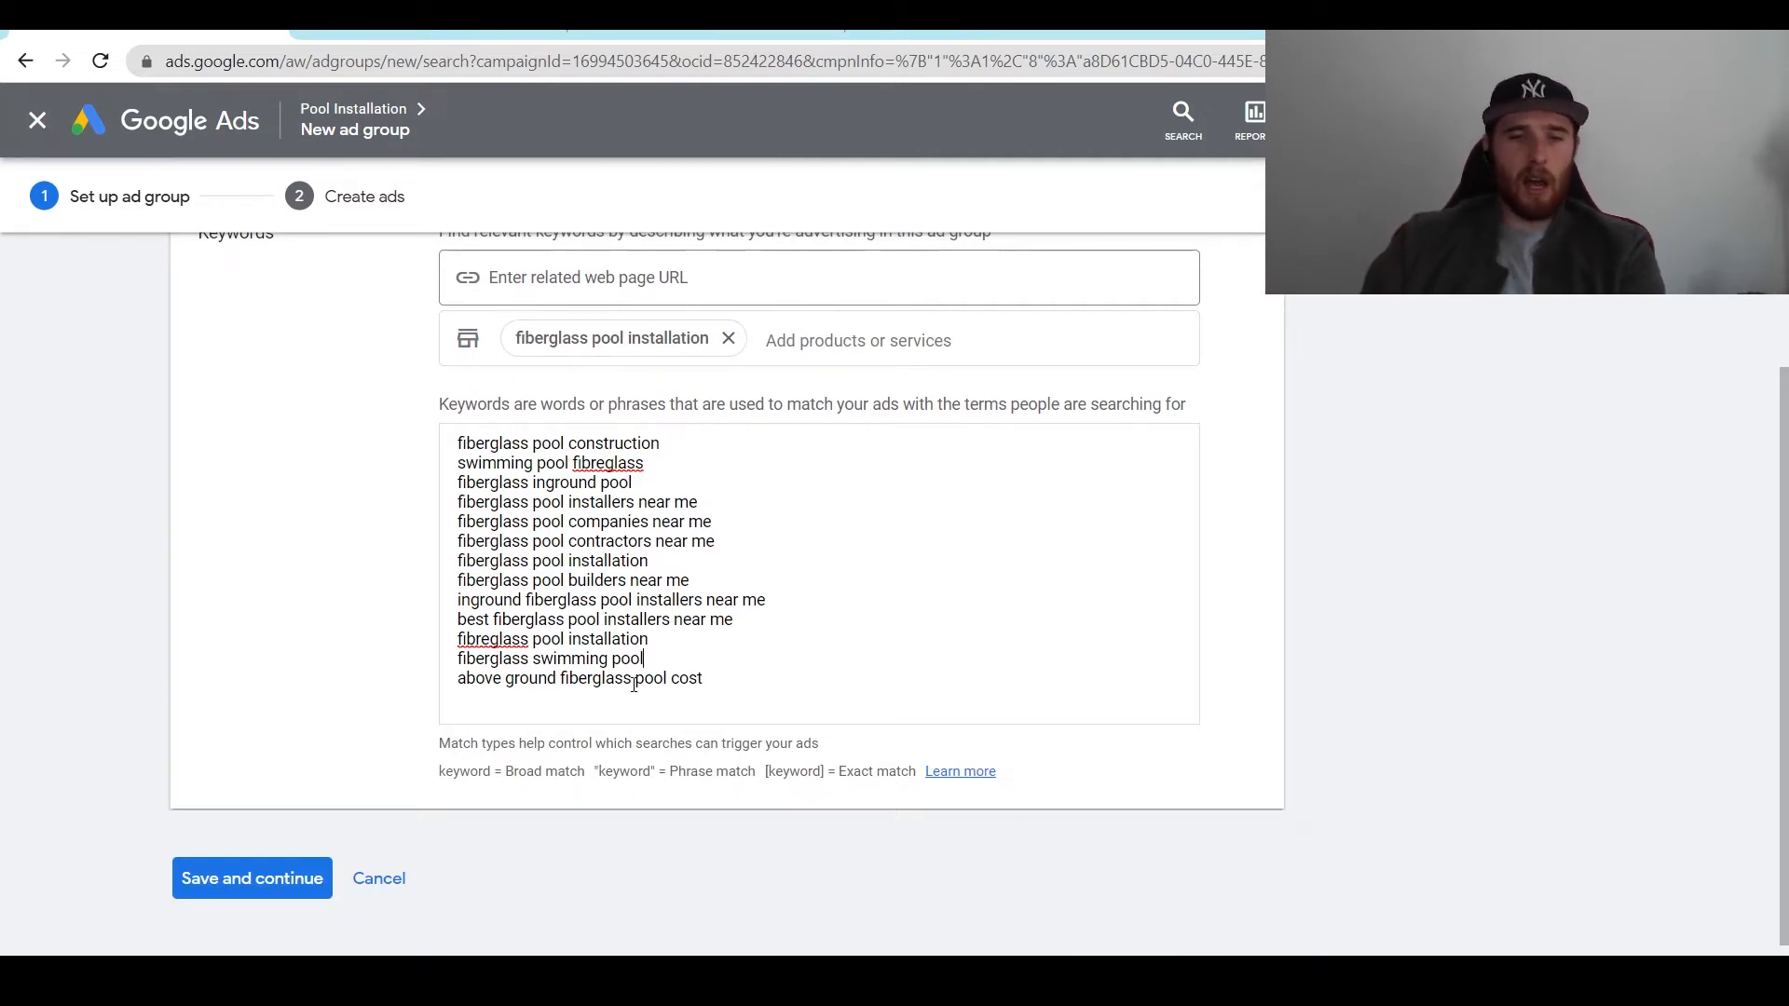
pyautogui.tripleClick(550, 677)
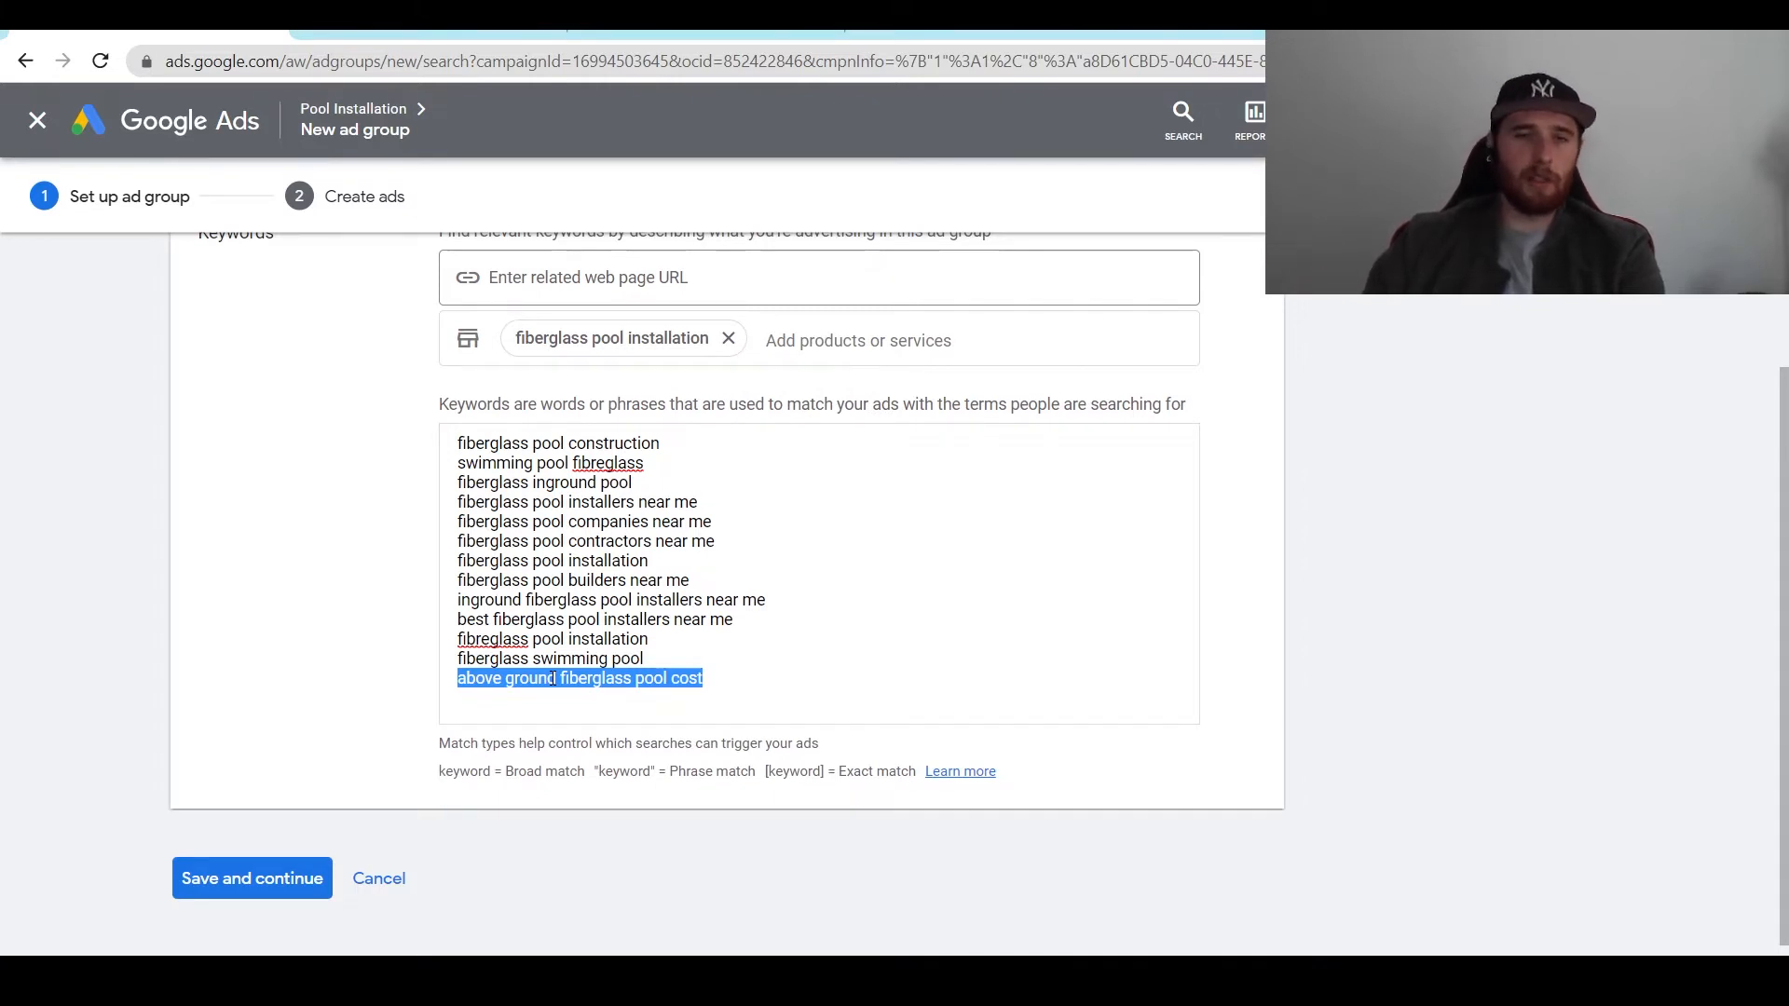
pyautogui.press('BackSpace')
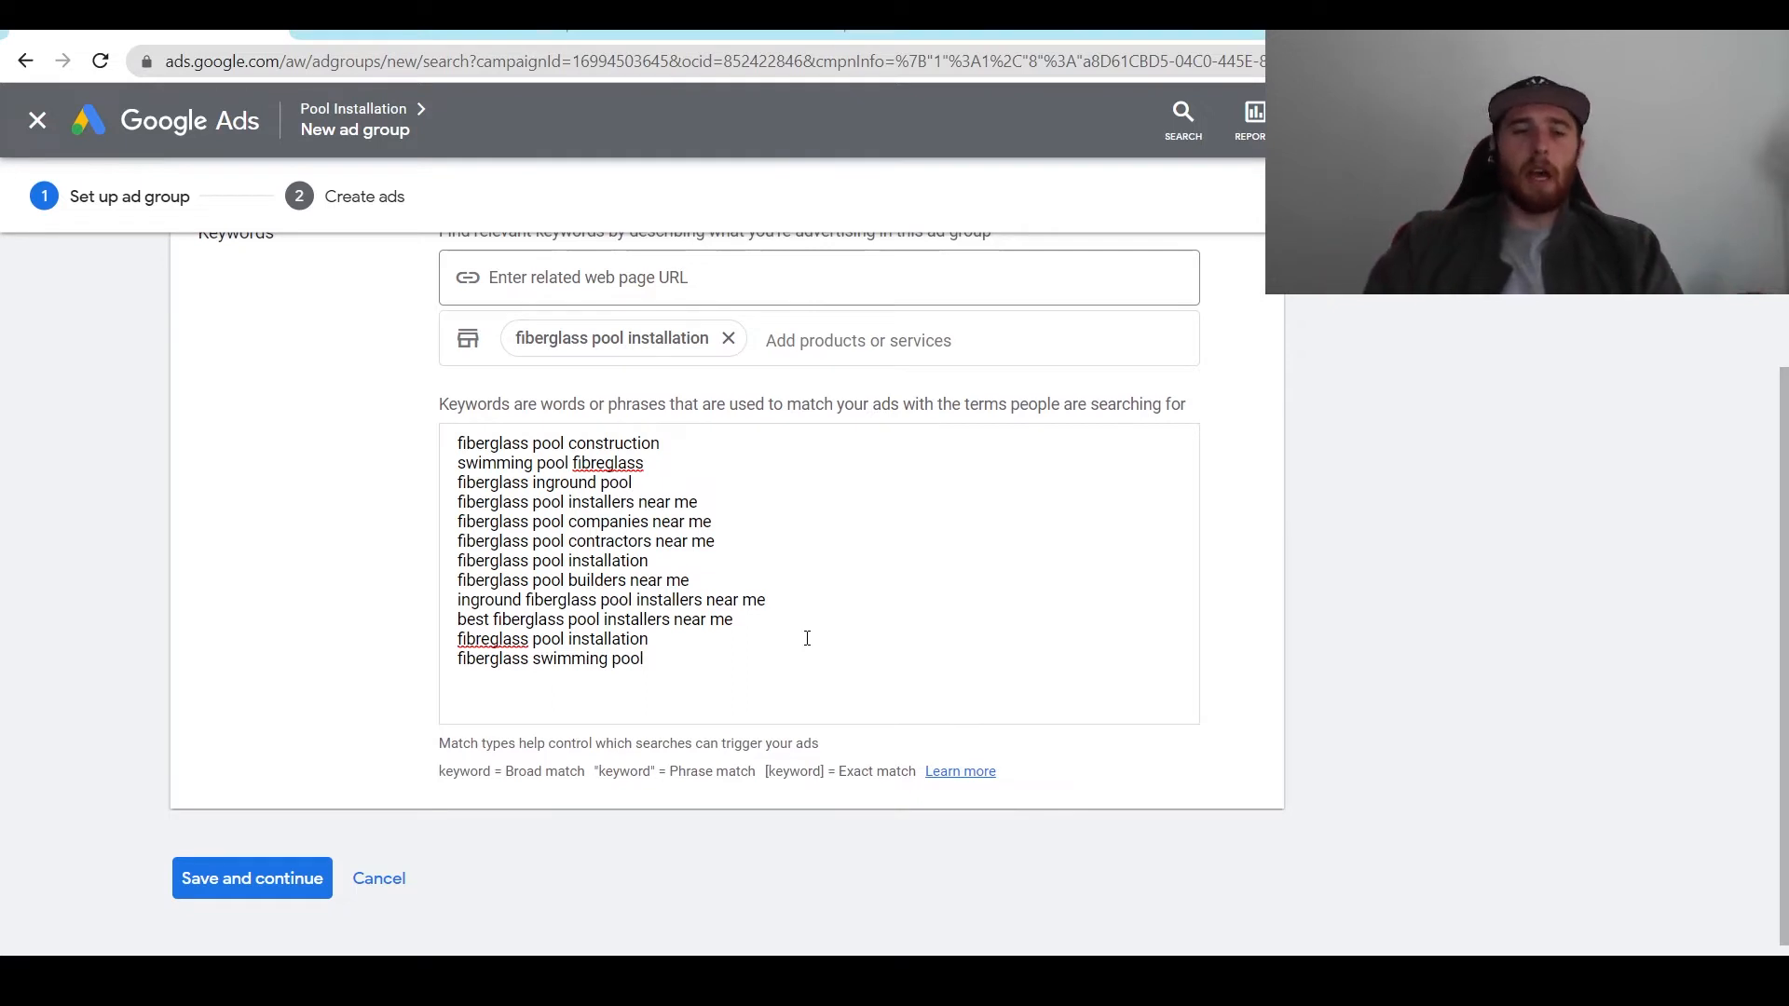
# Step: Try wrapping the keyword "fiberglass swimming pool" in square brackets for exact match
pyautogui.write(']')
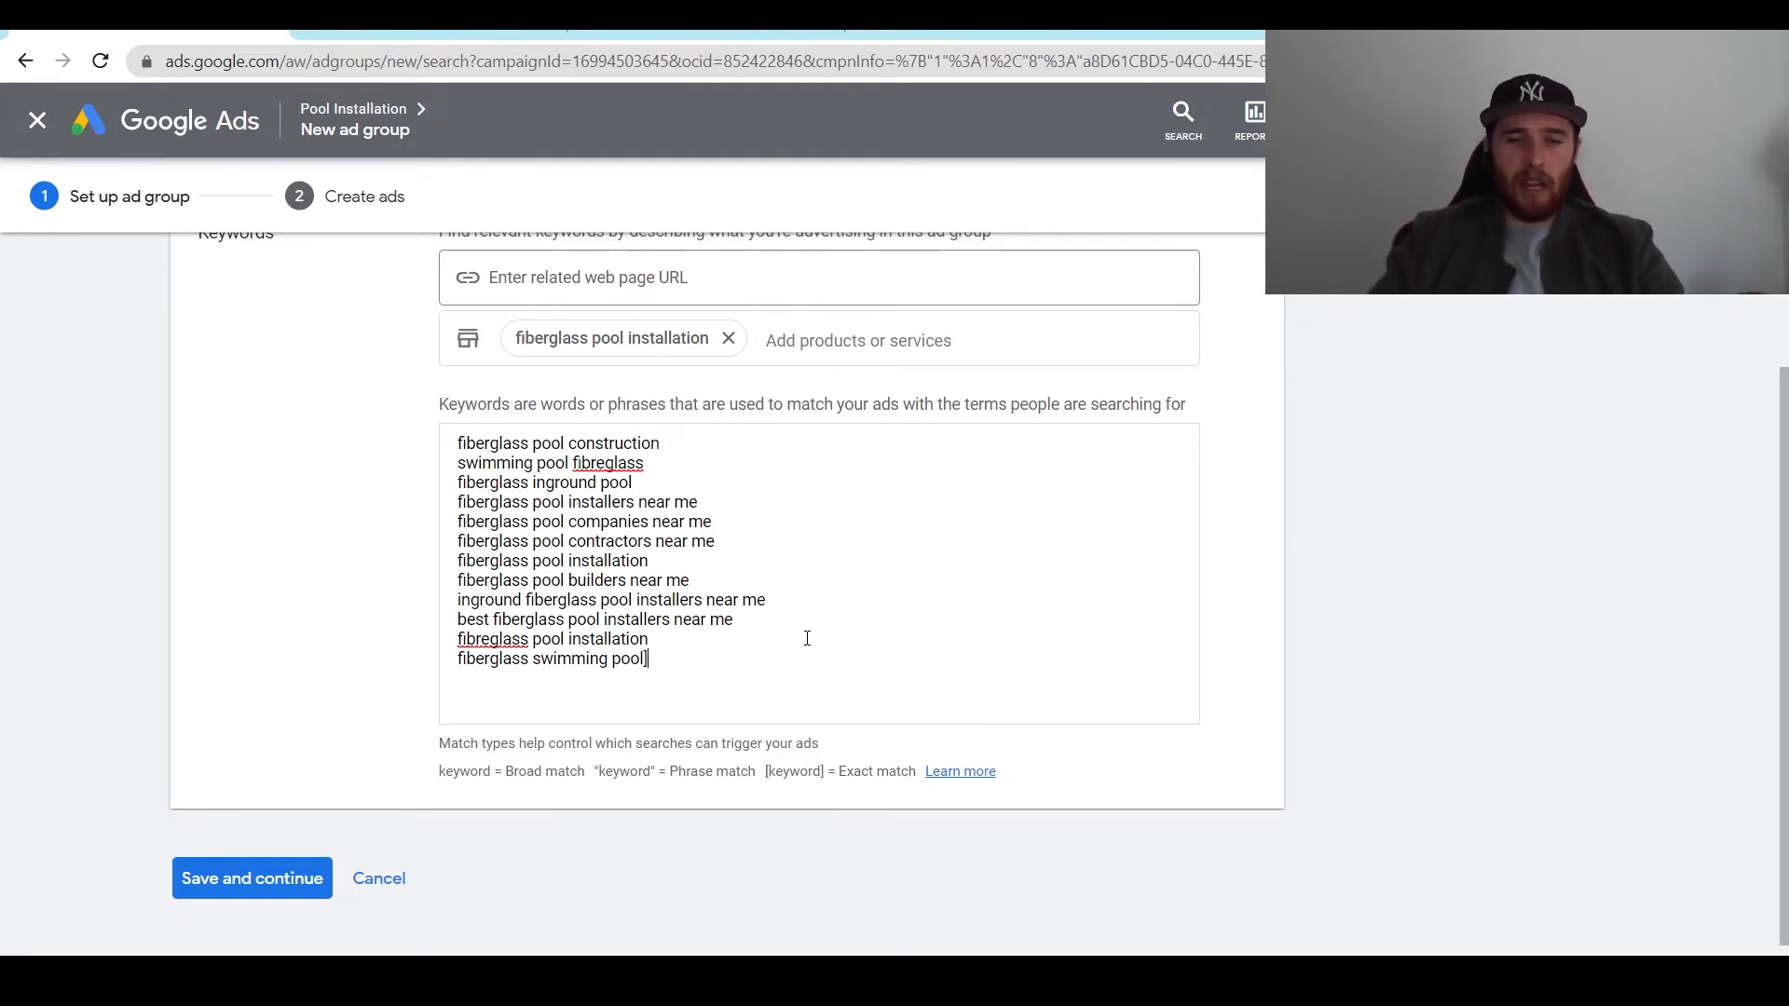
pyautogui.press('Home')
pyautogui.write('[')
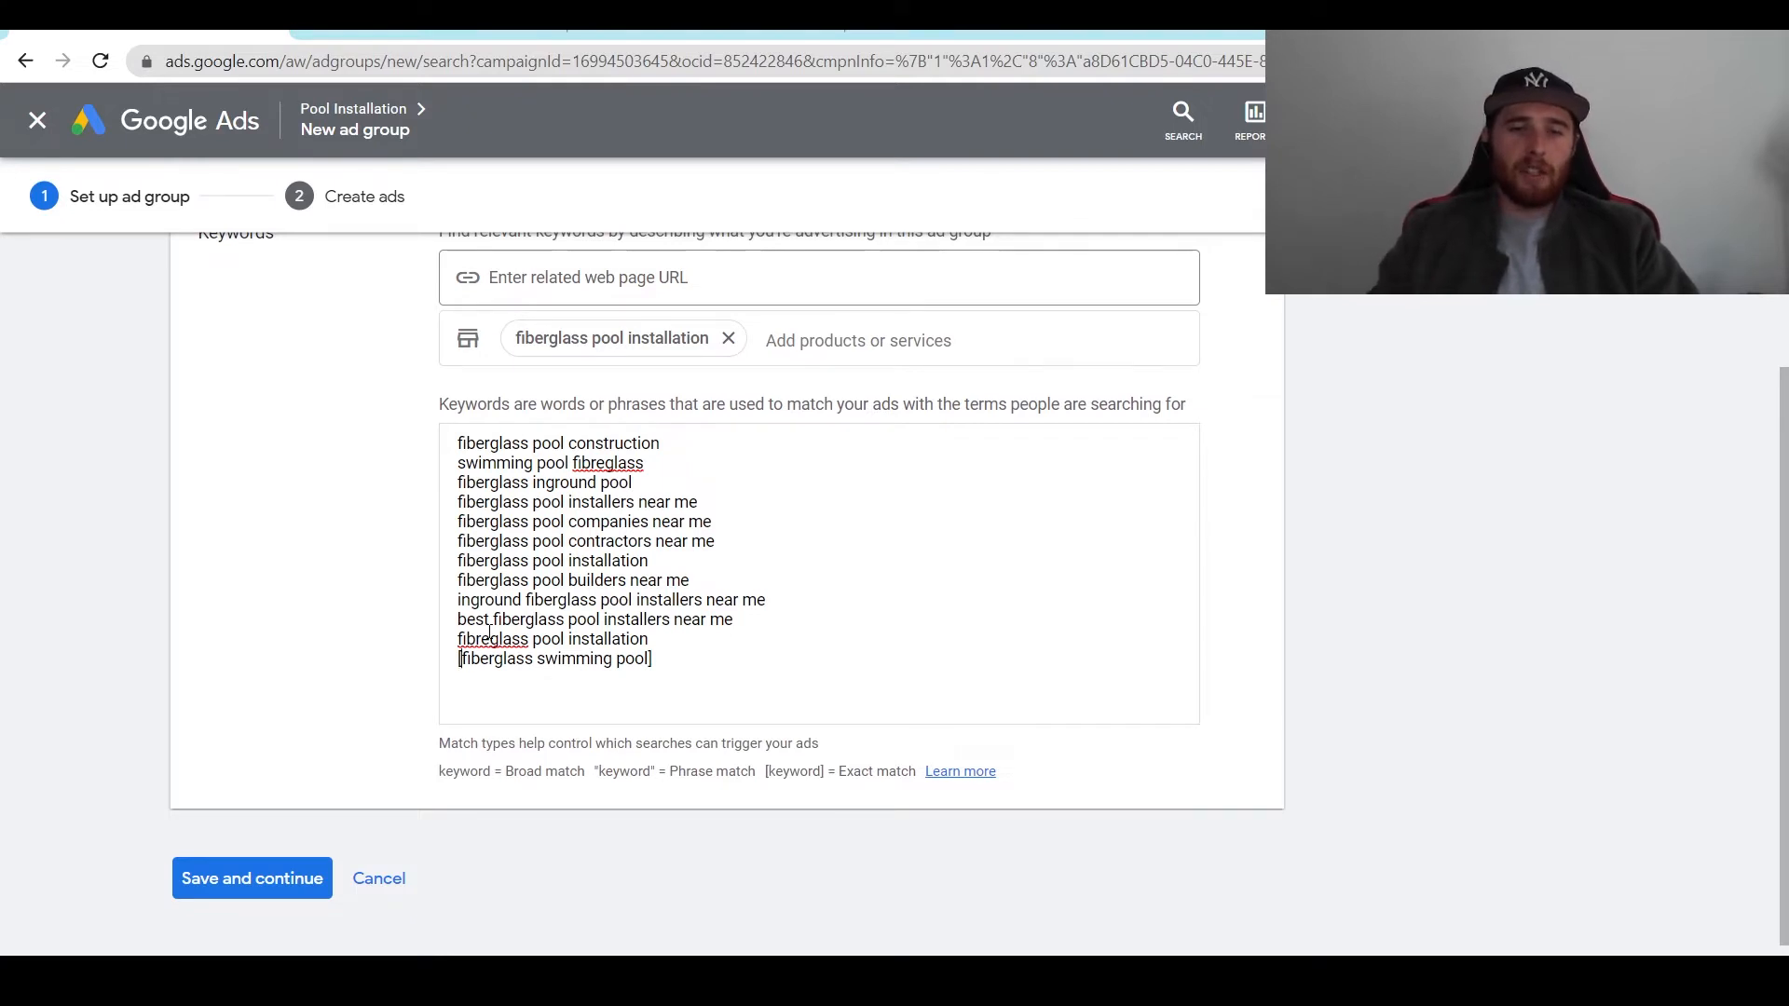
pyautogui.press('BackSpace')
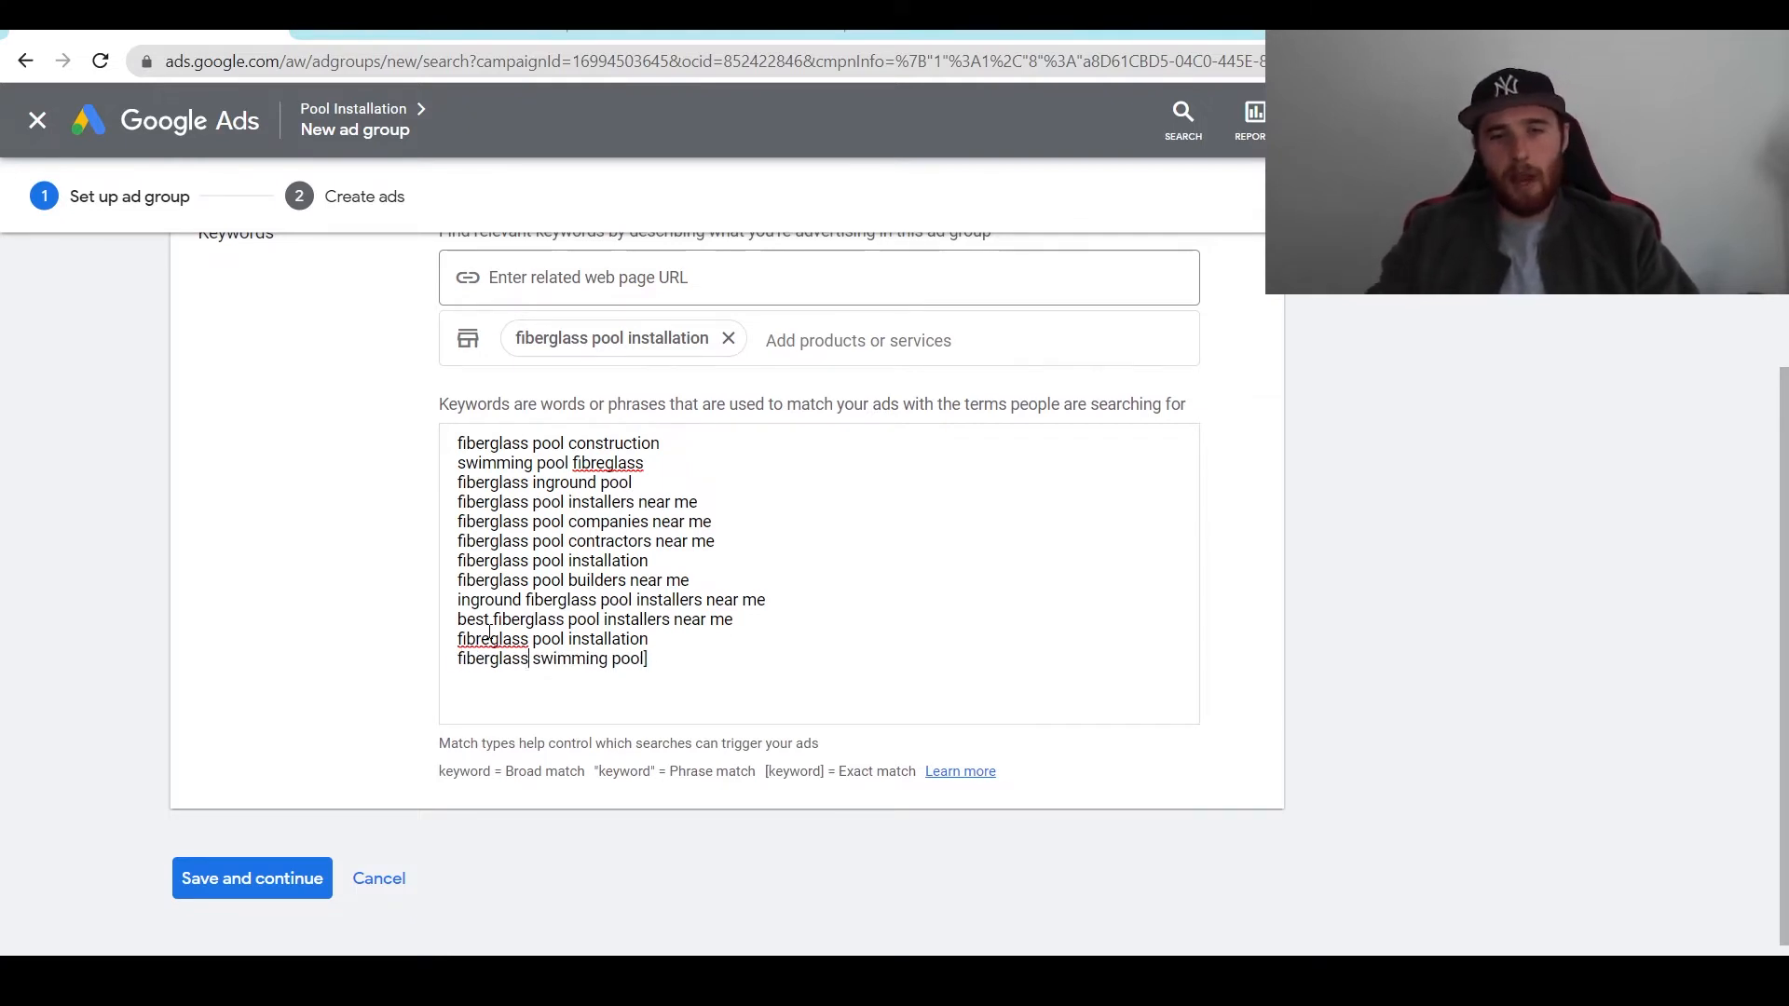
pyautogui.press('BackSpace')
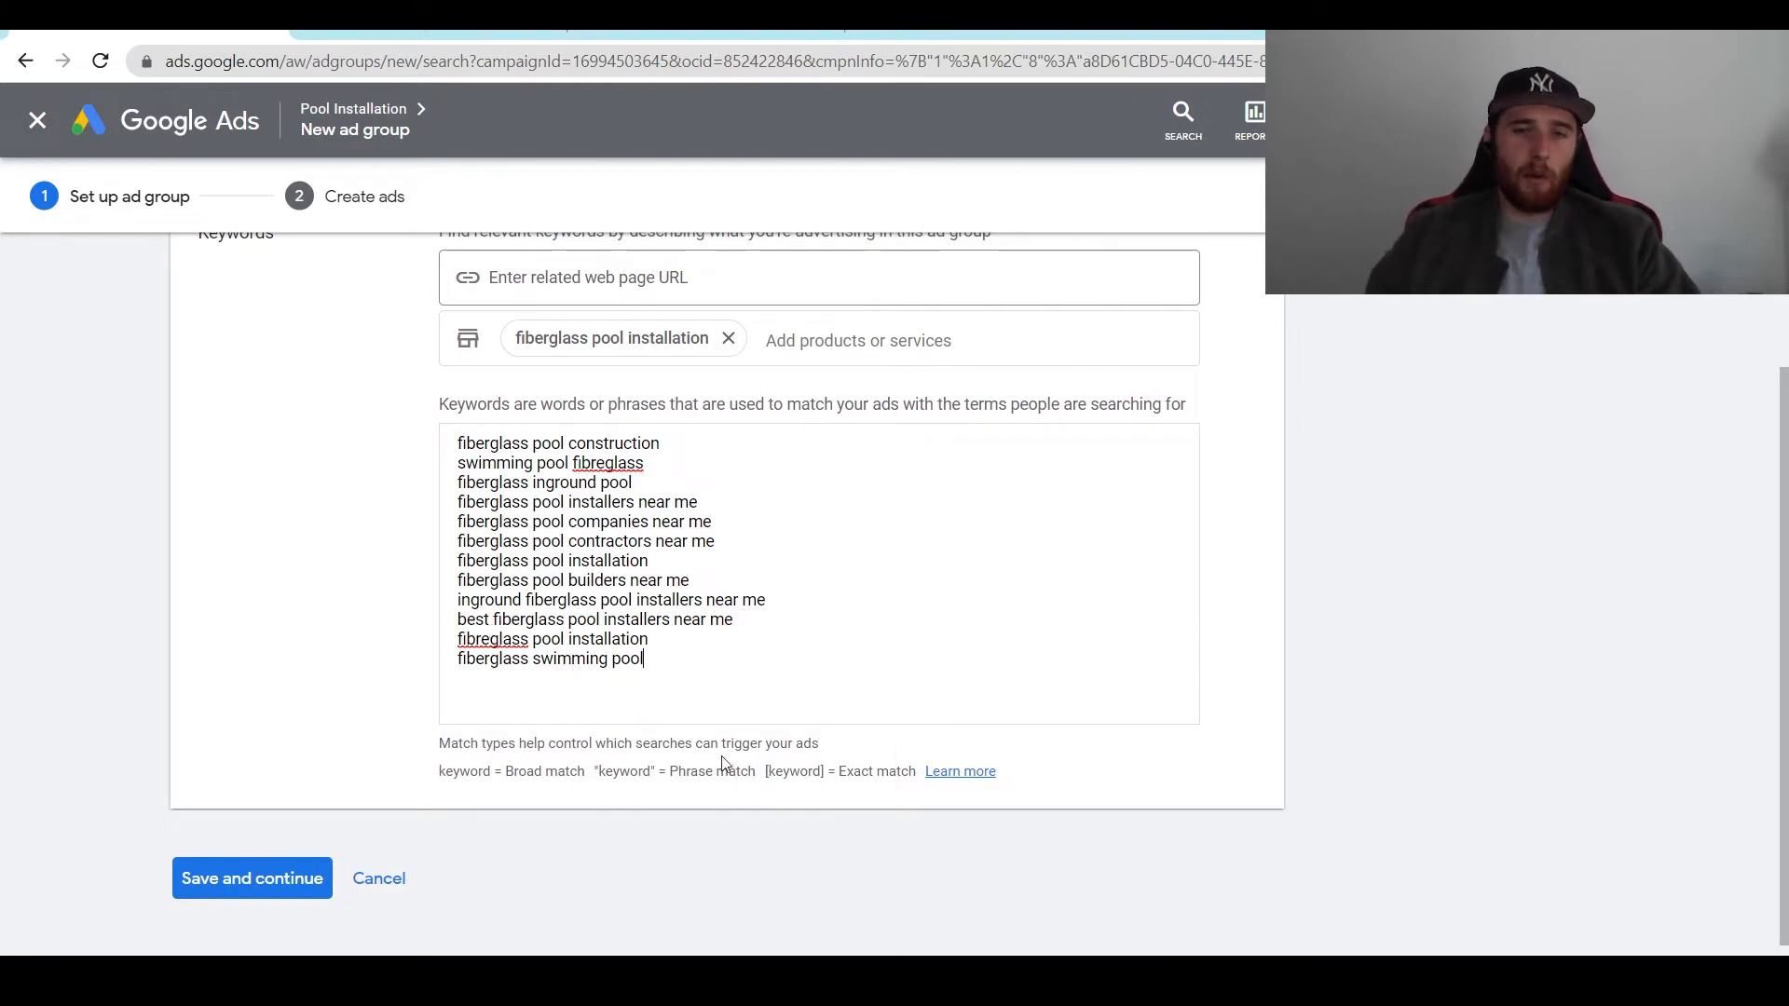
# Step: Copy the complete keyword list, switch to the AdWords Wrapper site and go back to its keyword entry page
pyautogui.moveTo(700, 674); pyautogui.dragTo(378, 406)
pyautogui.hotkey('ctrl', 'c')
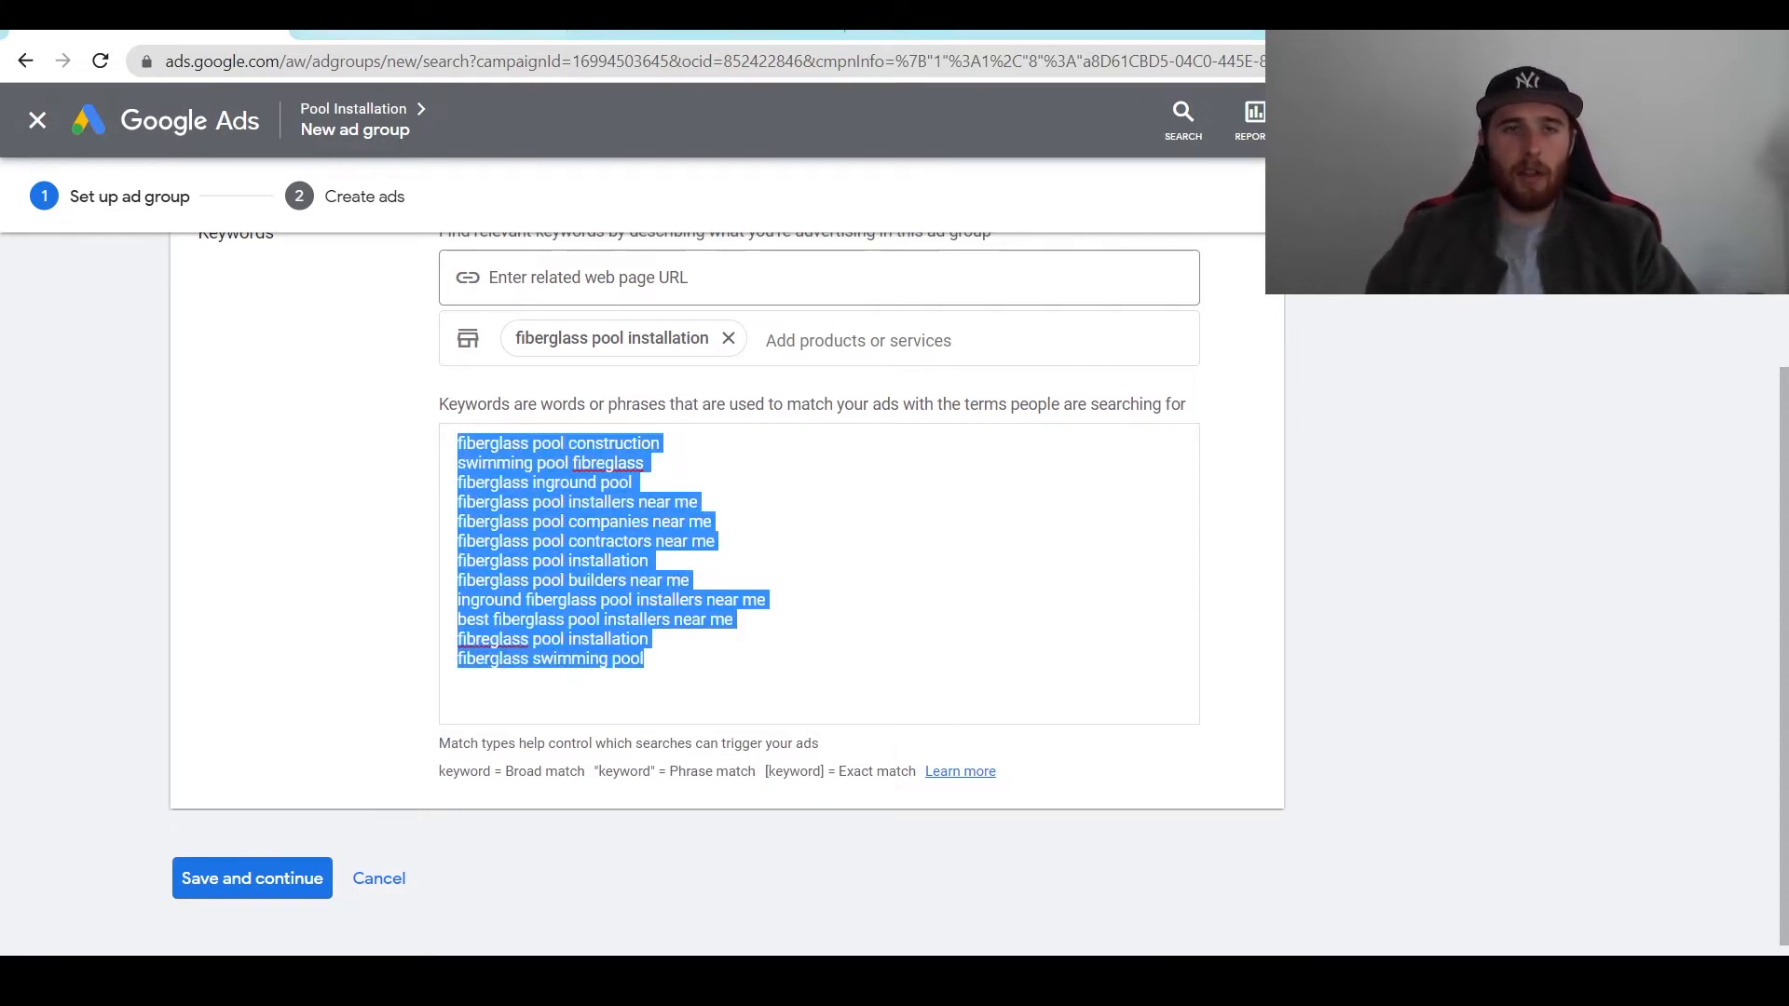
pyautogui.hotkey('ctrl', 'Tab')
pyautogui.scroll(15, 586, 454)
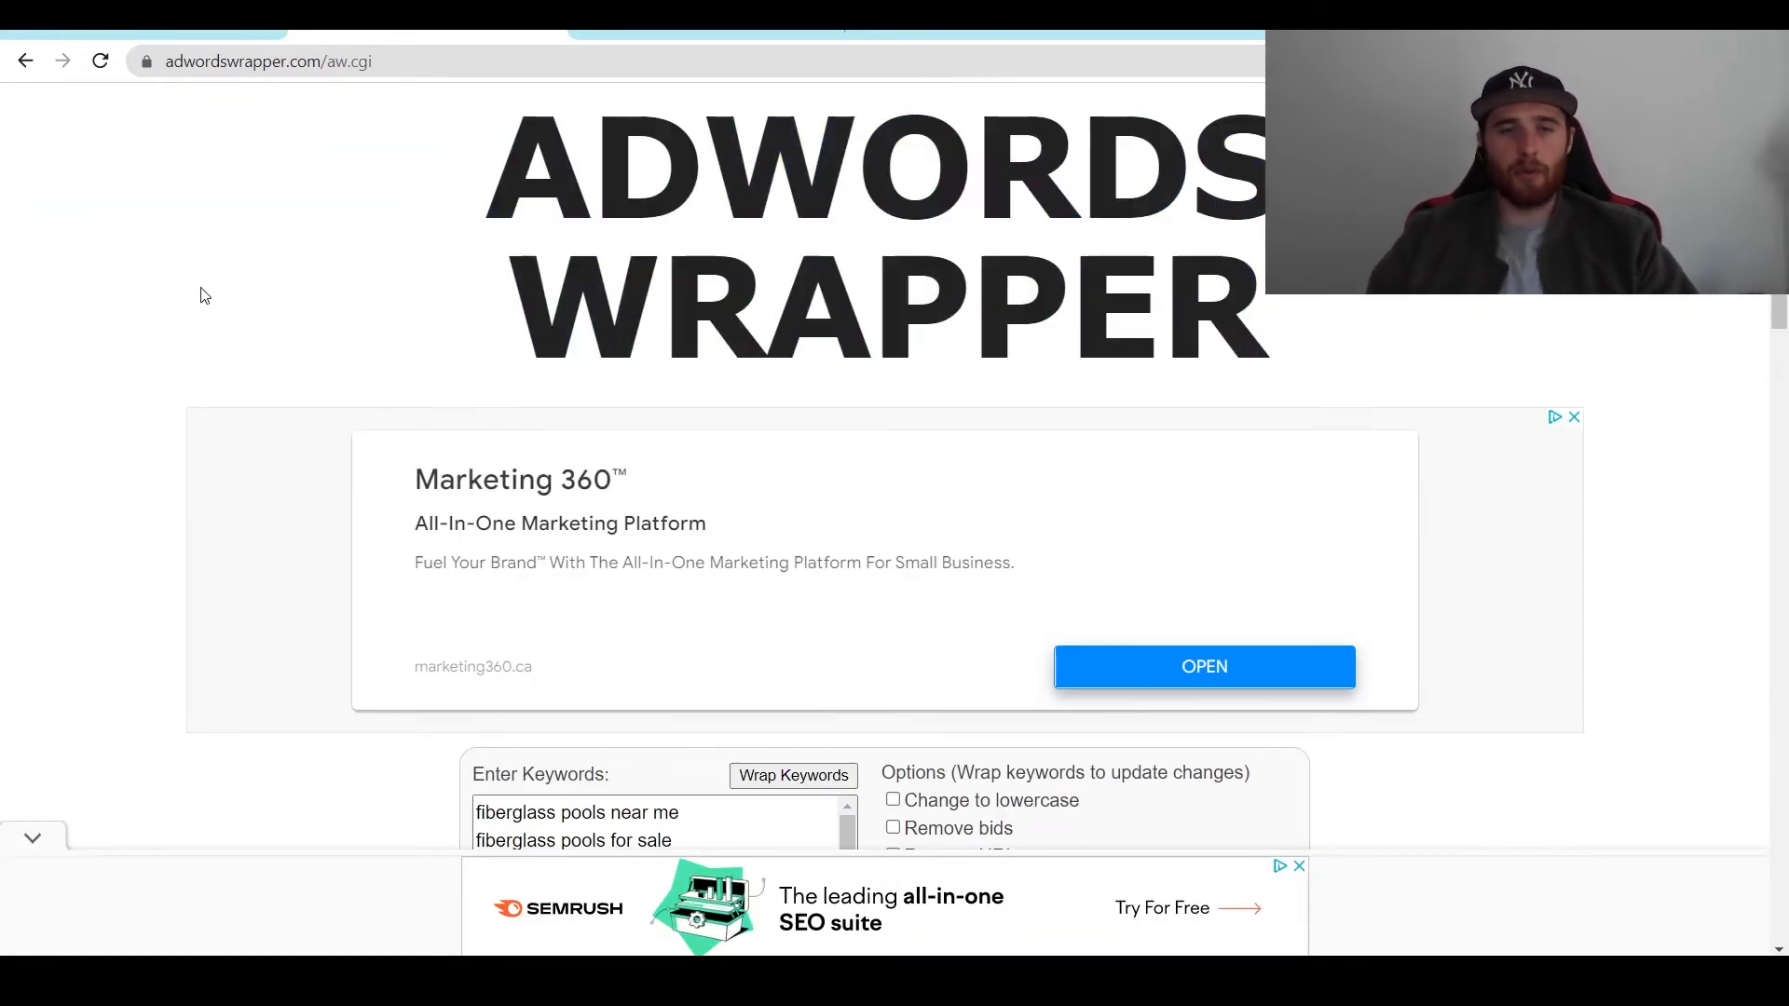
pyautogui.scroll(-1, 553, 321)
pyautogui.scroll(-9, 553, 322)
pyautogui.scroll(10, 548, 321)
pyautogui.hotkey('alt', 'Left')
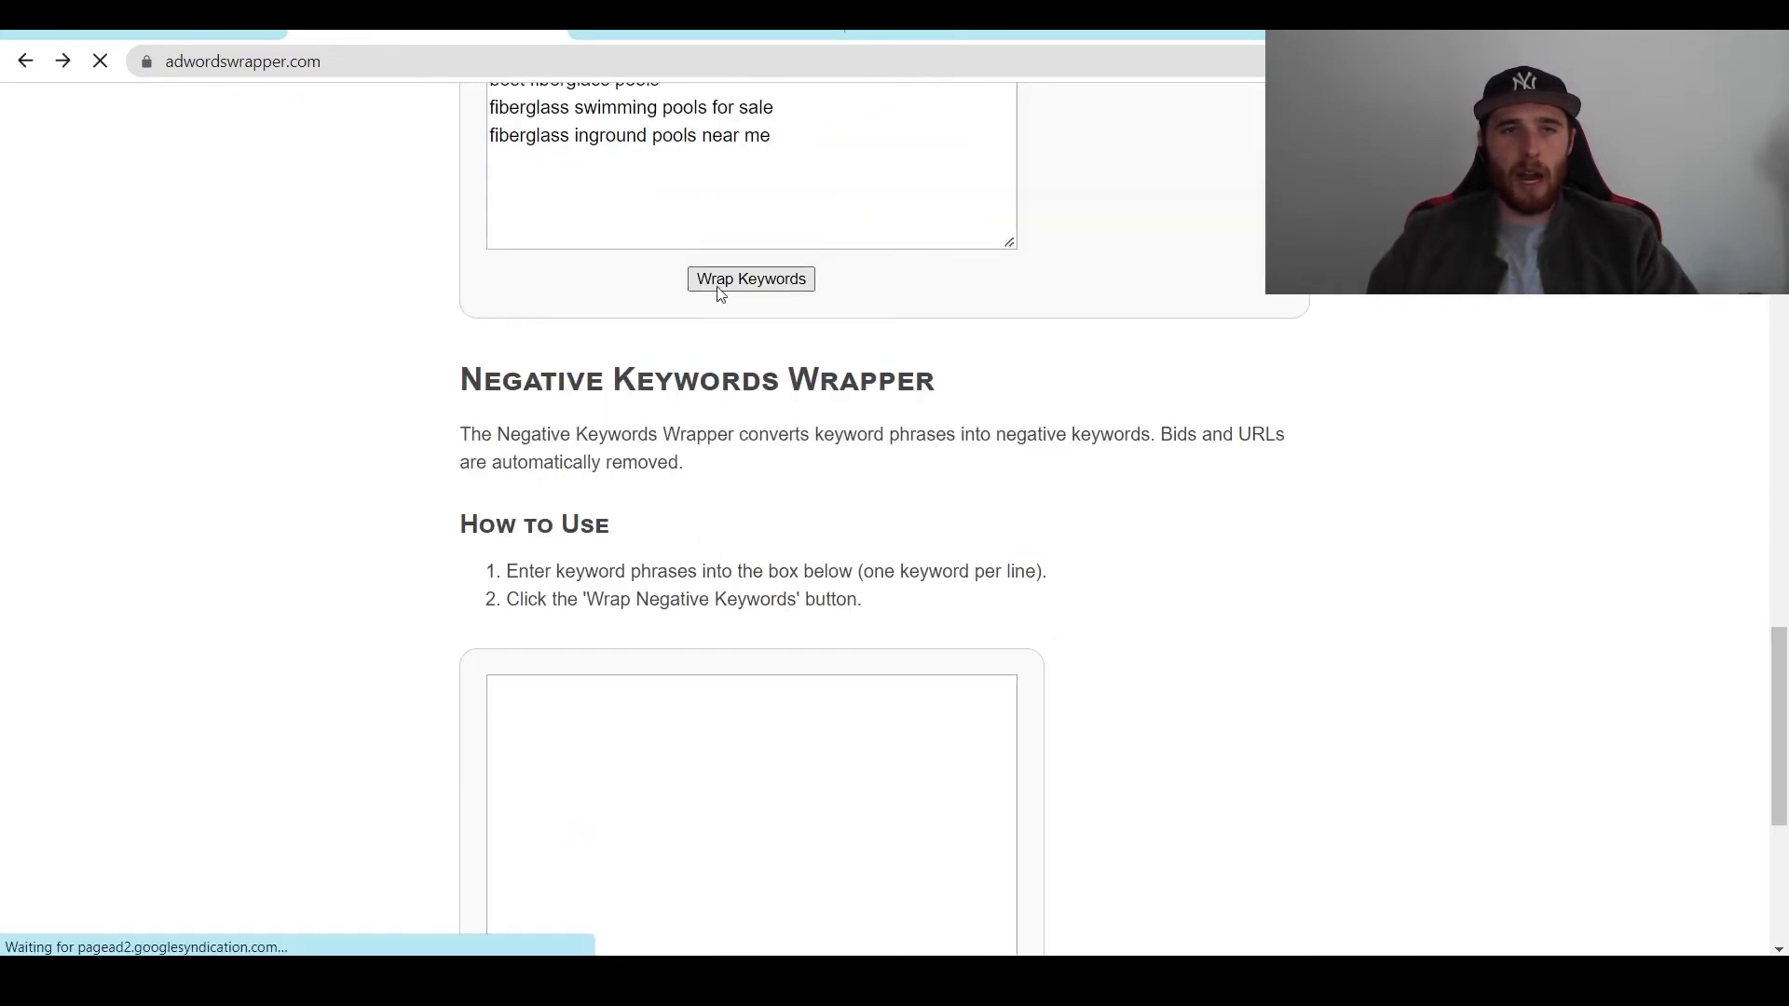
# Step: Replace the phrases in the keyword entry box with the copied fiberglass pool keywords and wrap them
pyautogui.scroll(10, 601, 196)
pyautogui.scroll(8, 108, 255)
pyautogui.scroll(-6, 1162, 519)
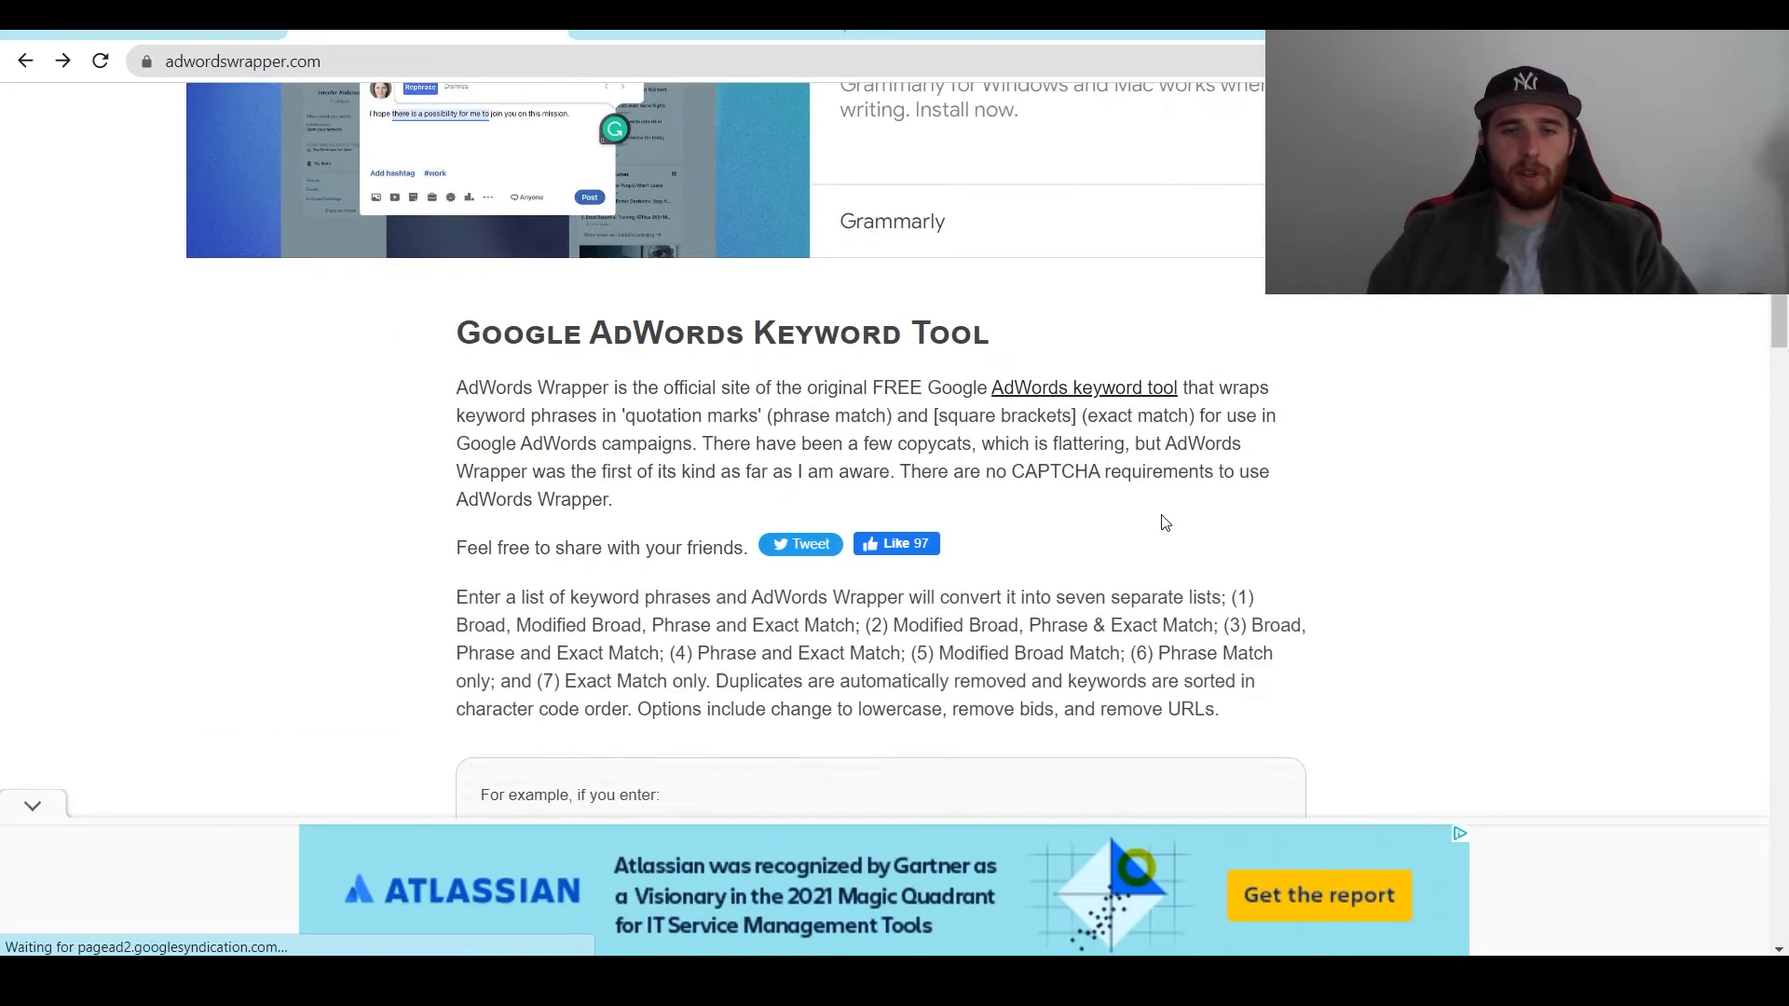
pyautogui.click(38, 801)
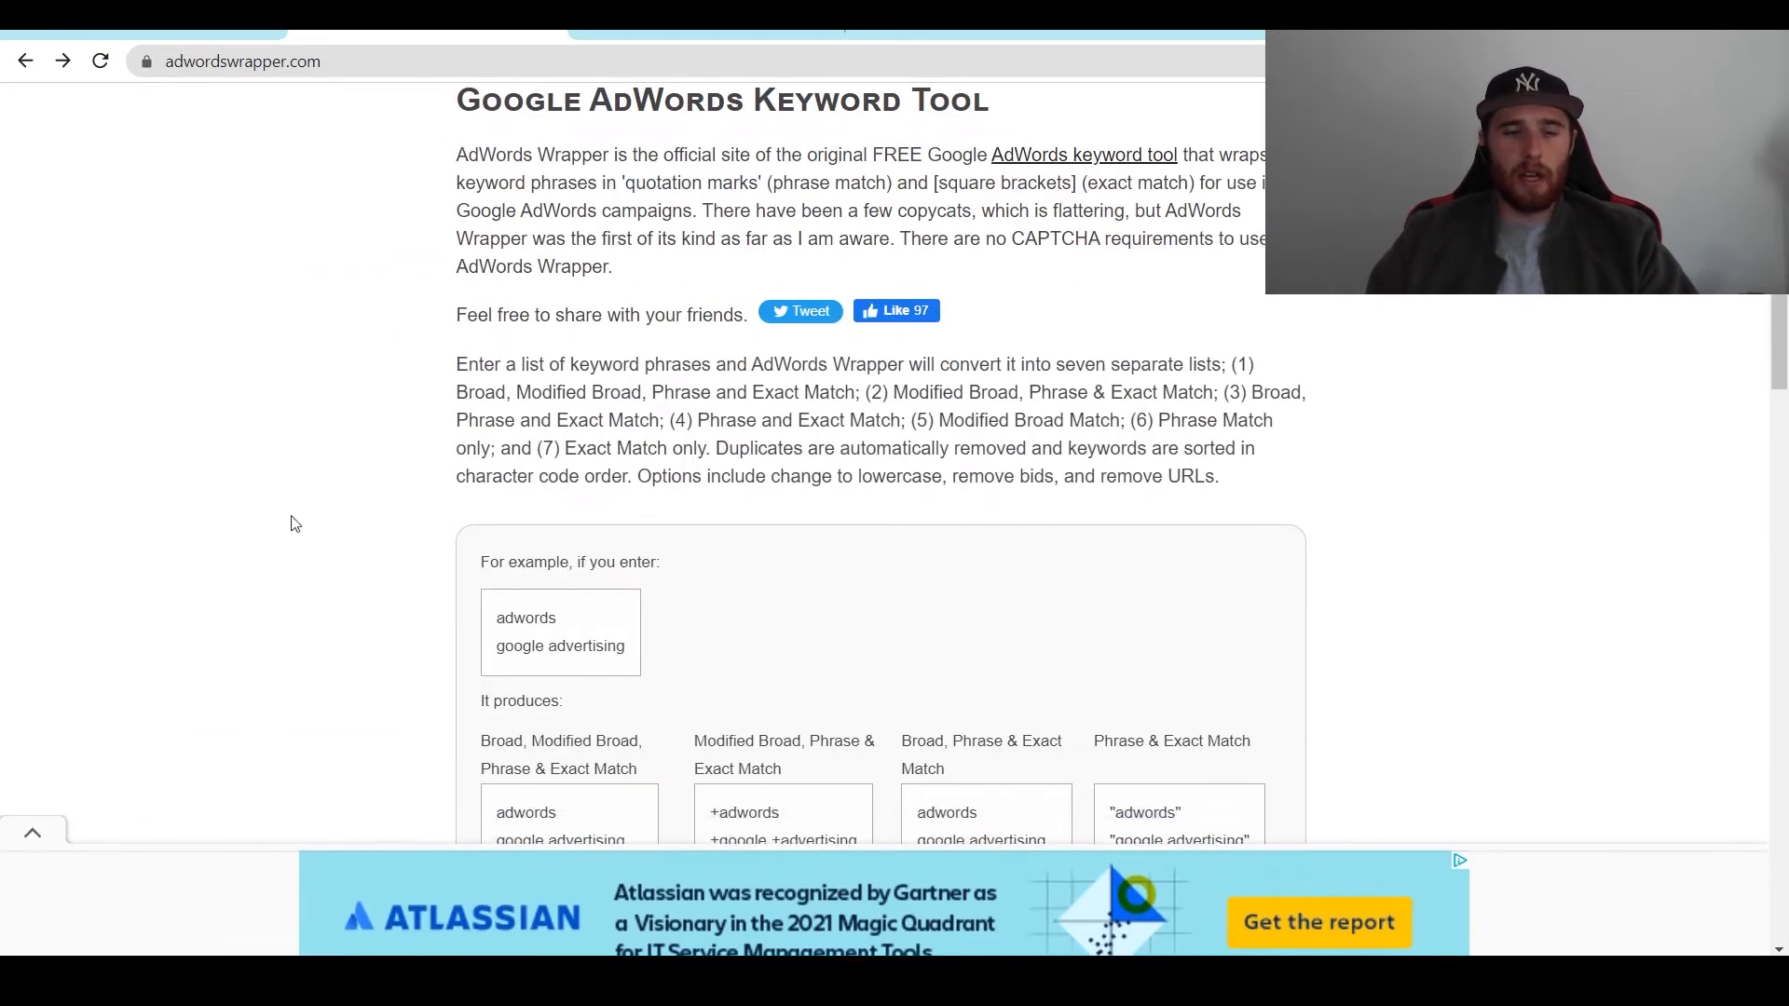
pyautogui.scroll(-15, 820, 480)
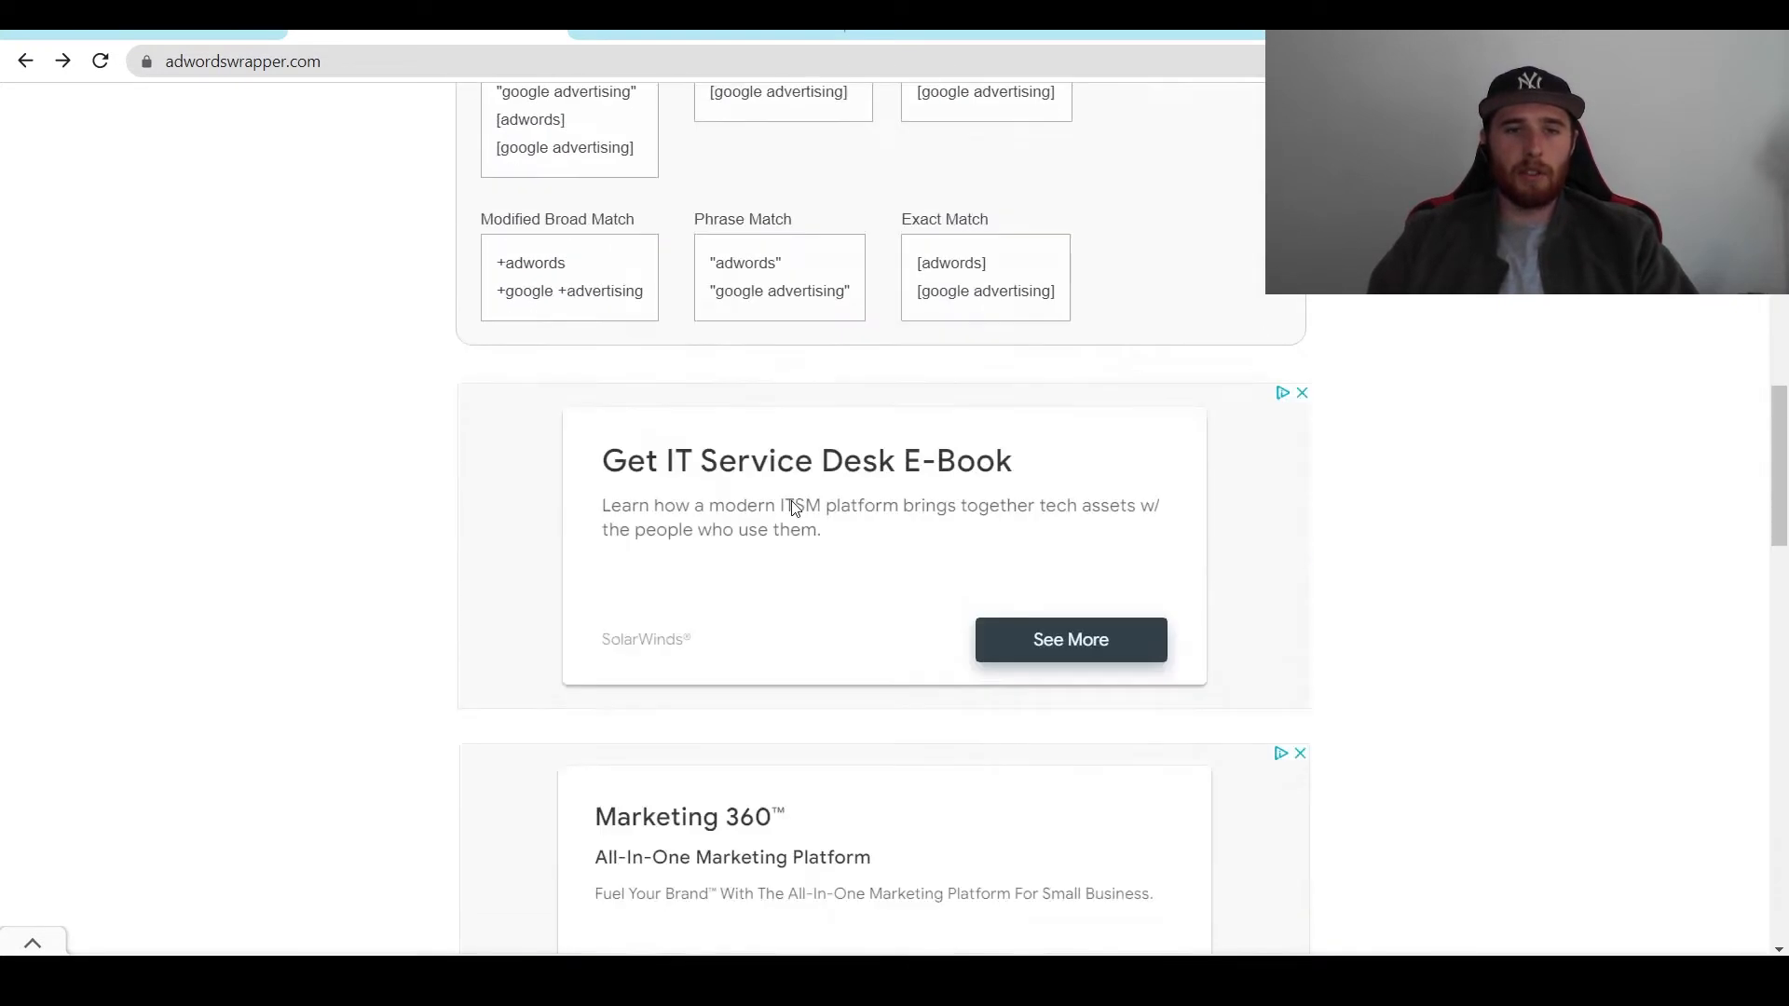
pyautogui.scroll(-5, 580, 465)
pyautogui.click(831, 607)
pyautogui.hotkey('ctrl', 'a')
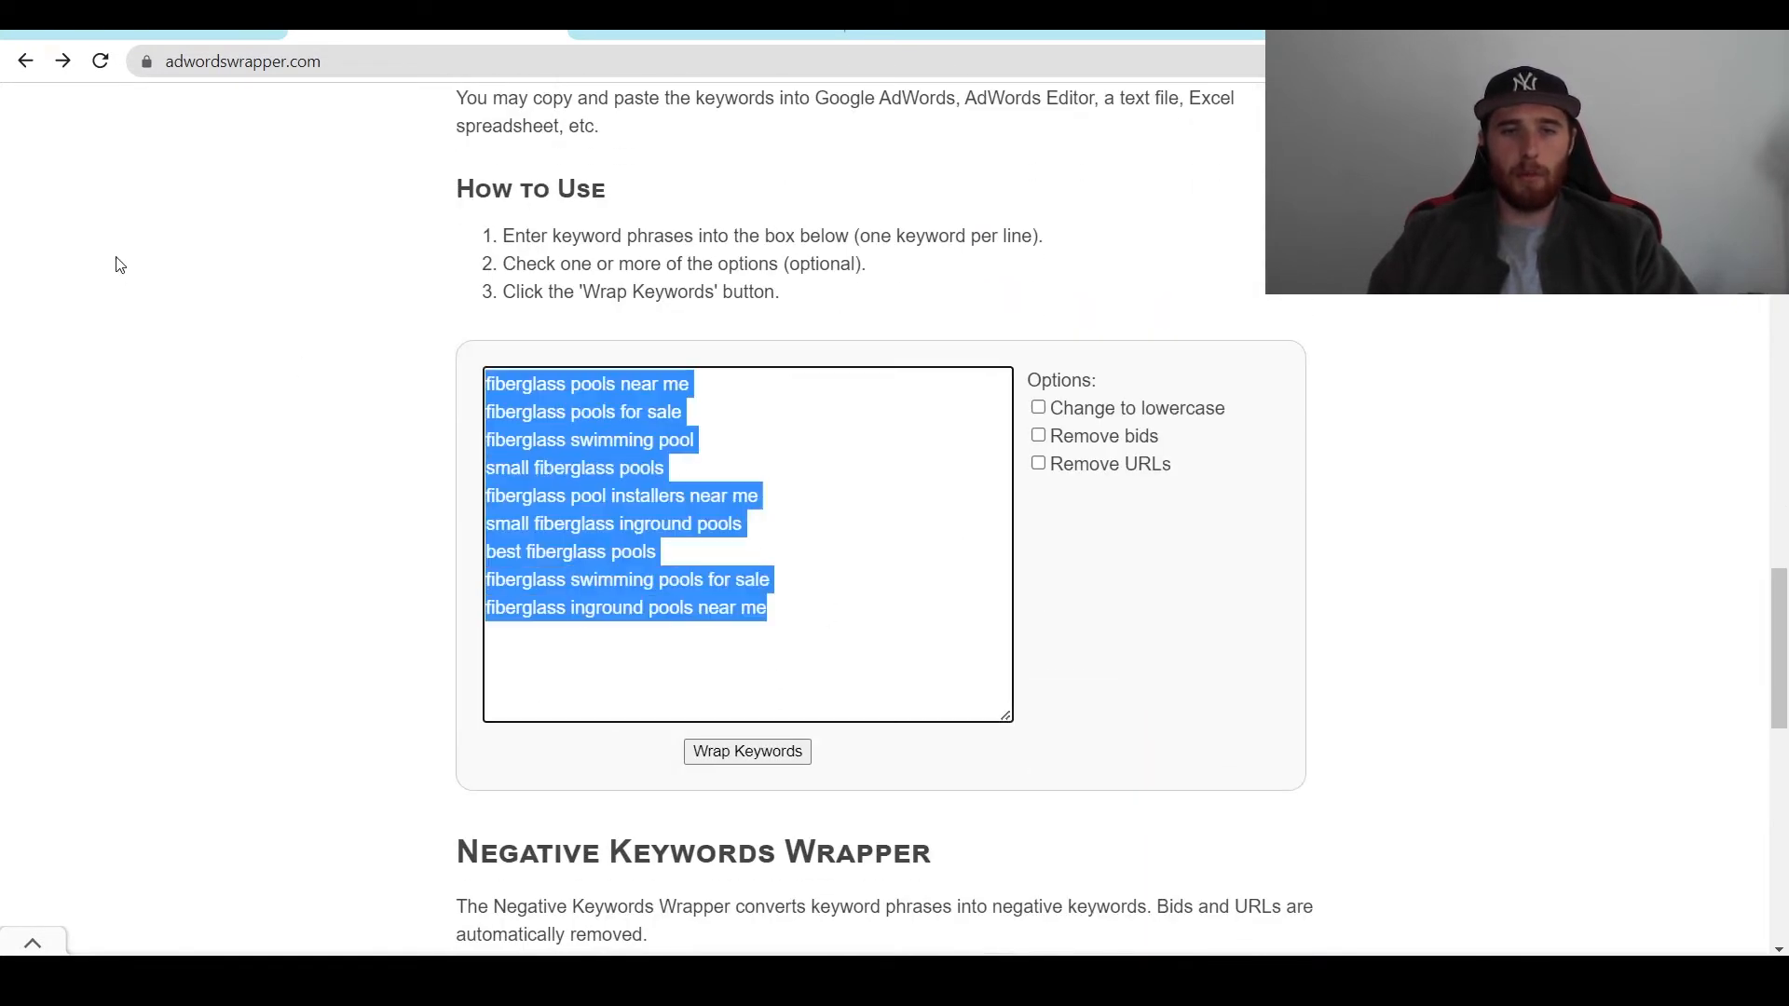
pyautogui.hotkey('ctrl', 'v')
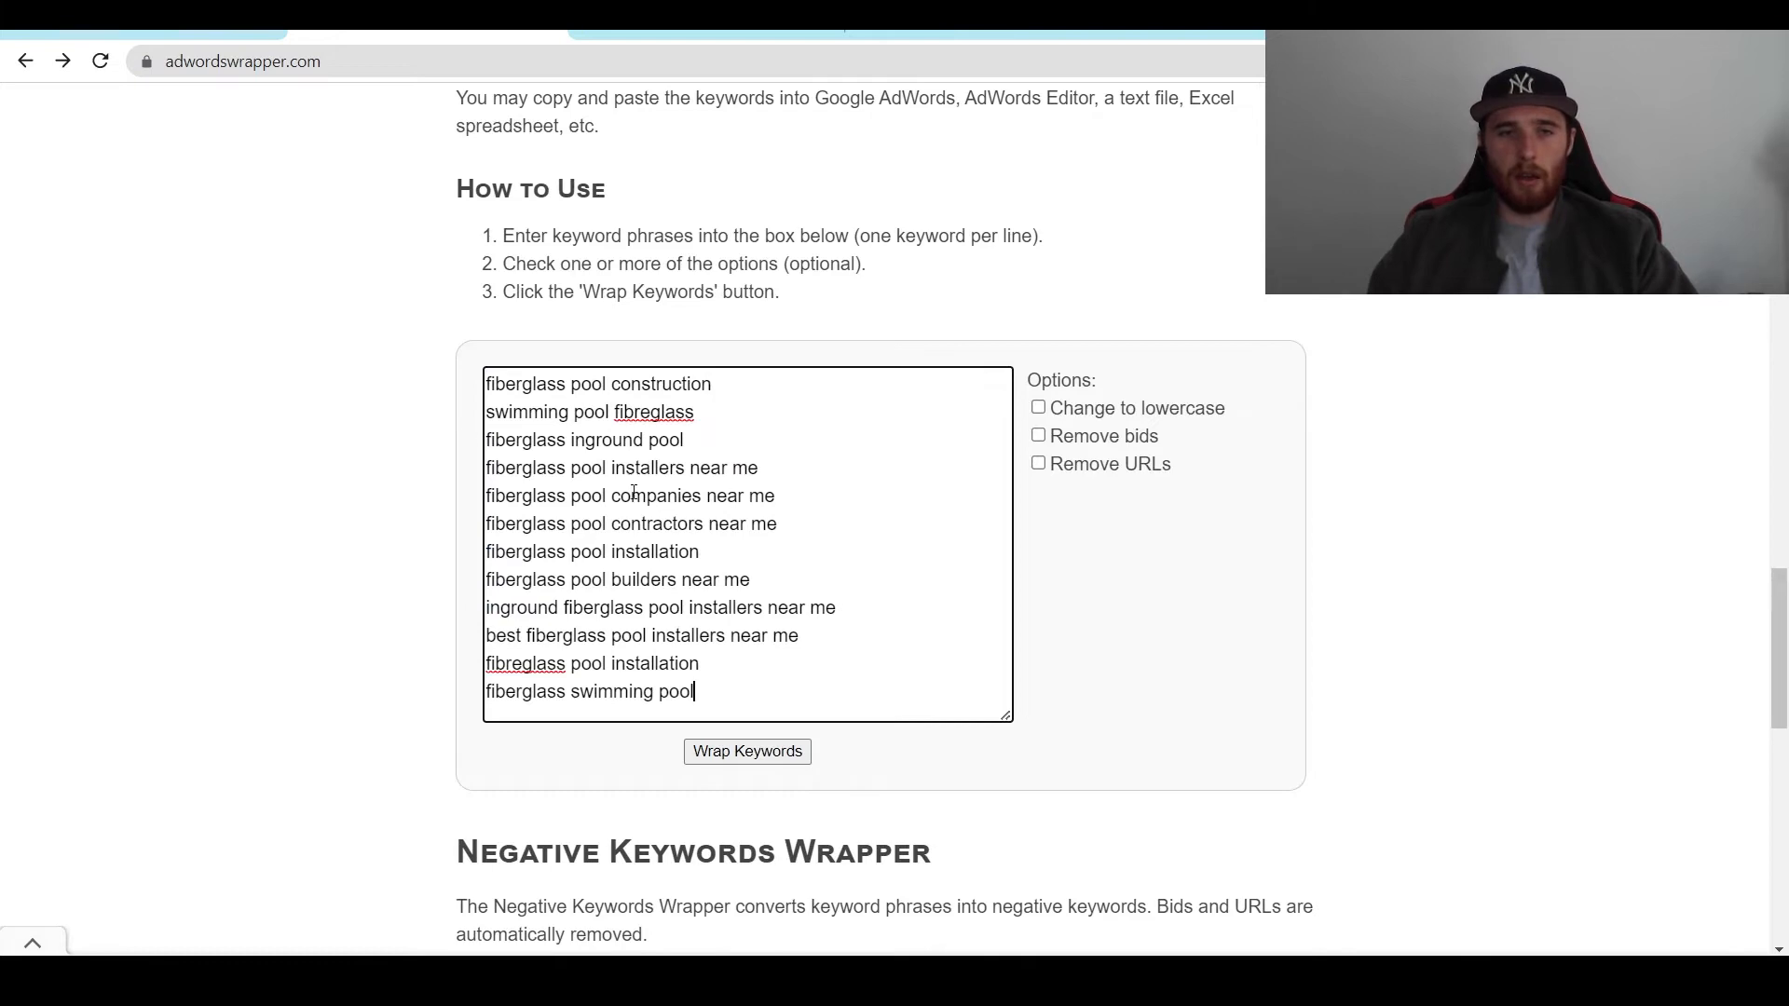
pyautogui.click(779, 754)
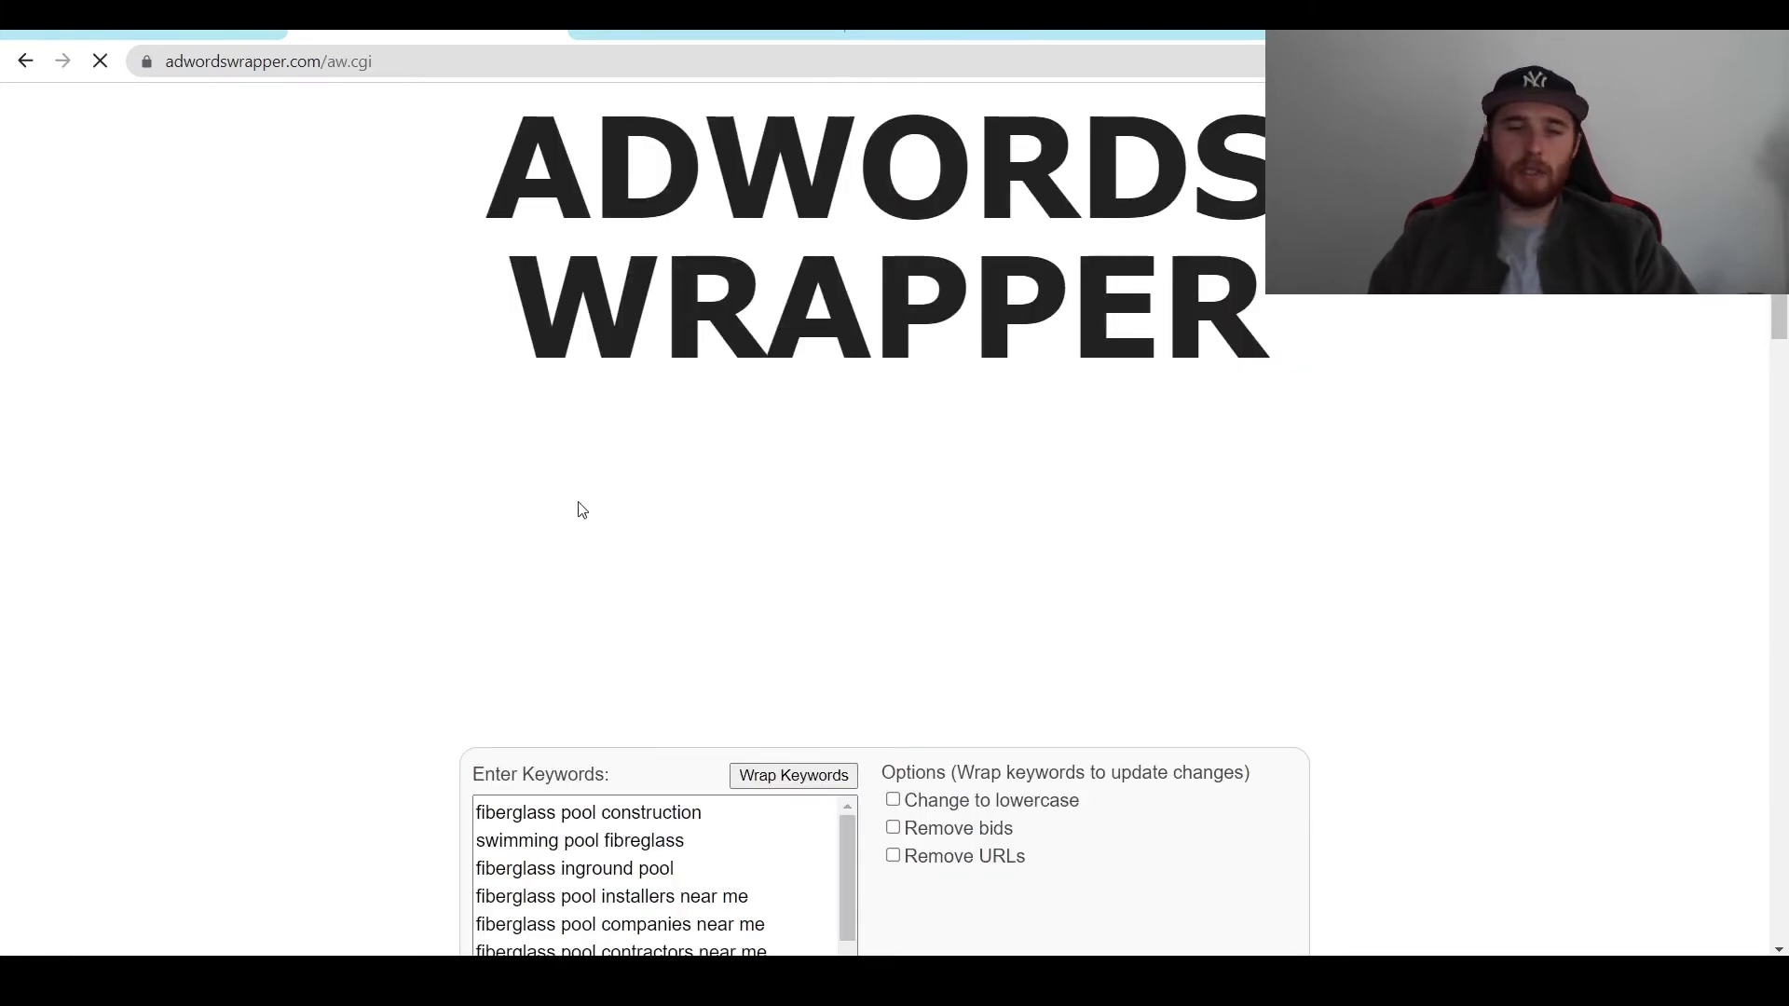
# Step: Copy the wrapped exact match list and paste it over the keywords of the new ad group in Google Ads
pyautogui.scroll(-20, 578, 508)
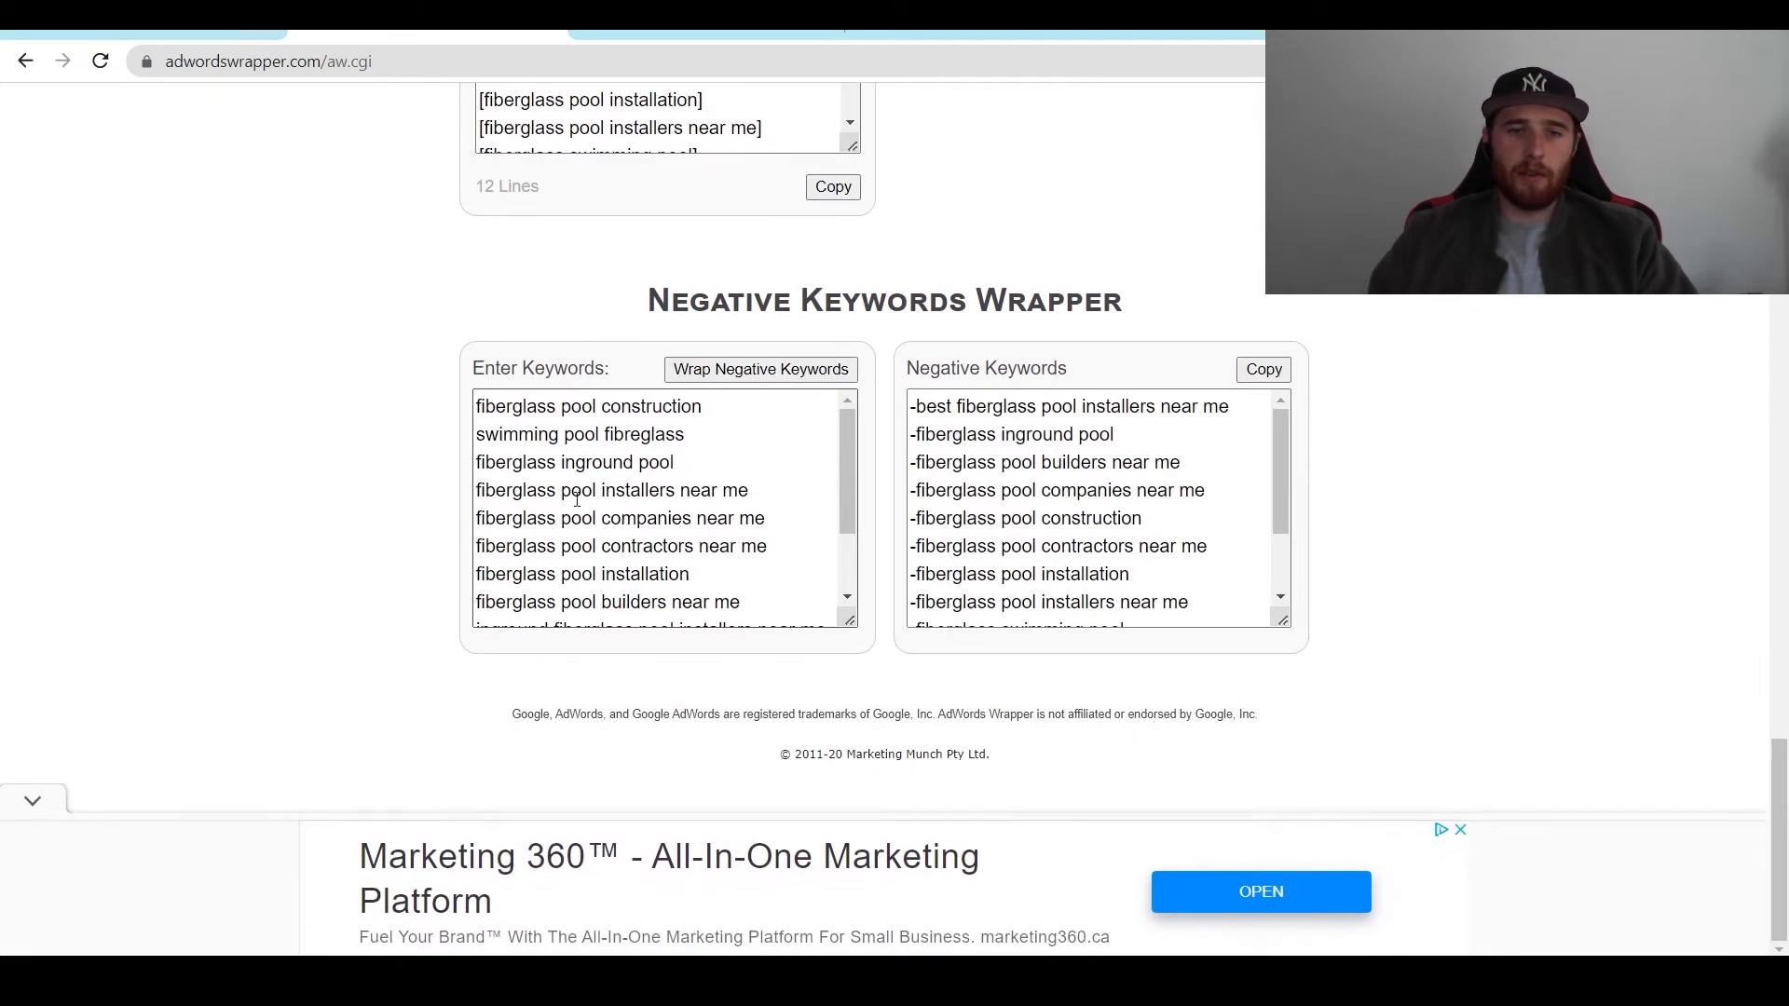
pyautogui.scroll(3, 577, 500)
pyautogui.click(834, 420)
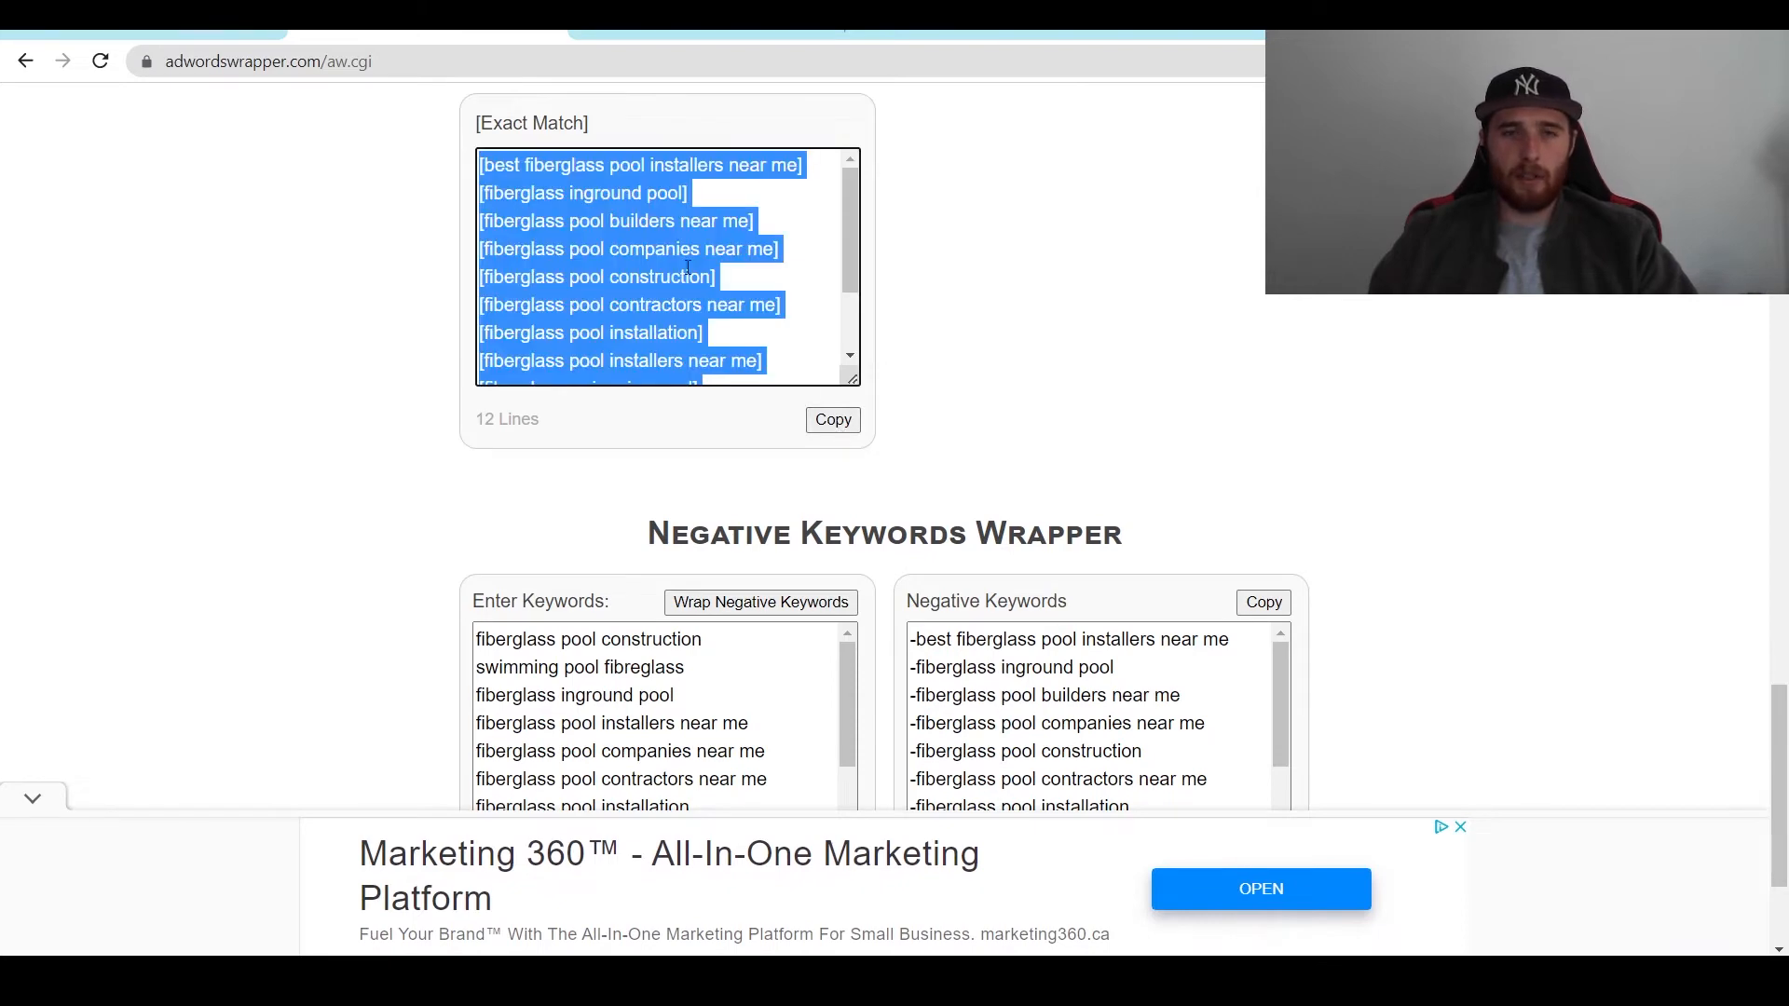
pyautogui.rightClick(637, 234)
pyautogui.click(687, 320)
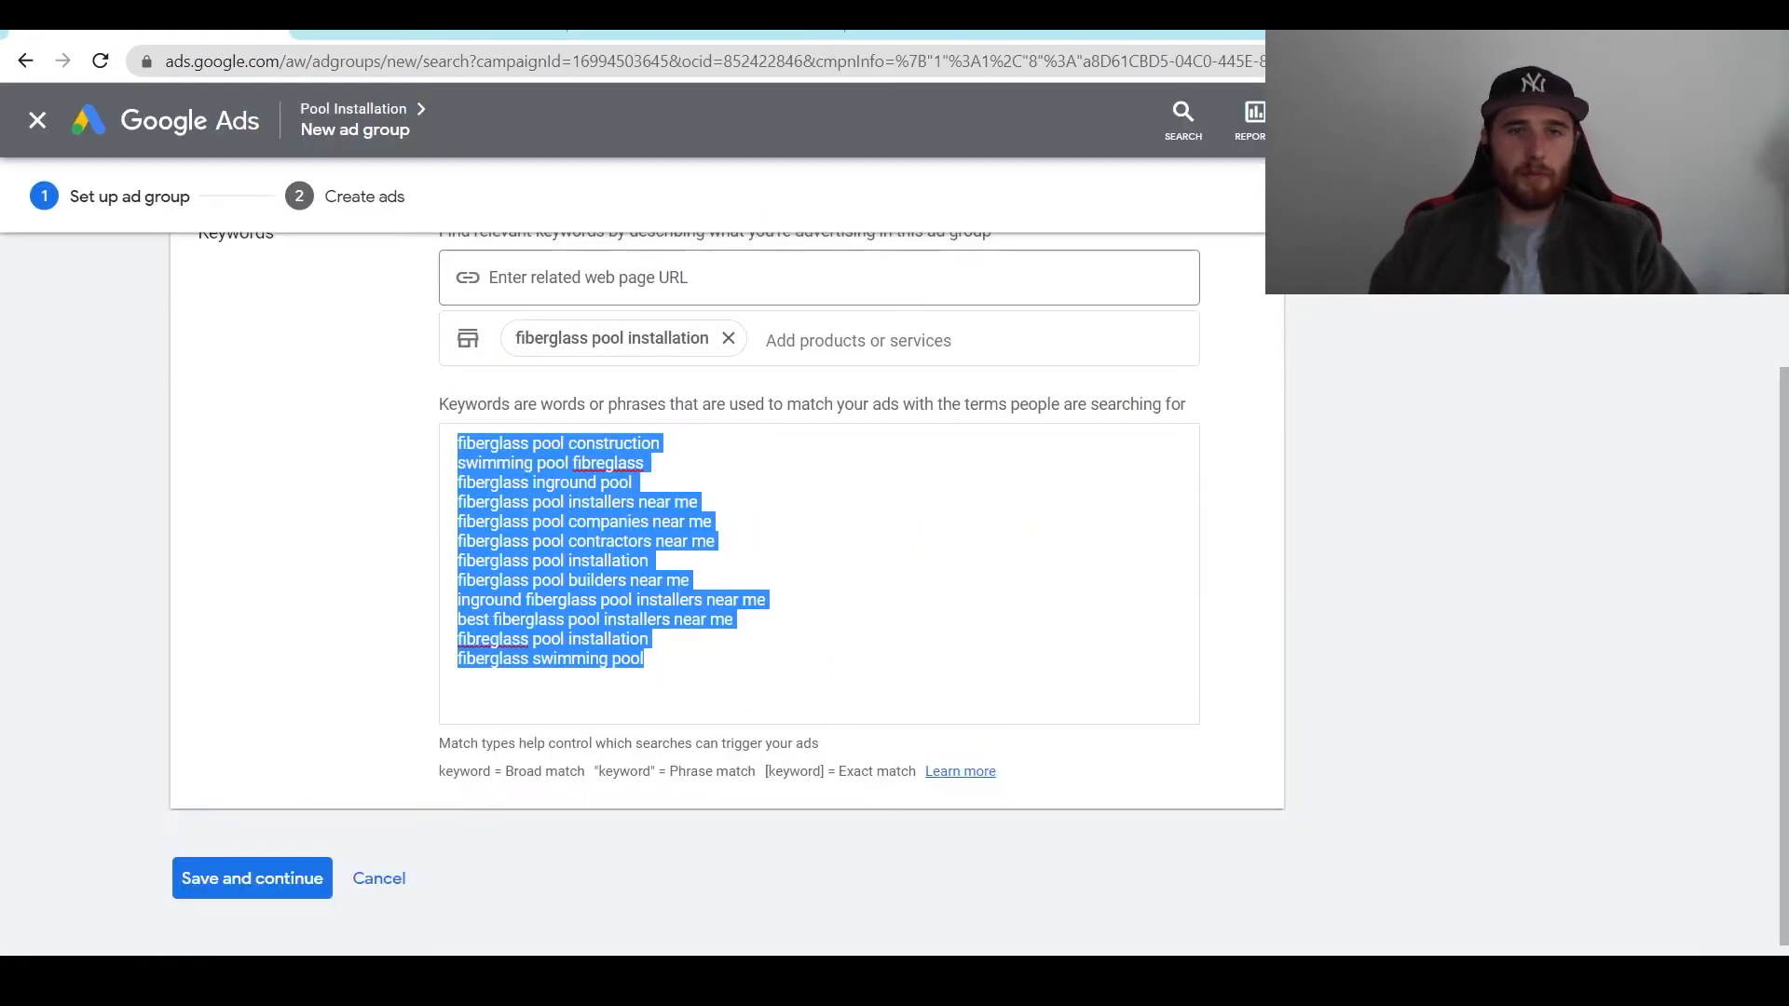
pyautogui.rightClick(538, 557)
pyautogui.click(581, 661)
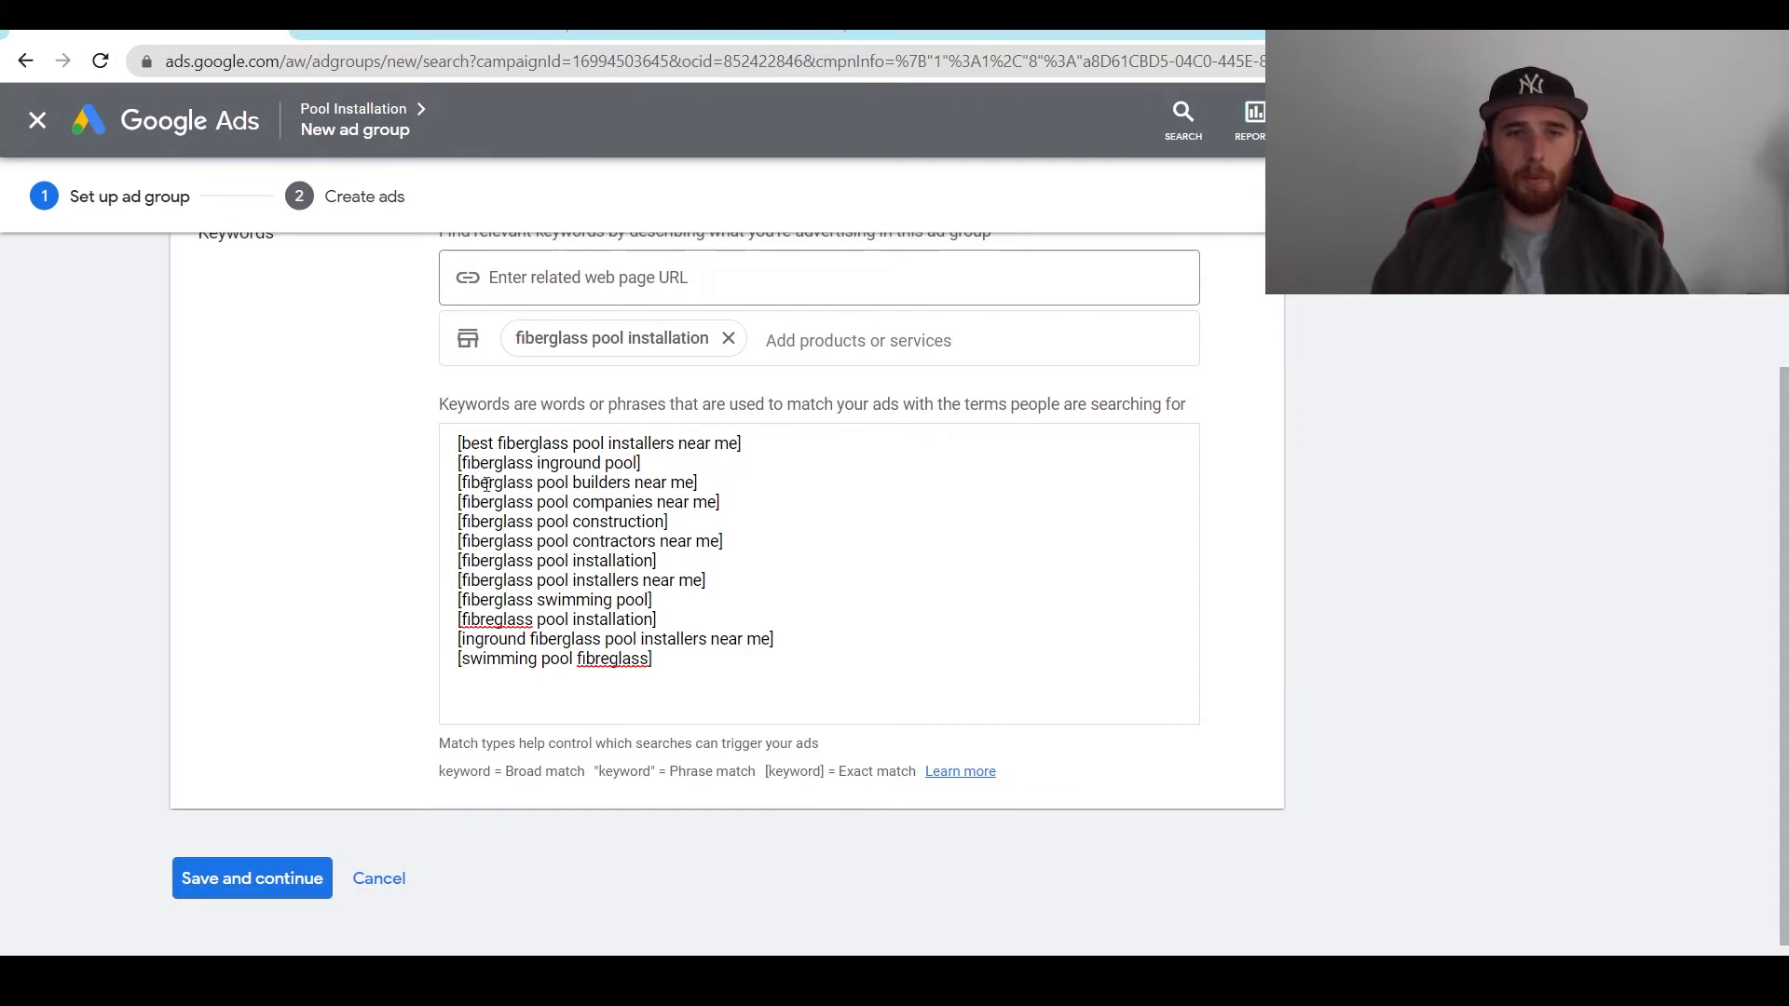
pyautogui.moveTo(486, 484); pyautogui.dragTo(639, 503)
pyautogui.moveTo(490, 521); pyautogui.dragTo(624, 523)
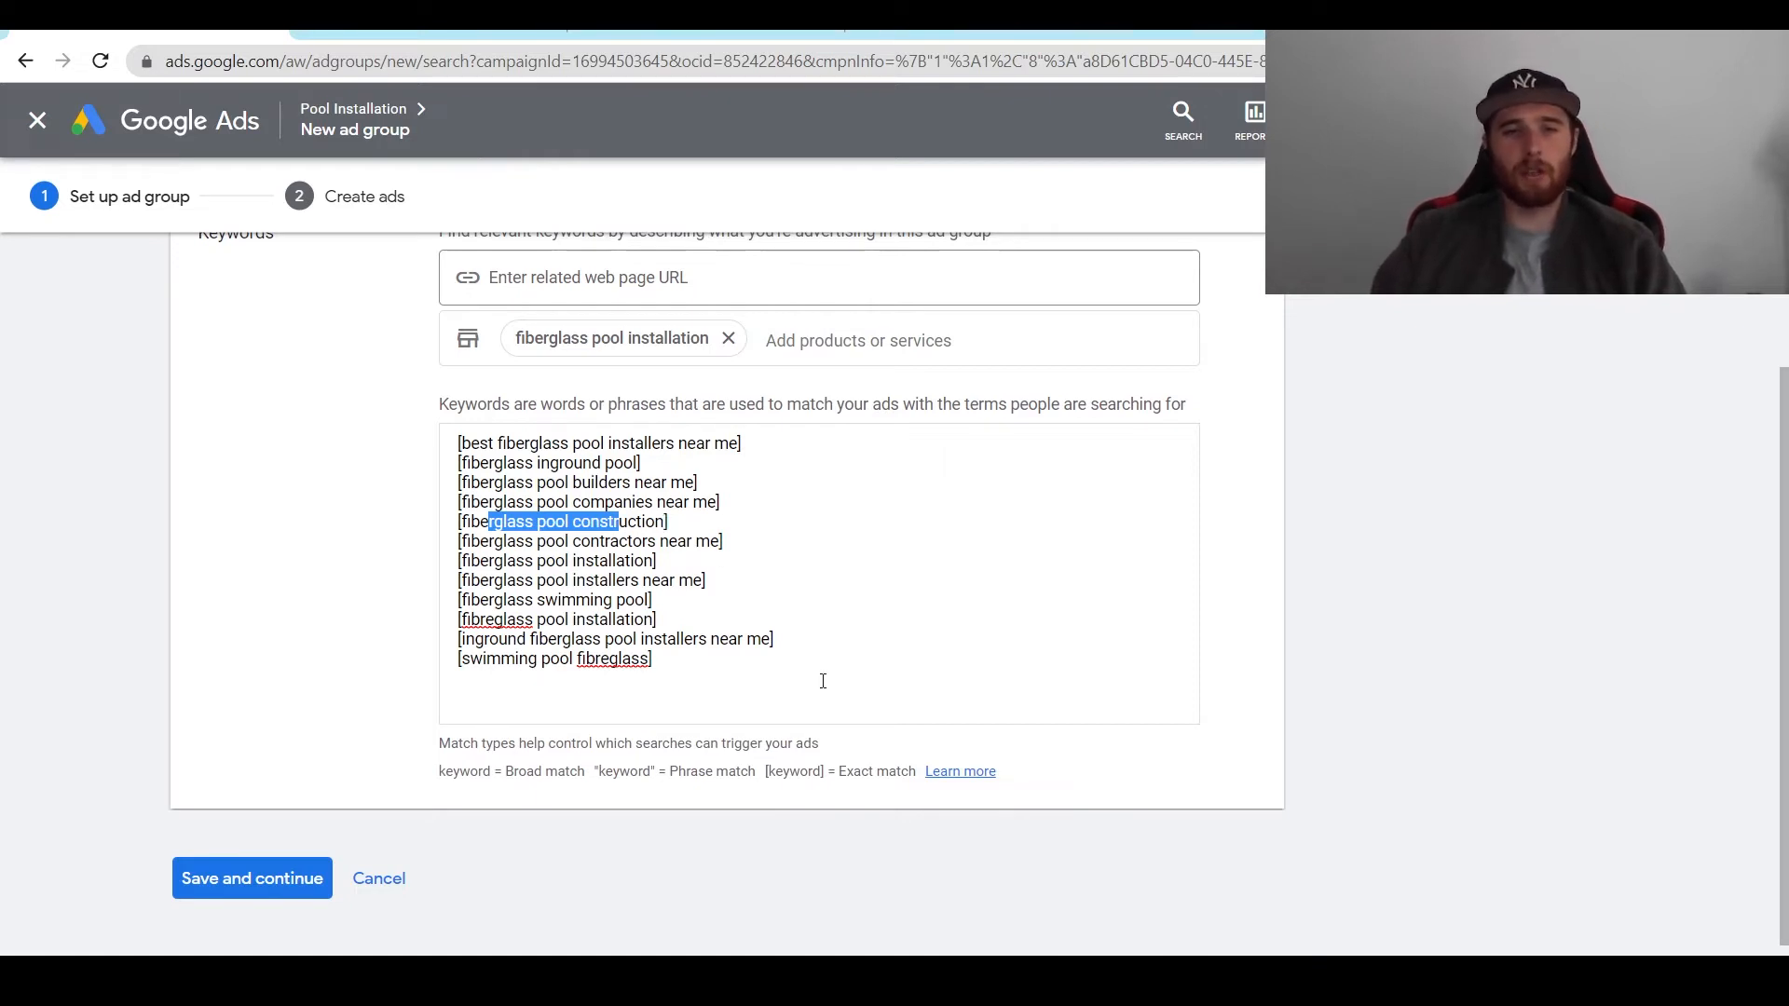
# Step: Save the new ad group with its exact match keywords and continue to ad creation
pyautogui.moveTo(823, 681); pyautogui.dragTo(389, 445)
pyautogui.click(642, 580)
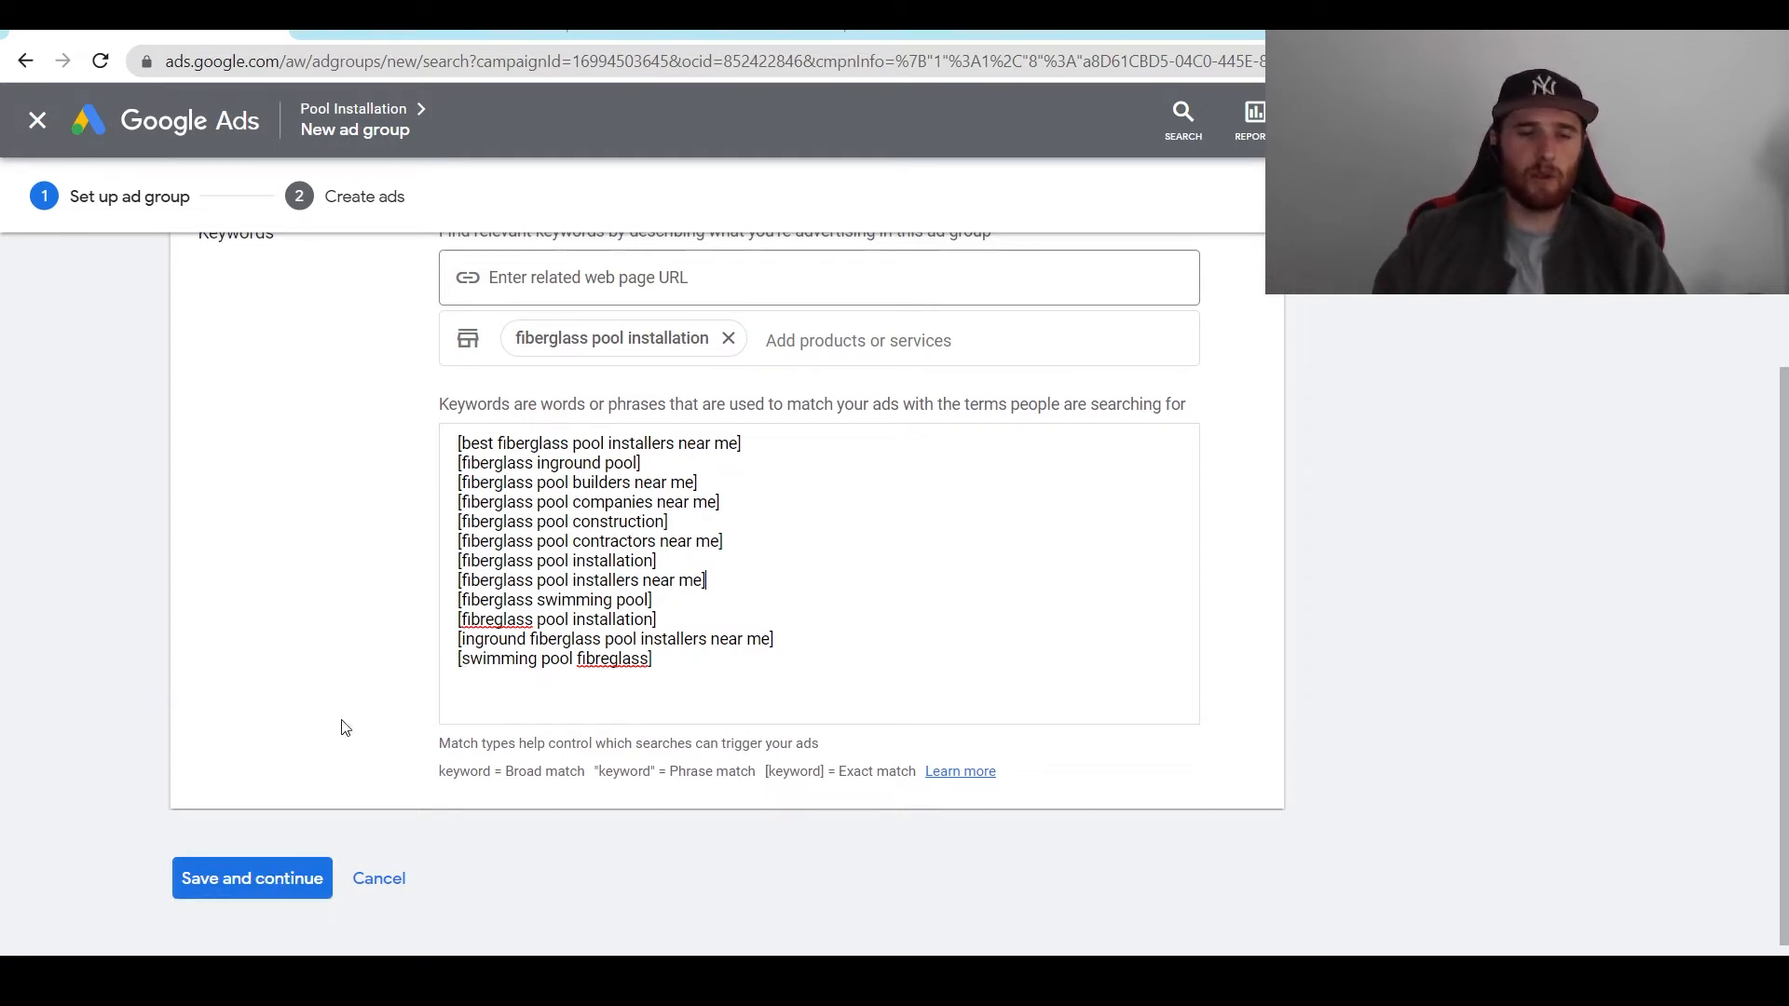
pyautogui.click(271, 881)
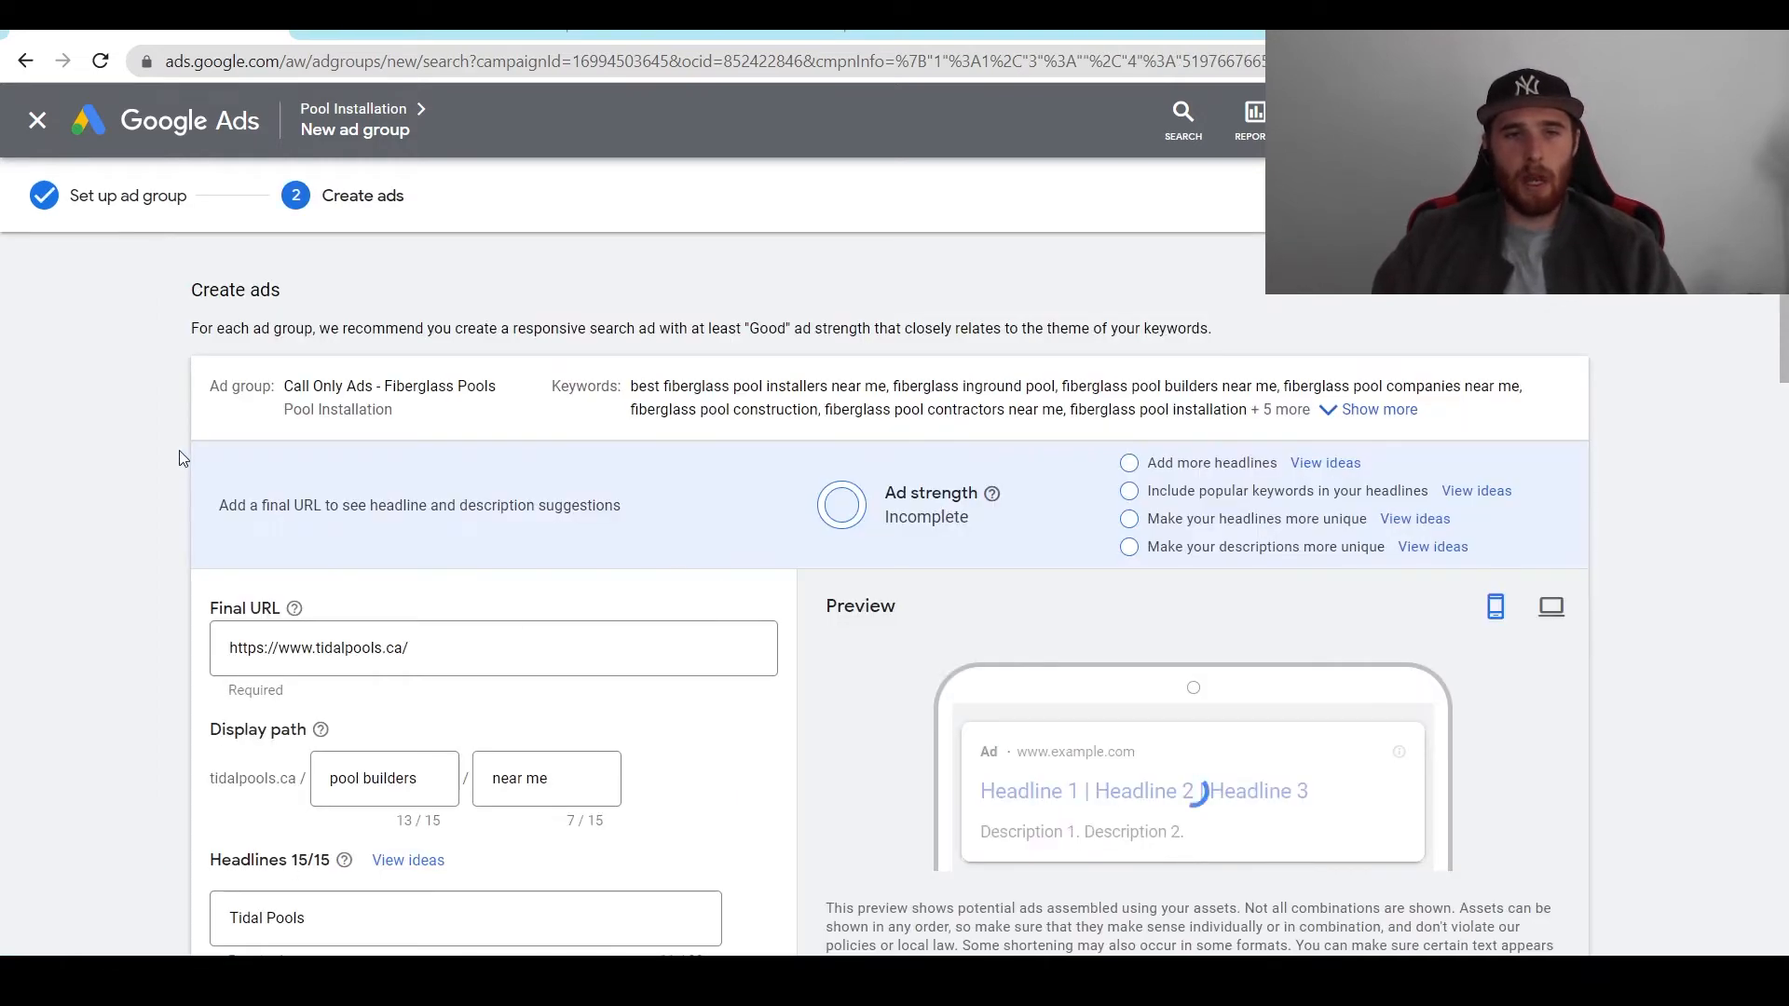
# Step: Review the prefilled responsive search ad's headlines, descriptions and extensions, and save it to finish creating the ad group
pyautogui.scroll(-15, 179, 451)
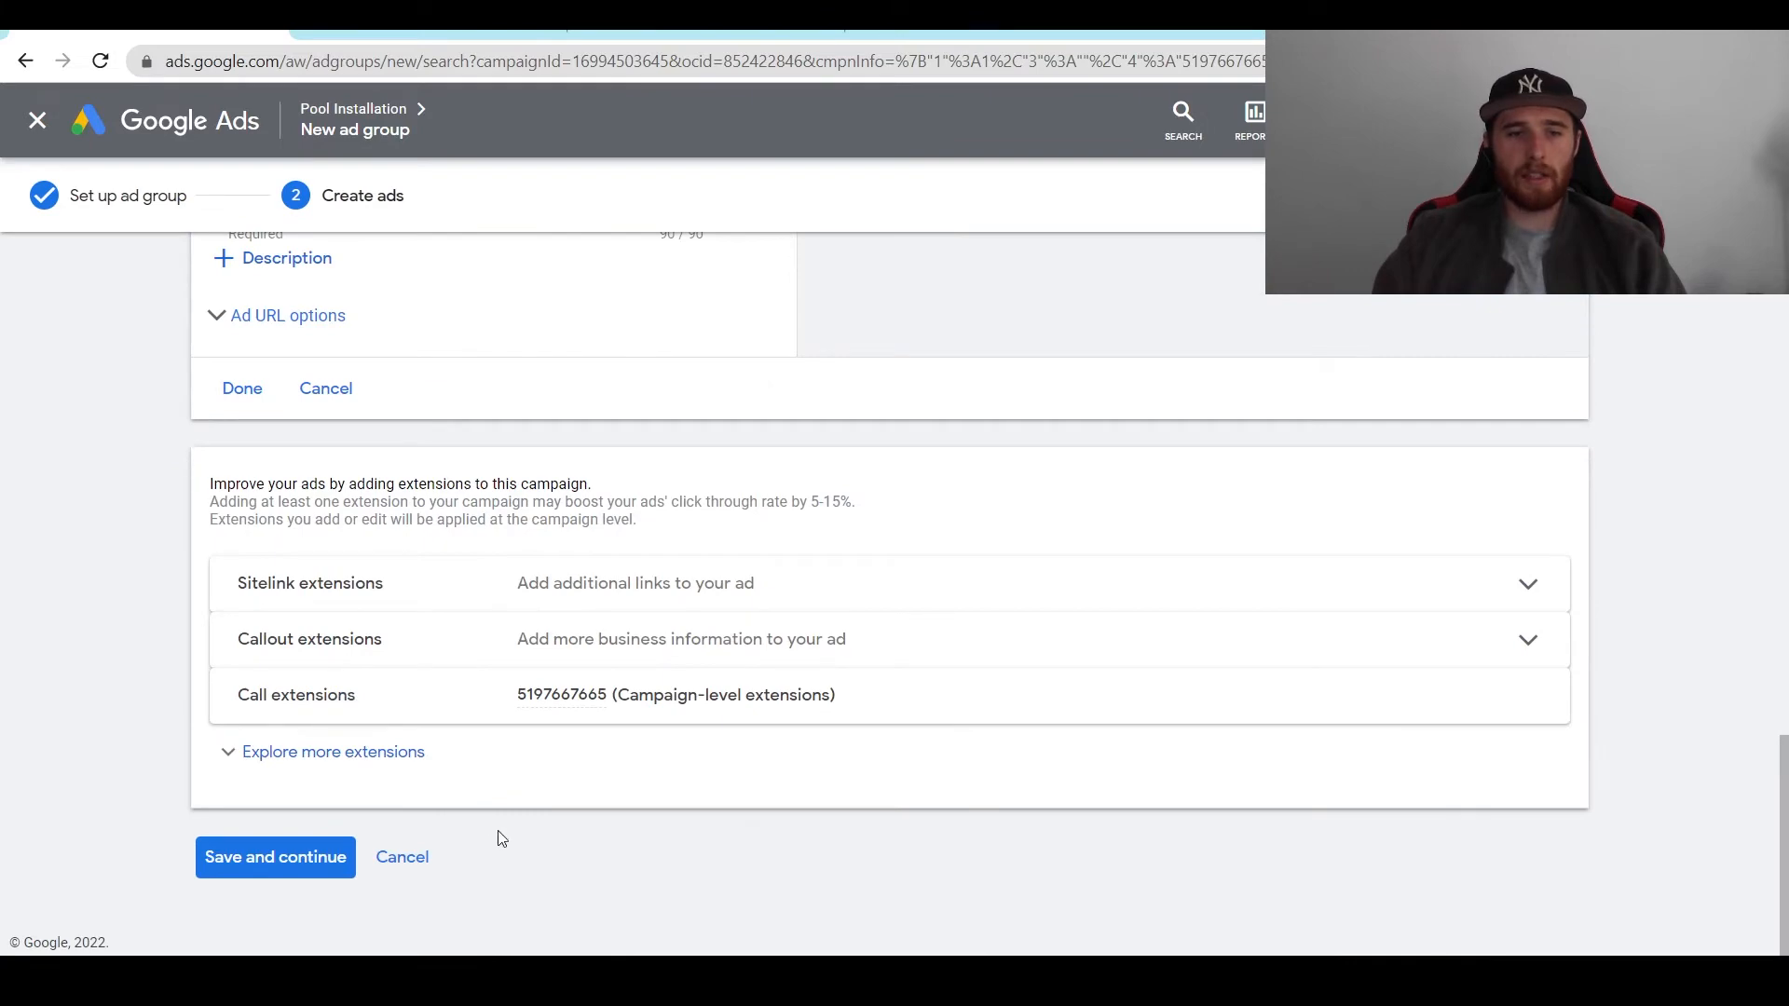
pyautogui.scroll(10, 220, 611)
pyautogui.scroll(-10, 248, 630)
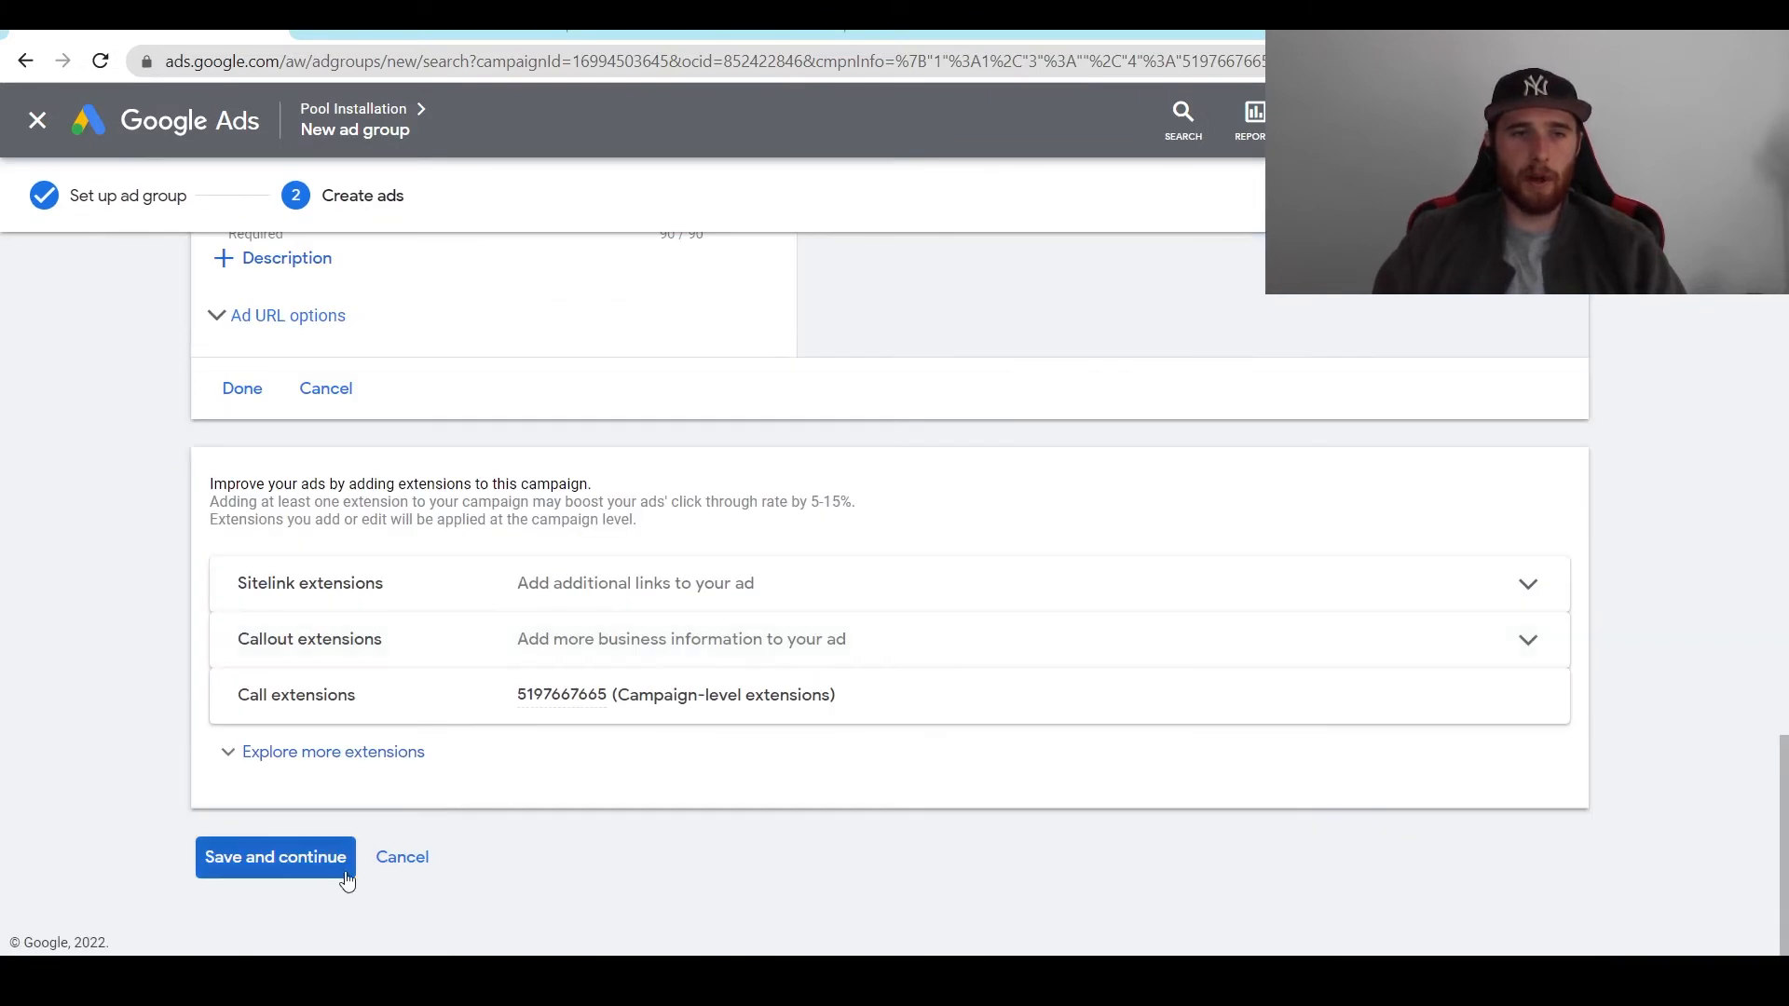
pyautogui.click(249, 869)
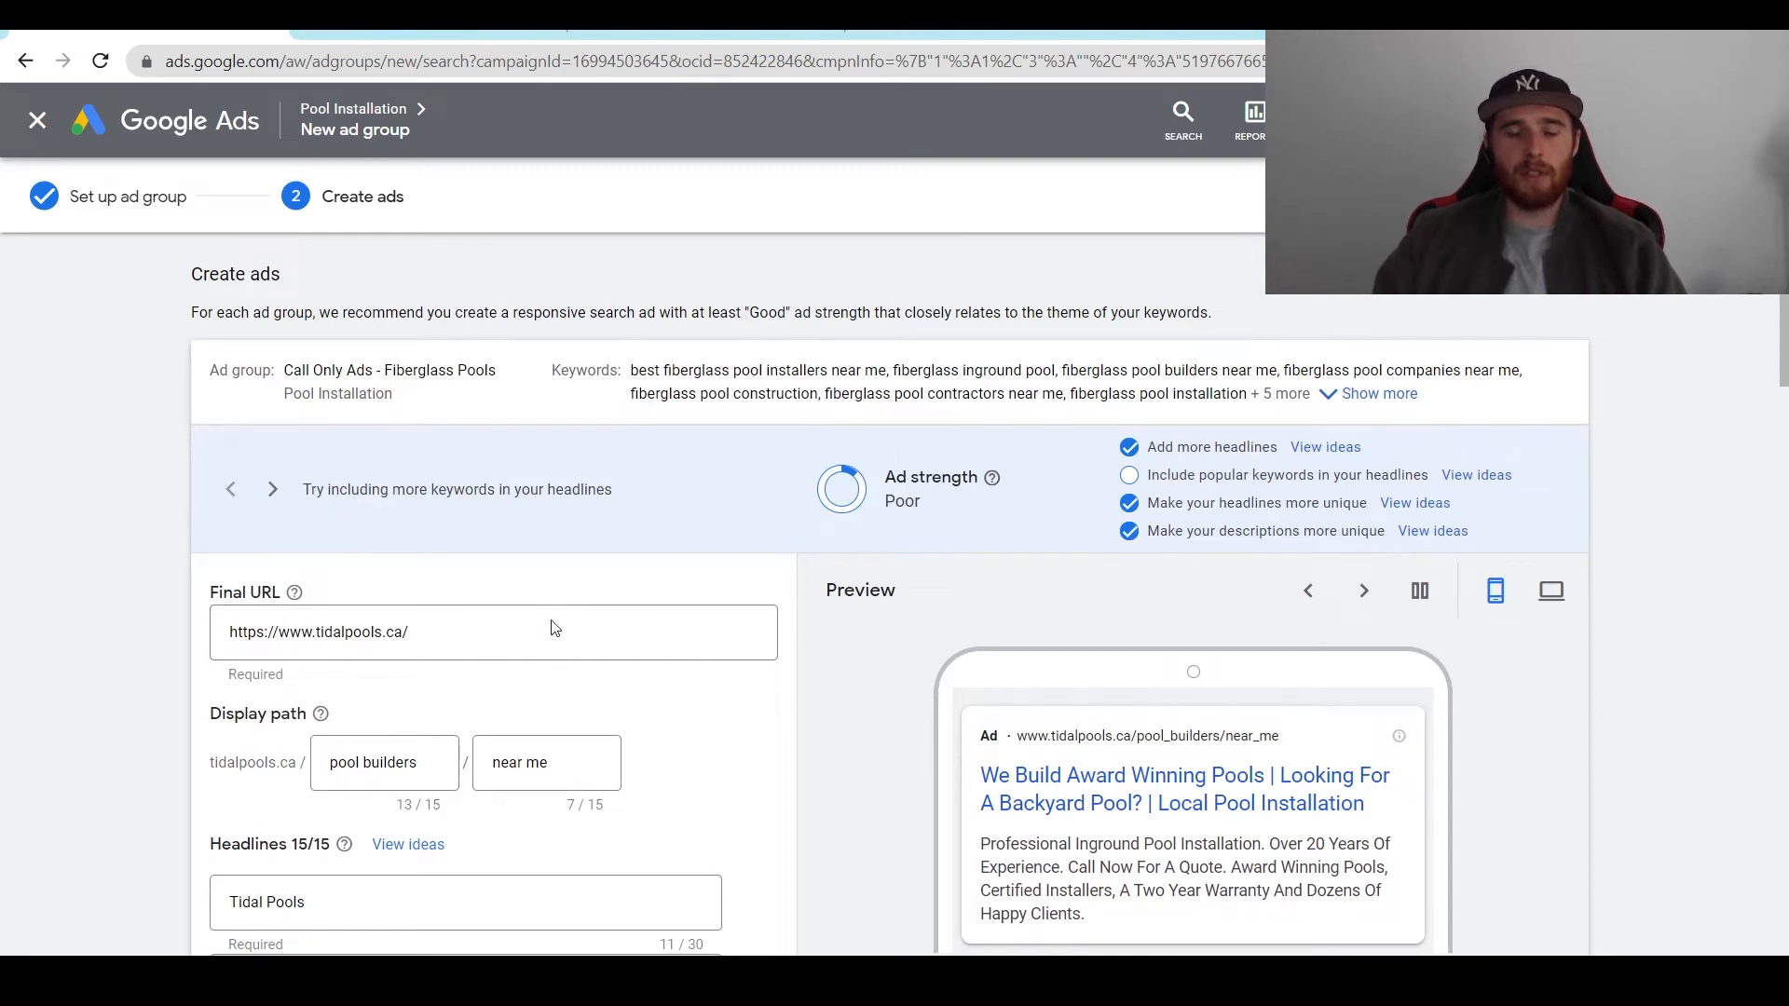
pyautogui.scroll(-9, 463, 643)
pyautogui.scroll(-6, 410, 584)
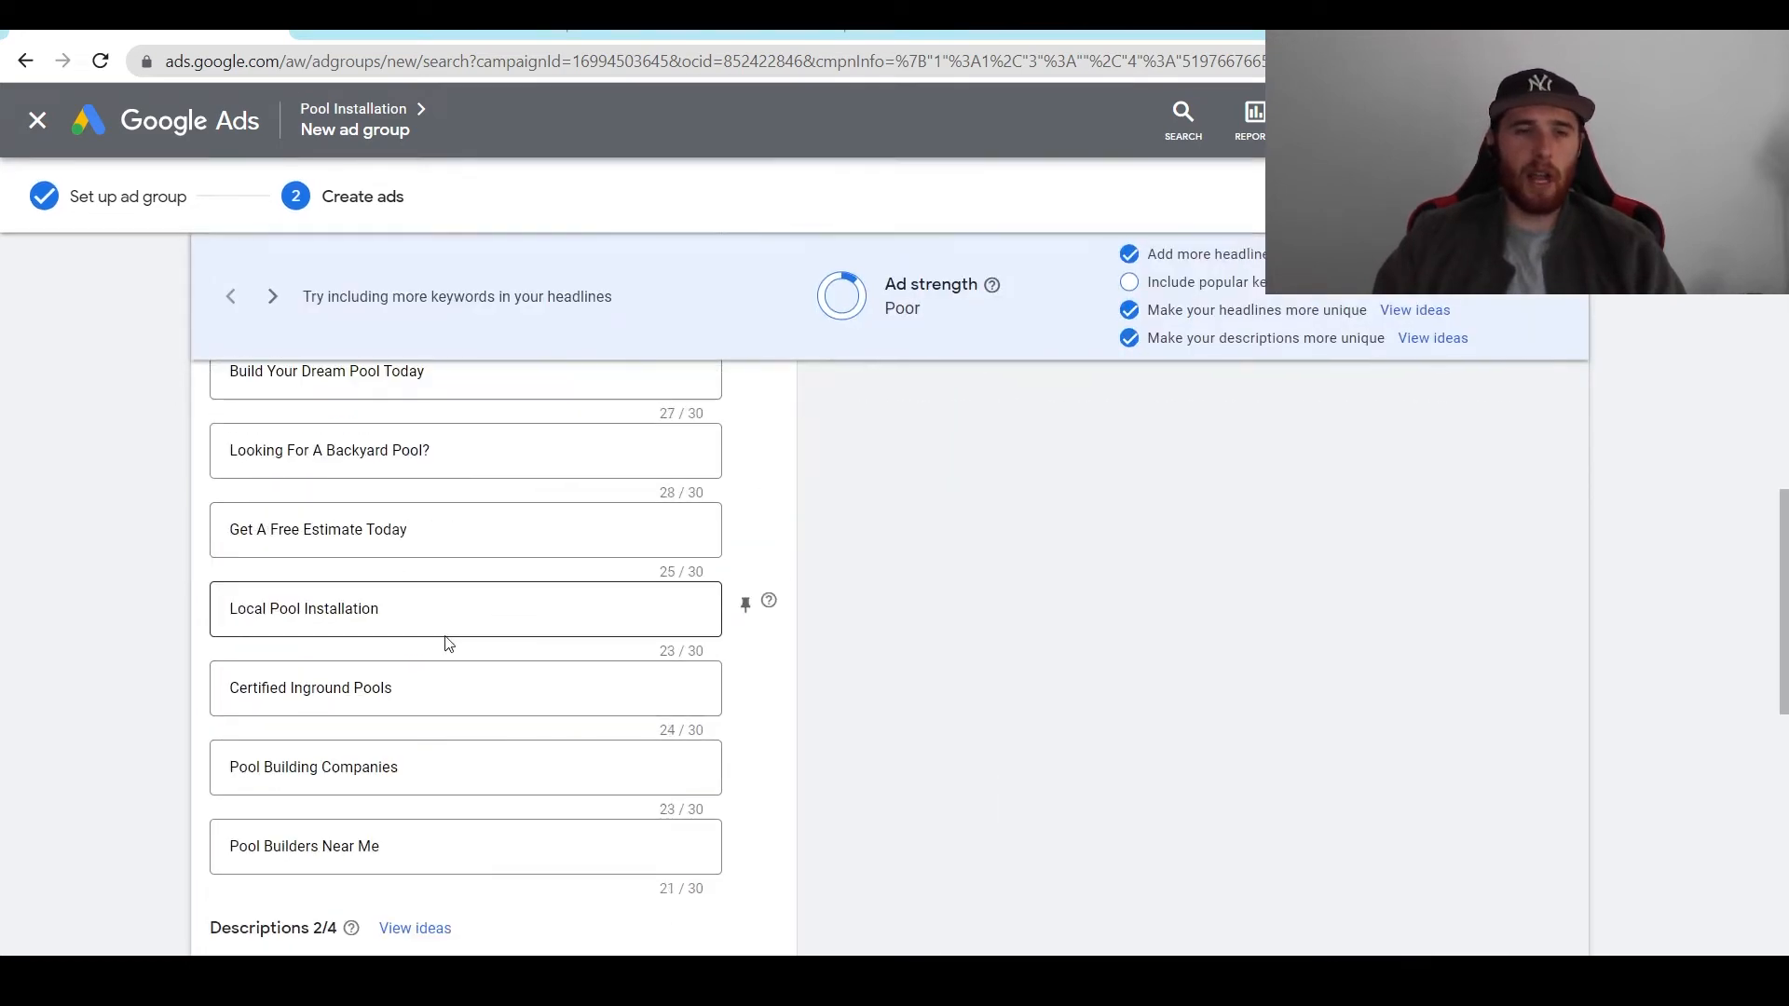
pyautogui.scroll(13, 251, 519)
pyautogui.scroll(-15, 131, 547)
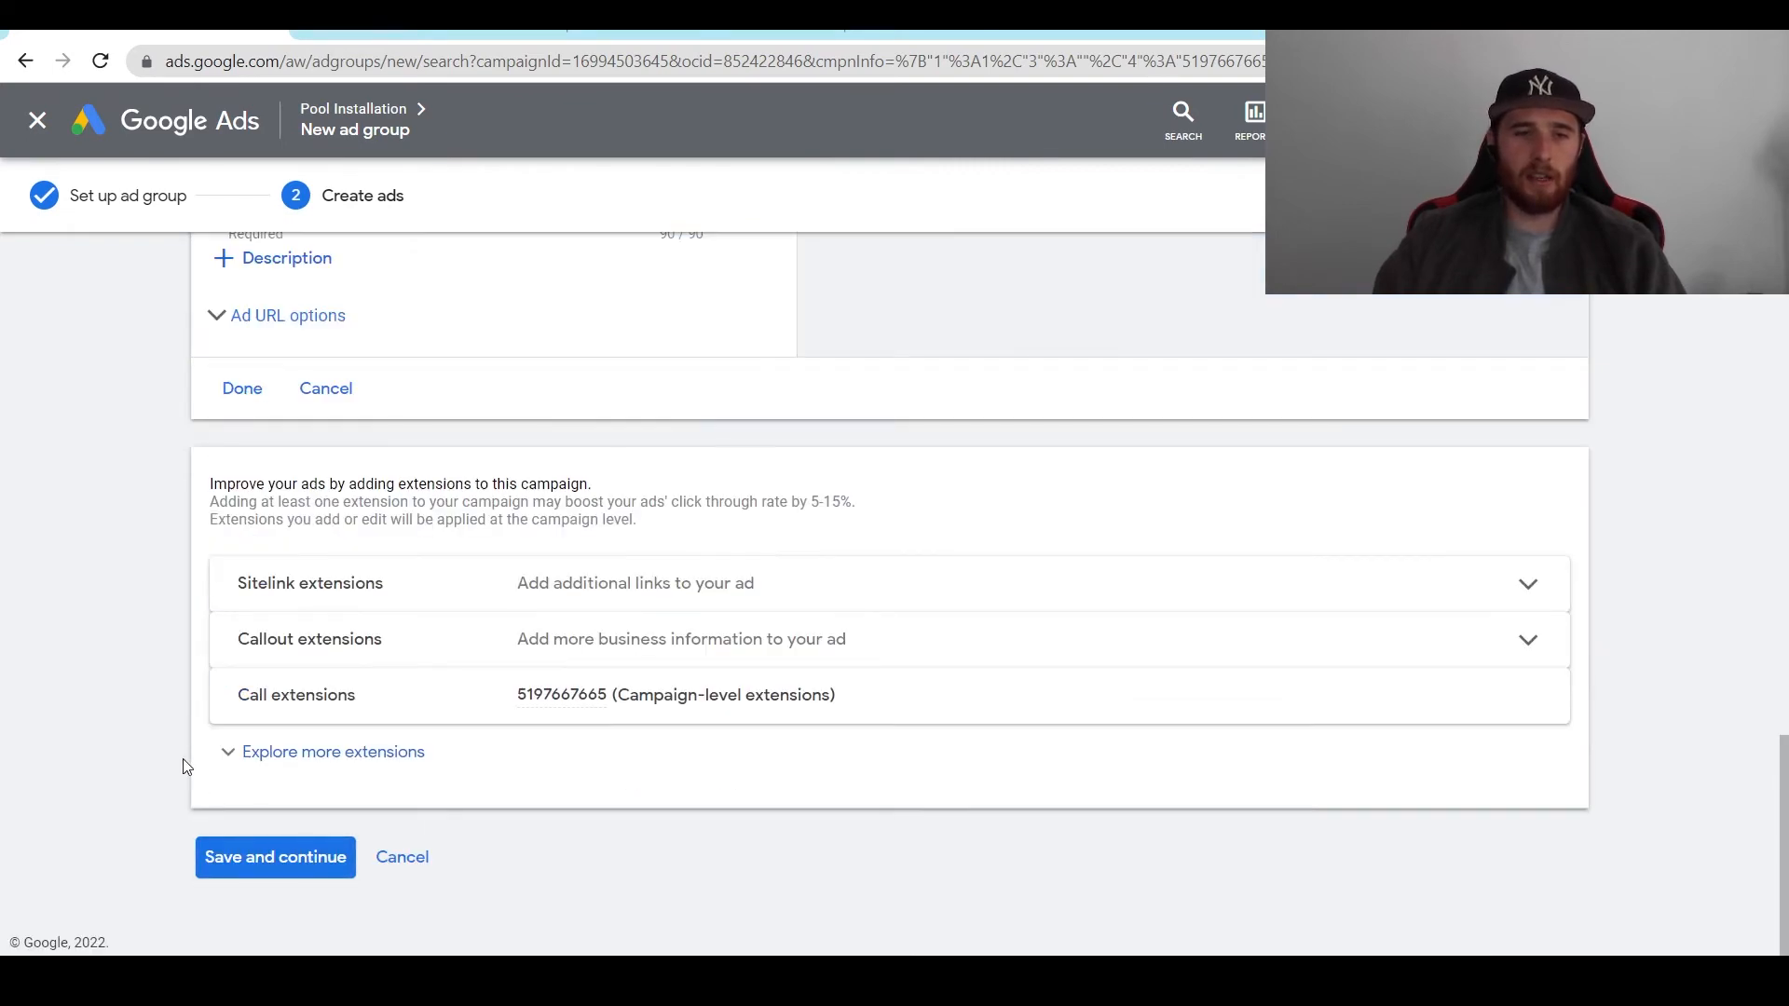
pyautogui.scroll(20, 183, 759)
pyautogui.scroll(-5, 559, 652)
pyautogui.scroll(-15, 622, 671)
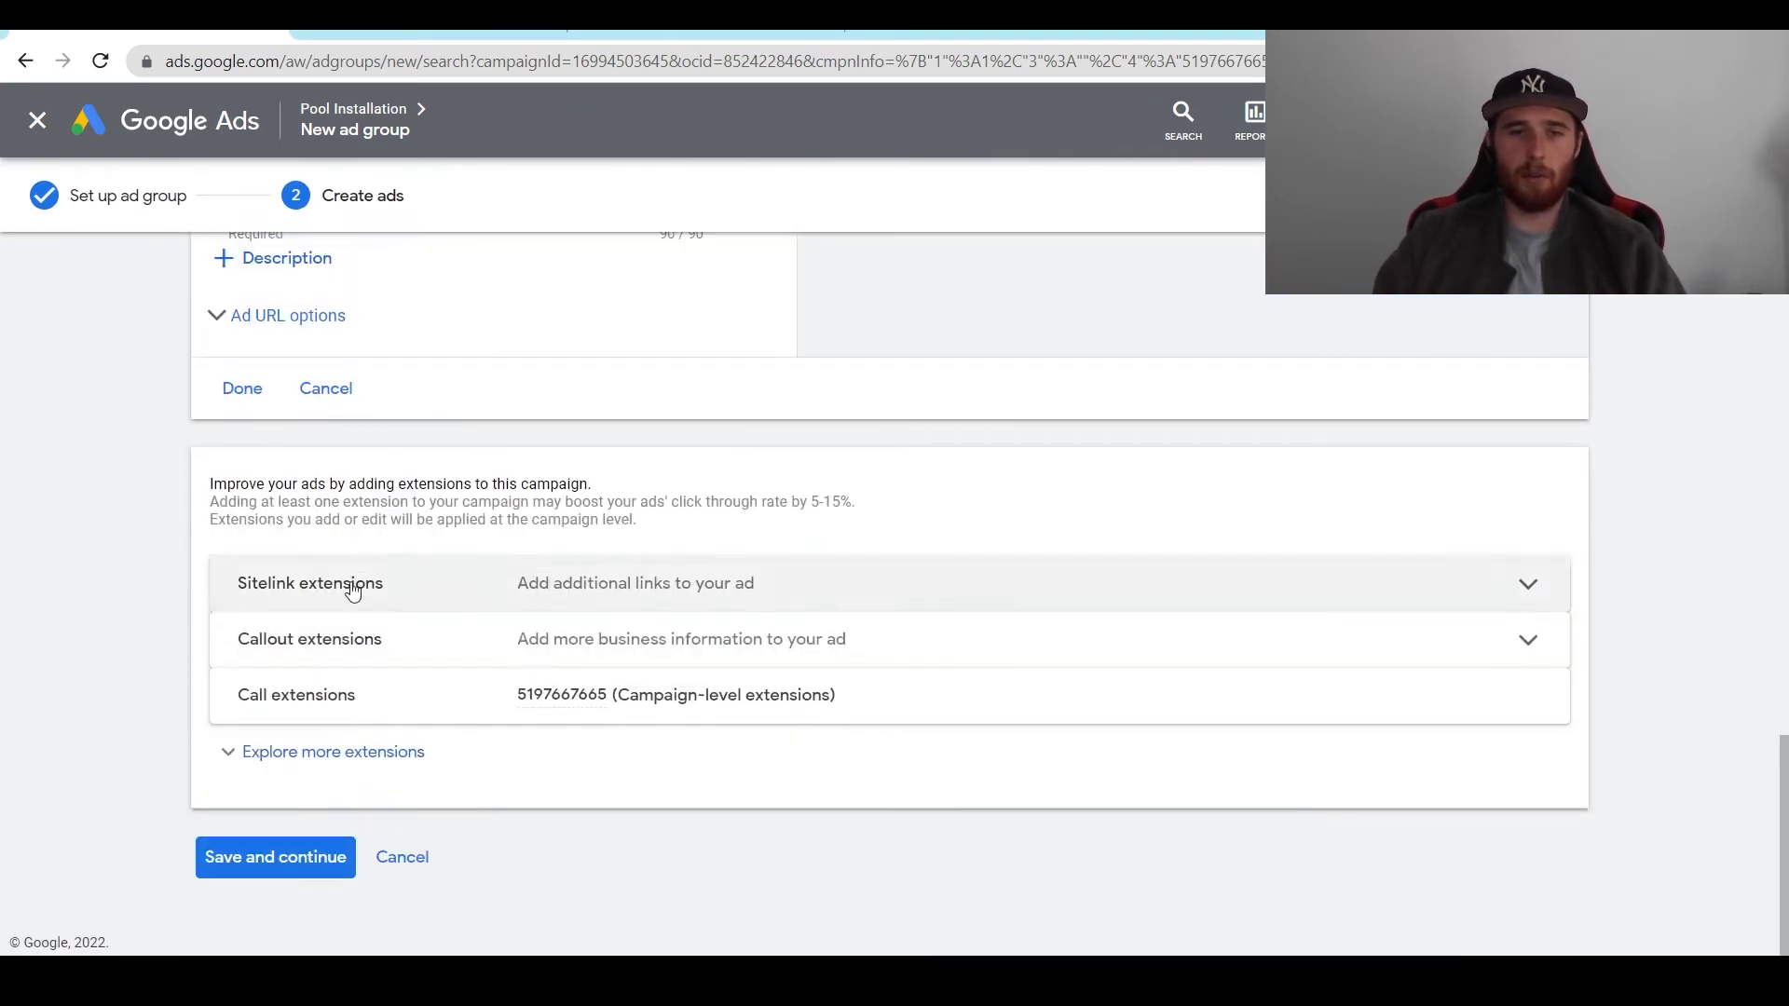
pyautogui.click(312, 864)
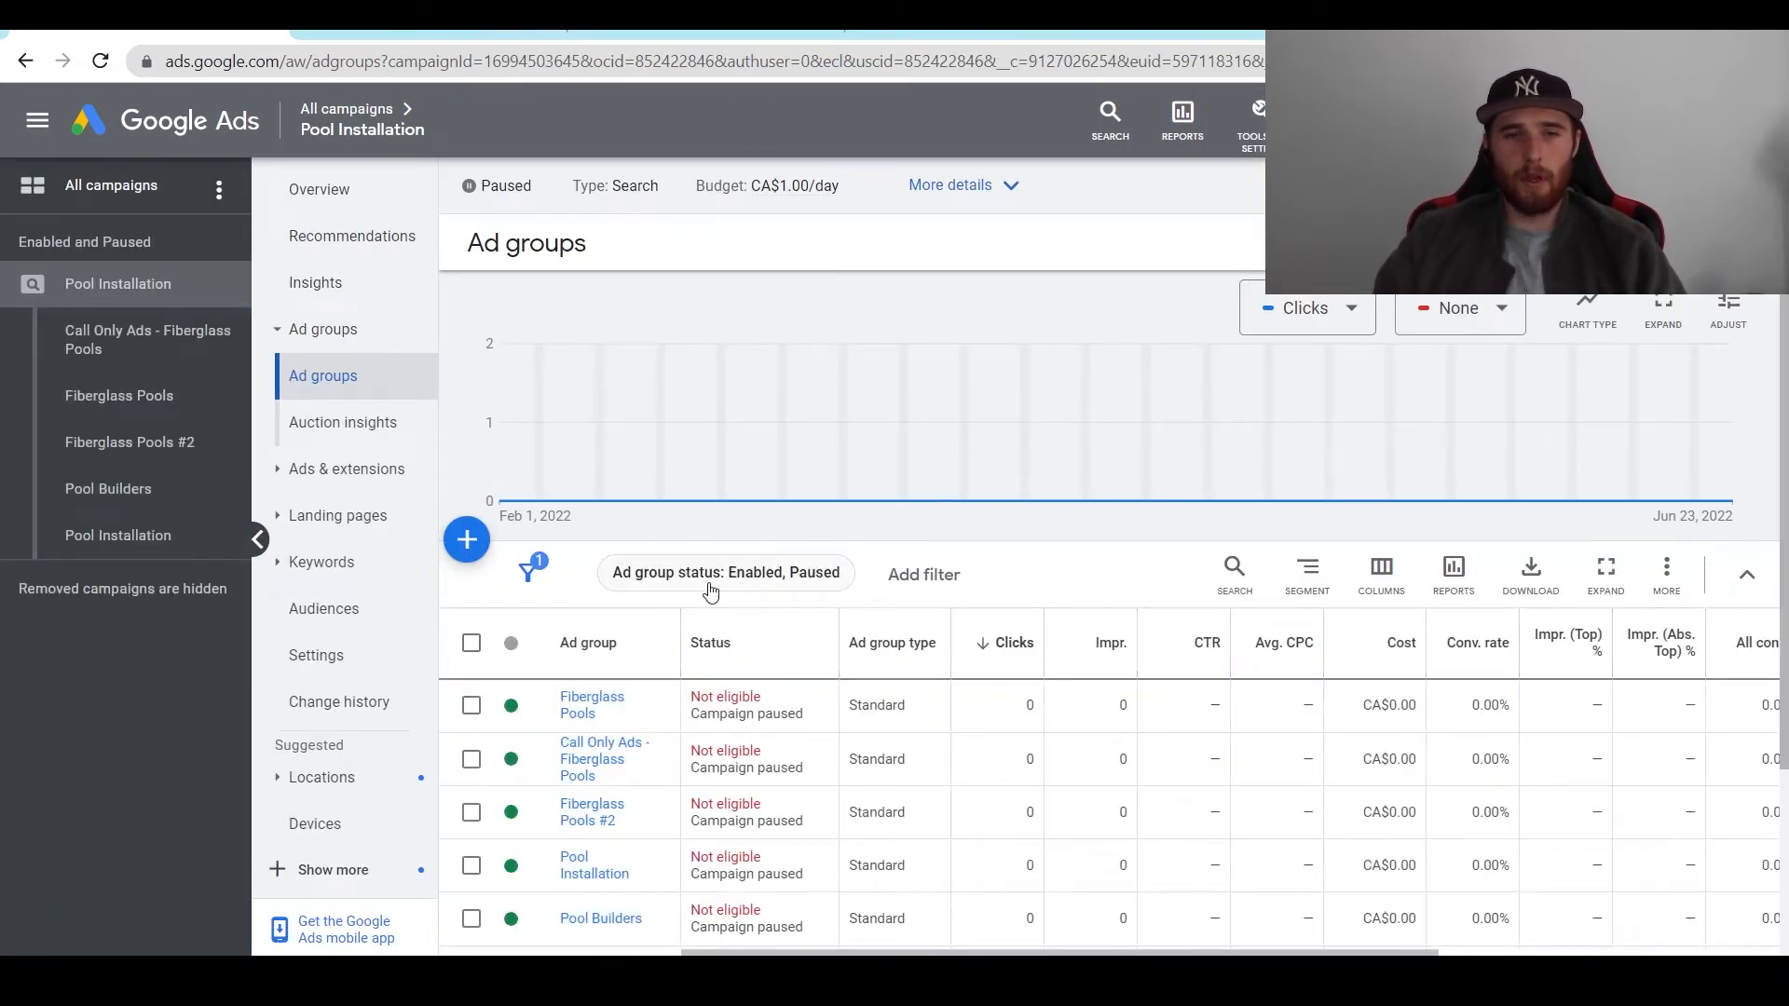
# Step: Open the ads of the "Call Only Ads - Fiberglass Pools" ad group and pause its responsive search ad
pyautogui.scroll(-3, 563, 660)
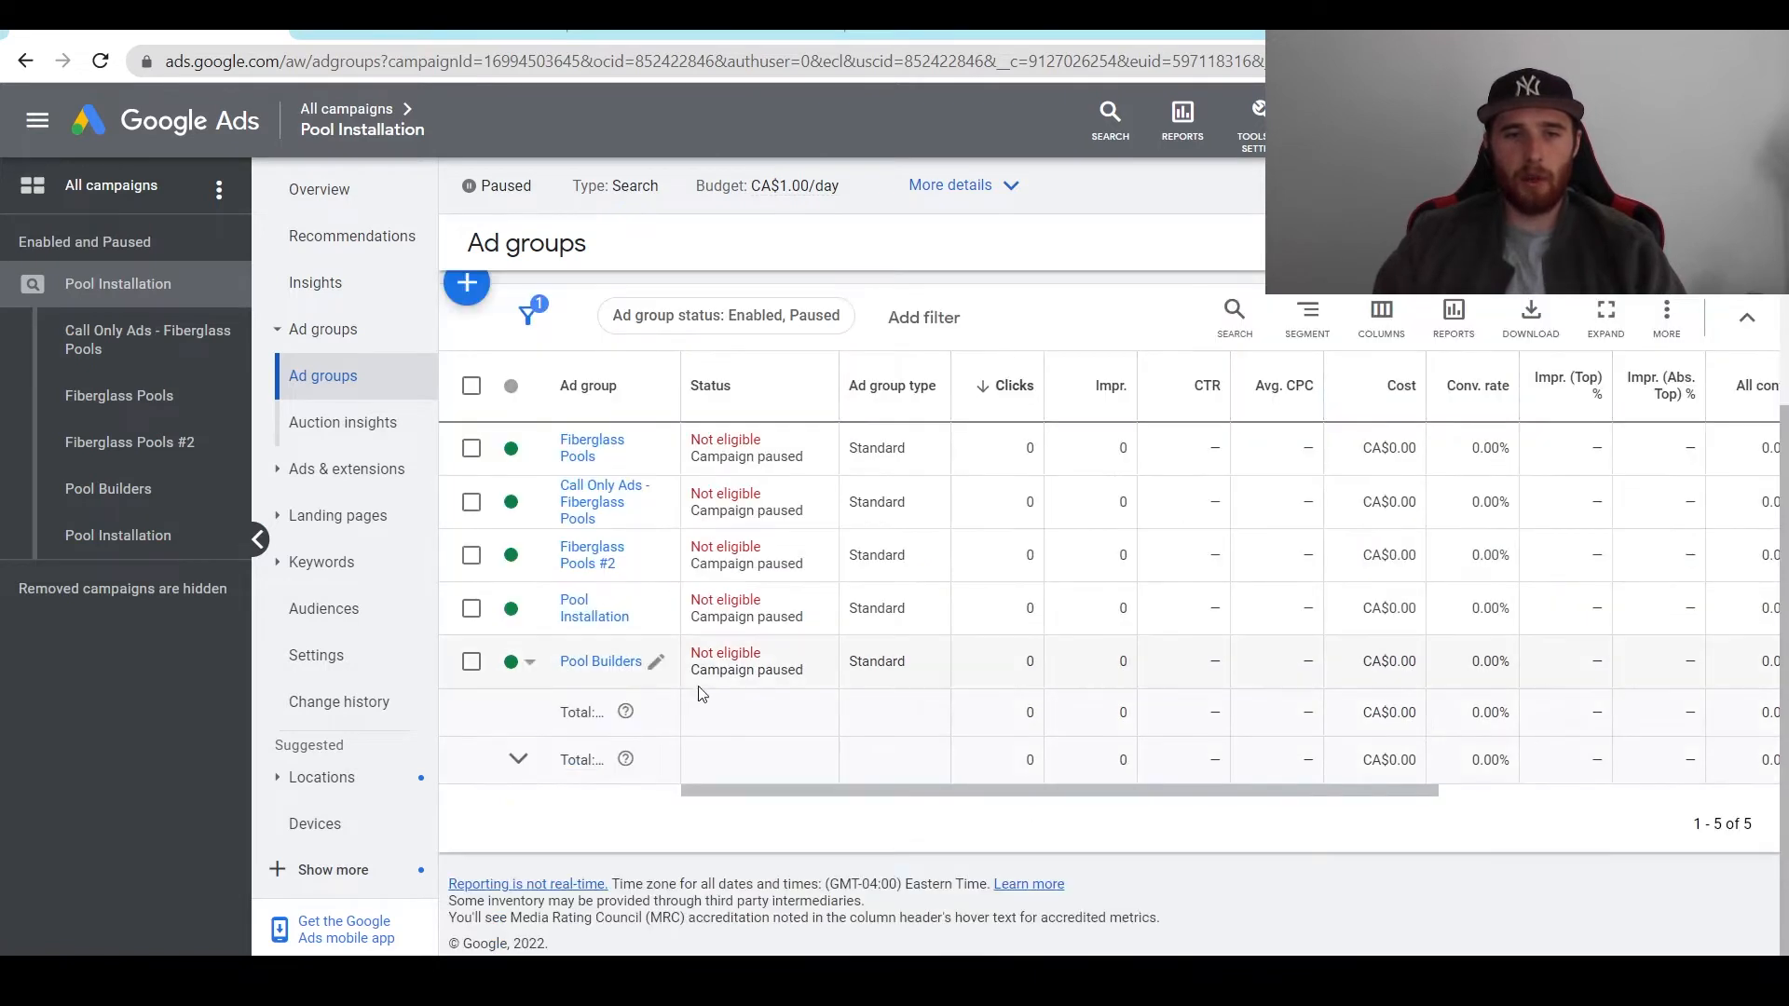
pyautogui.click(592, 510)
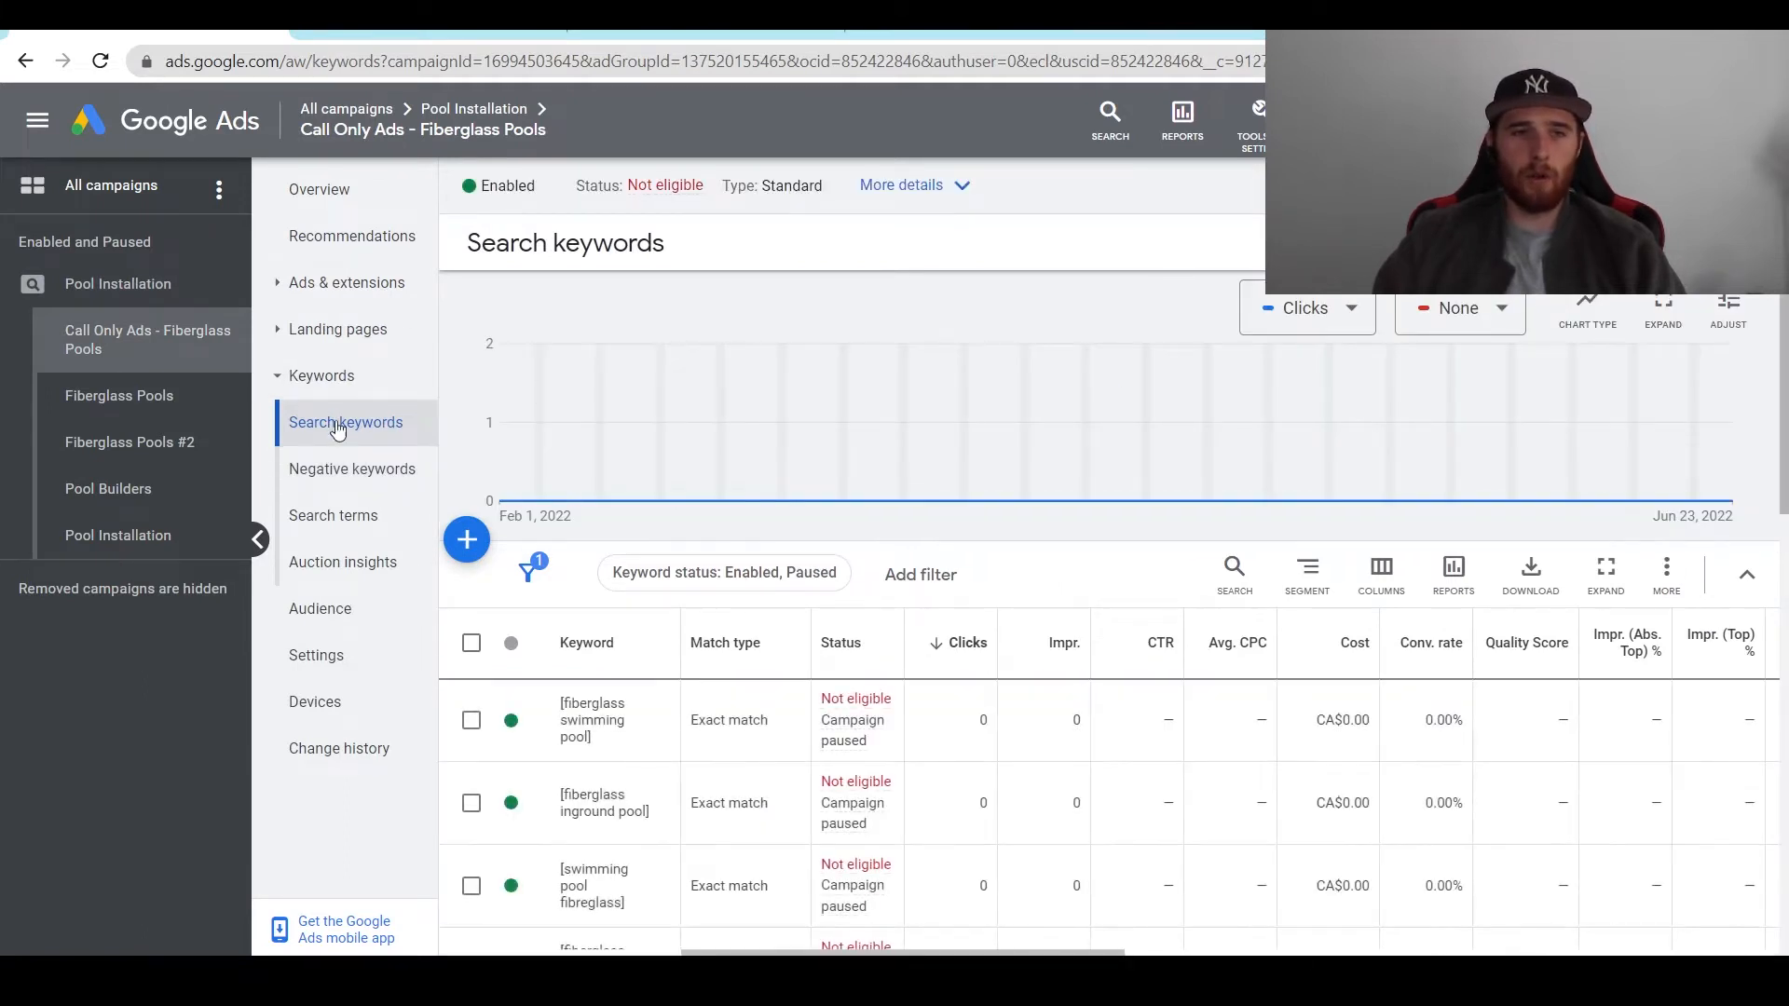
pyautogui.click(378, 339)
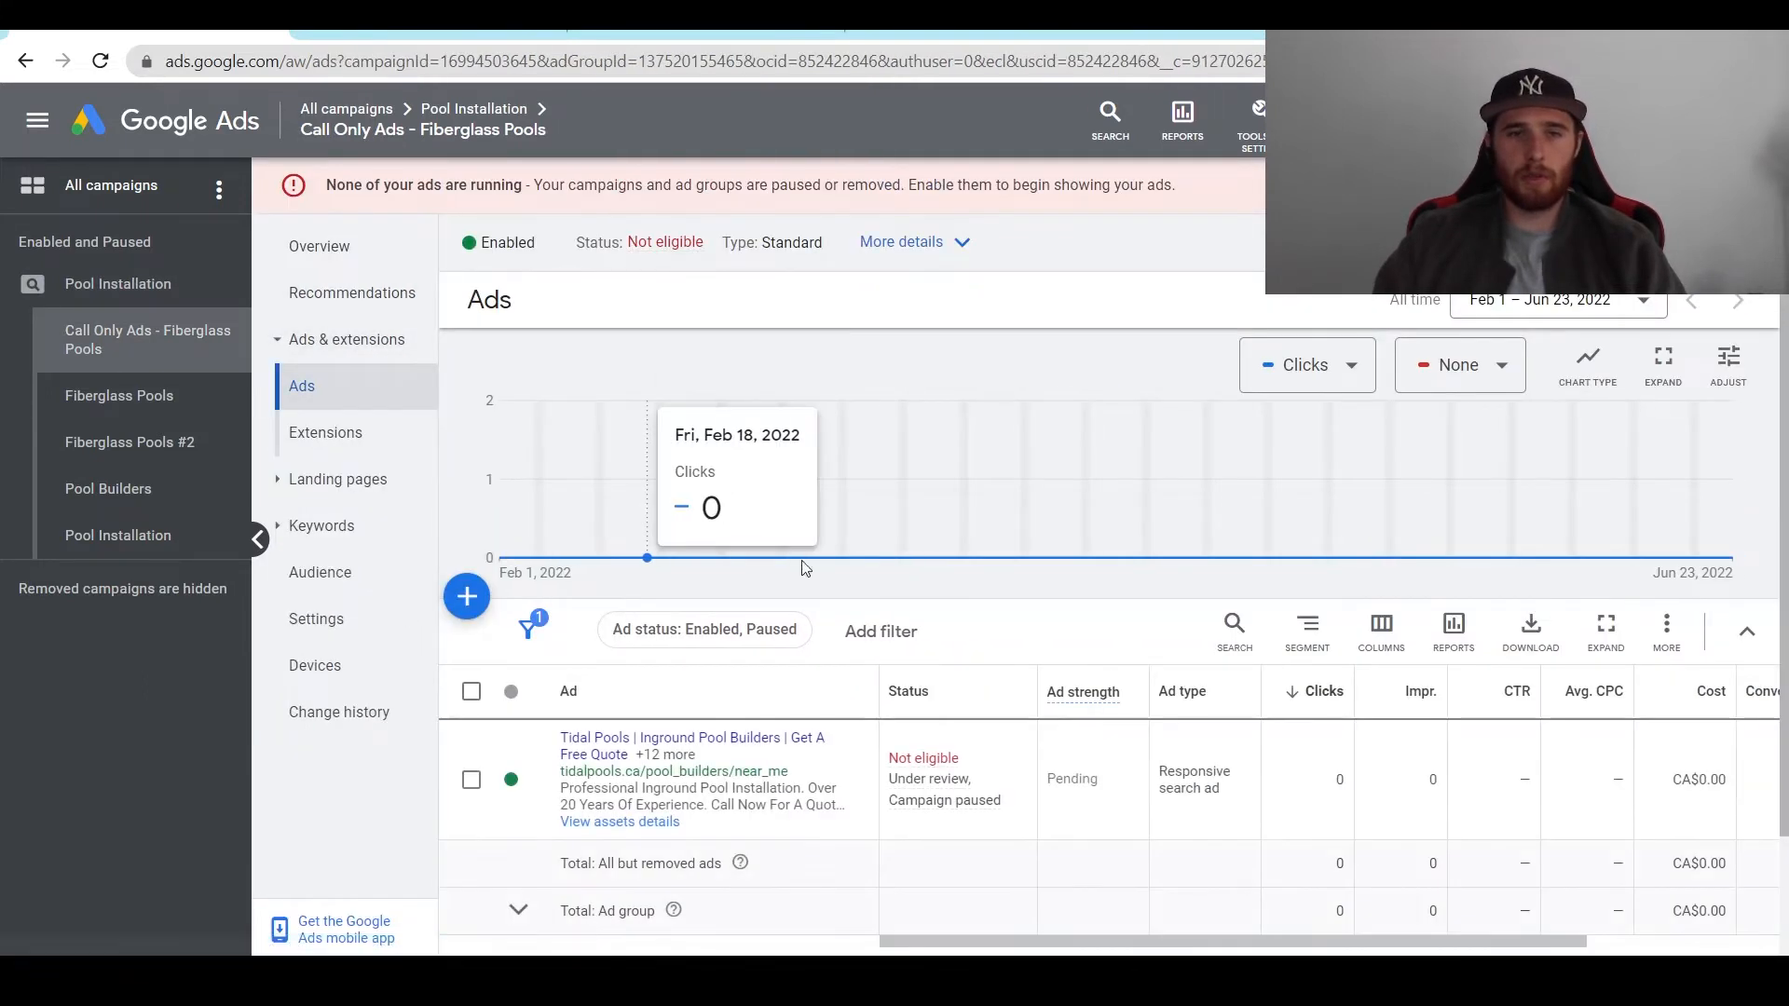
pyautogui.click(511, 779)
pyautogui.click(554, 822)
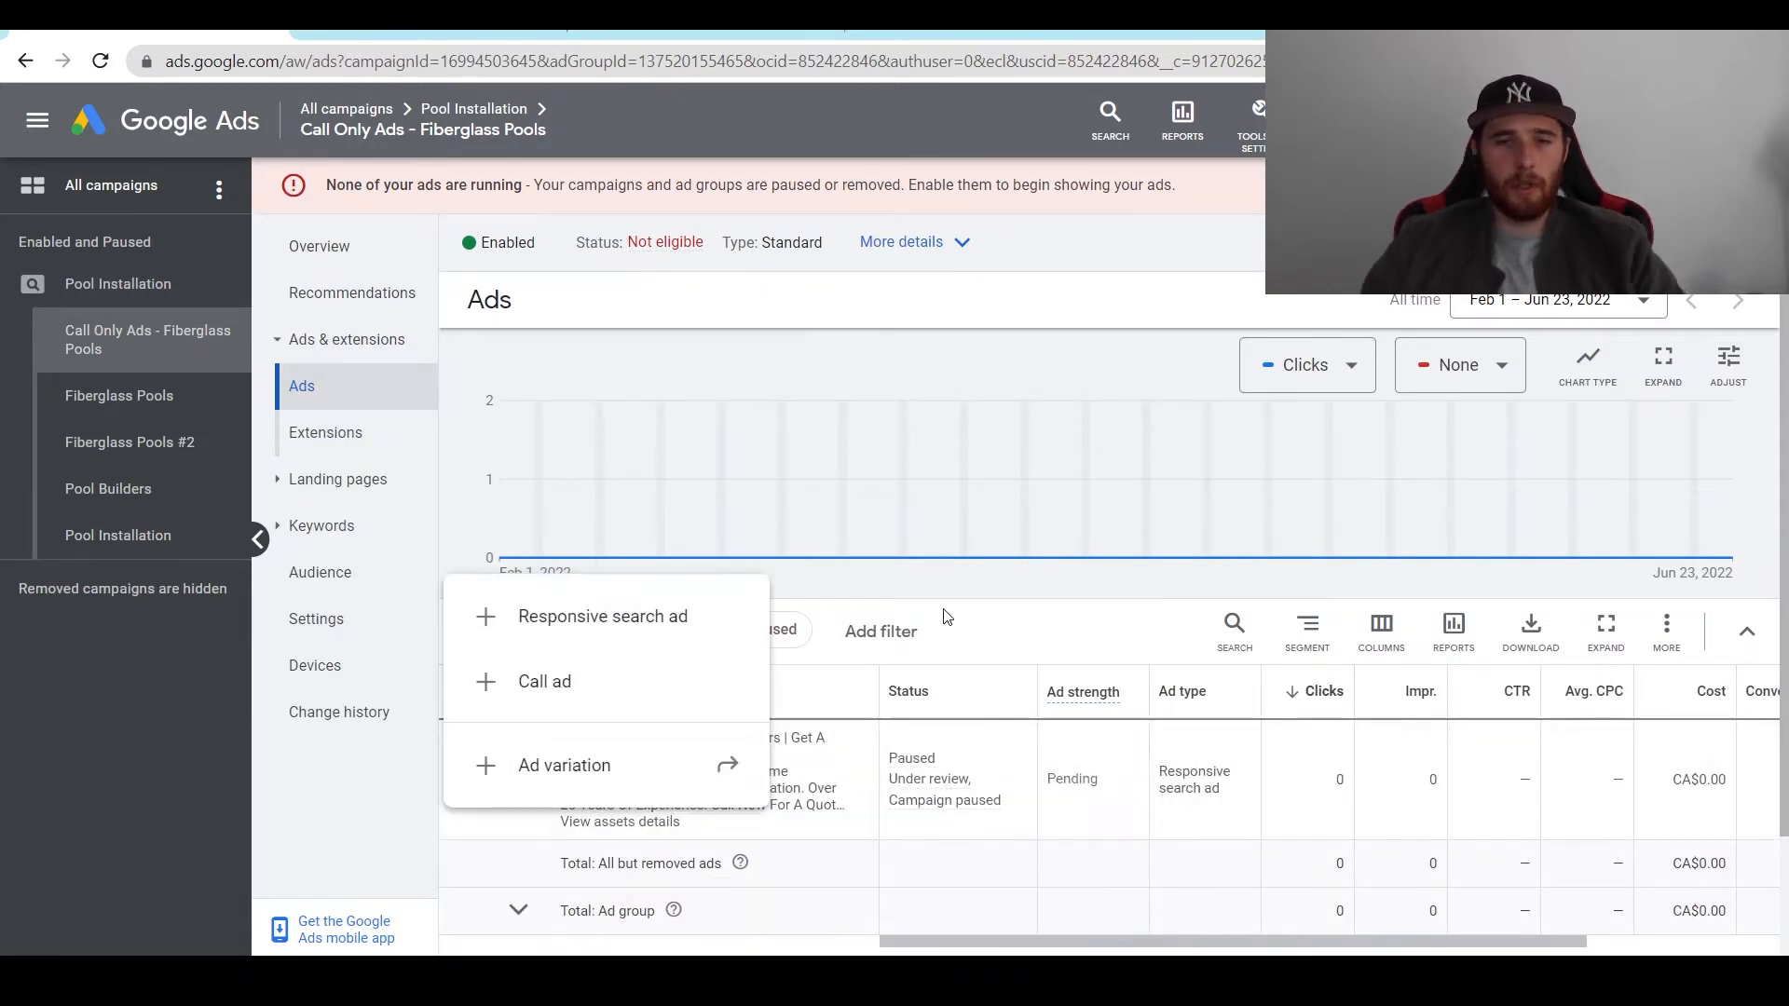
# Step: Start a new call ad with the business phone number and Canada as its country
pyautogui.moveTo(458, 605)
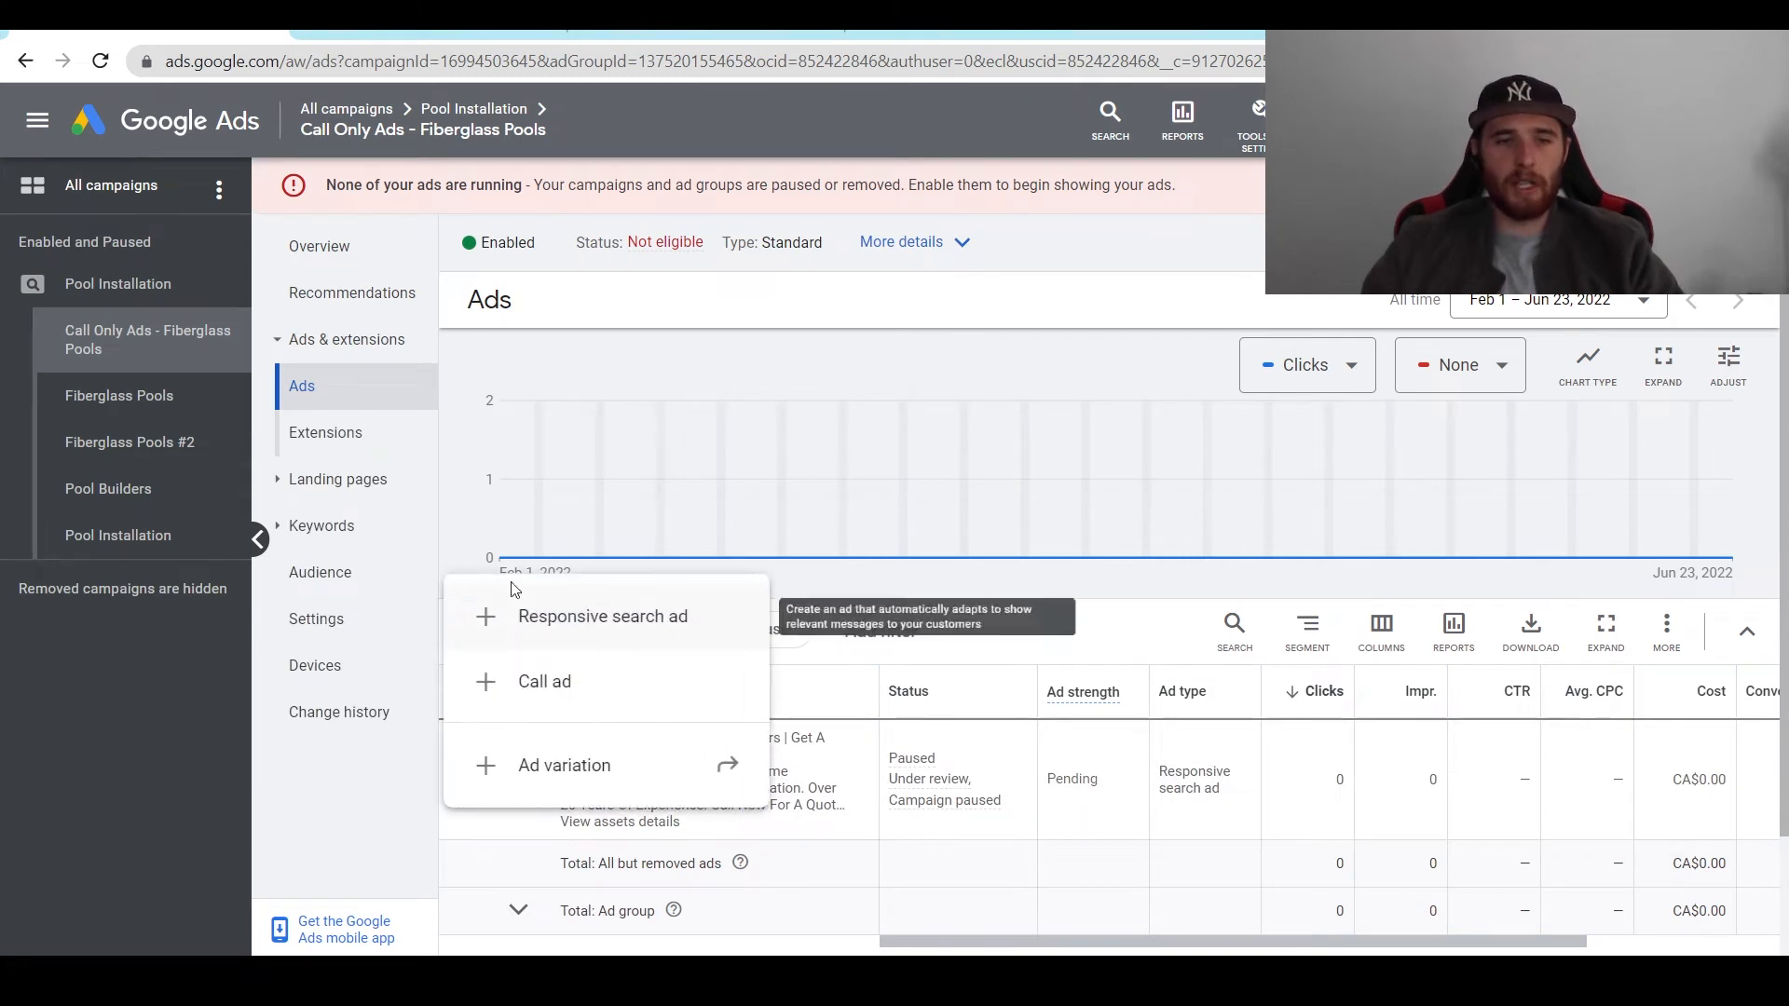
pyautogui.click(528, 686)
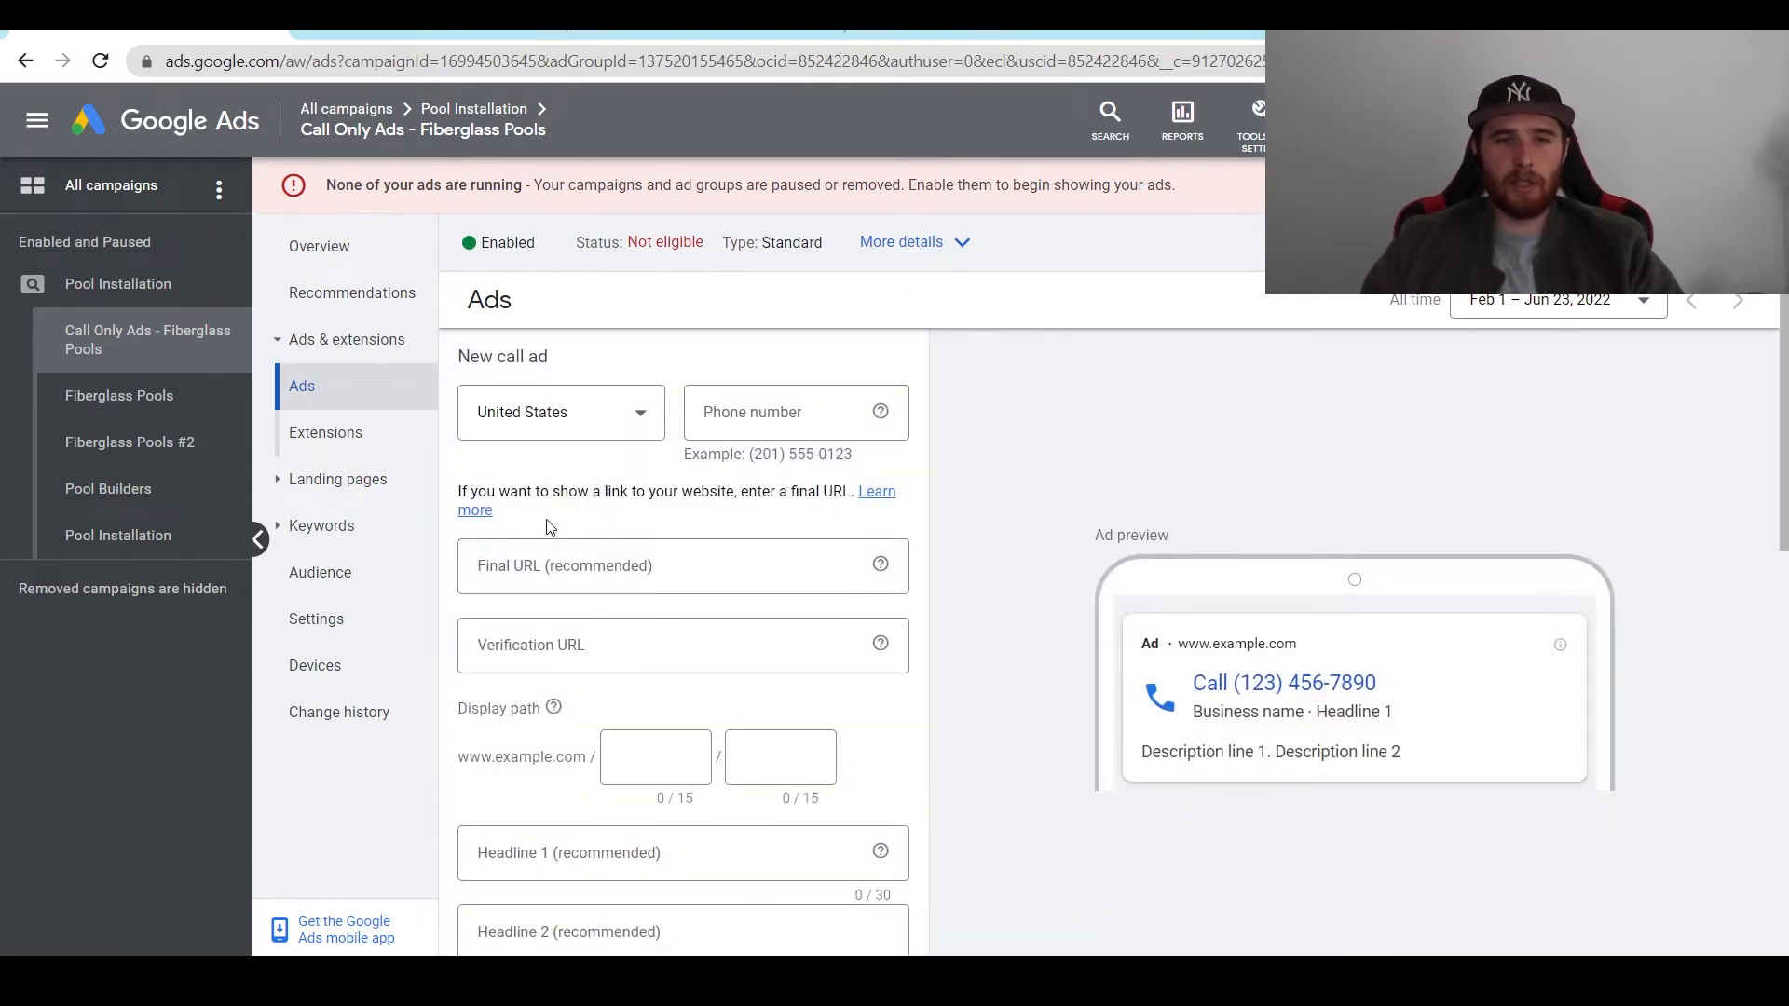
pyautogui.click(617, 412)
pyautogui.click(805, 407)
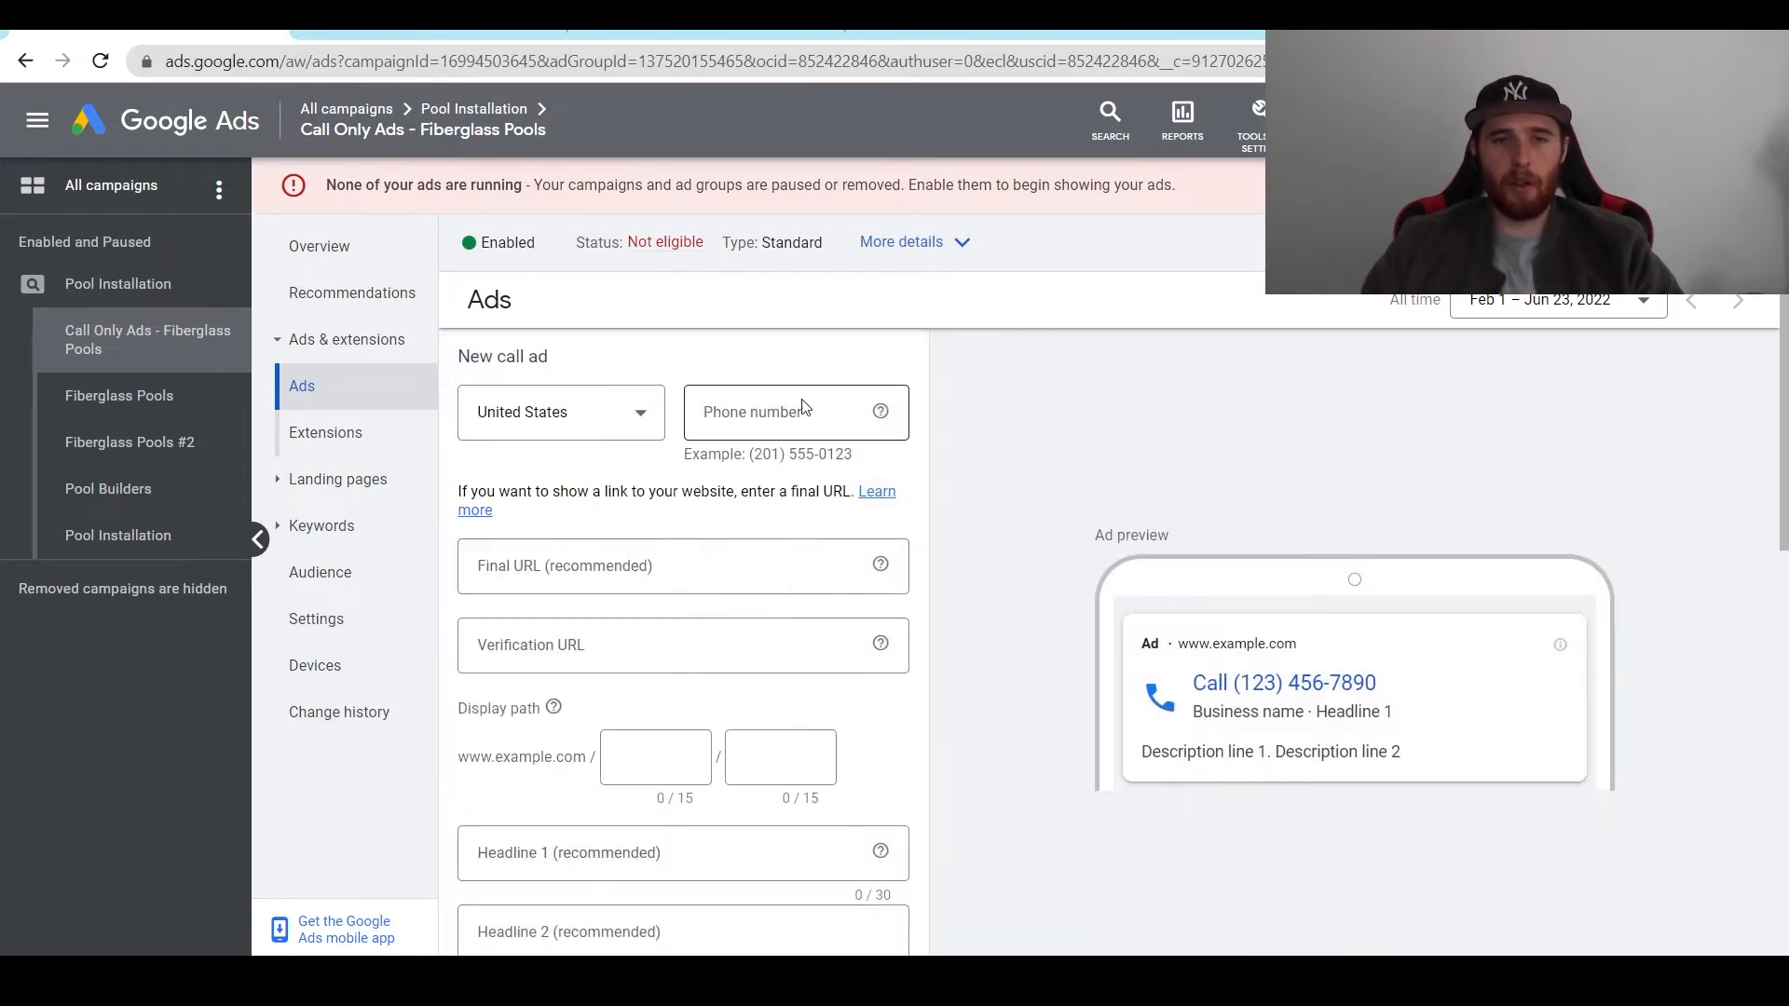
pyautogui.click(798, 415)
pyautogui.hotkey('ctrl', 'v')
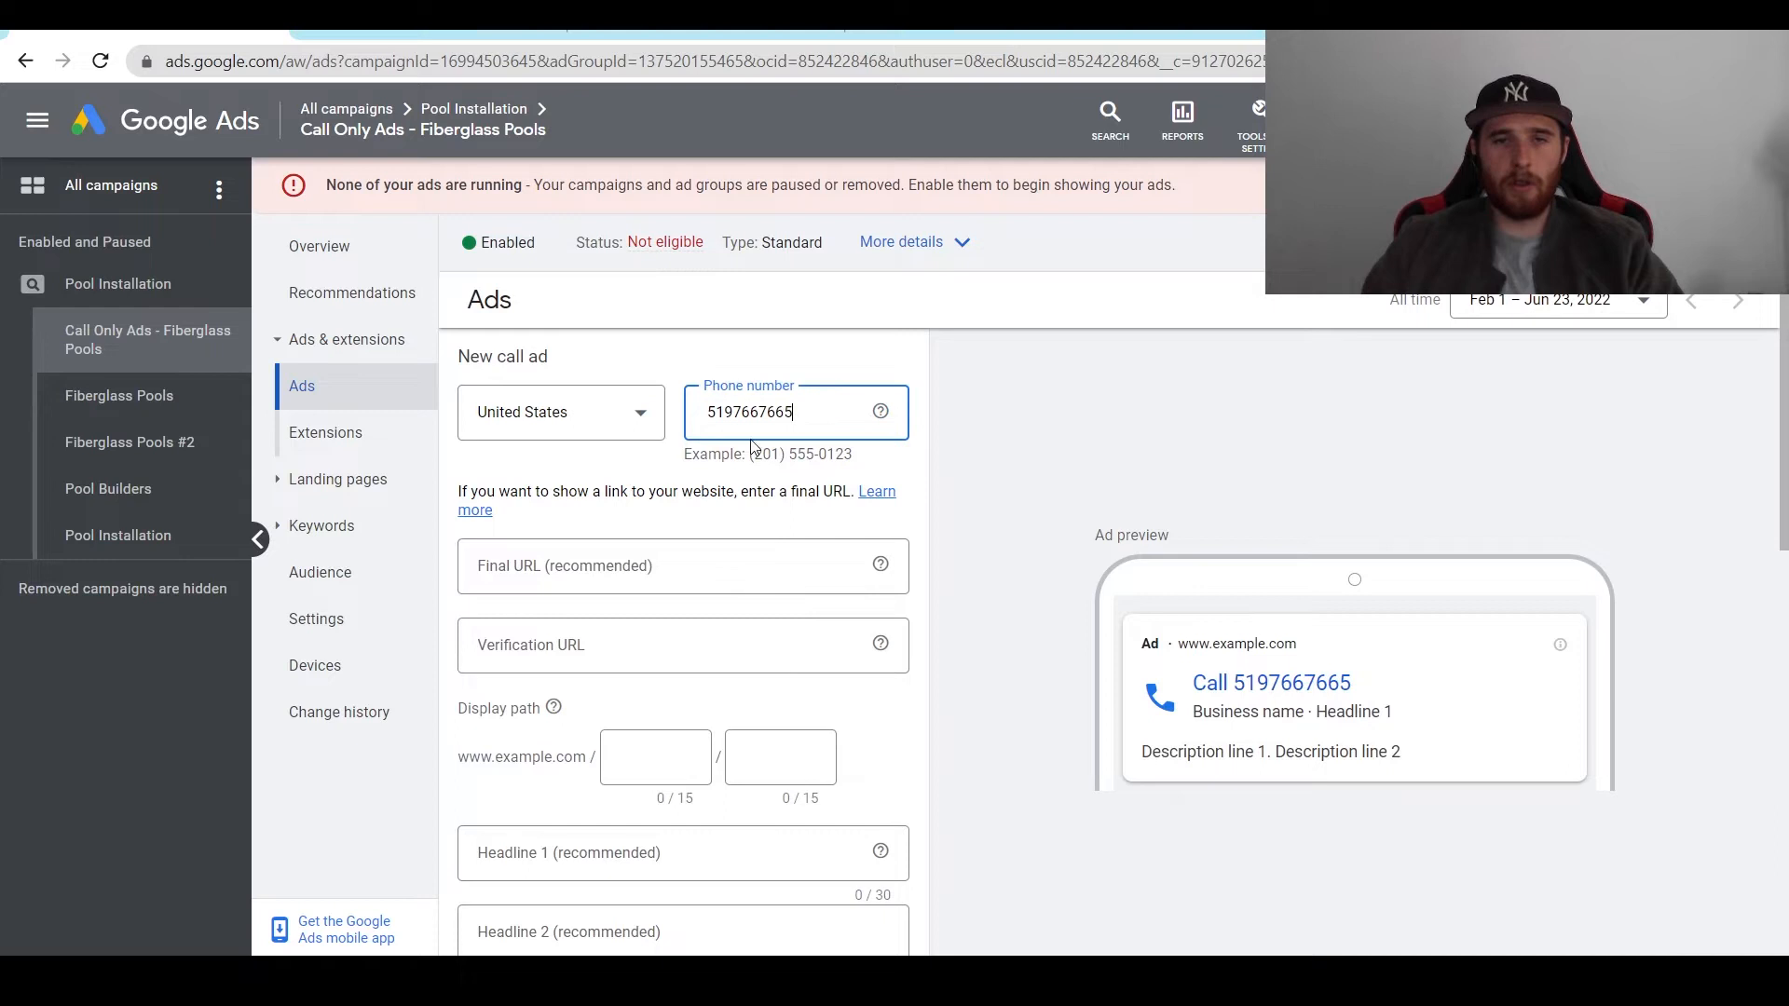
pyautogui.click(542, 432)
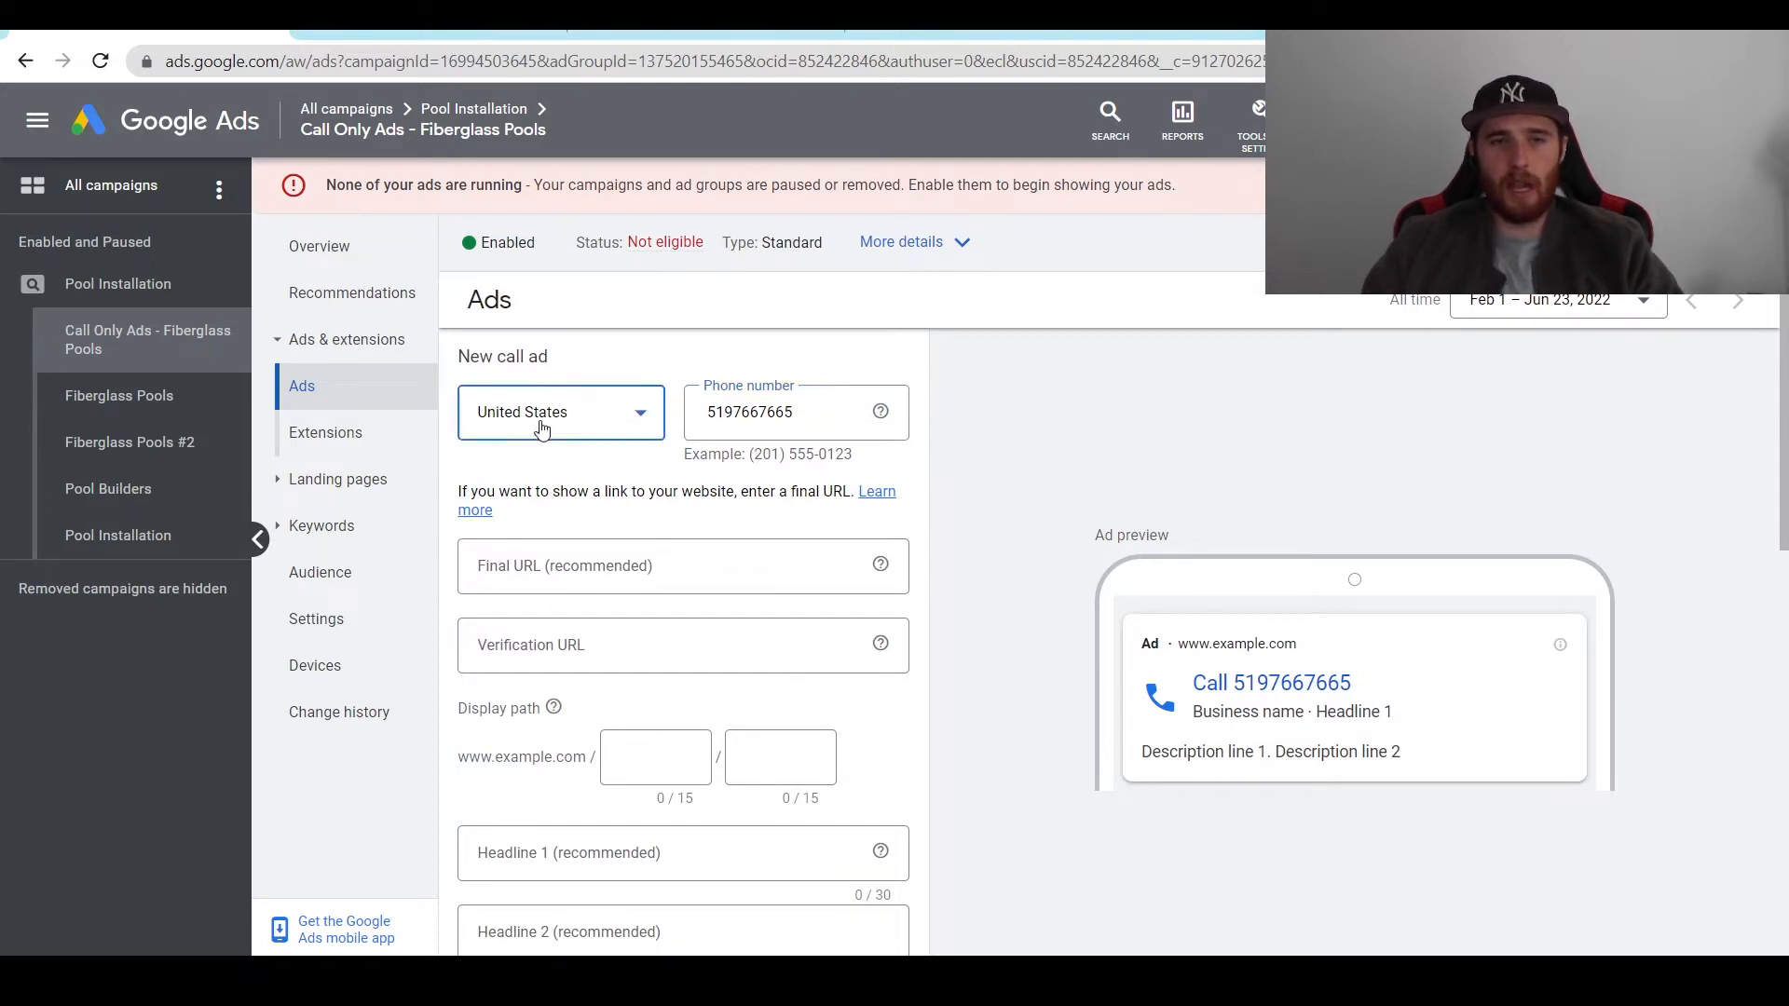
pyautogui.press('c')
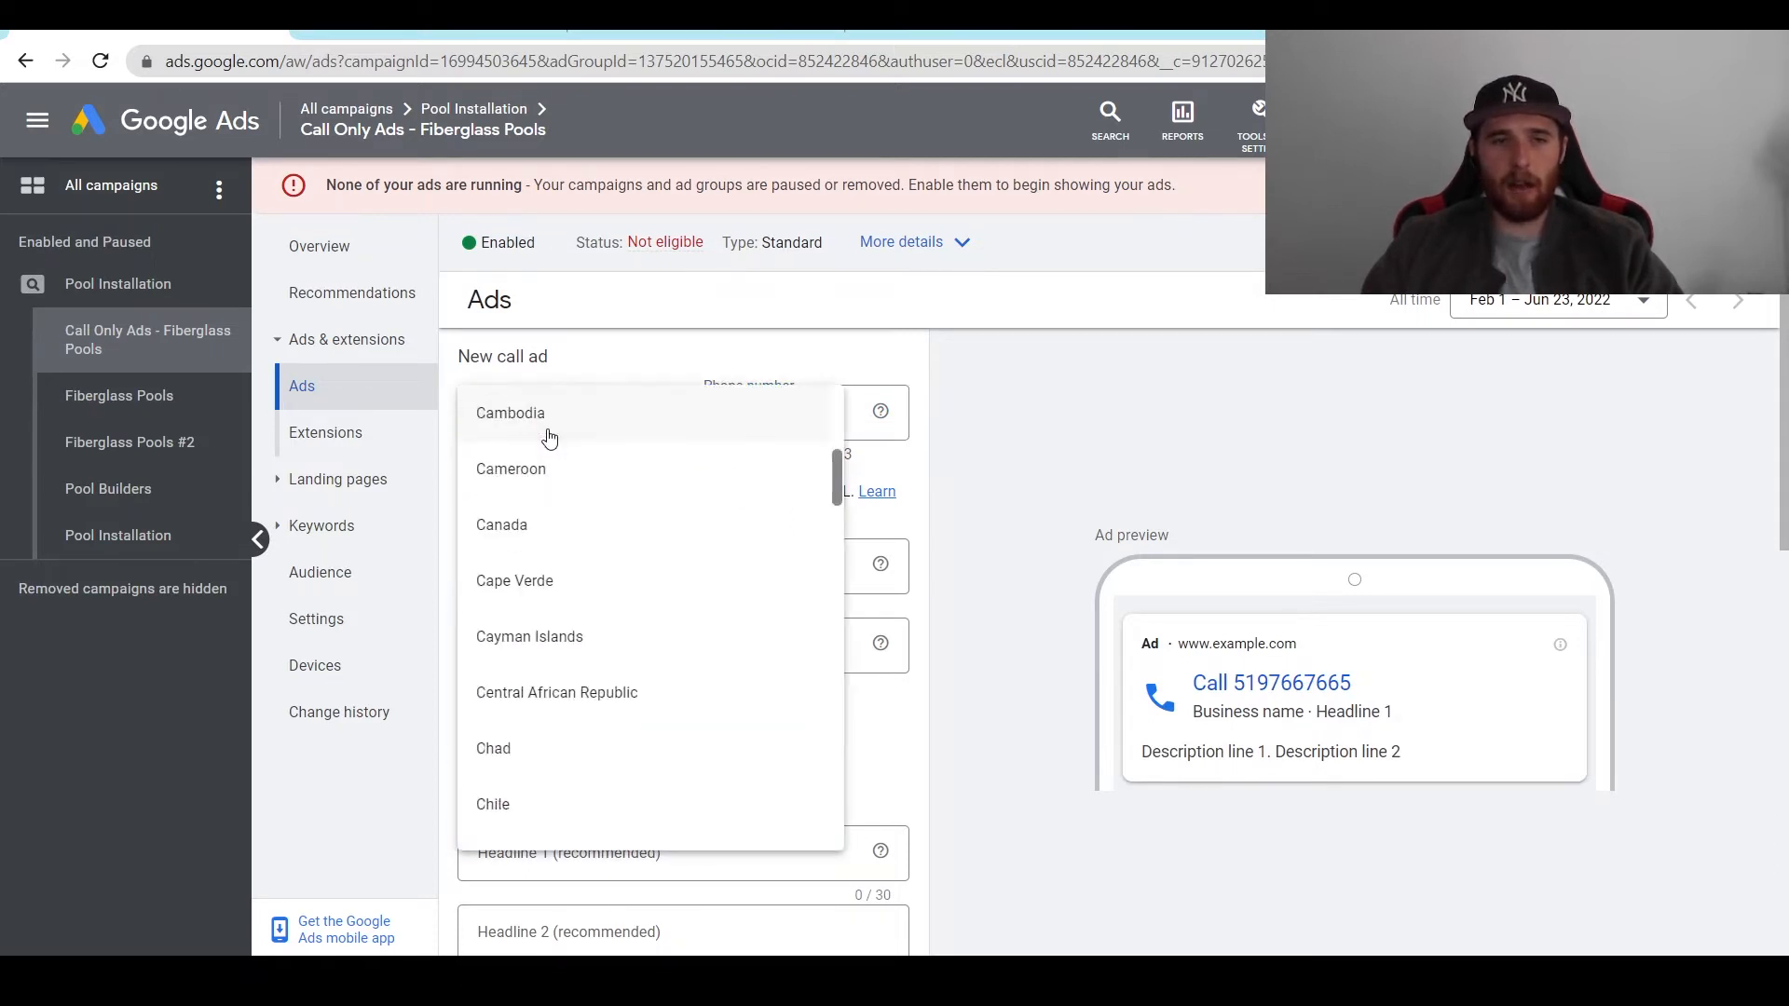
pyautogui.click(585, 523)
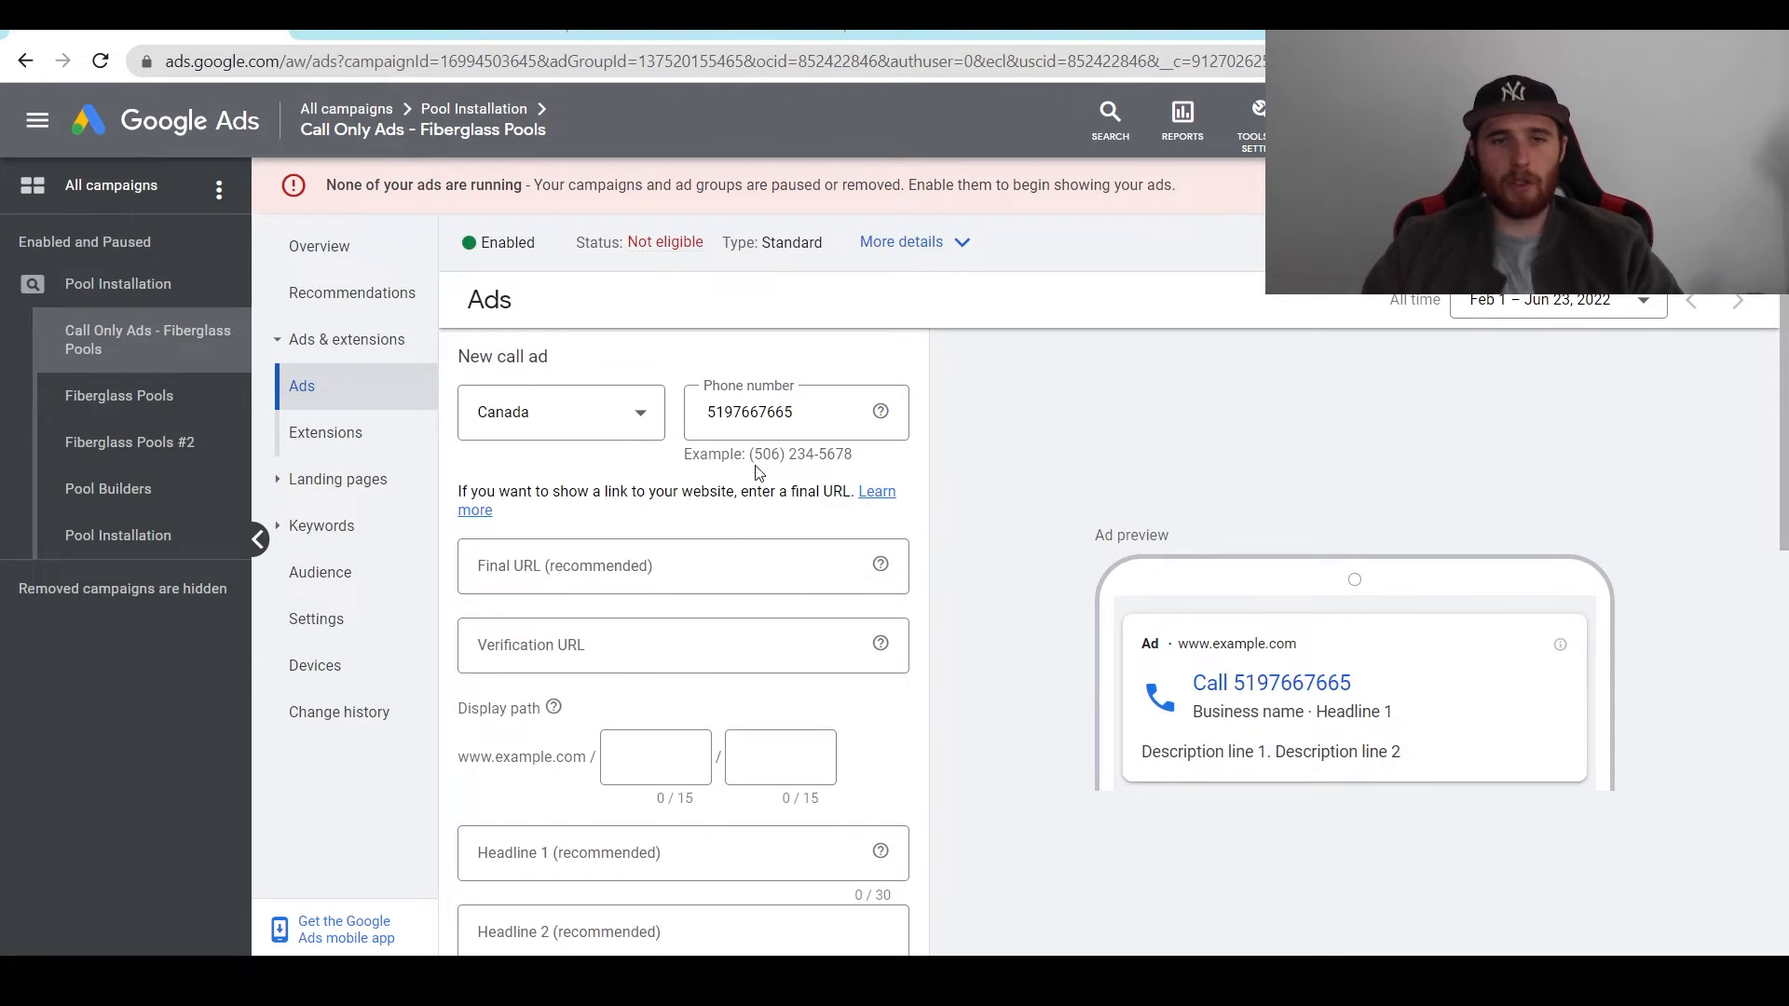
pyautogui.scroll(-1, 890, 352)
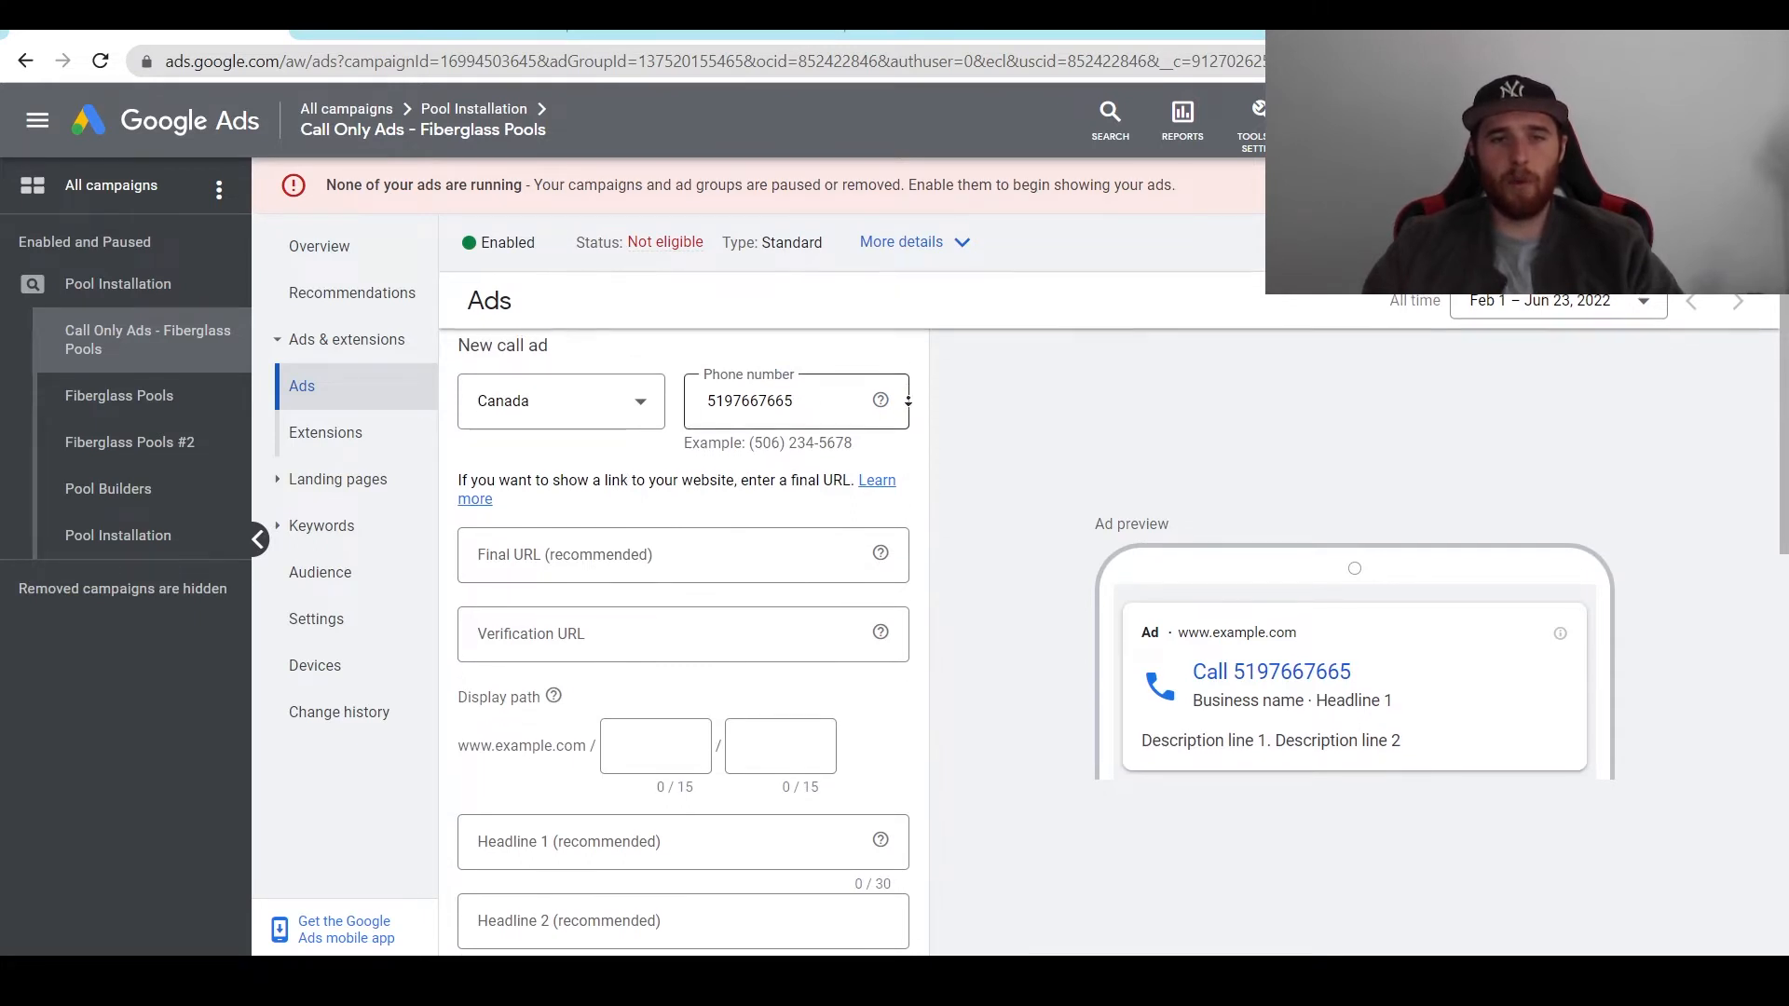
pyautogui.scroll(1, 1065, 557)
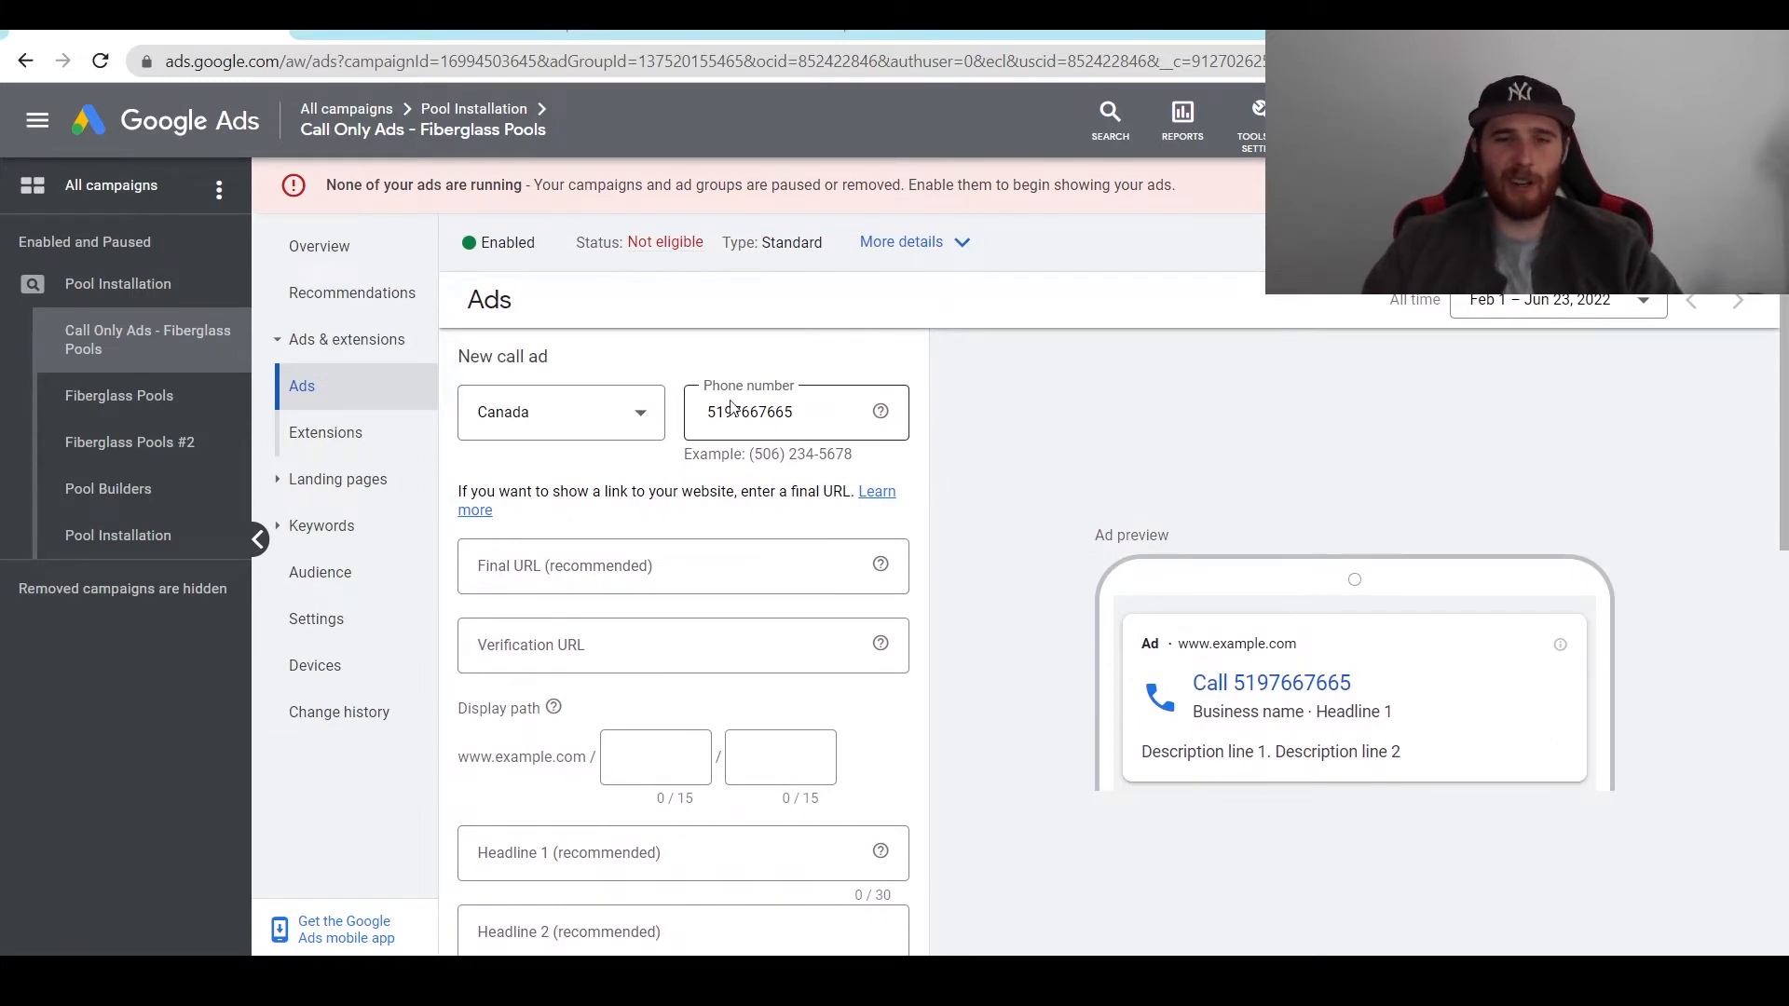
pyautogui.scroll(-1, 623, 491)
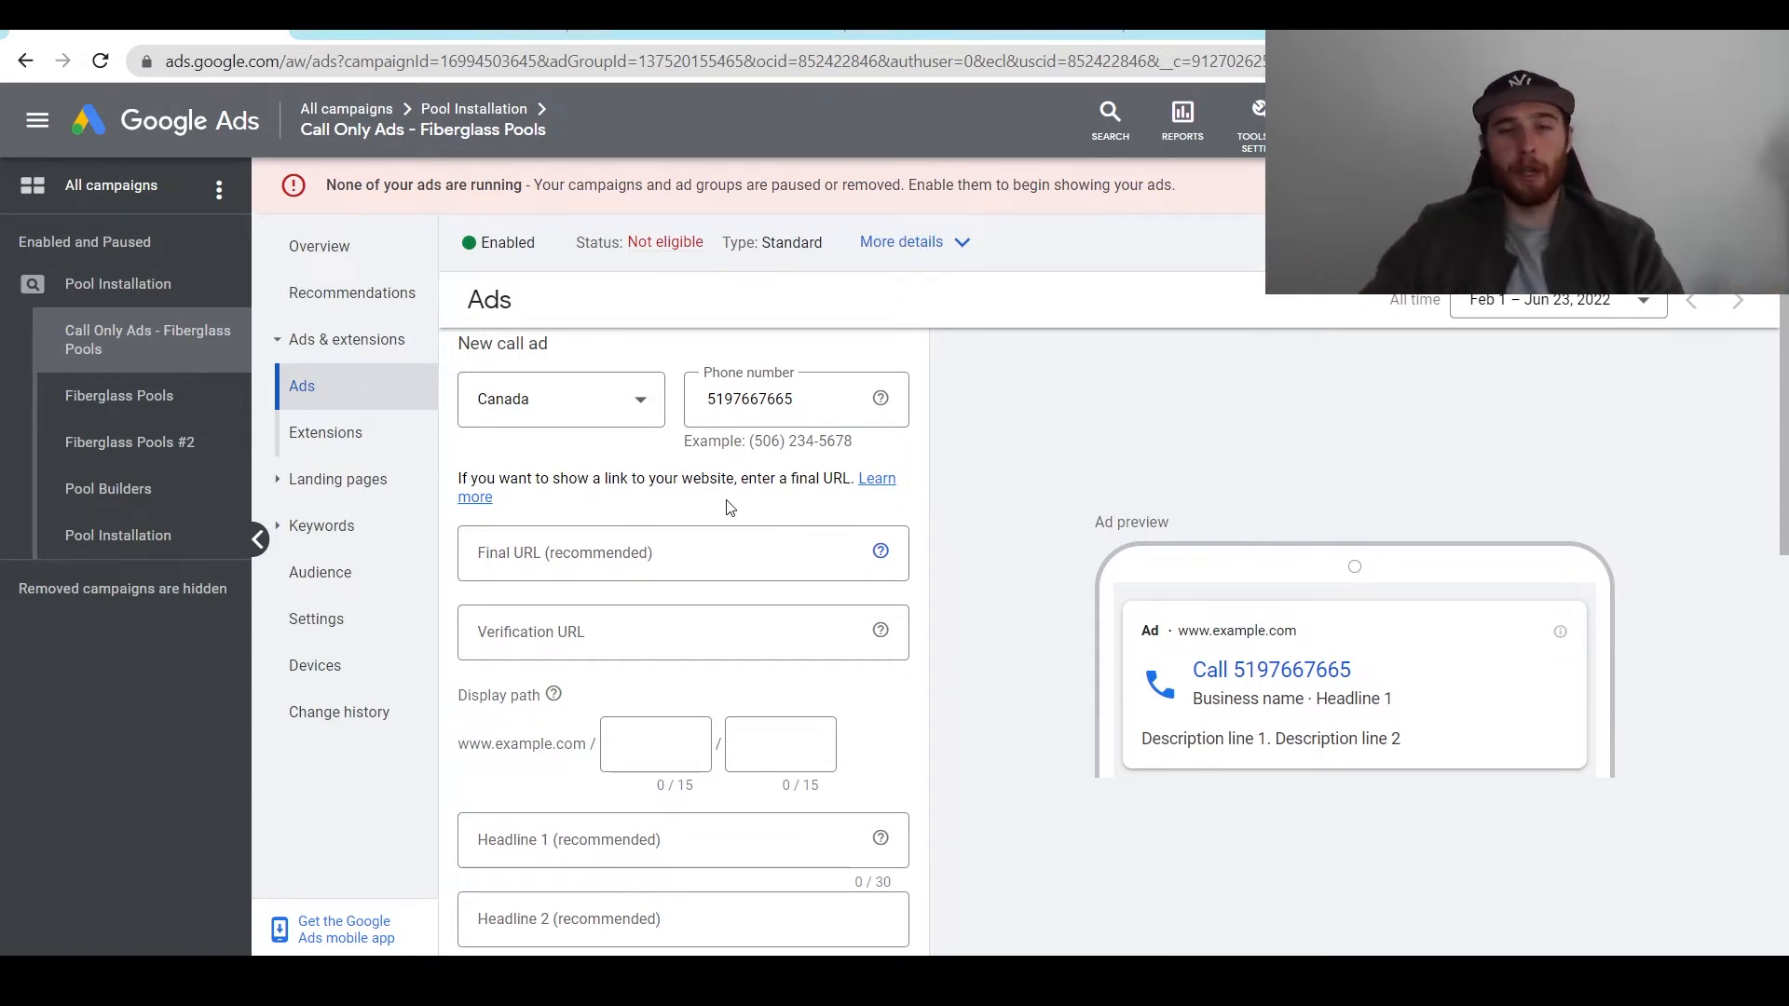
pyautogui.click(685, 560)
pyautogui.write('https://www.tidalpools.ca/')
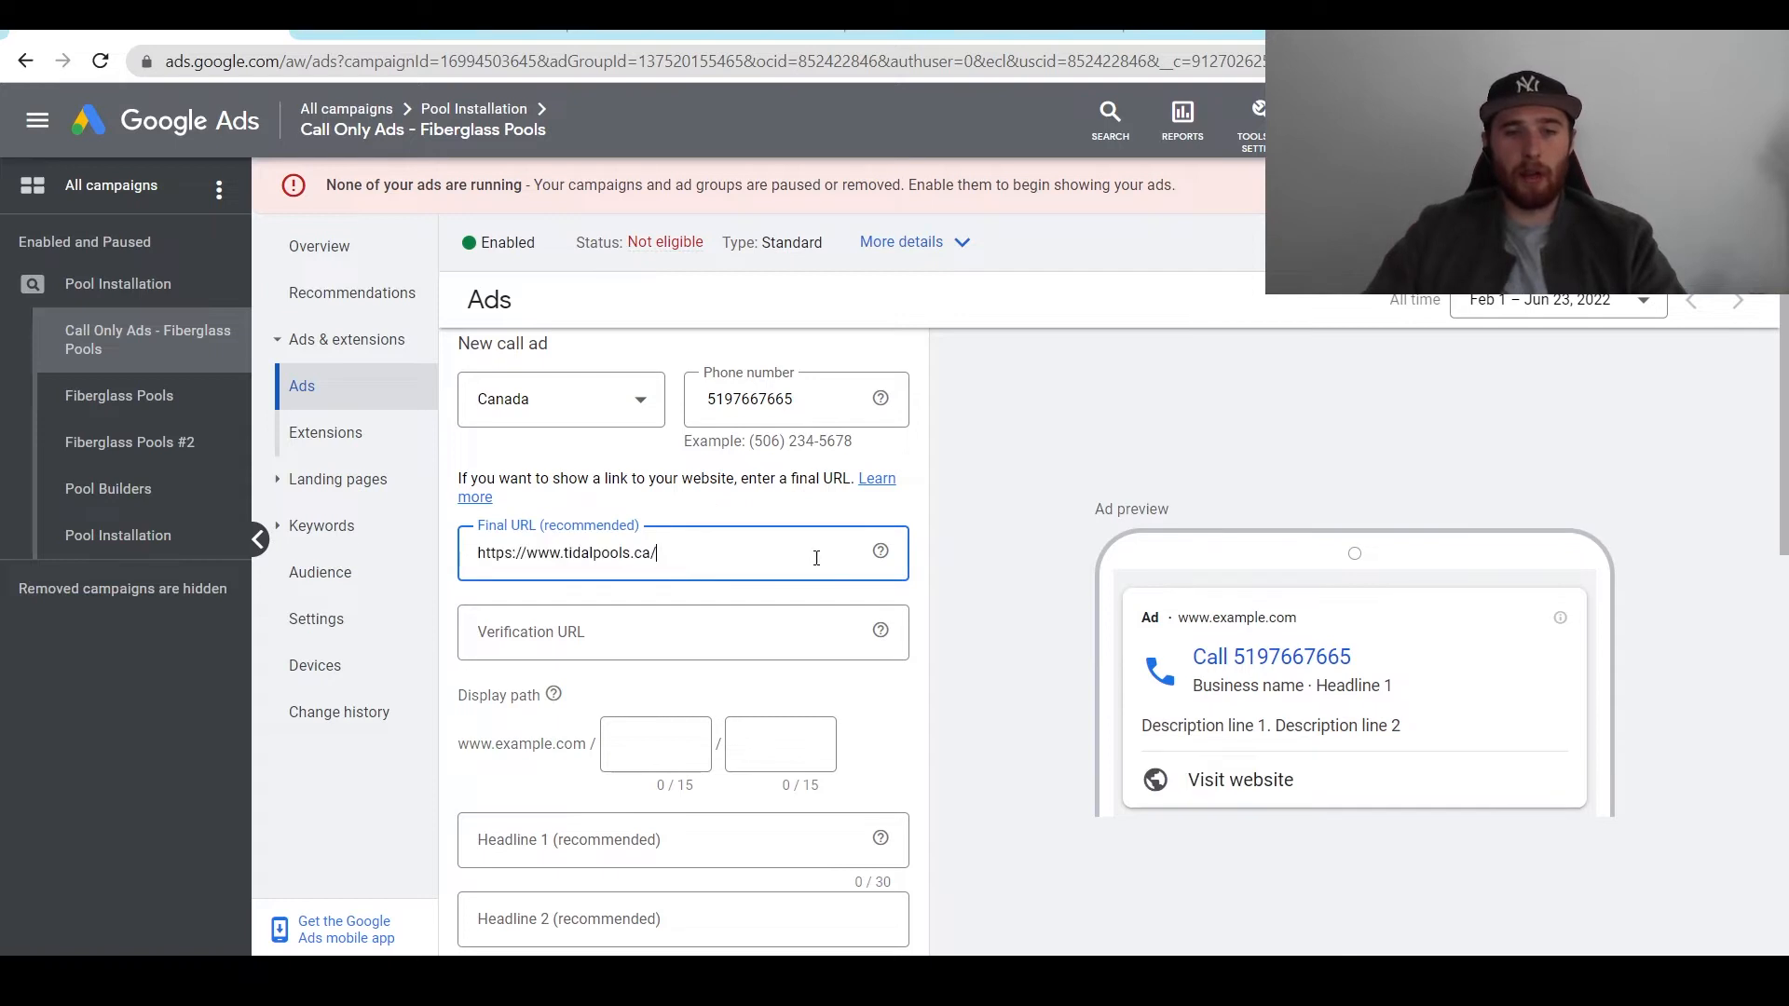
pyautogui.click(711, 637)
pyautogui.write('https://www.tidalpools.ca/')
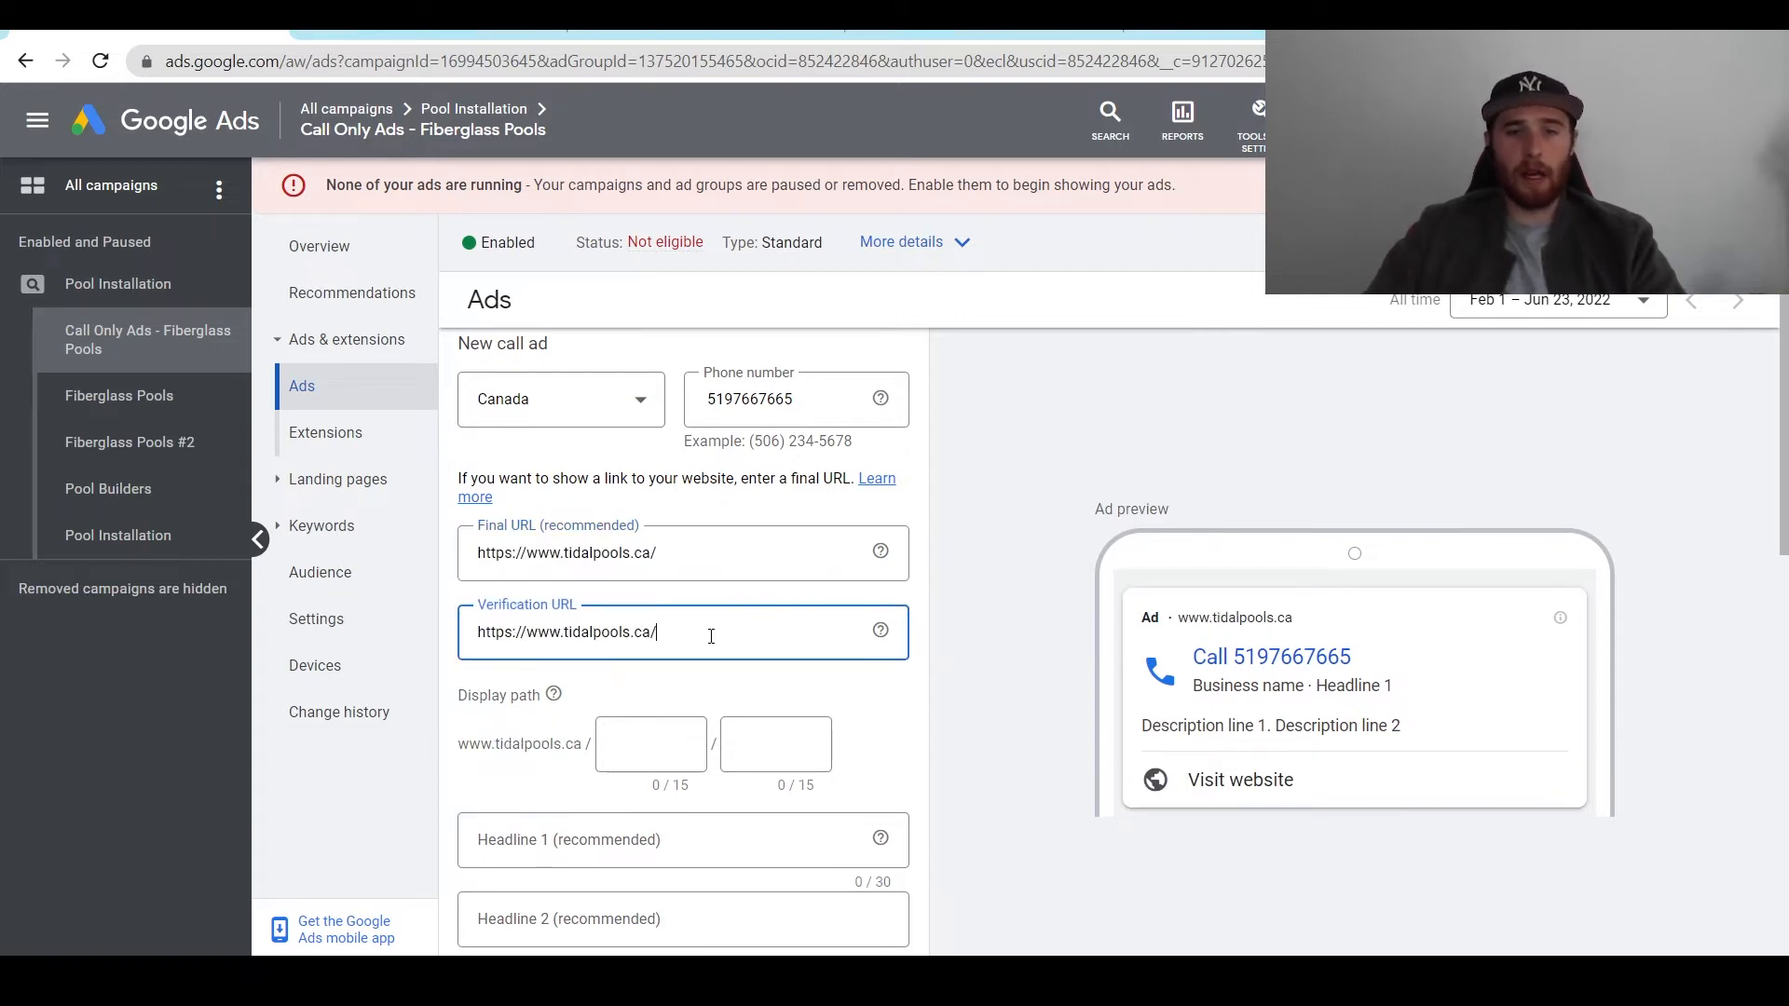
pyautogui.click(974, 528)
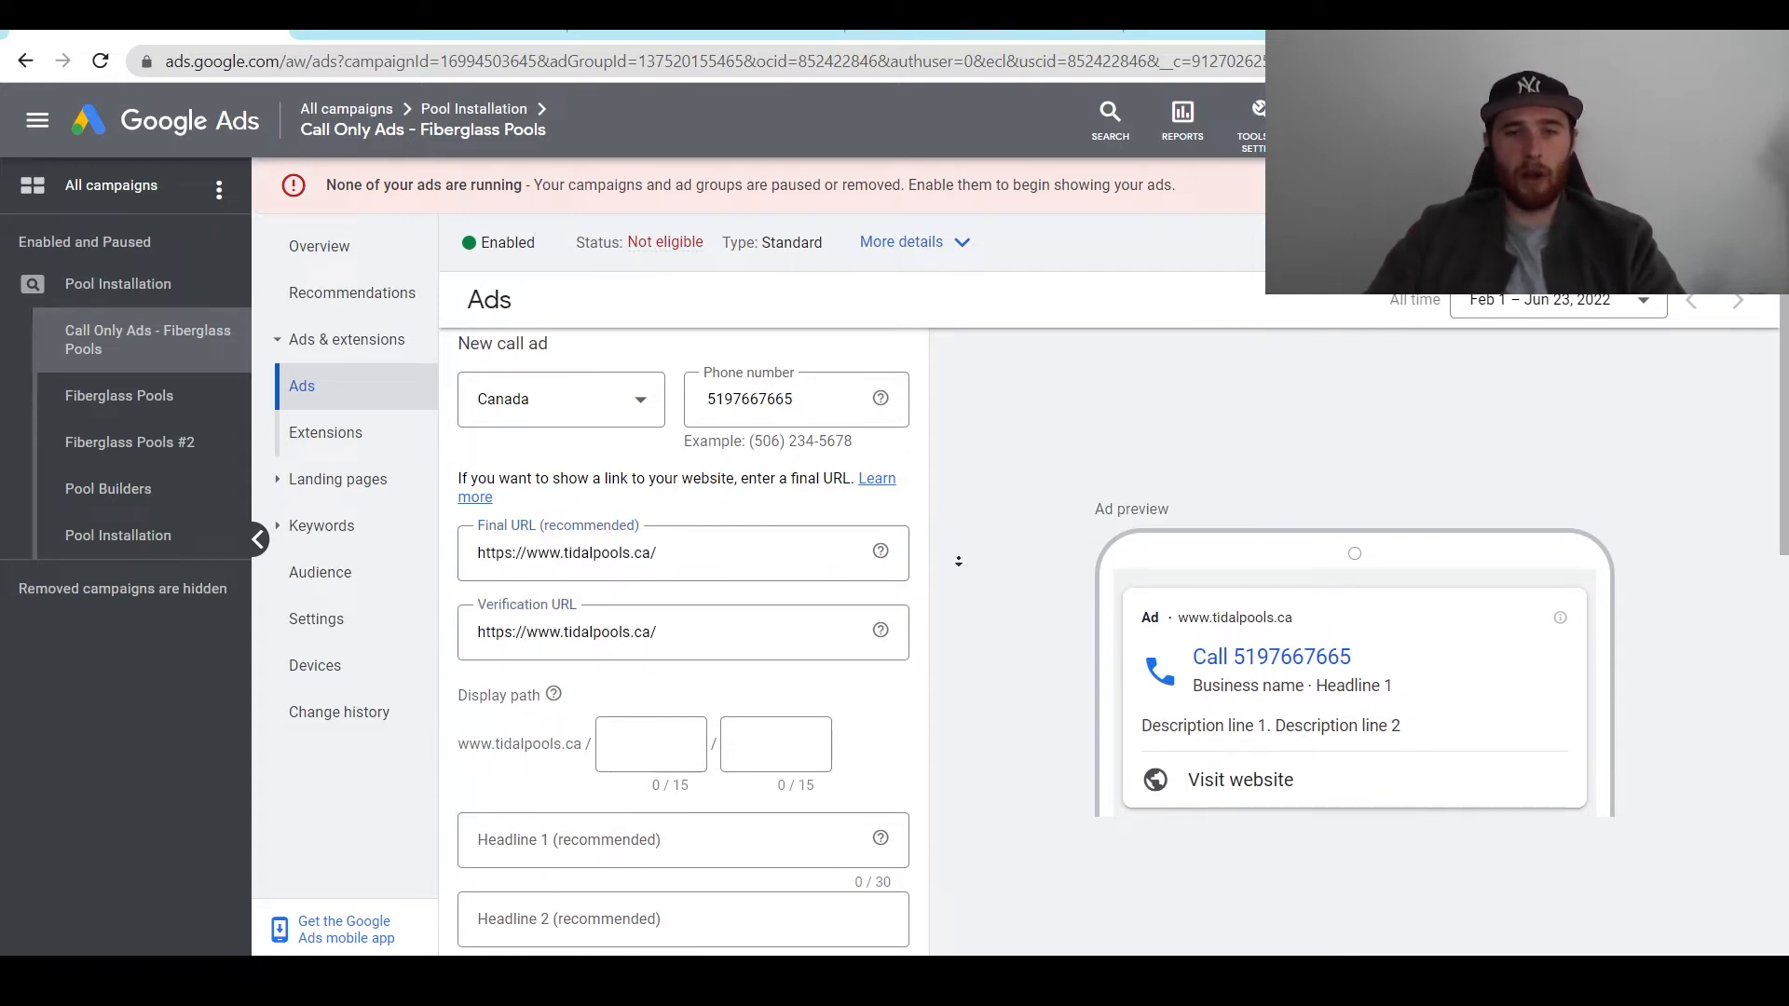
# Step: Fill in the call ad's display path with "fiberglass pool" and "installation"
pyautogui.scroll(-1, 957, 561)
pyautogui.scroll(-2, 957, 561)
pyautogui.click(627, 641)
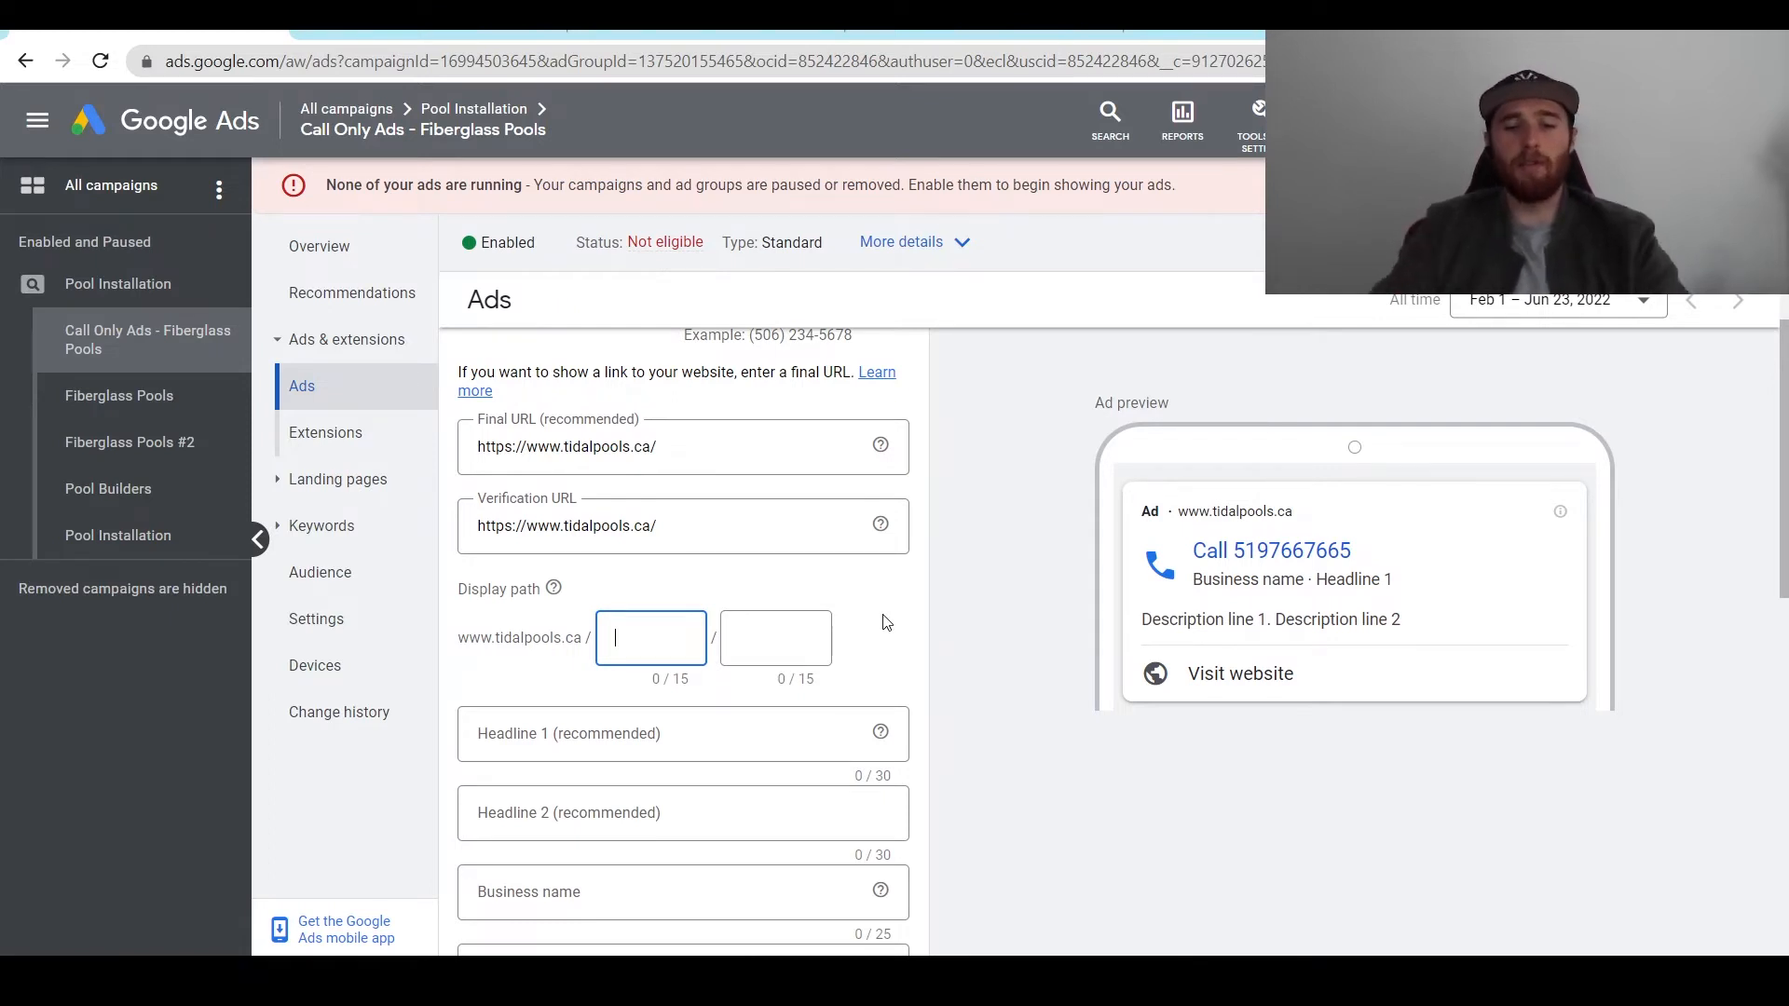
pyautogui.write('fiberglas')
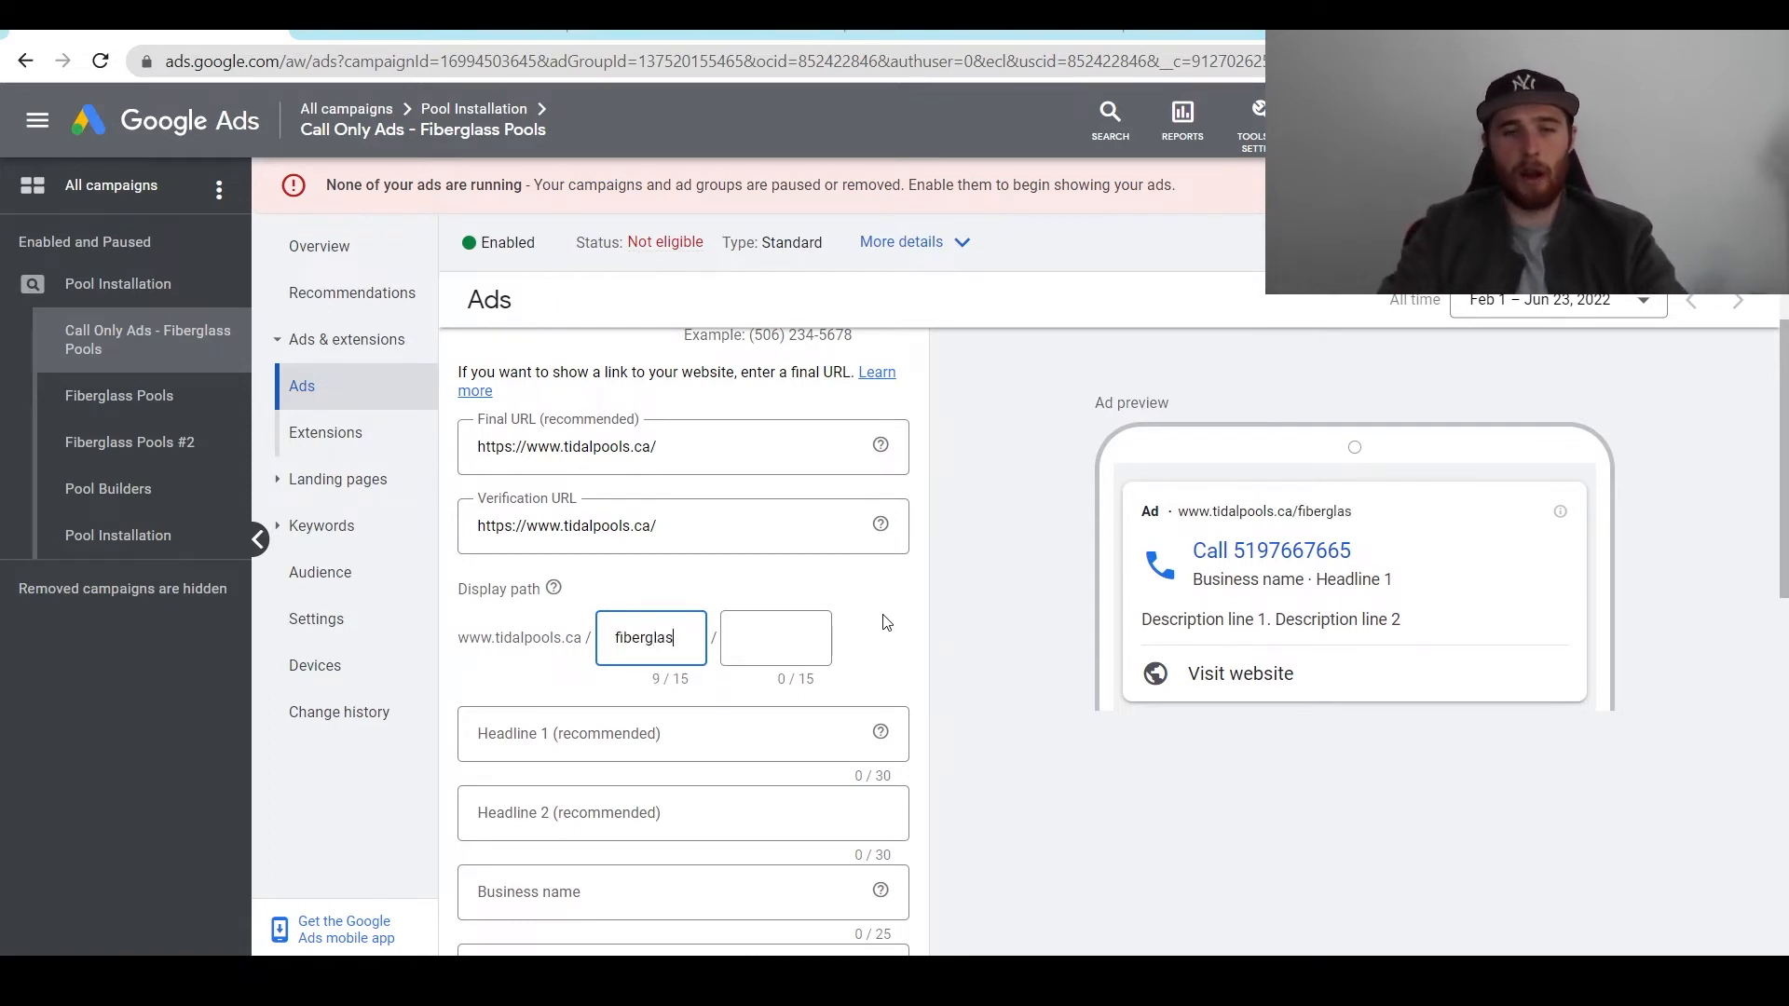
pyautogui.write('s')
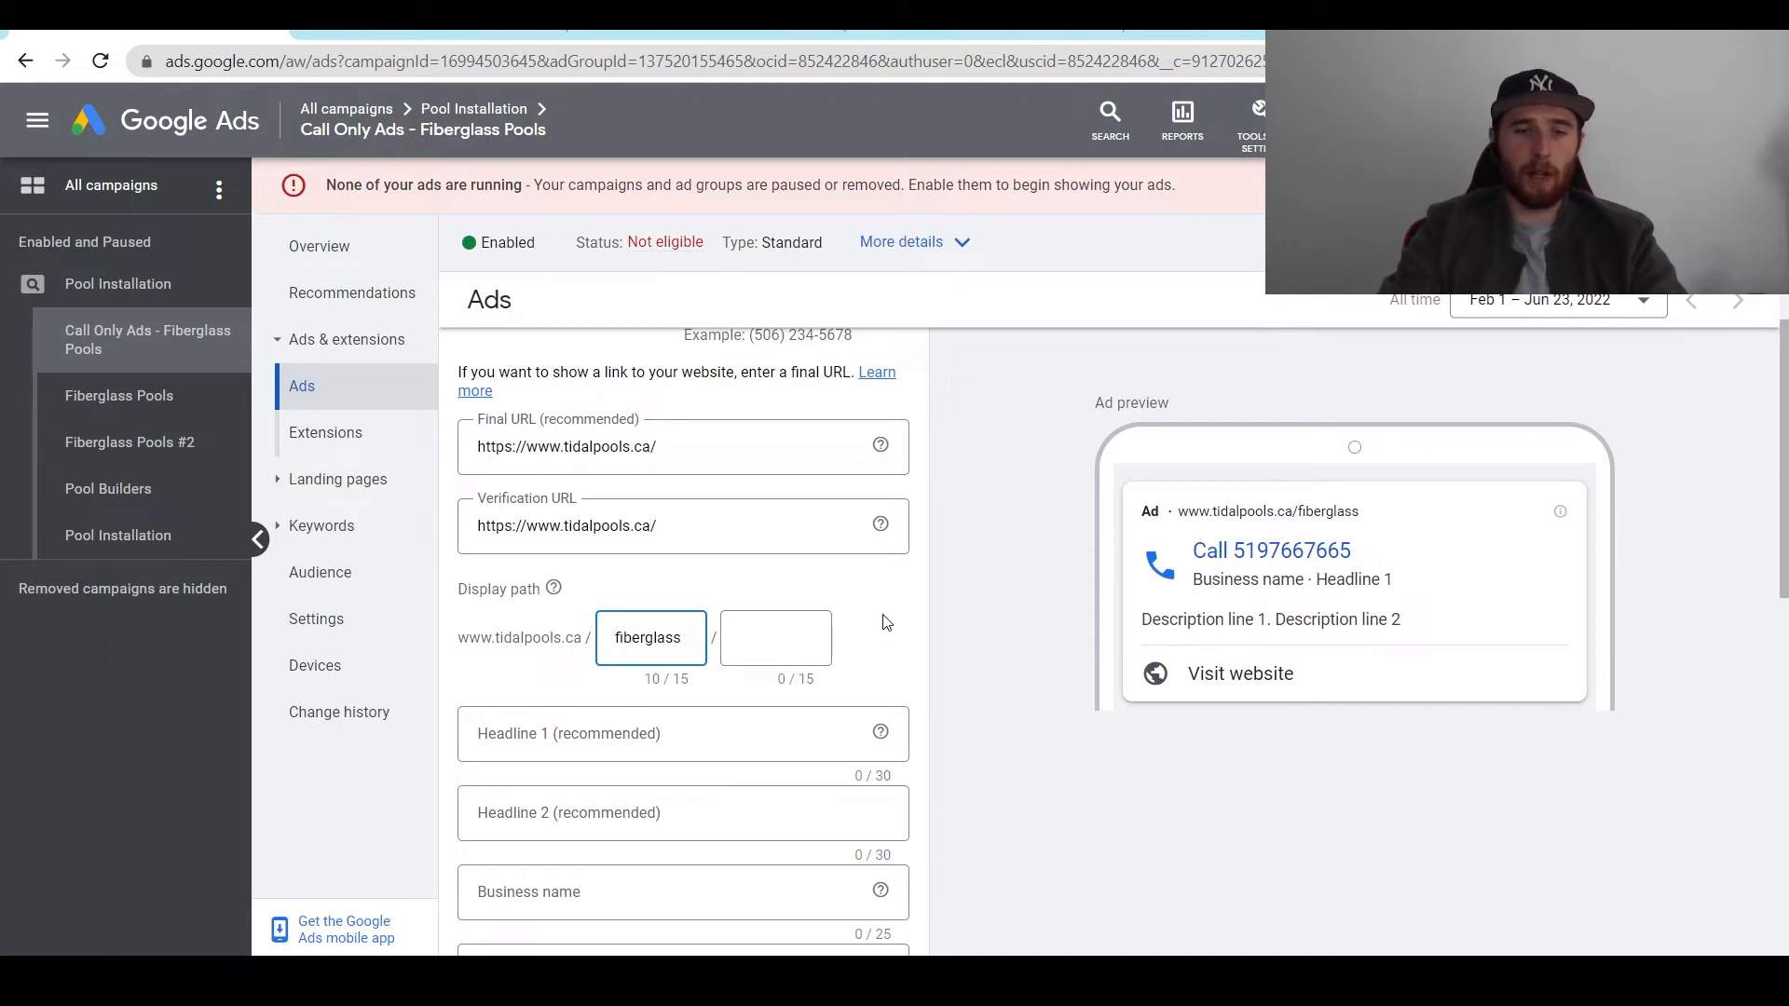
pyautogui.write(' pool')
pyautogui.press('Tab')
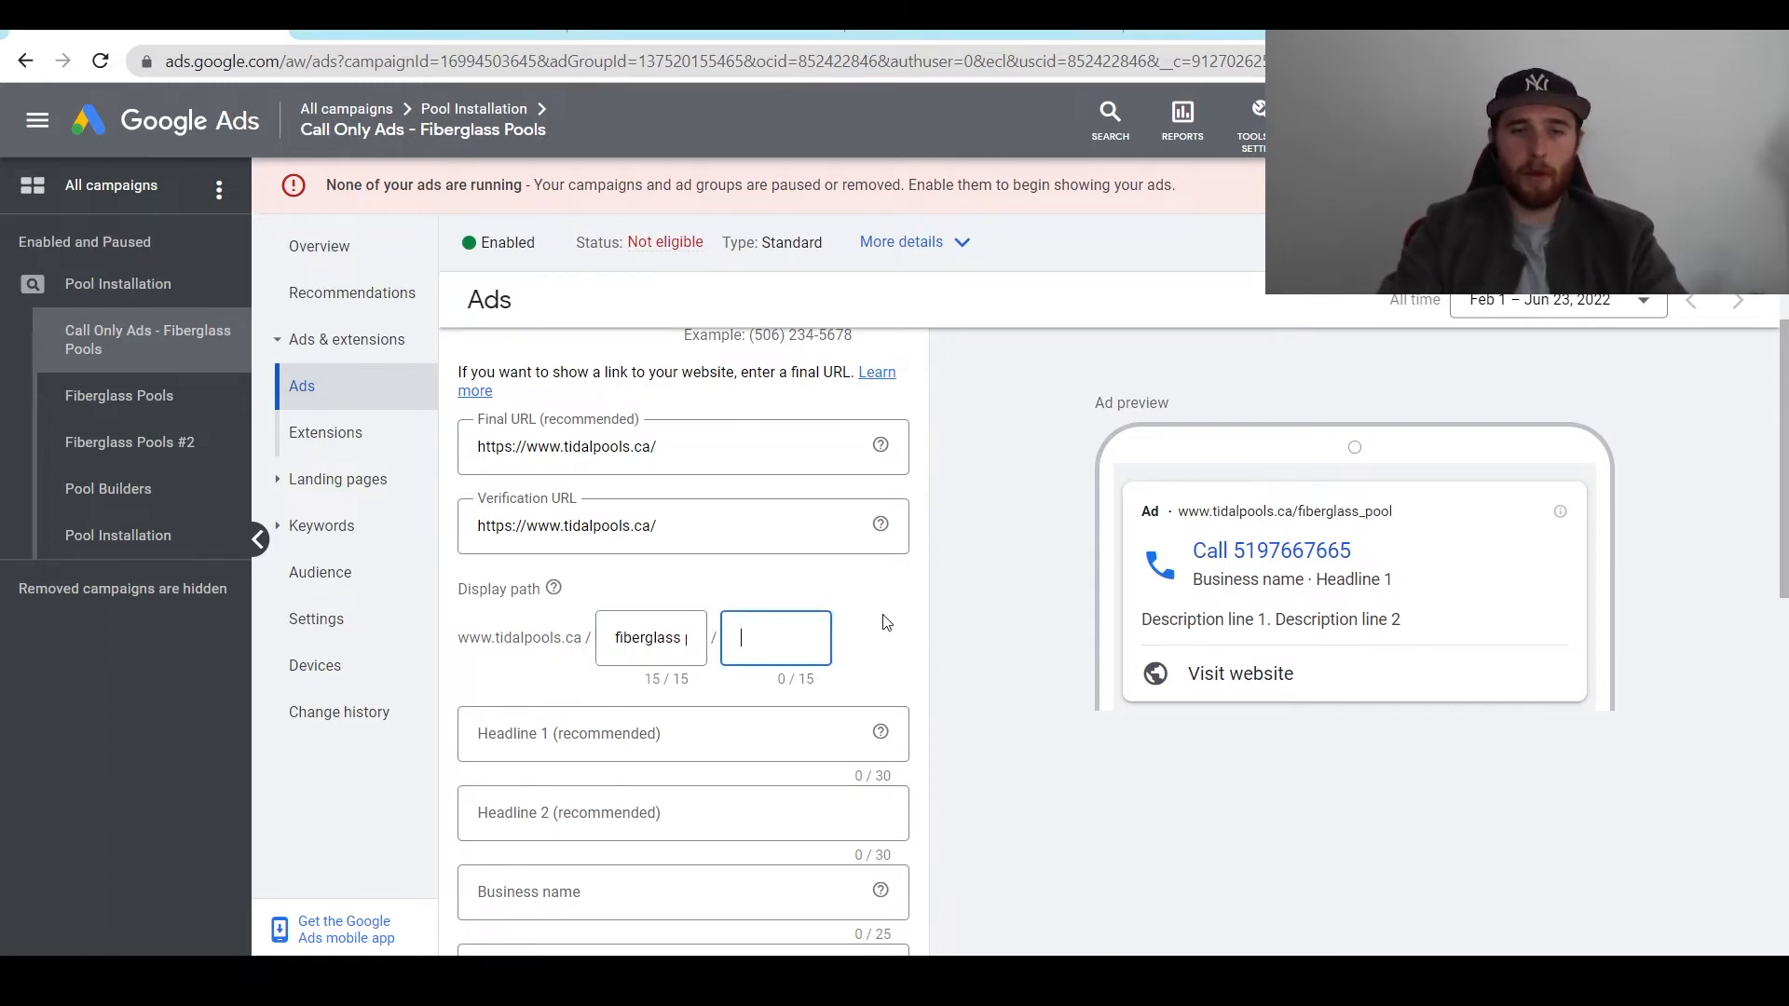
pyautogui.write('installation')
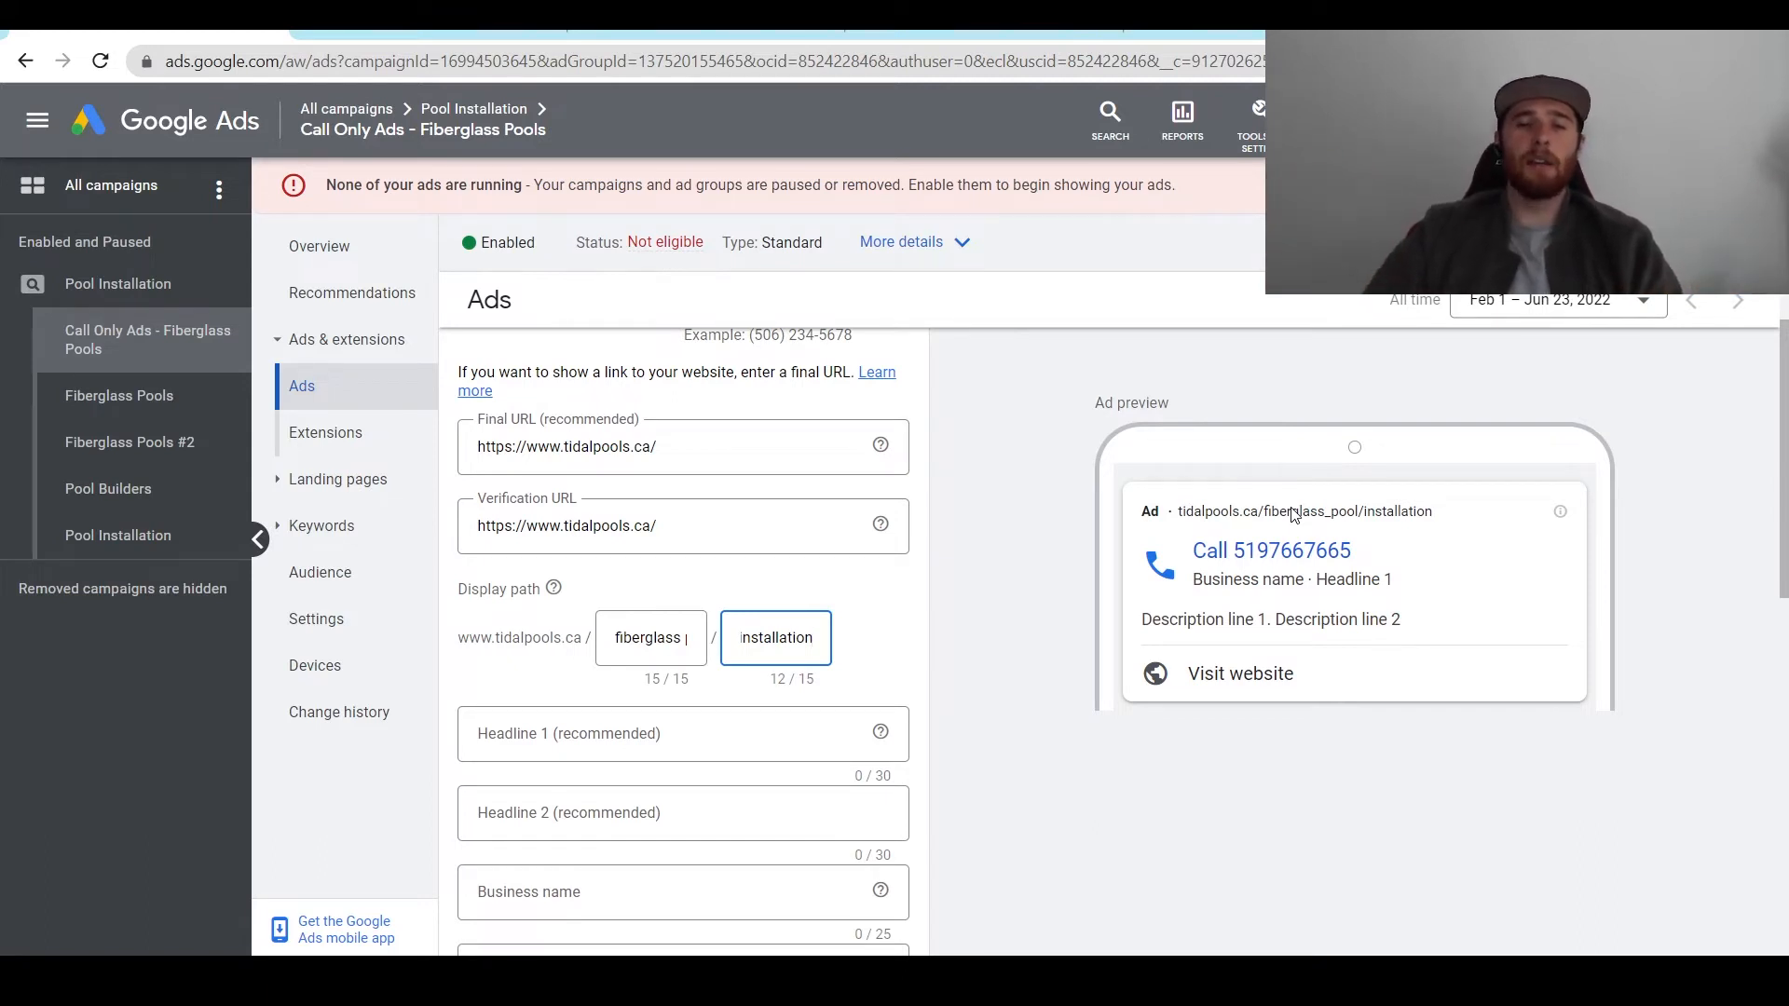
# Step: Enter "Fiberglass Pool Installation" as headline 1 of the call ad
pyautogui.scroll(-2, 949, 600)
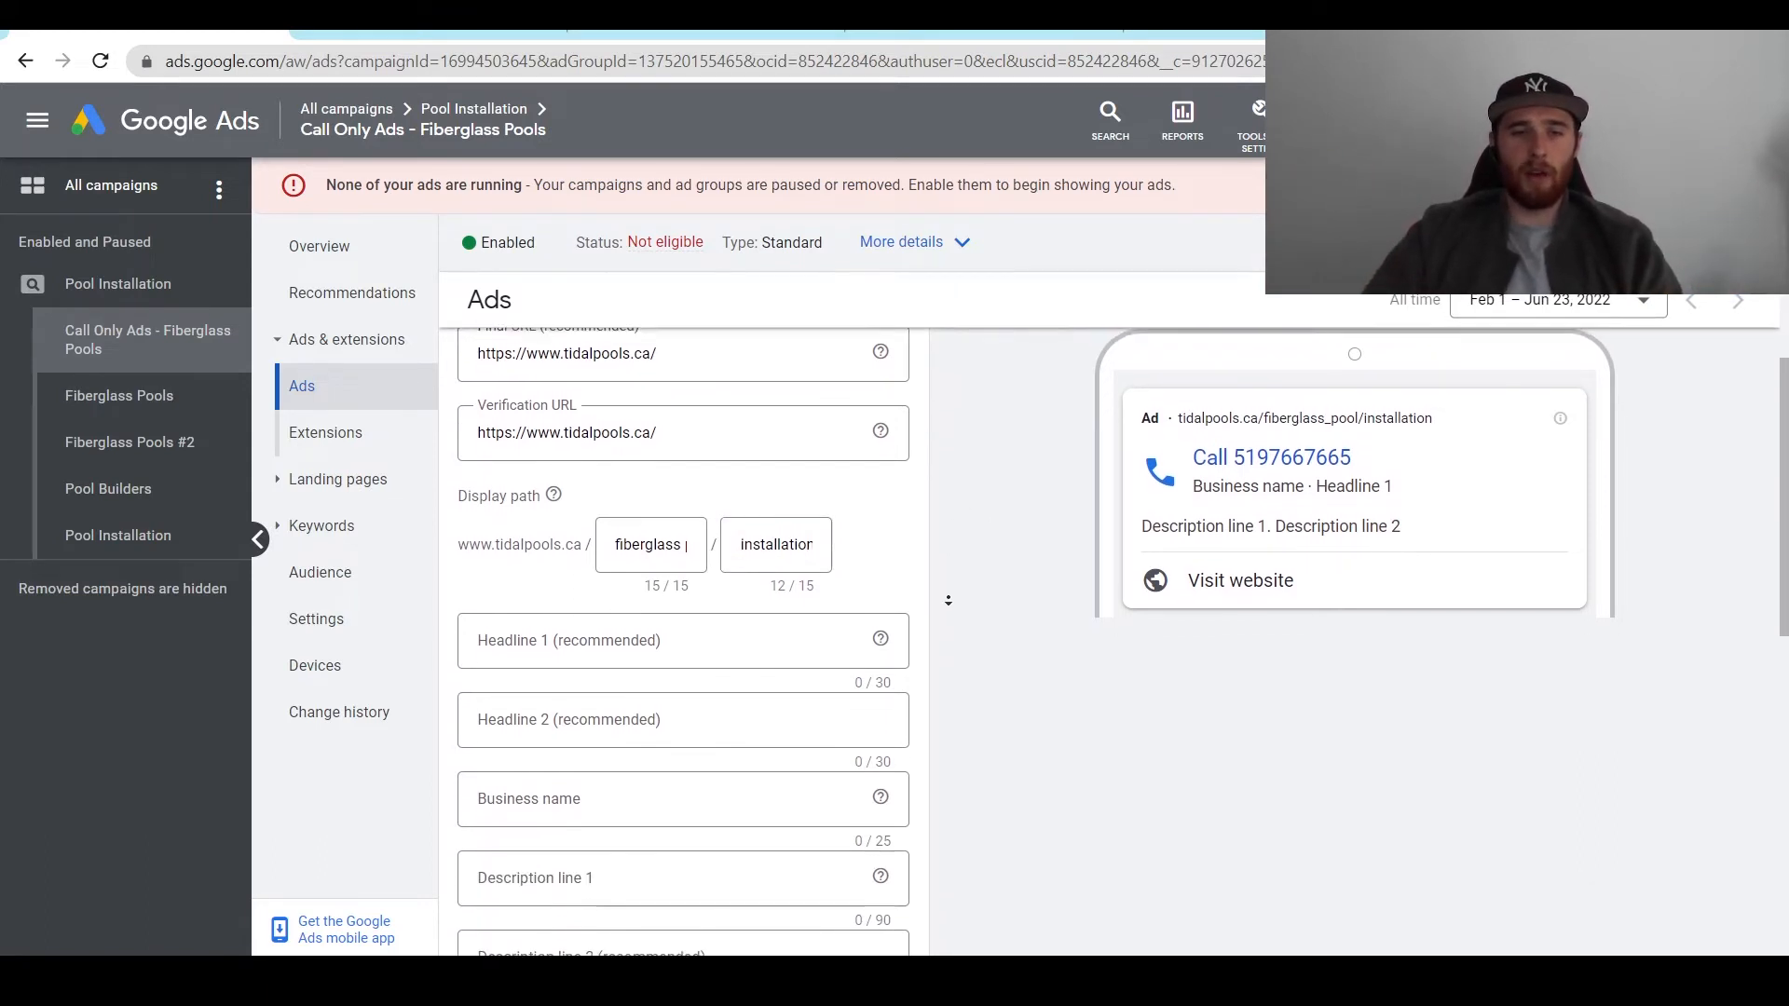
pyautogui.scroll(-2, 949, 600)
pyautogui.press('Tab')
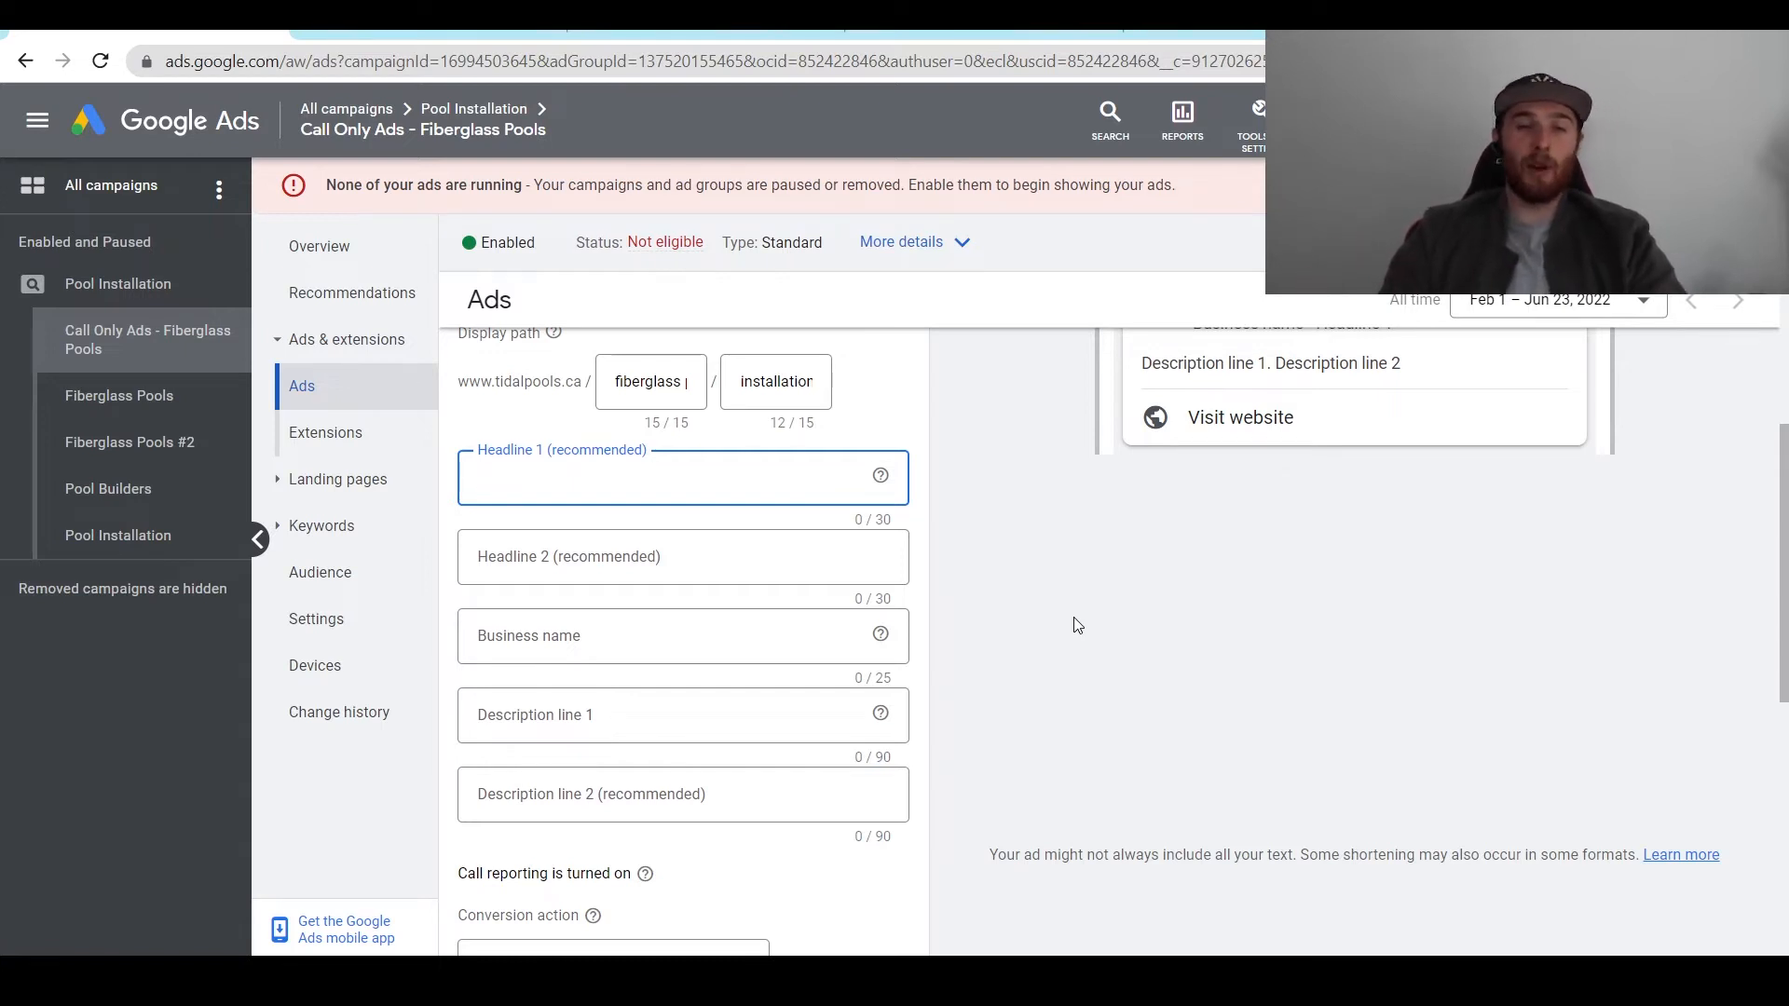
pyautogui.write('Fiberglass')
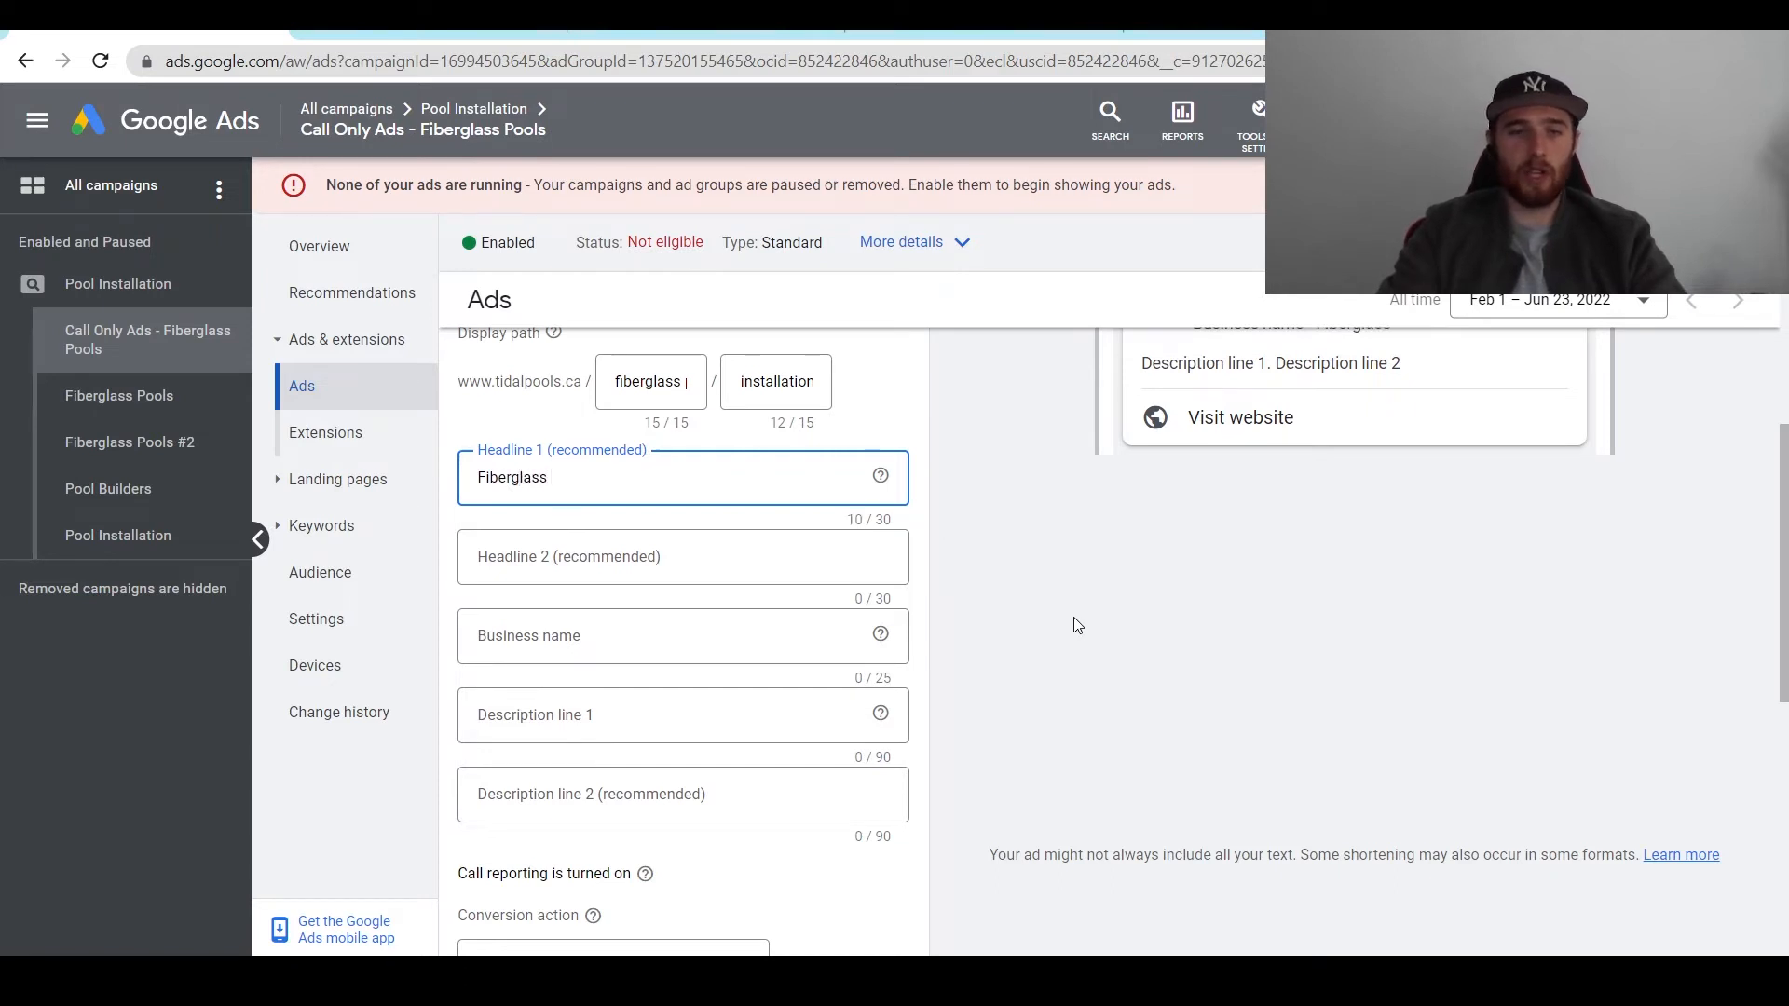
pyautogui.write(' Pool ')
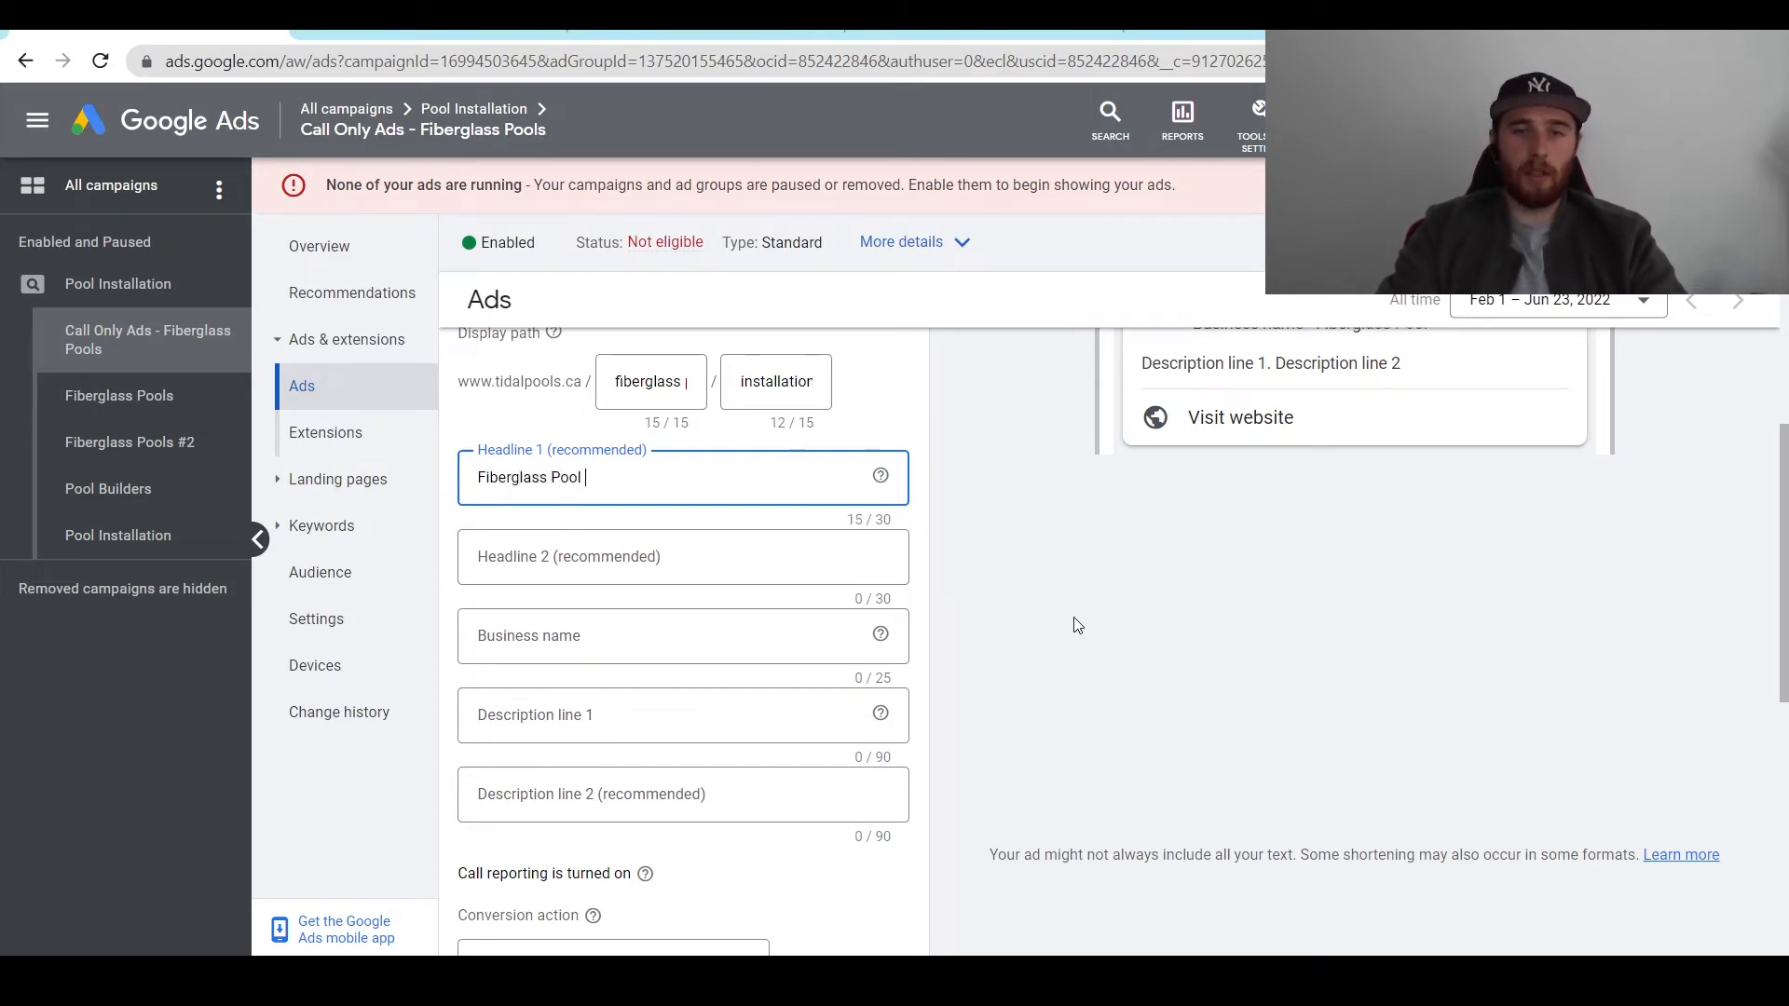
pyautogui.write('Installation')
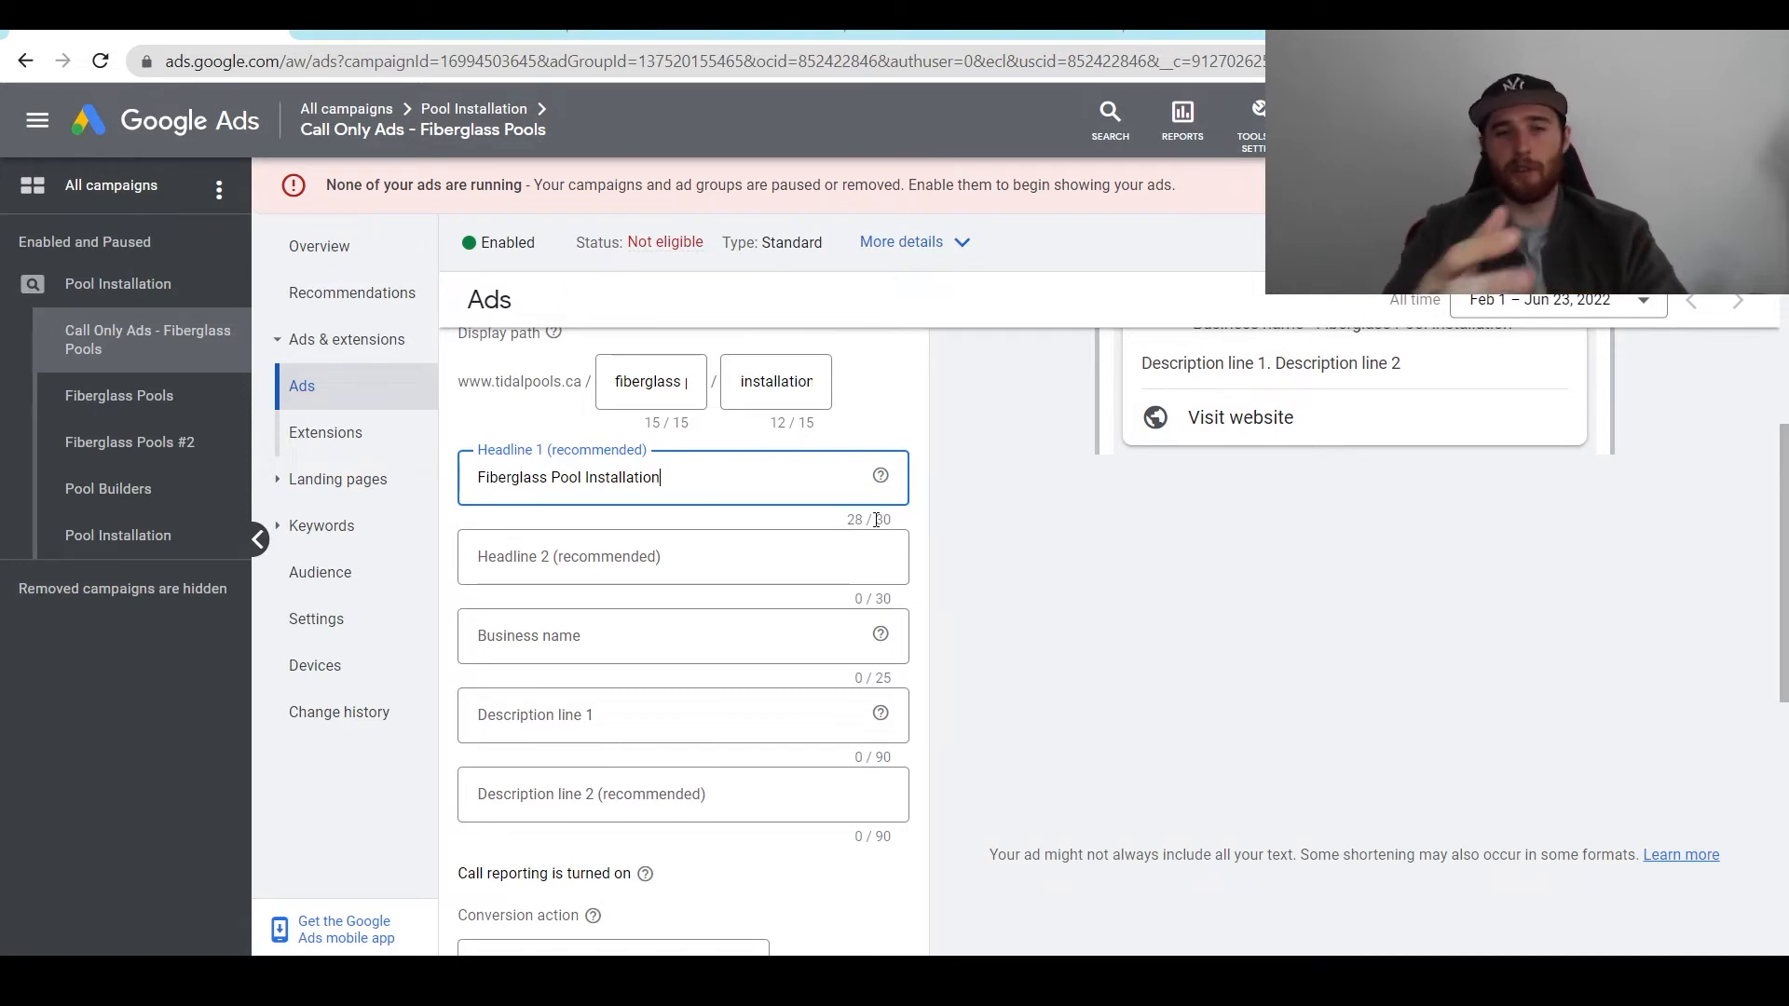
# Step: Enter "Call Now Now For A Free Quote" as headline 2 of the call ad
pyautogui.click(742, 553)
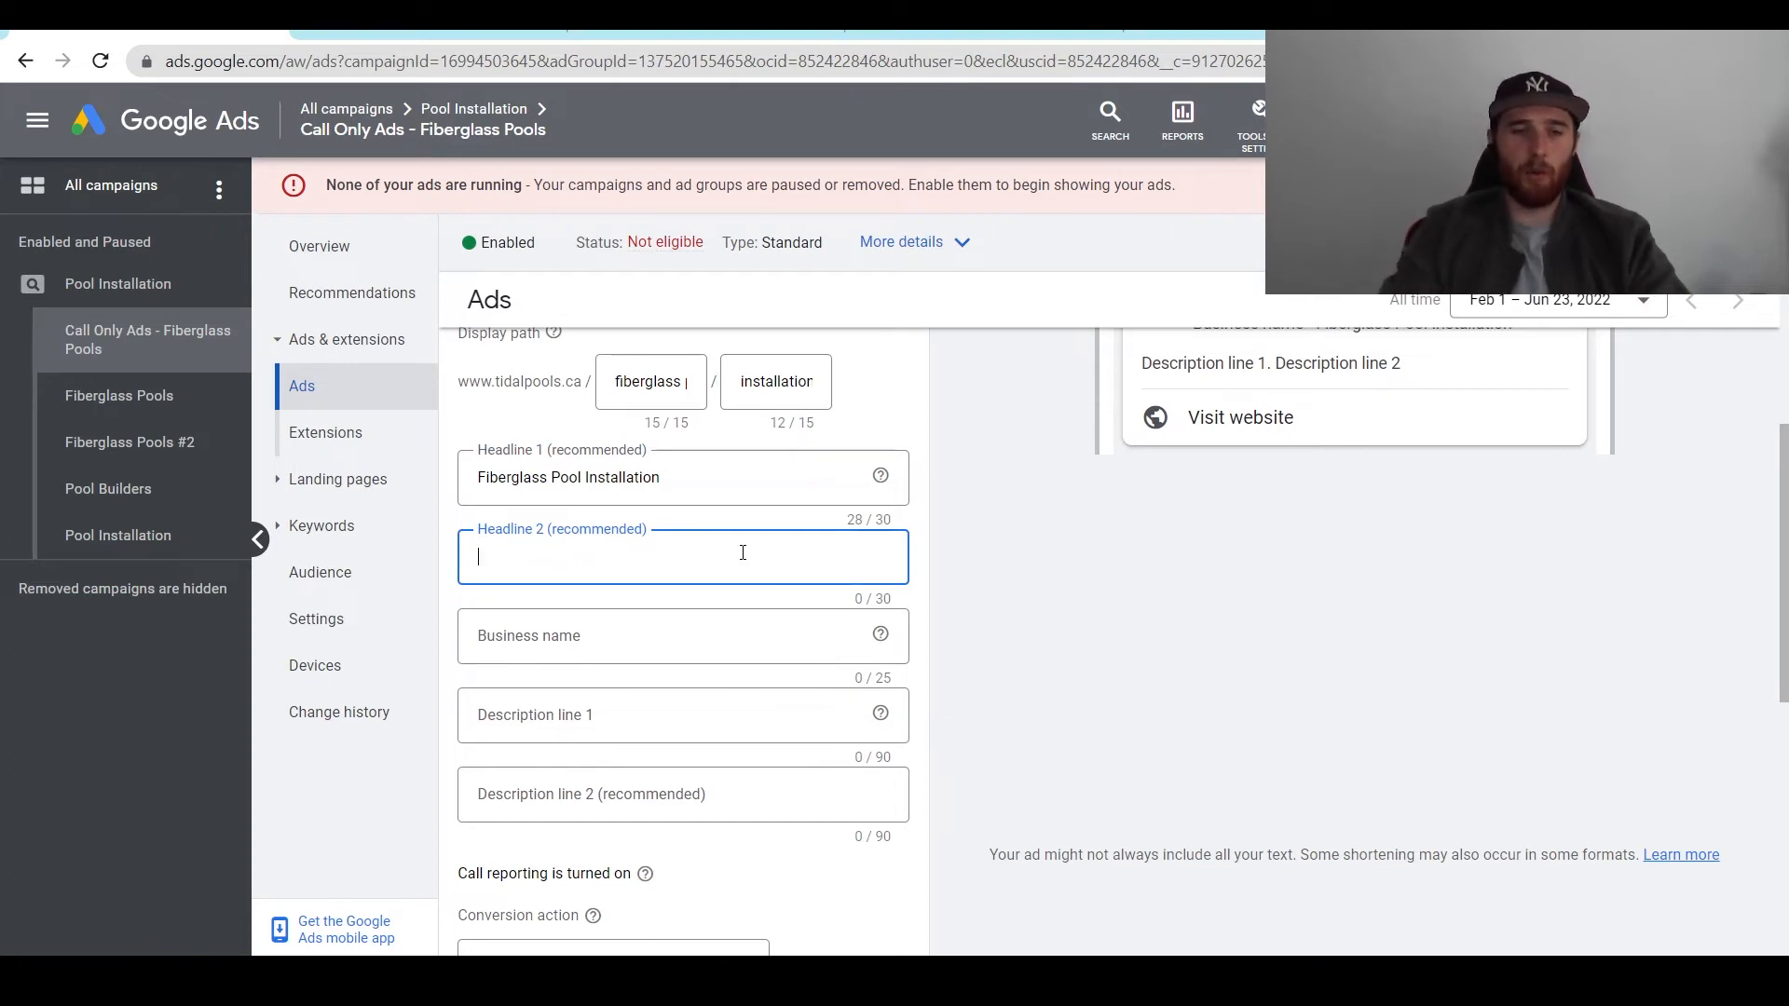
pyautogui.write('Call ')
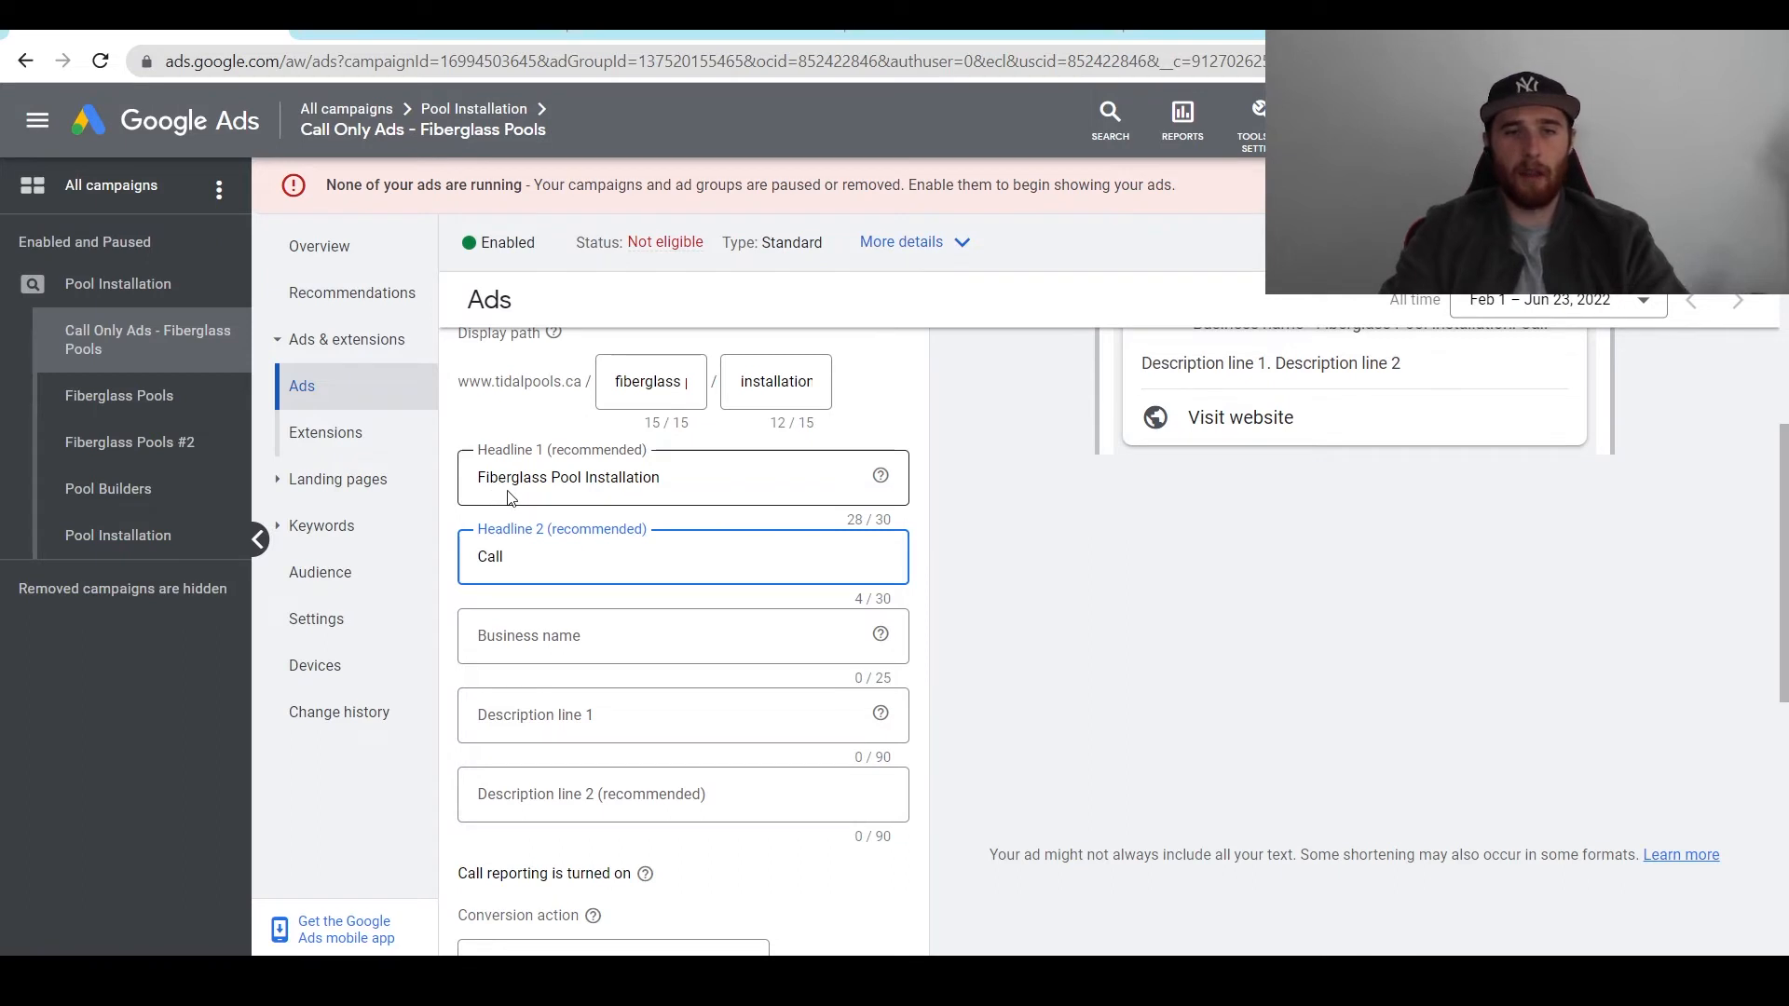
pyautogui.write('N')
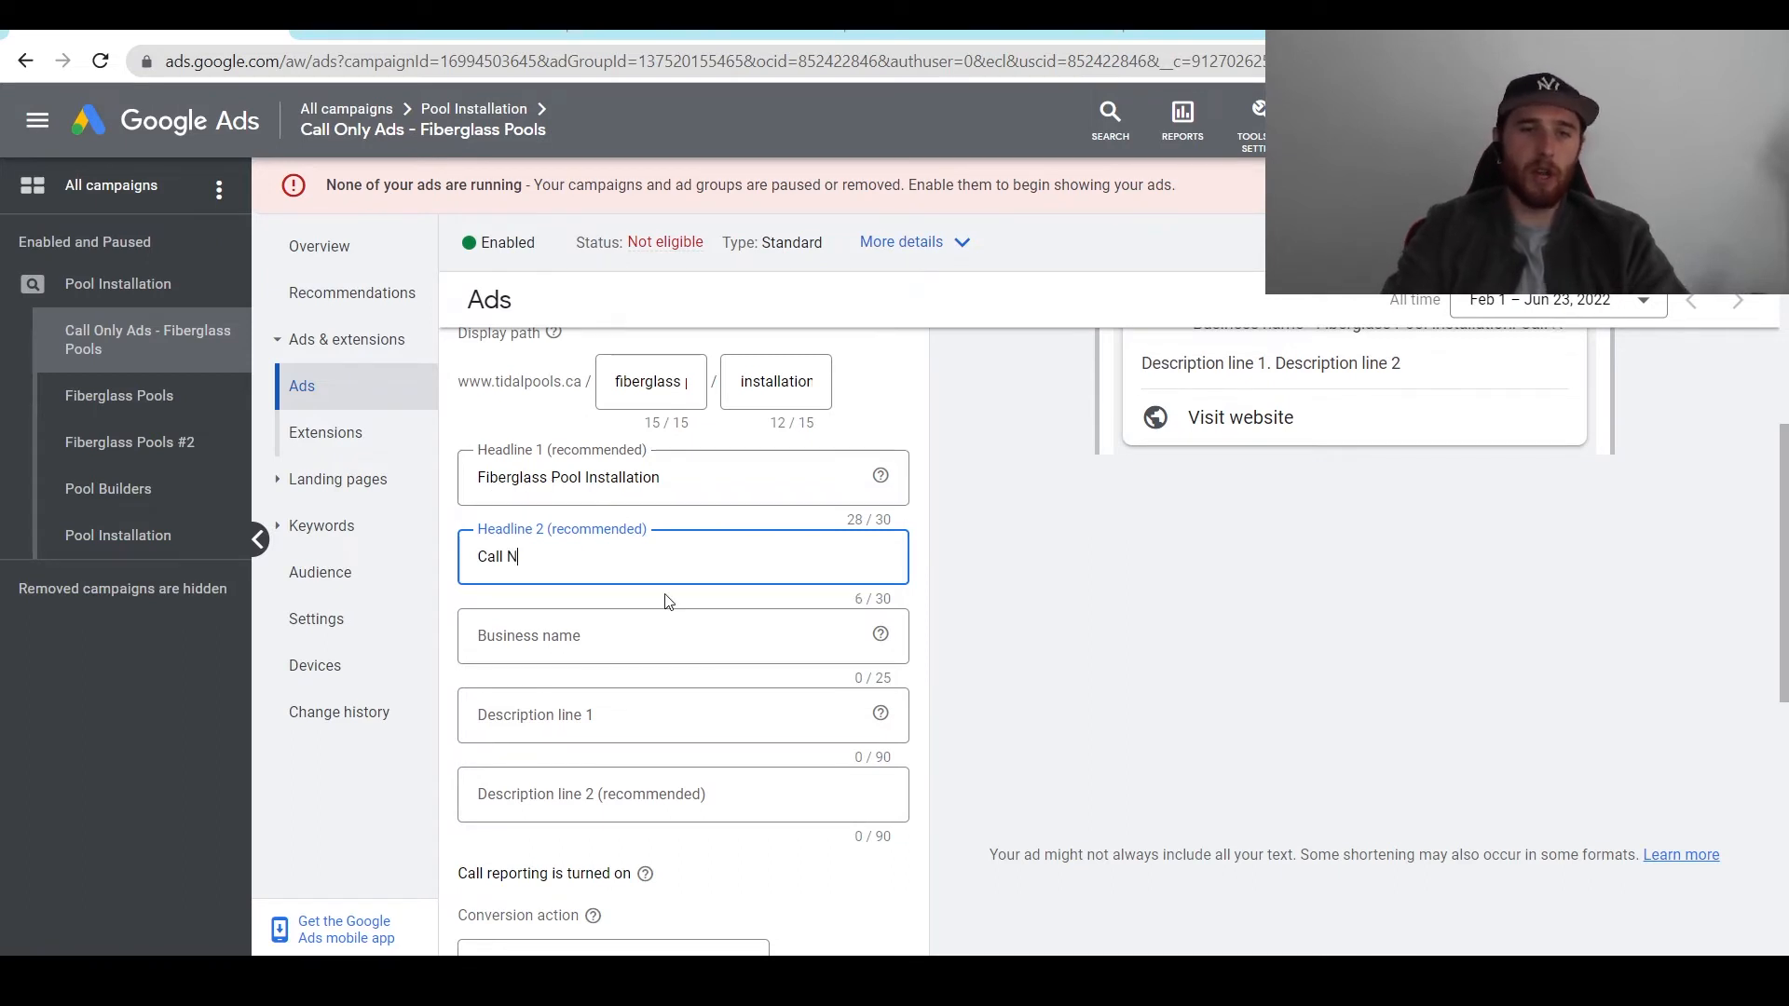
pyautogui.write('ow Now Fo')
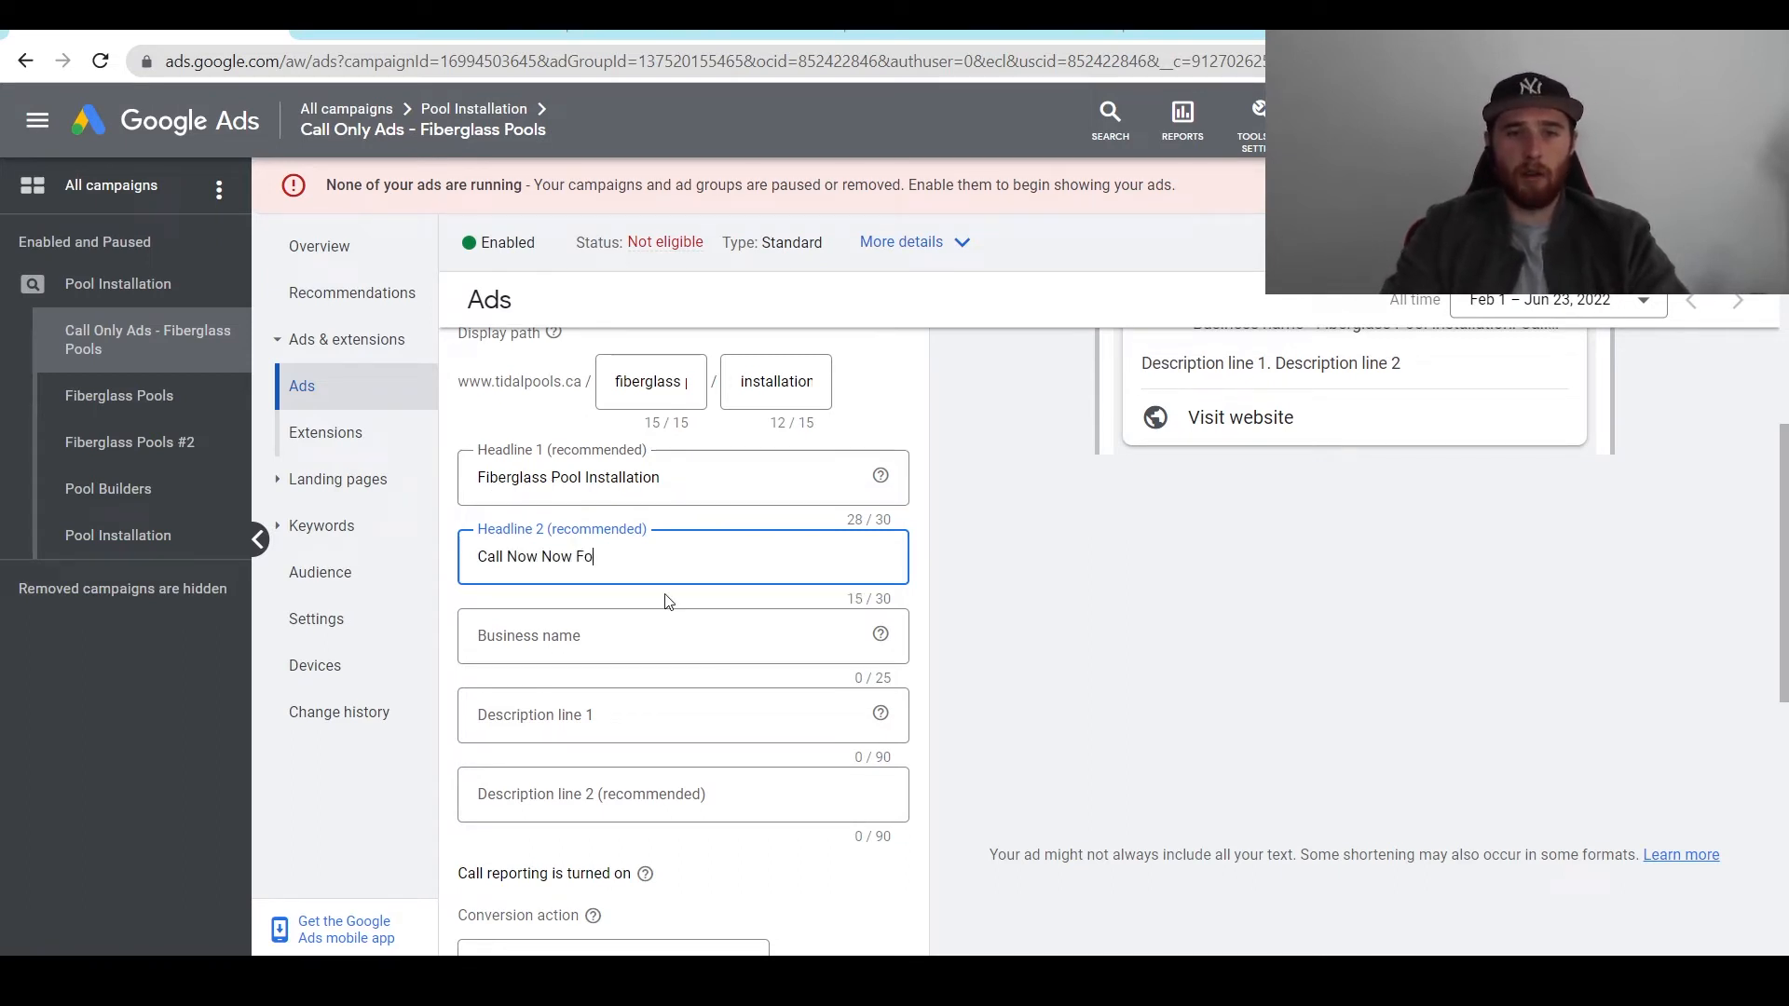
pyautogui.write('r A Free Q')
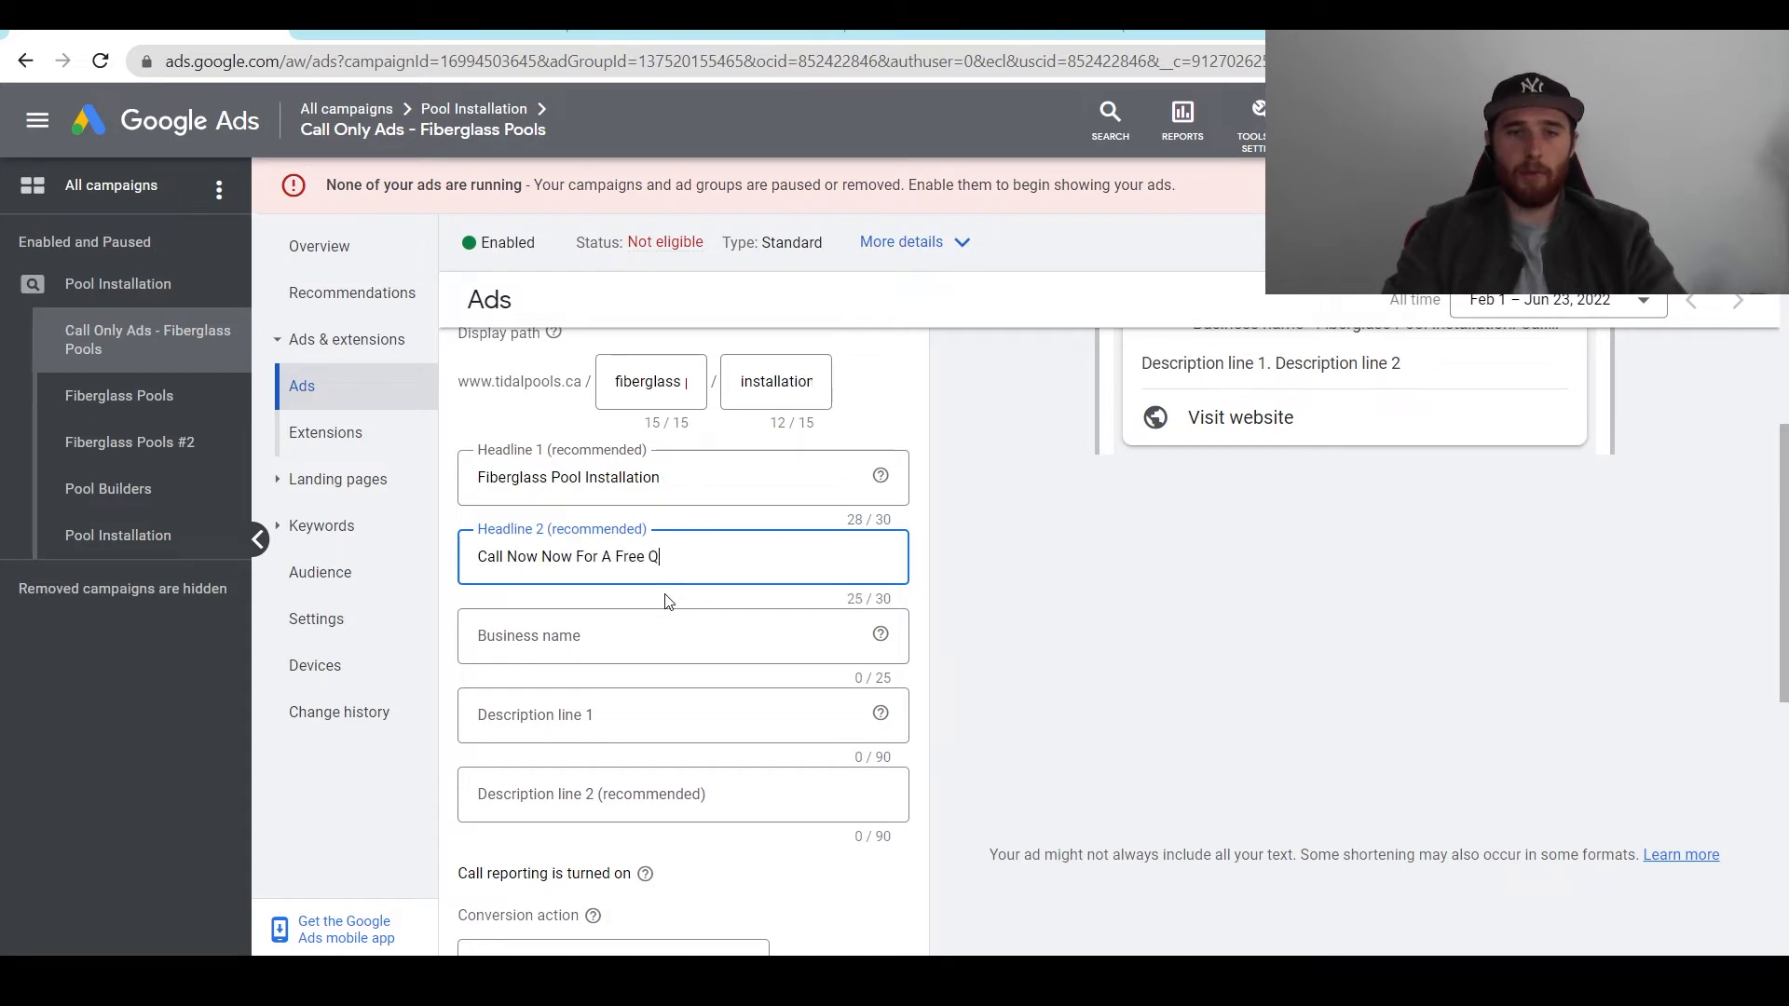
pyautogui.write('uote')
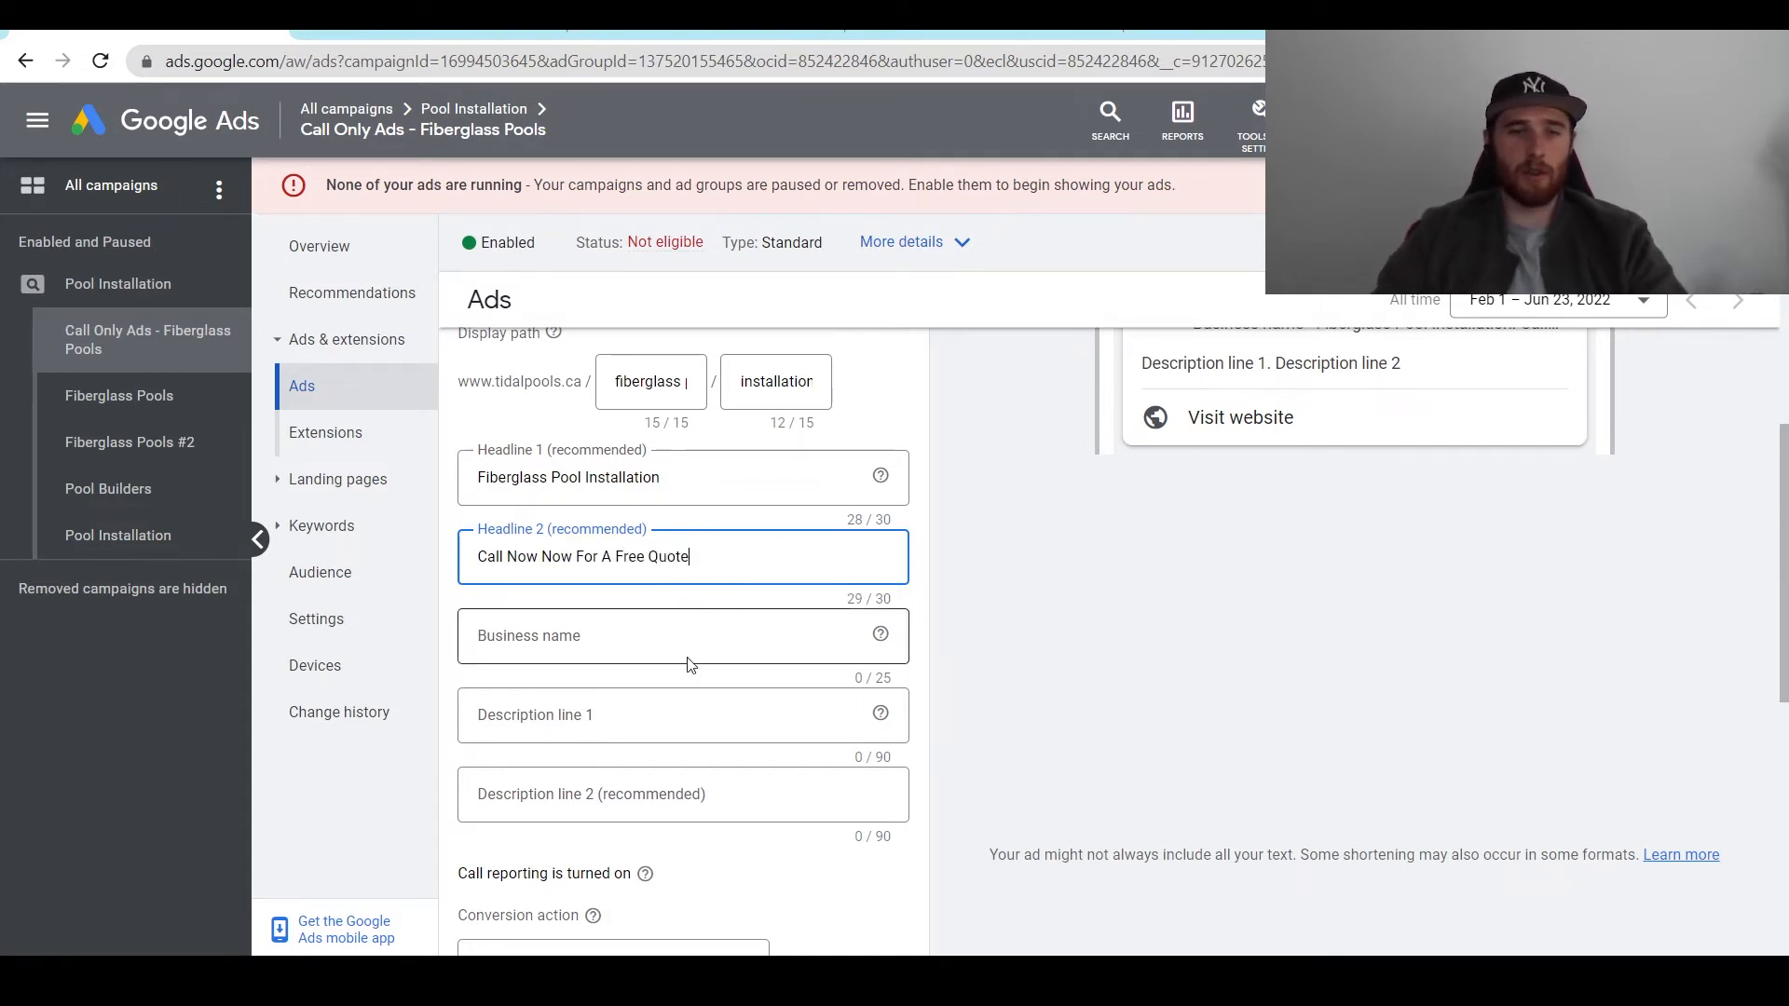
# Step: Set the call ad's business name to "Tidal Pools"
pyautogui.click(586, 637)
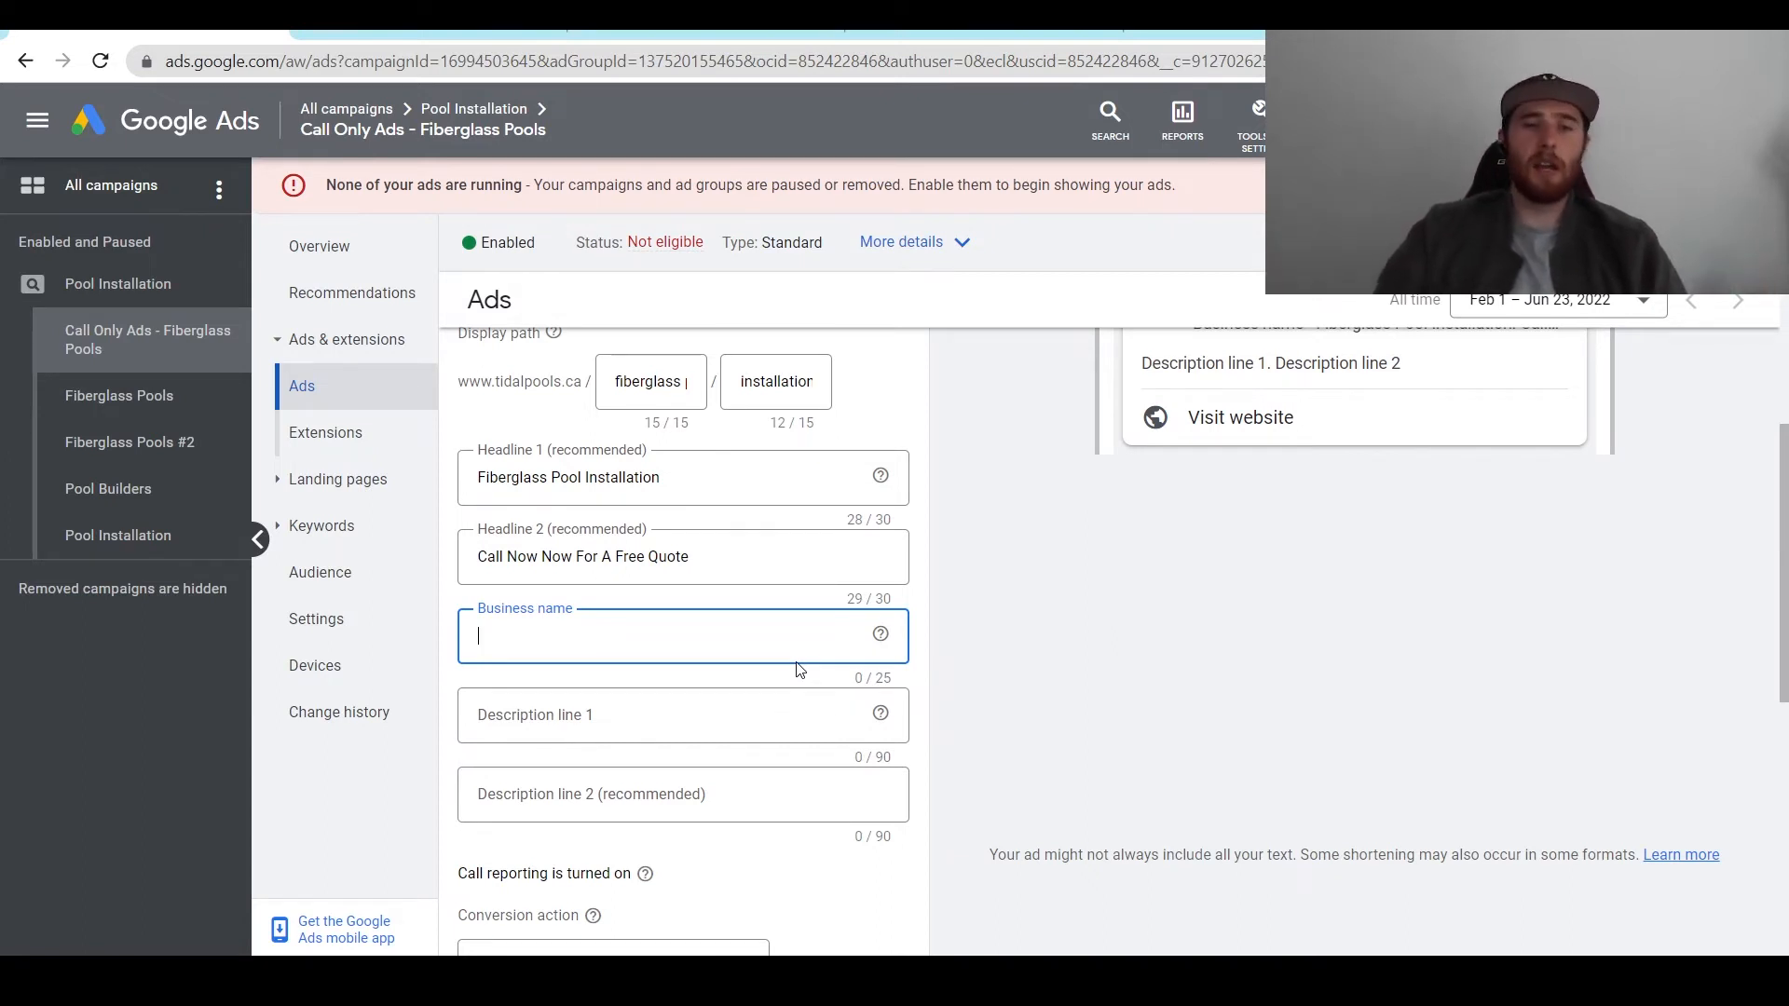
pyautogui.write('Tig')
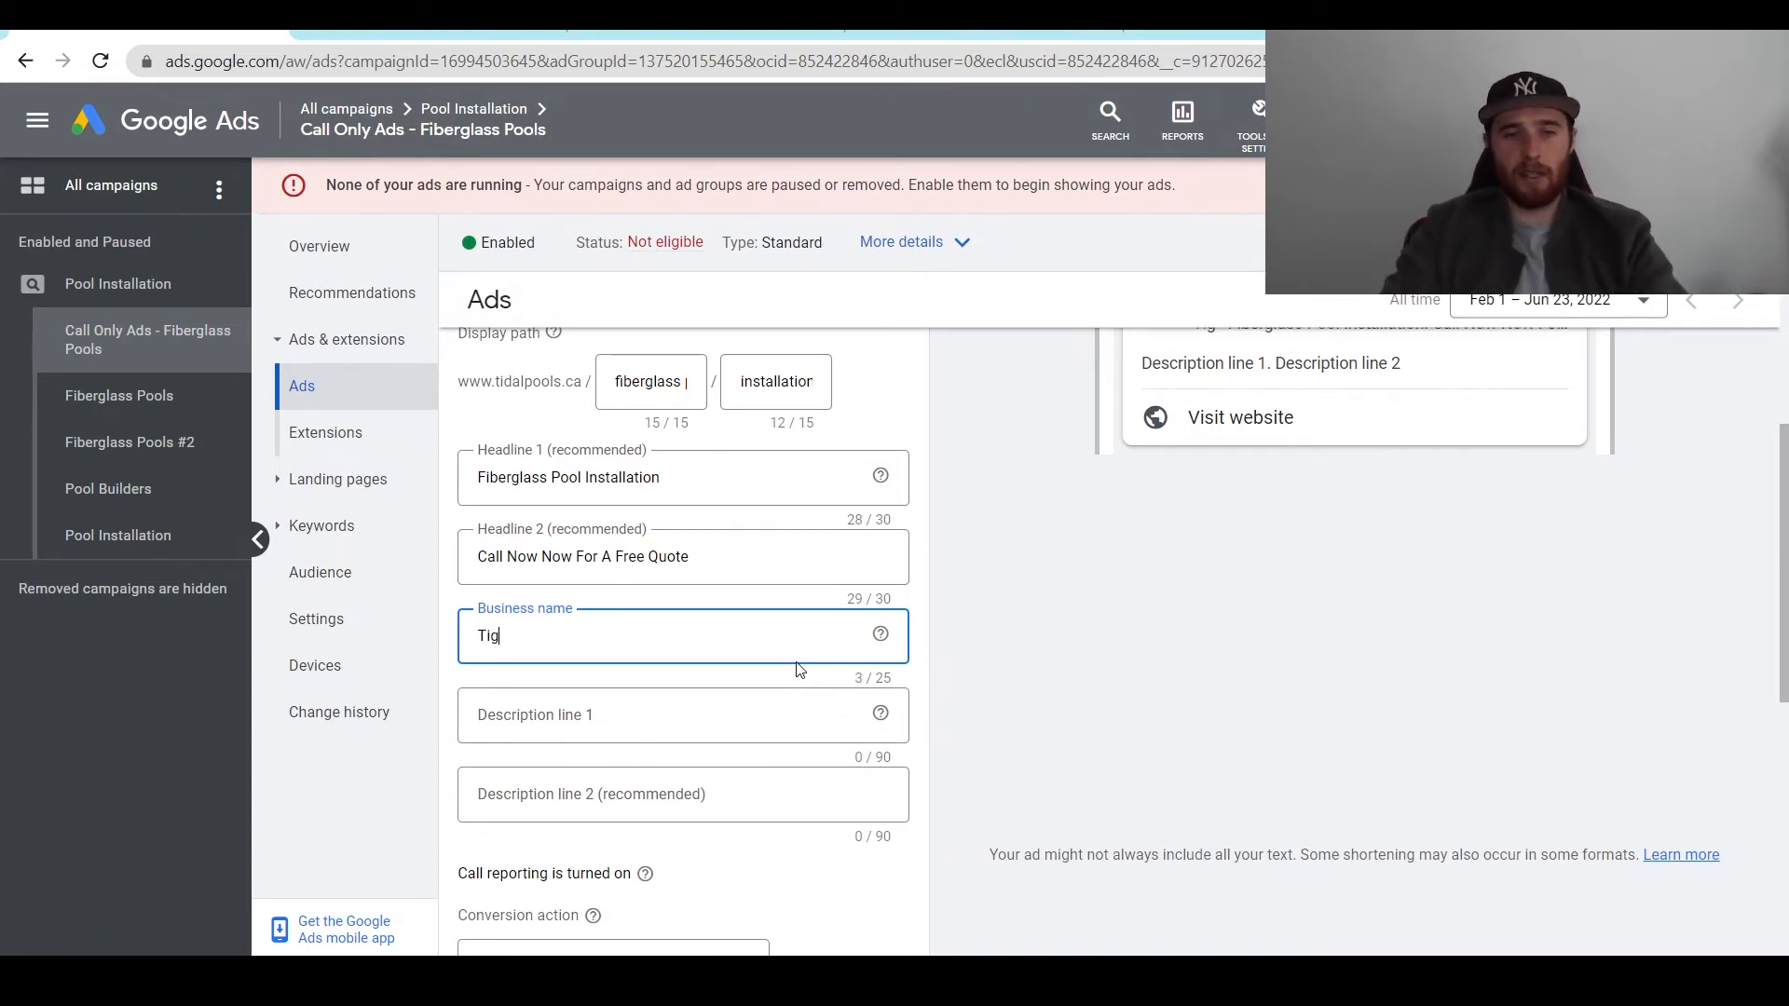
pyautogui.press('BackSpace')
pyautogui.write('dal Pool')
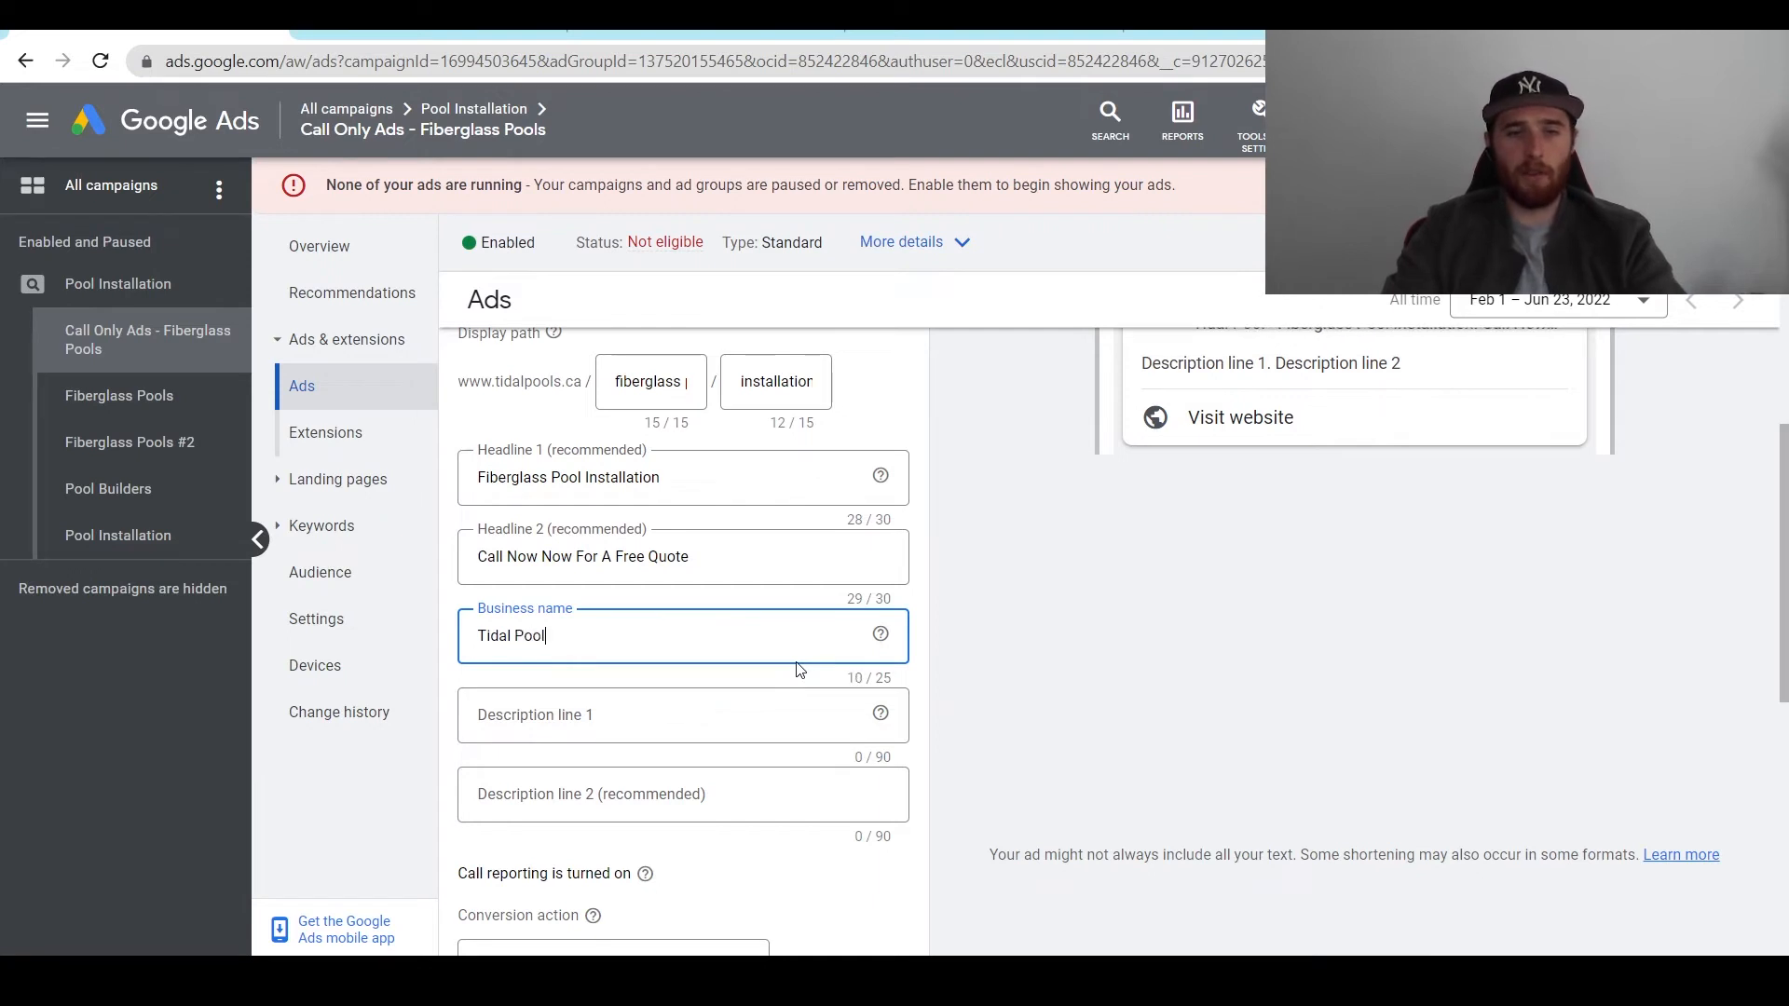
pyautogui.write('s')
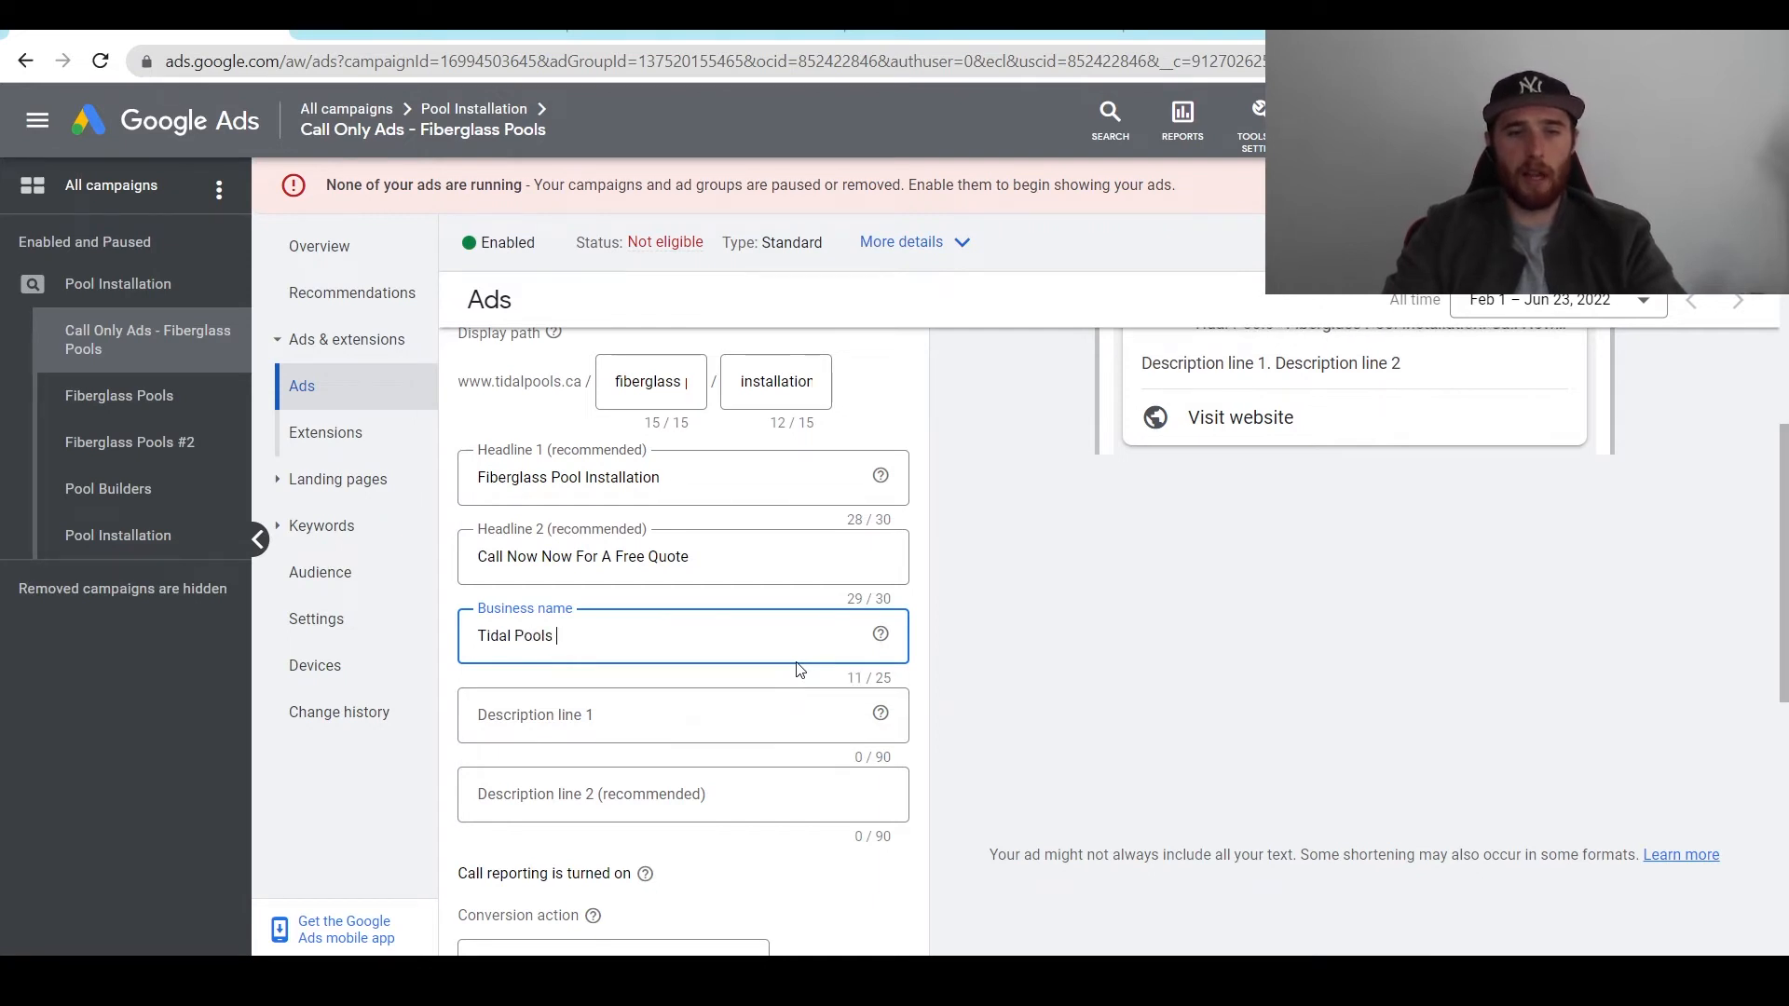
# Step: Copy the first description of the Pool Builders responsive search ad into description line 1 of the call ad
pyautogui.click(659, 725)
pyautogui.middleClick(988, 612)
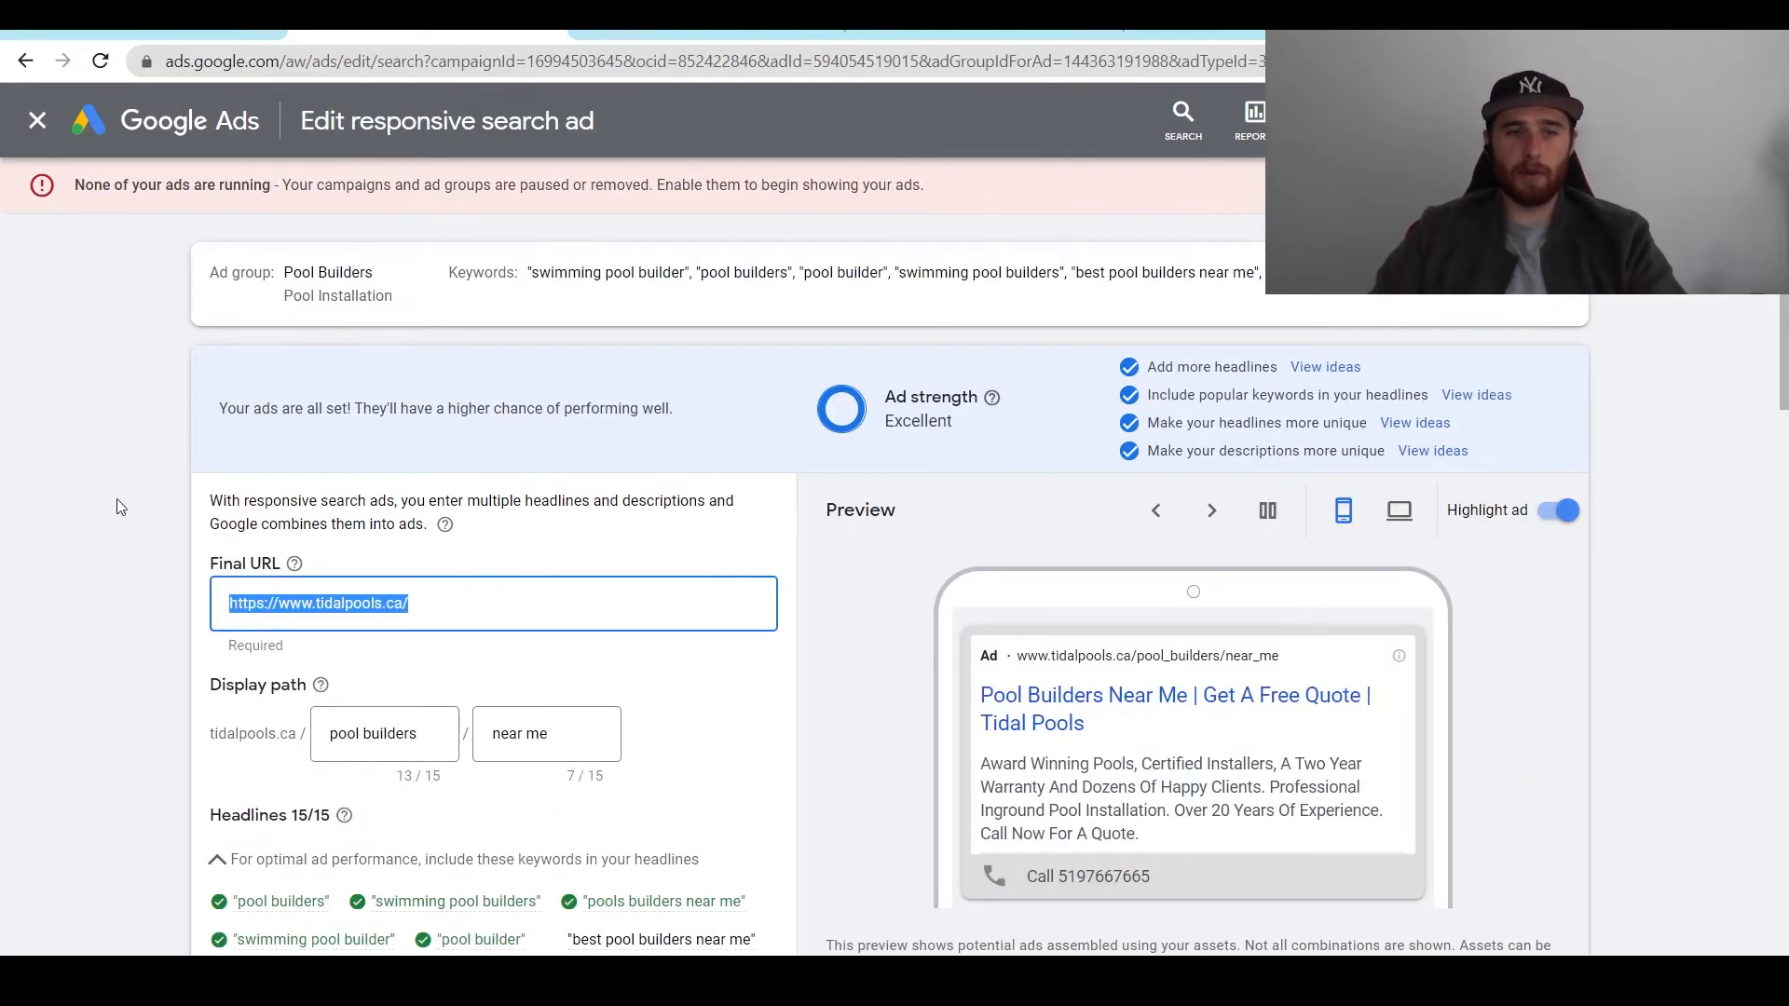
pyautogui.click(118, 506)
pyautogui.scroll(-15, 212, 507)
pyautogui.scroll(3, 403, 578)
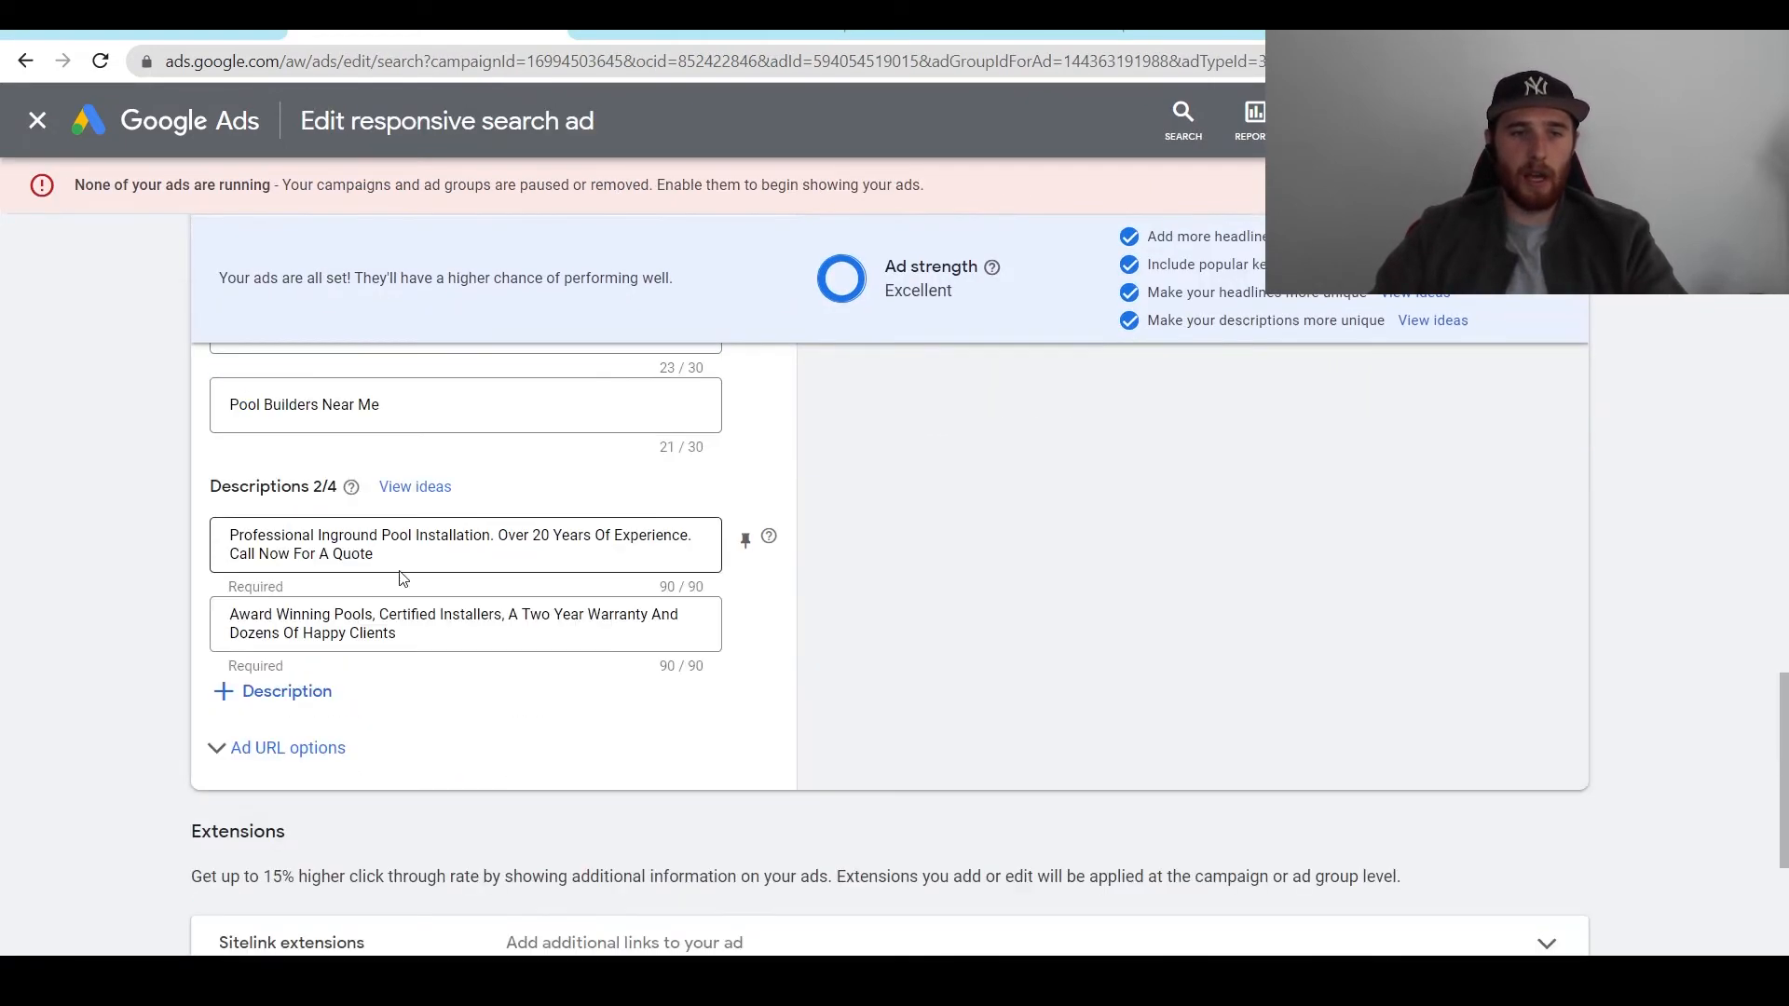
pyautogui.moveTo(403, 551); pyautogui.dragTo(153, 529)
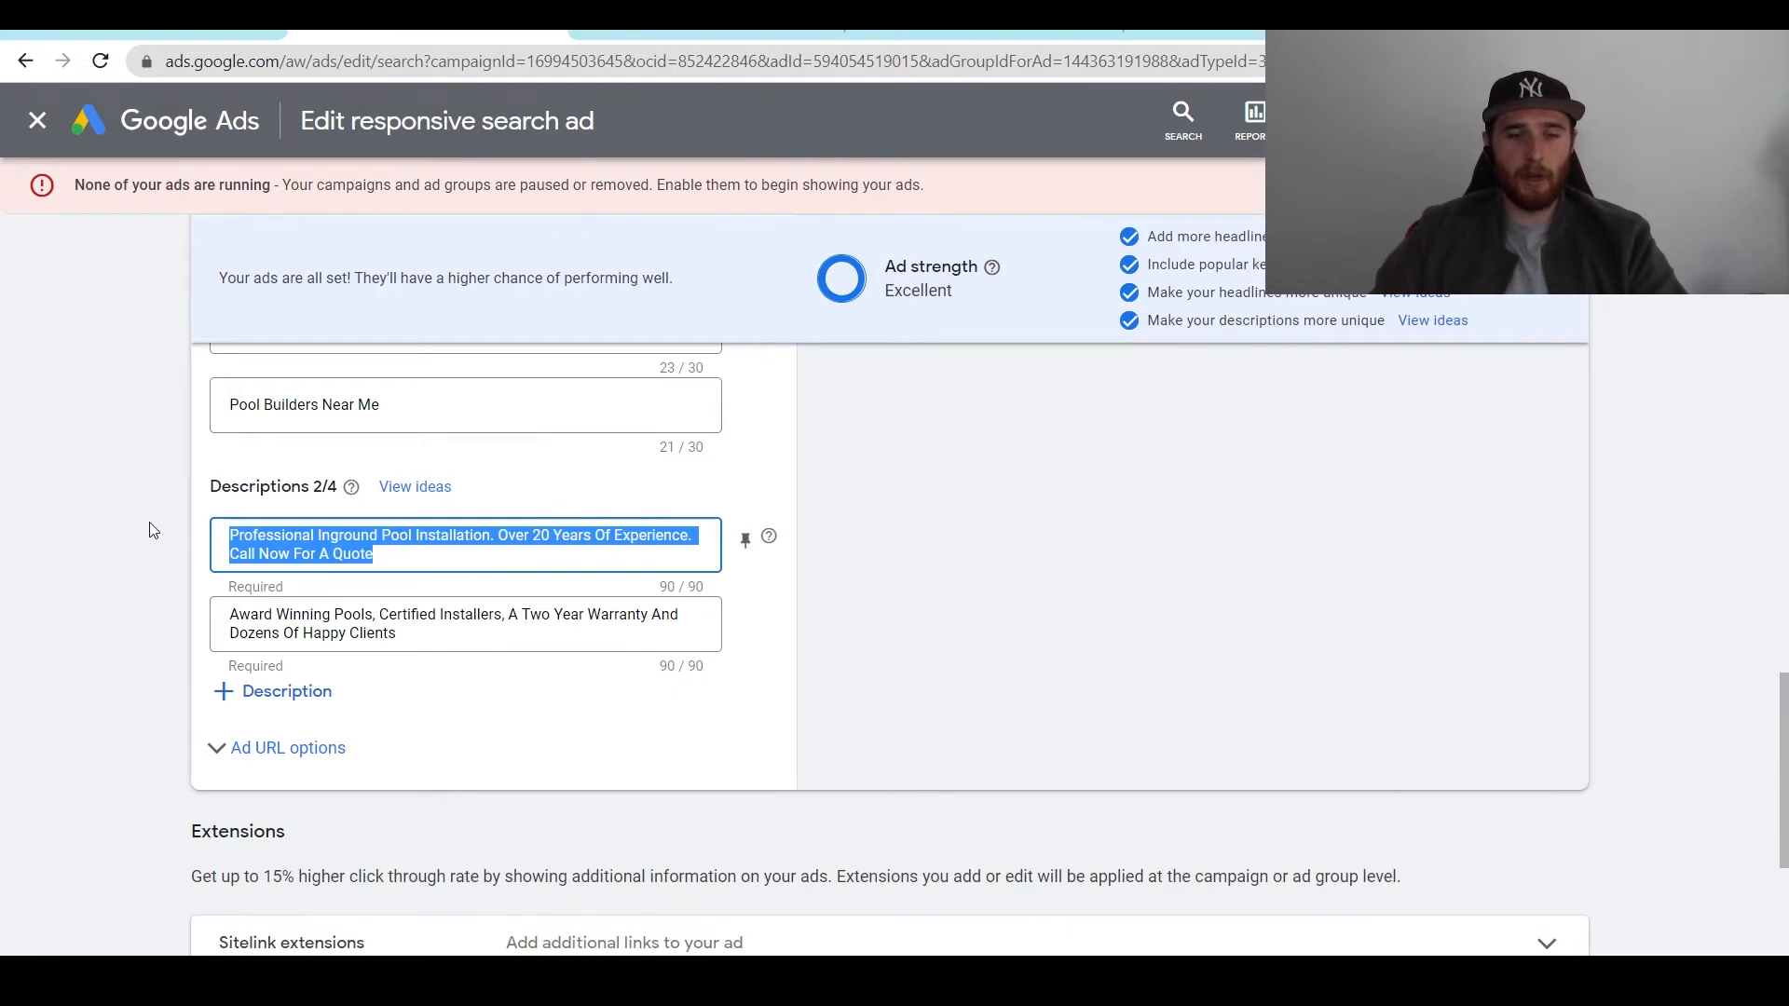
pyautogui.hotkey('ctrl', 'c')
pyautogui.hotkey('ctrl', 'Tab')
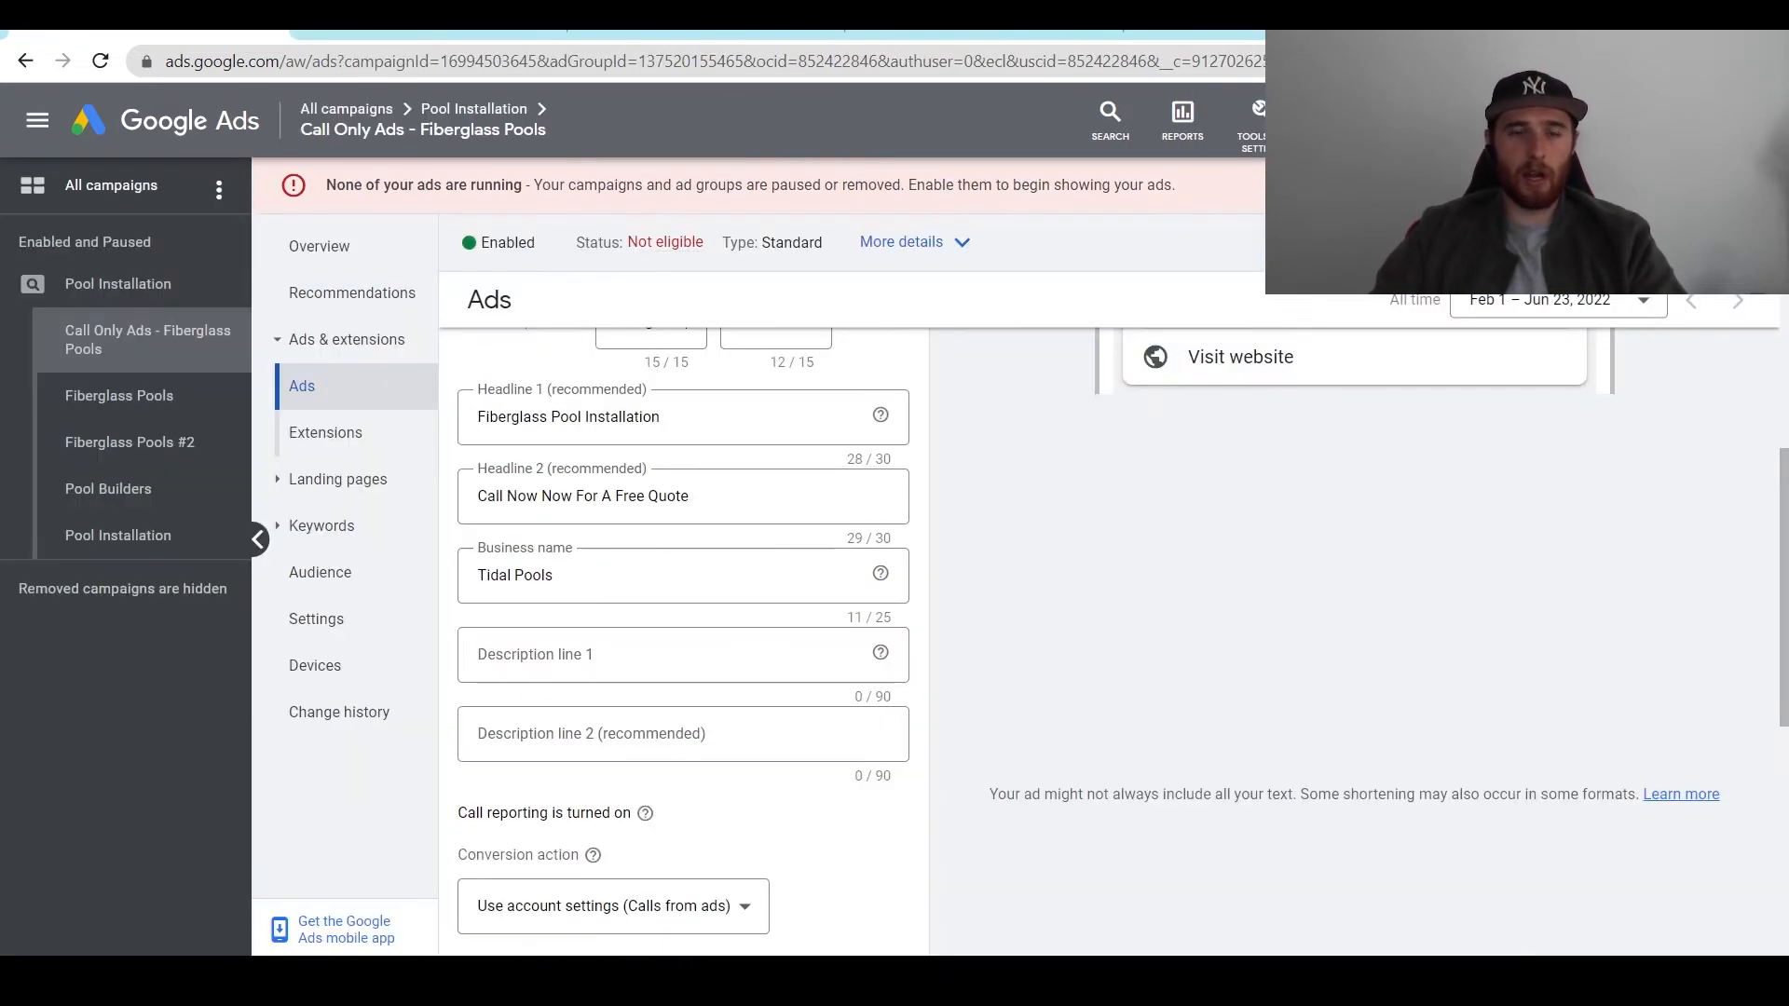
pyautogui.click(587, 653)
pyautogui.hotkey('ctrl', 'v')
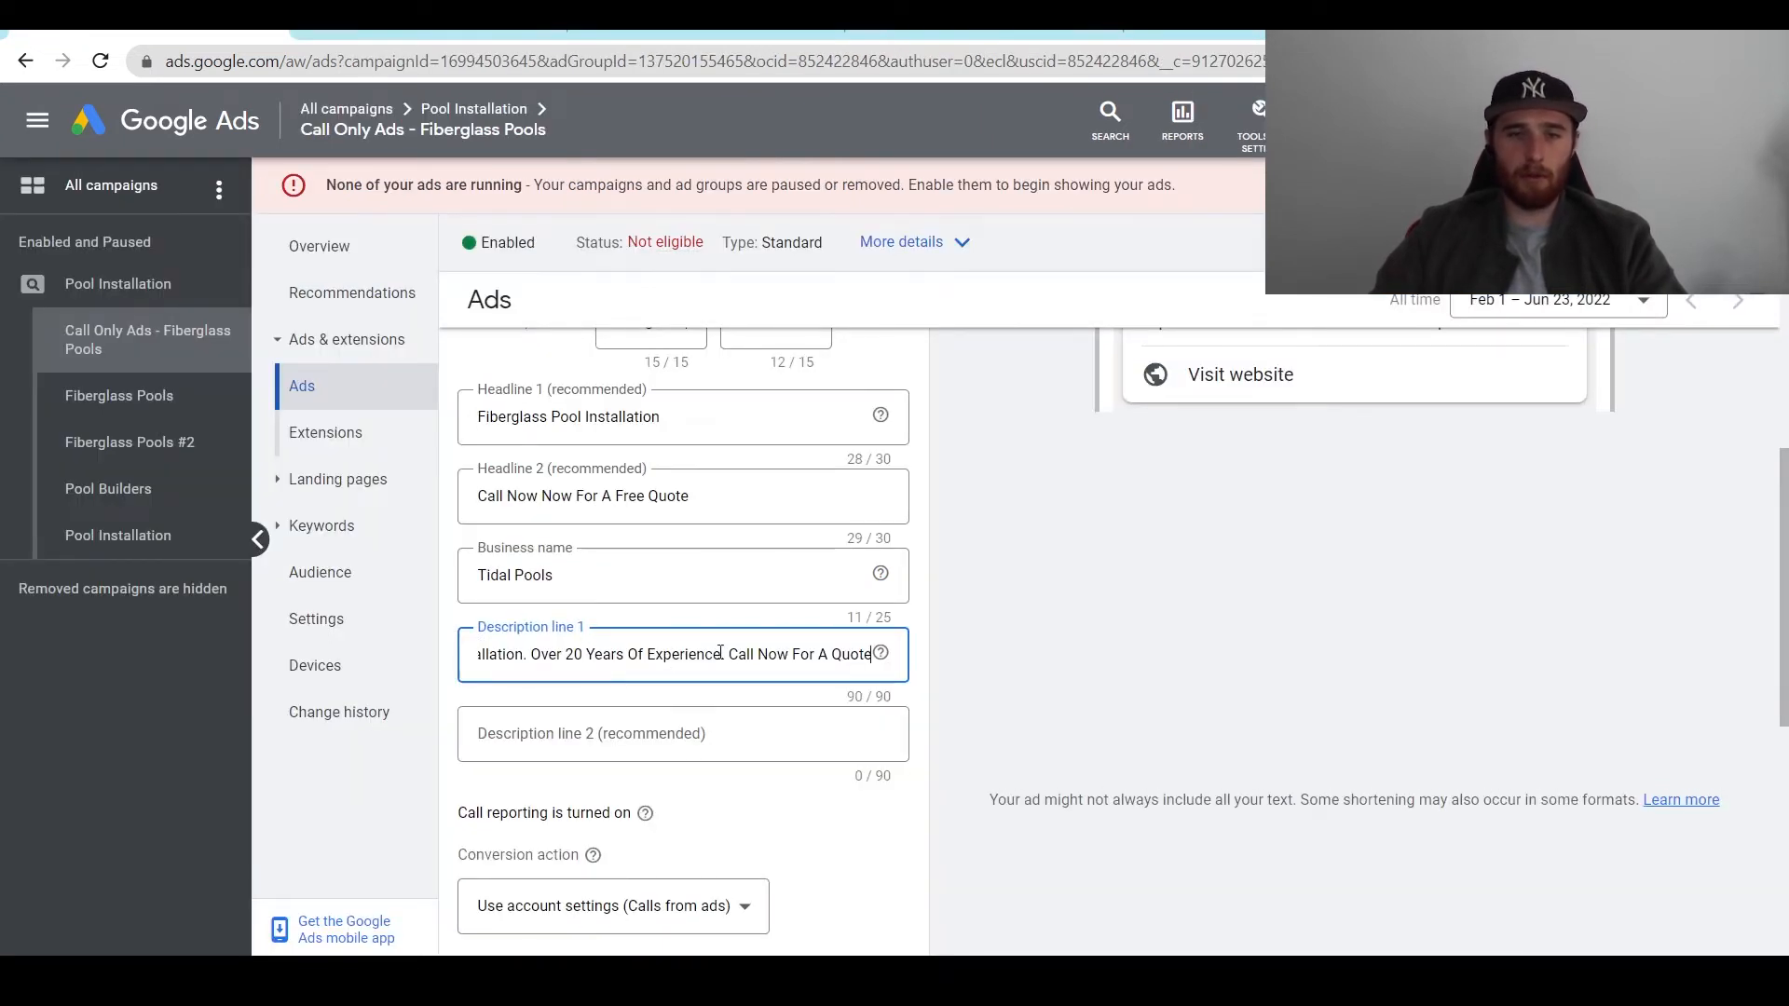
# Step: Replace "Inground" with "Fiberglass" in description line 1
pyautogui.moveTo(720, 652); pyautogui.dragTo(772, 672)
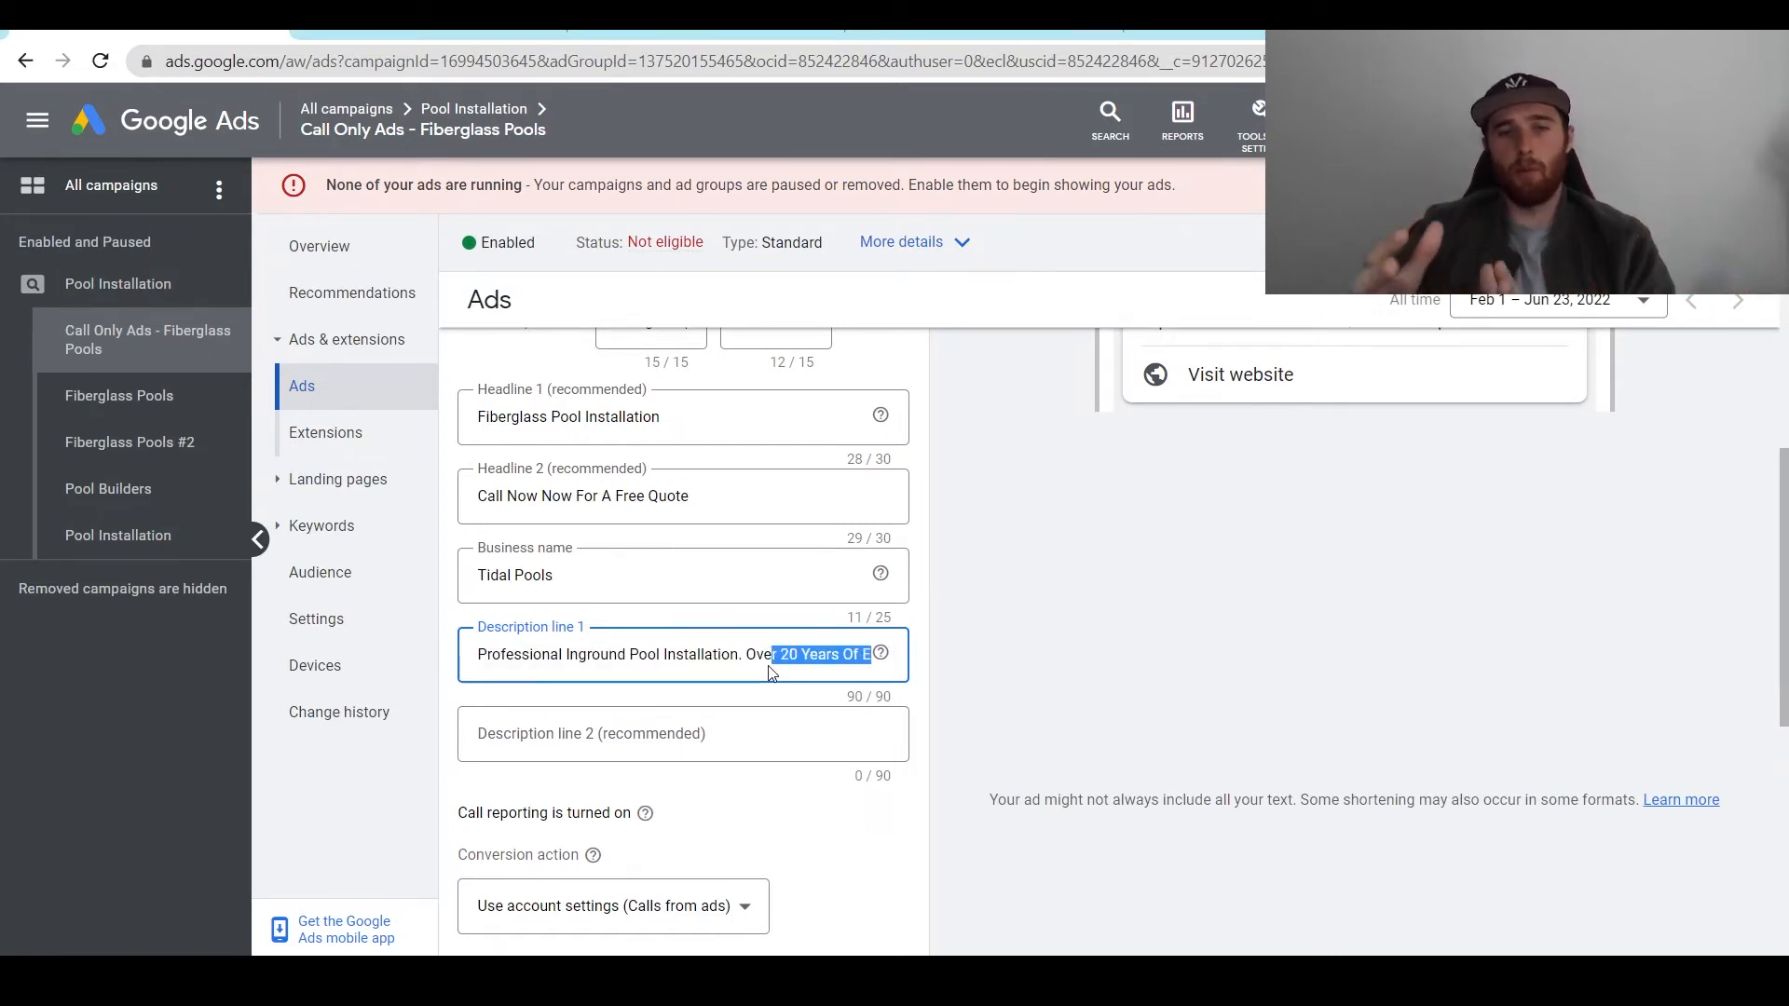
pyautogui.click(771, 668)
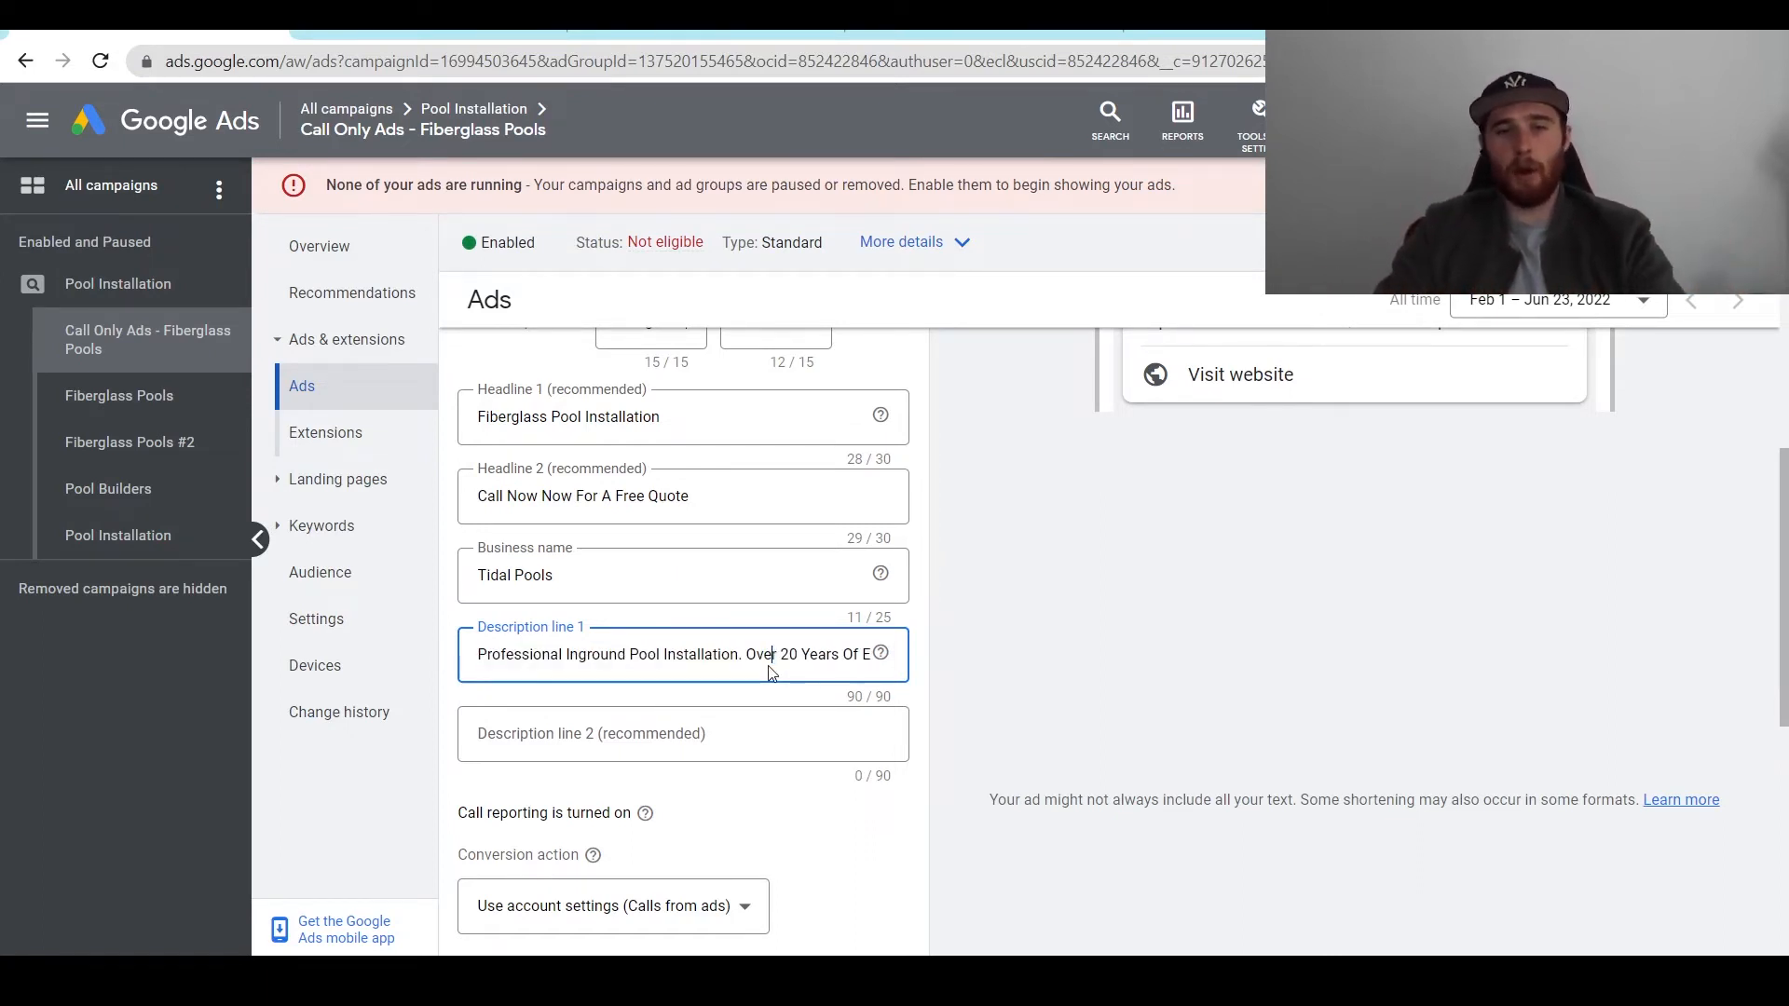
pyautogui.press('Left')
pyautogui.press('Left')
pyautogui.press('Left')
pyautogui.press('Left')
pyautogui.press('Left')
pyautogui.press('Left')
pyautogui.press('Left')
pyautogui.press('Left')
pyautogui.press('Left')
pyautogui.press('Left')
pyautogui.press('Left')
pyautogui.press('Left')
pyautogui.press('Left')
pyautogui.press('Left')
pyautogui.press('Left')
pyautogui.press('Left')
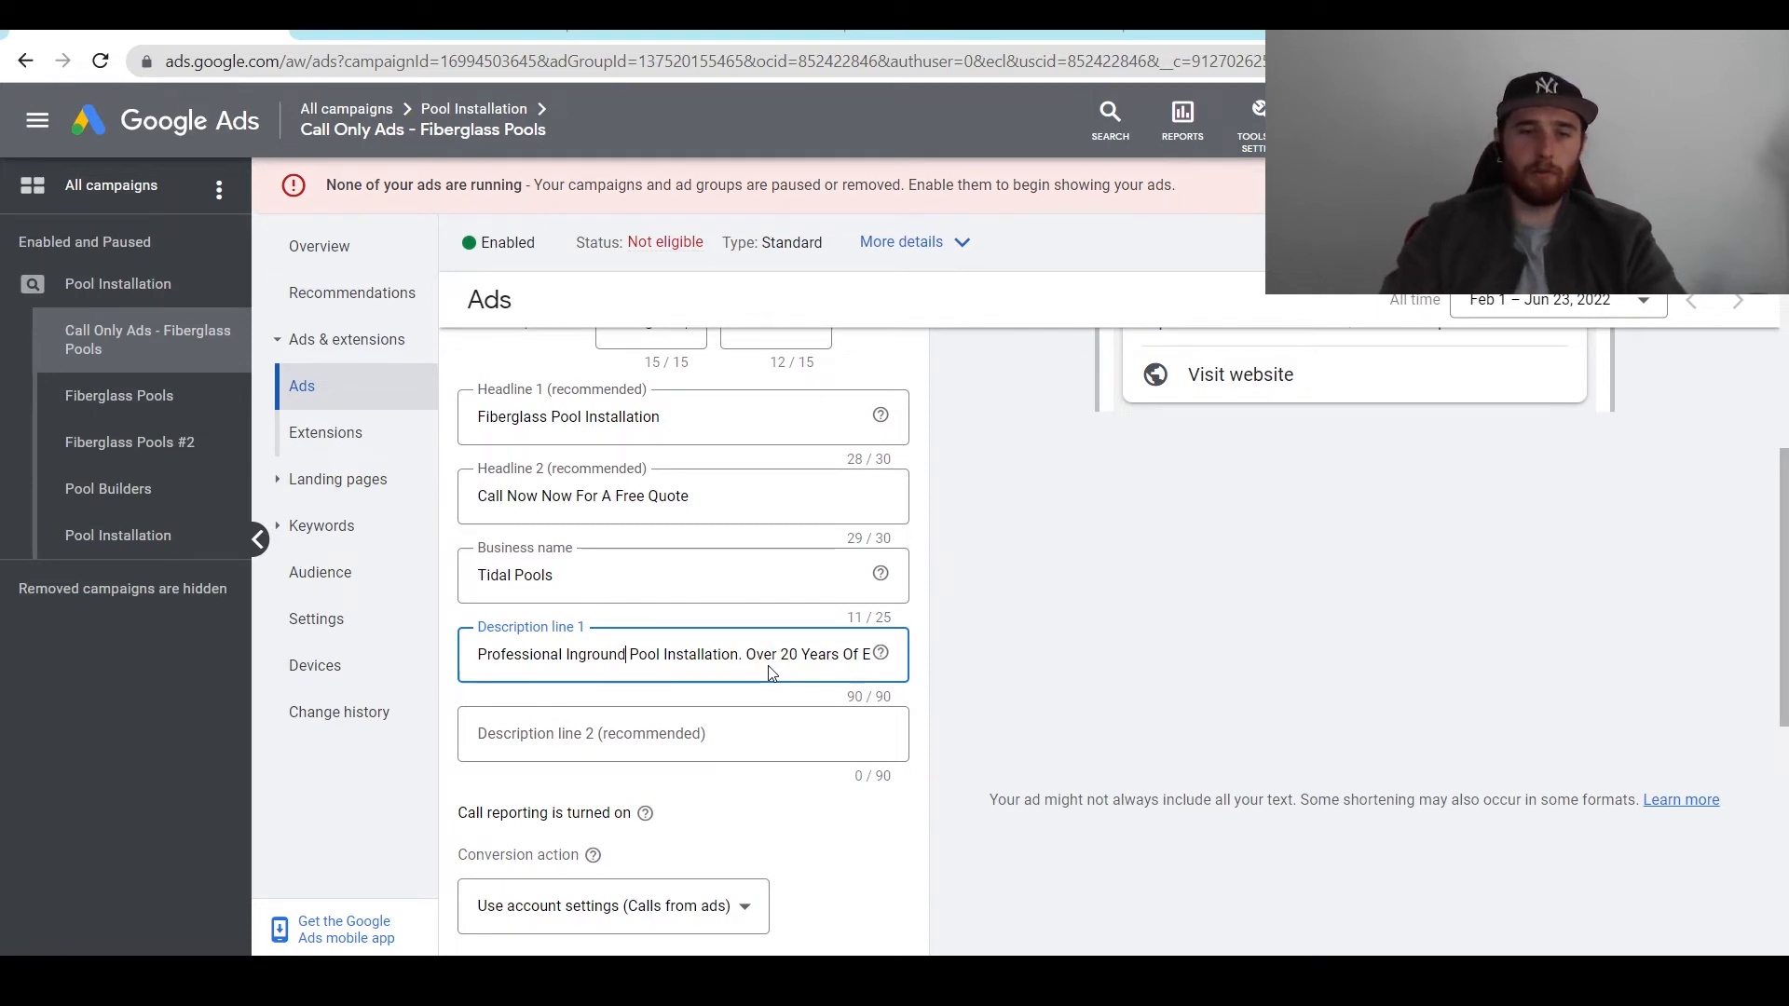
pyautogui.press('BackSpace')
pyautogui.press('BackSpace')
pyautogui.press('BackSpace')
pyautogui.press('BackSpace')
pyautogui.press('BackSpace')
pyautogui.press('BackSpace')
pyautogui.press('BackSpace')
pyautogui.press('BackSpace')
pyautogui.write('Fibergl')
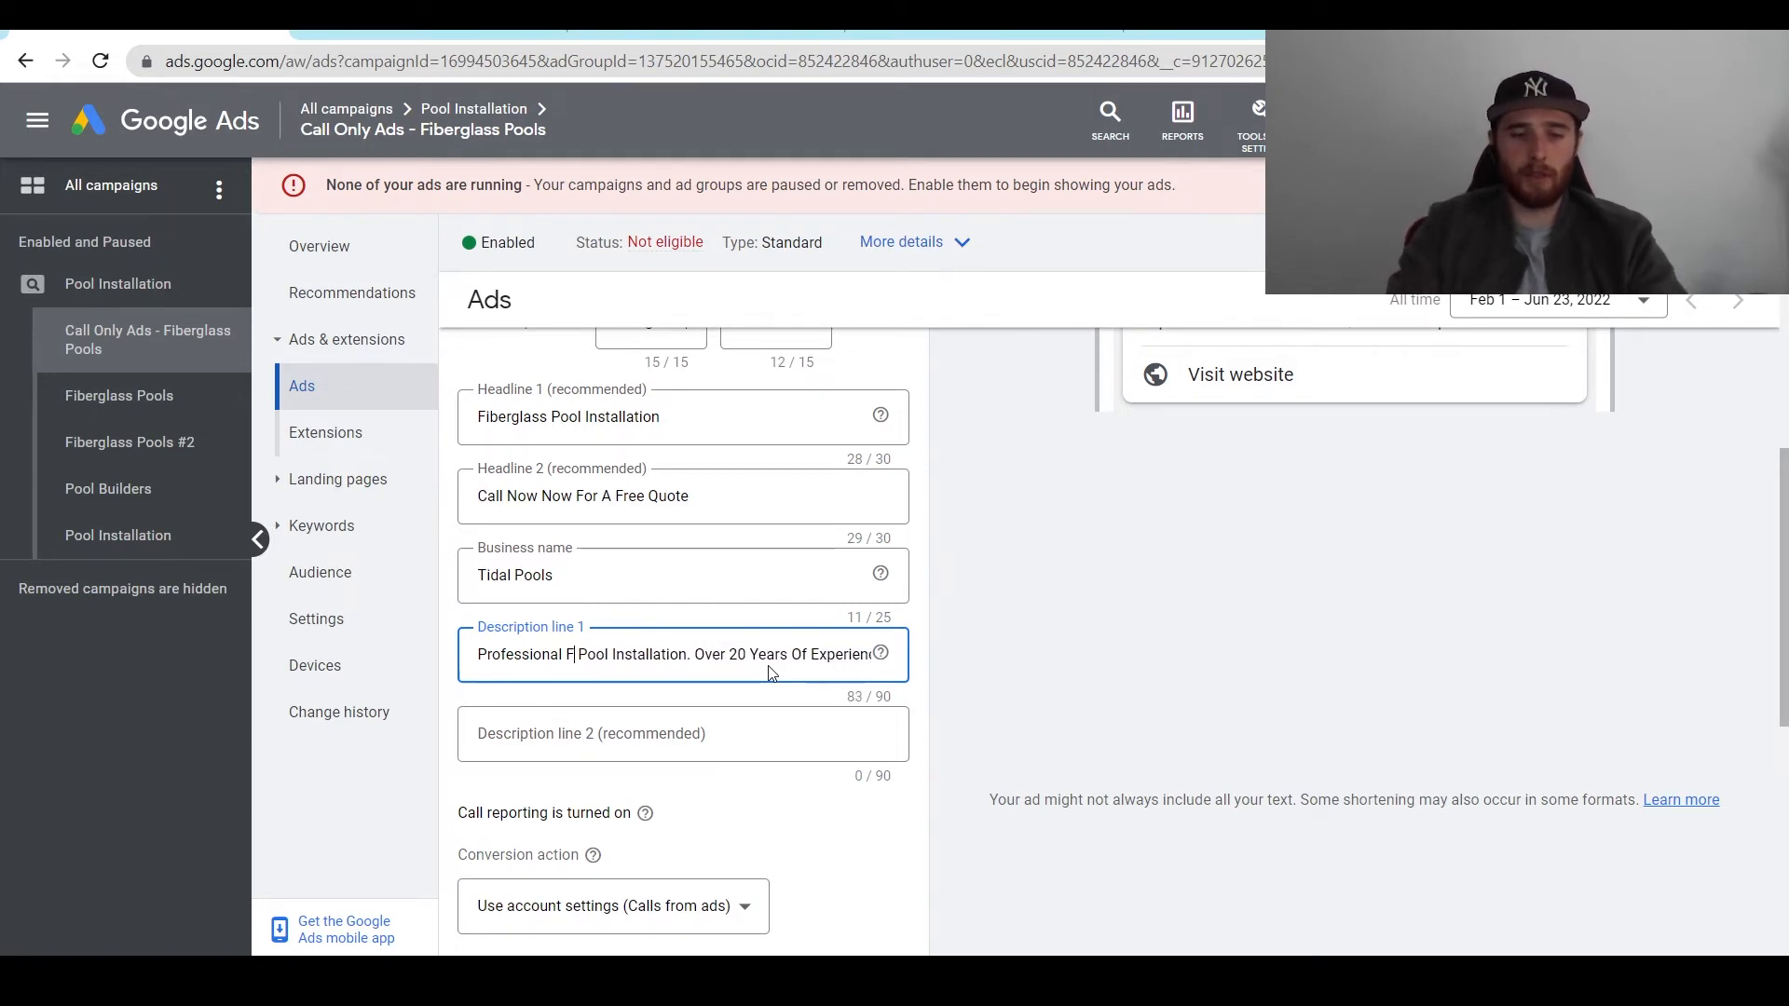
pyautogui.write('ass')
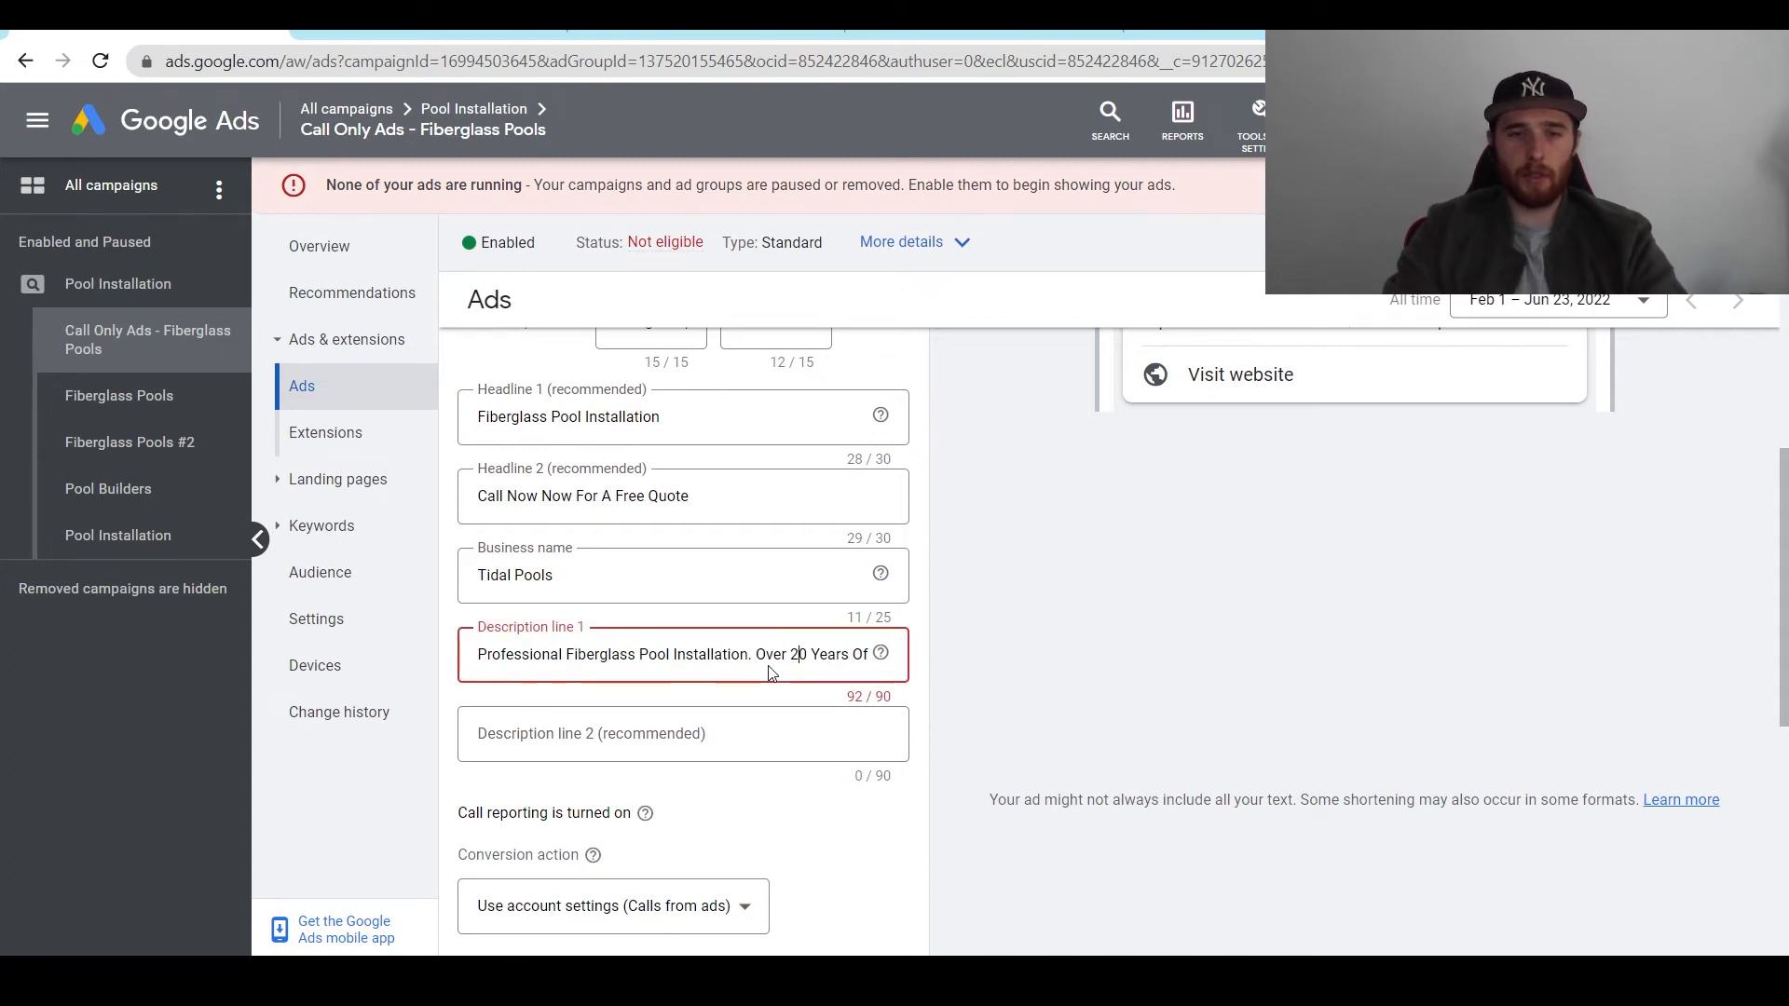
# Step: Remove the period after "Installation" in description line 1 to shorten it
pyautogui.press('Left')
pyautogui.press('Left')
pyautogui.press('Left')
pyautogui.press('Left')
pyautogui.press('Left')
pyautogui.press('BackSpace')
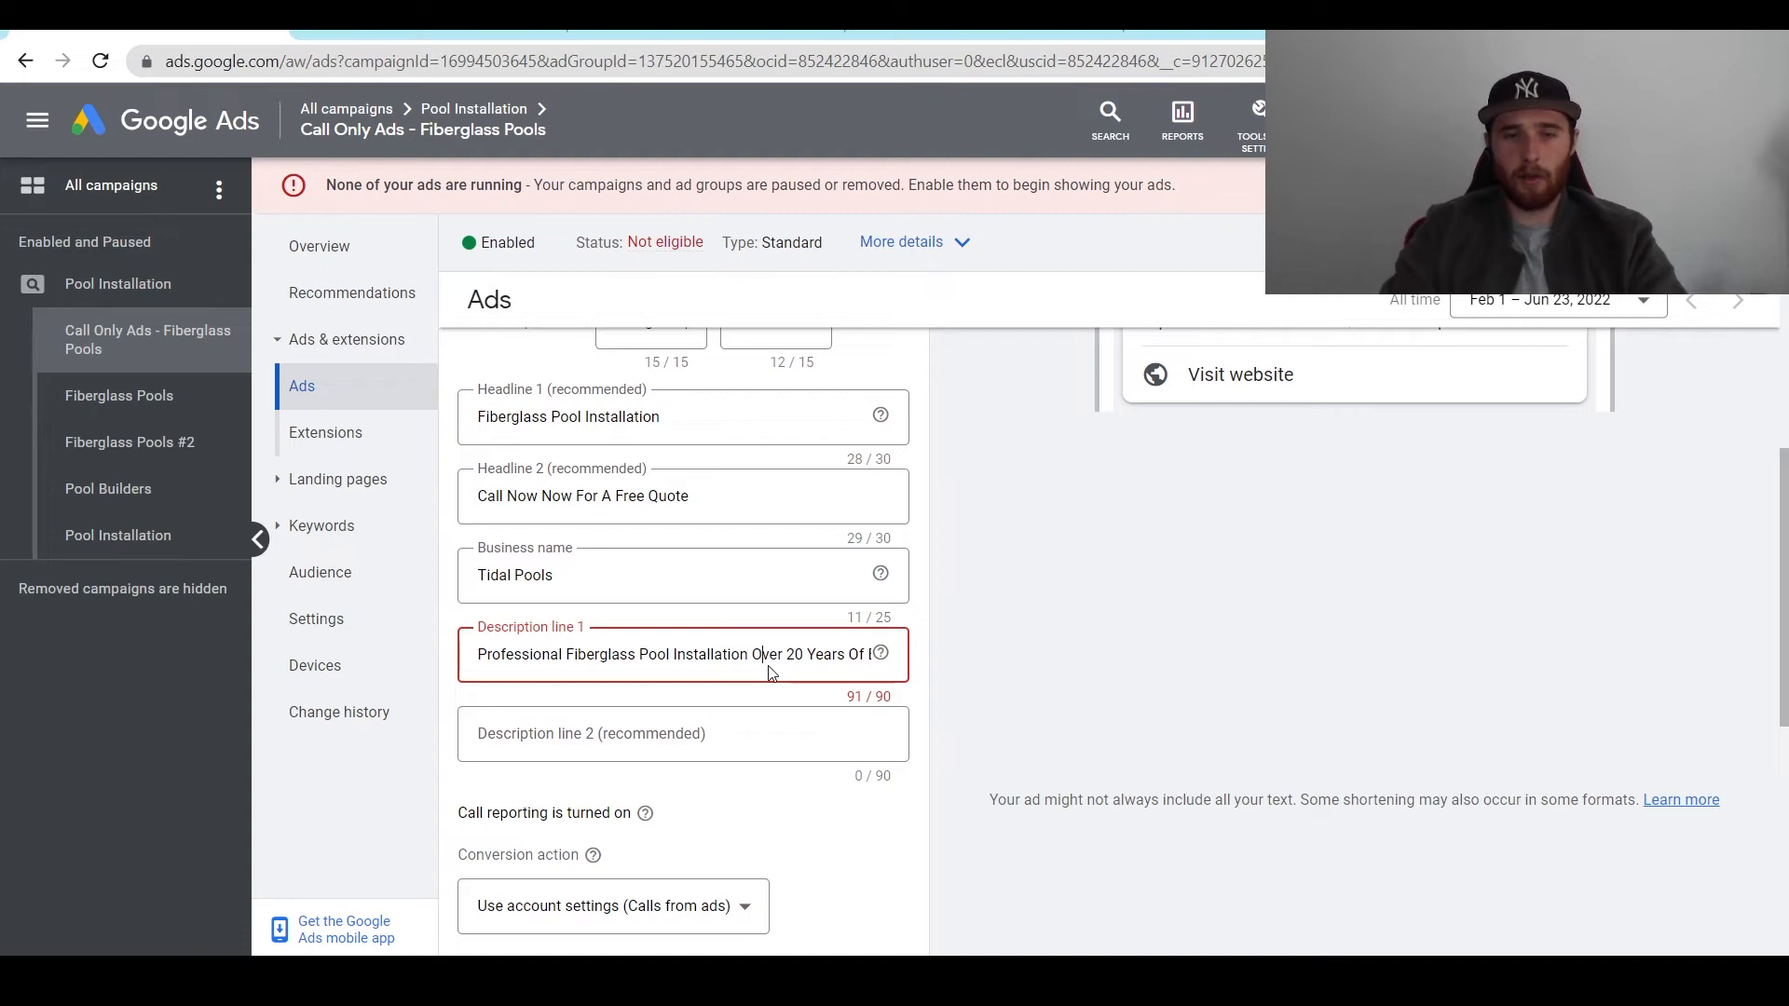
# Step: Delete the word "Now" from description line 1 so its ending reads "Call For A Quote"
pyautogui.press('Right')
pyautogui.press('Right')
pyautogui.press('Right')
pyautogui.press('Right')
pyautogui.press('Right')
pyautogui.press('Right')
pyautogui.press('Right')
pyautogui.press('Right')
pyautogui.press('Right')
pyautogui.press('Right')
pyautogui.press('Right')
pyautogui.press('Right')
pyautogui.press('Right')
pyautogui.press('Right')
pyautogui.press('Right')
pyautogui.press('Right')
pyautogui.press('Right')
pyautogui.press('Right')
pyautogui.press('Right')
pyautogui.press('Right')
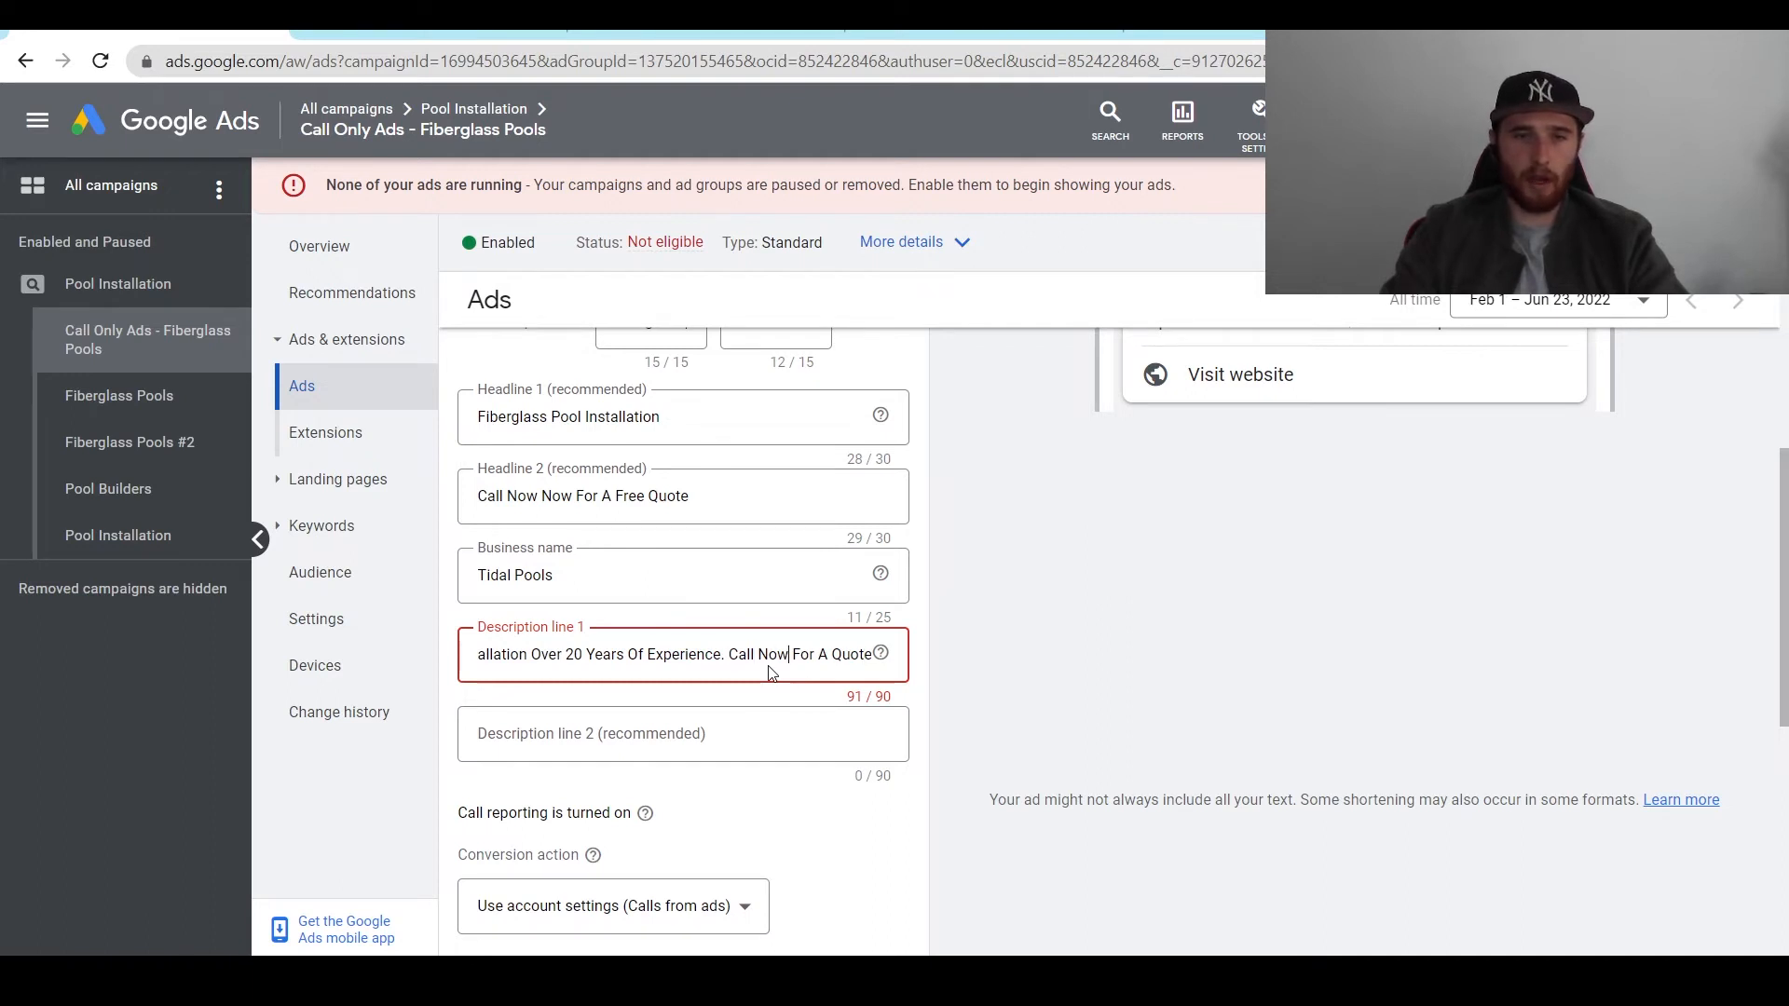
pyautogui.press('Right')
pyautogui.press('Right')
pyautogui.press('Right')
pyautogui.press('Right')
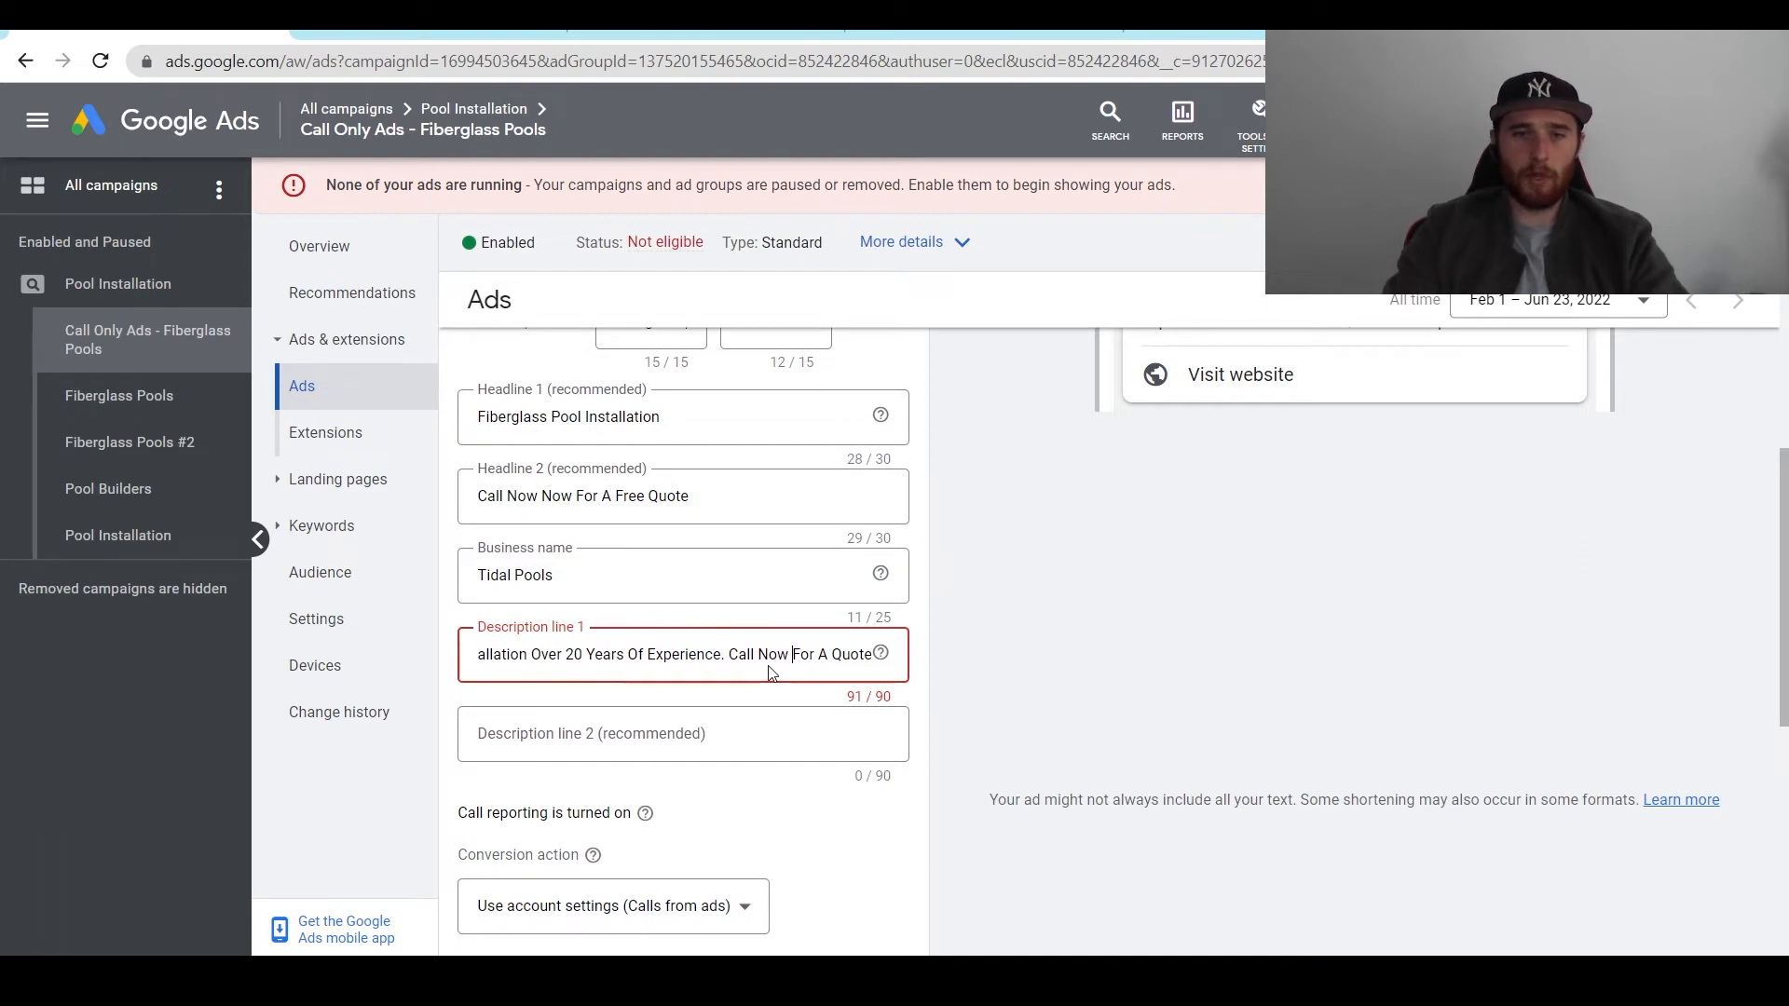
pyautogui.press('BackSpace')
pyautogui.press('BackSpace')
pyautogui.press('BackSpace')
pyautogui.press('BackSpace')
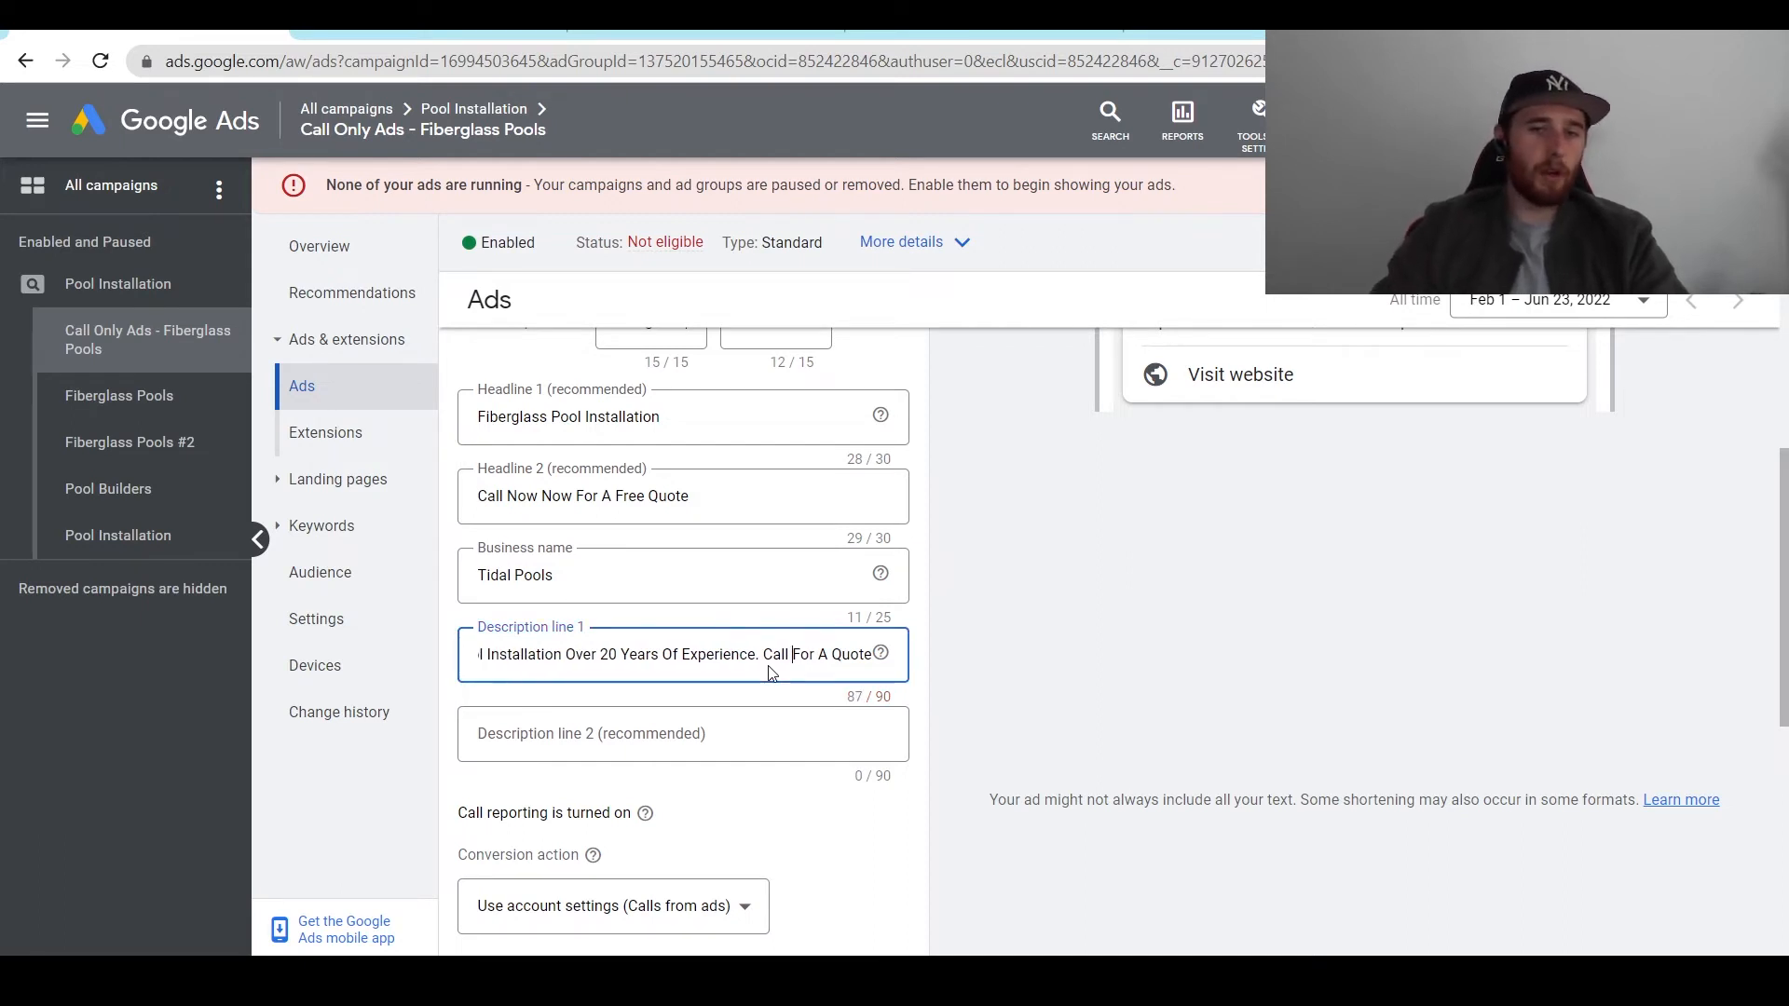
# Step: Put the period back after "Installation" in description line 1 and check the rest of the text
pyautogui.press('Left')
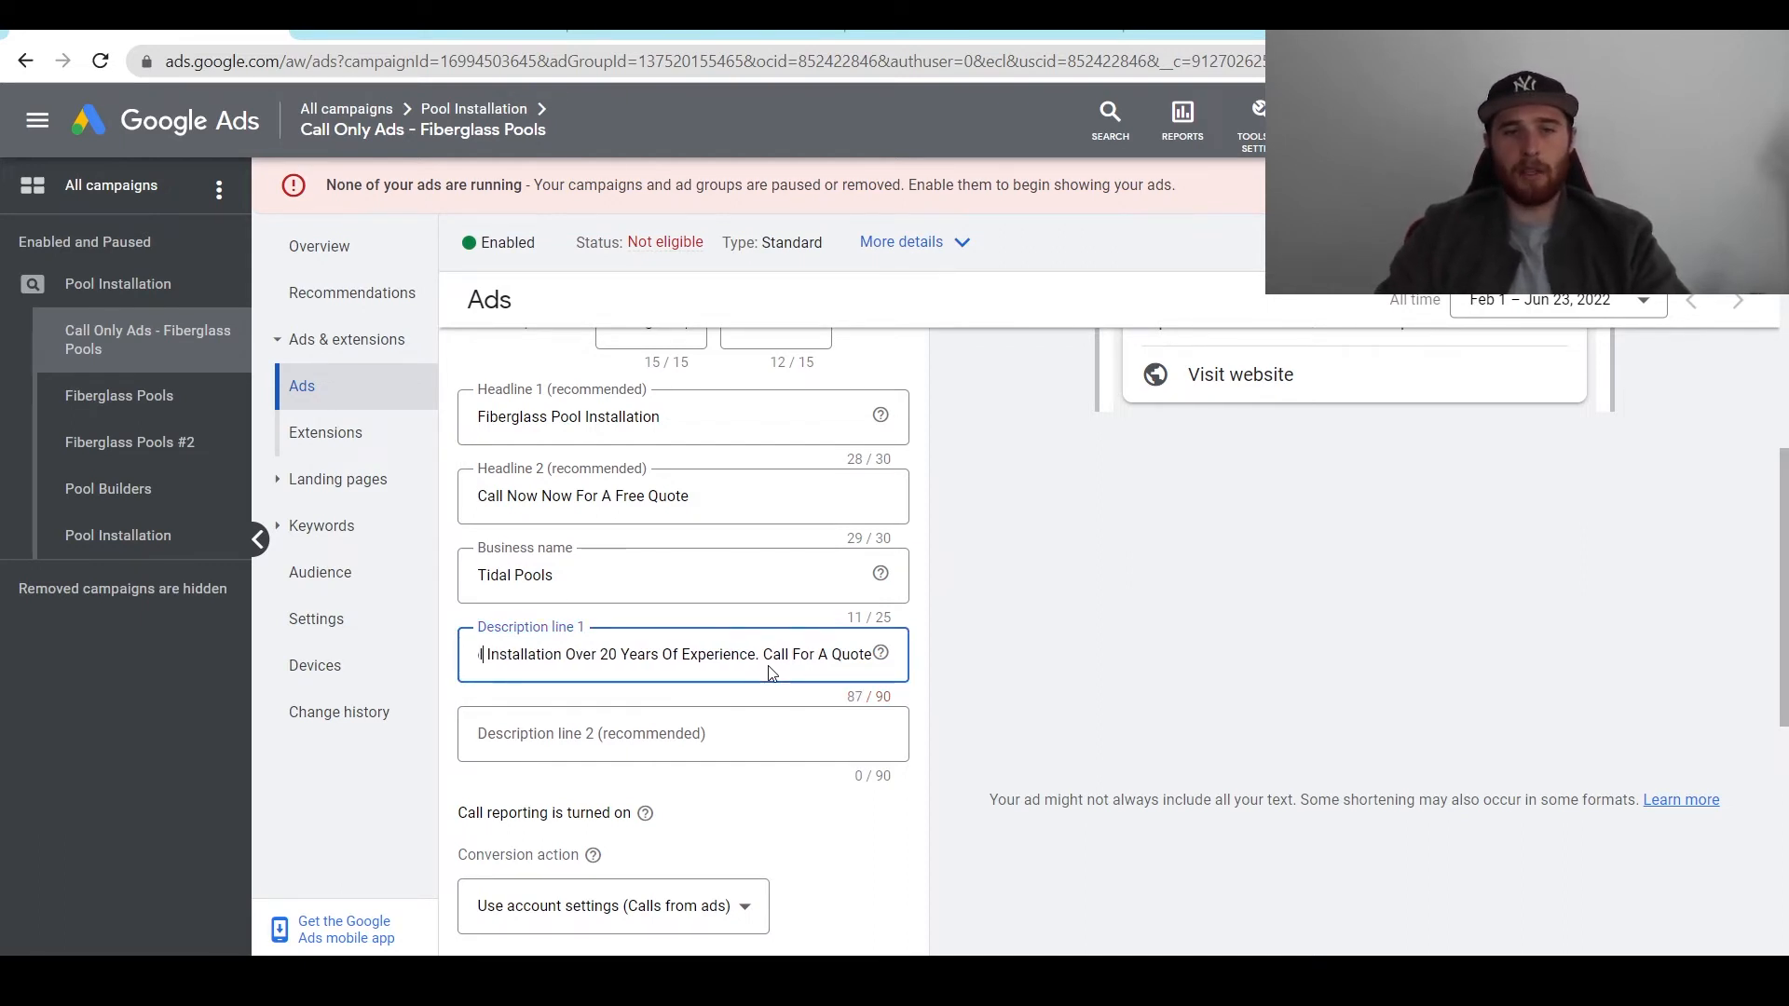
pyautogui.press('Left')
pyautogui.press('Left')
pyautogui.press('Left')
pyautogui.press('Left')
pyautogui.press('Left')
pyautogui.press('Left')
pyautogui.press('Left')
pyautogui.press('Left')
pyautogui.press('Left')
pyautogui.press('Left')
pyautogui.press('Left')
pyautogui.press('Left')
pyautogui.press('Left')
pyautogui.press('Left')
pyautogui.press('Left')
pyautogui.press('Left')
pyautogui.press('Left')
pyautogui.press('Left')
pyautogui.press('Left')
pyautogui.press('Left')
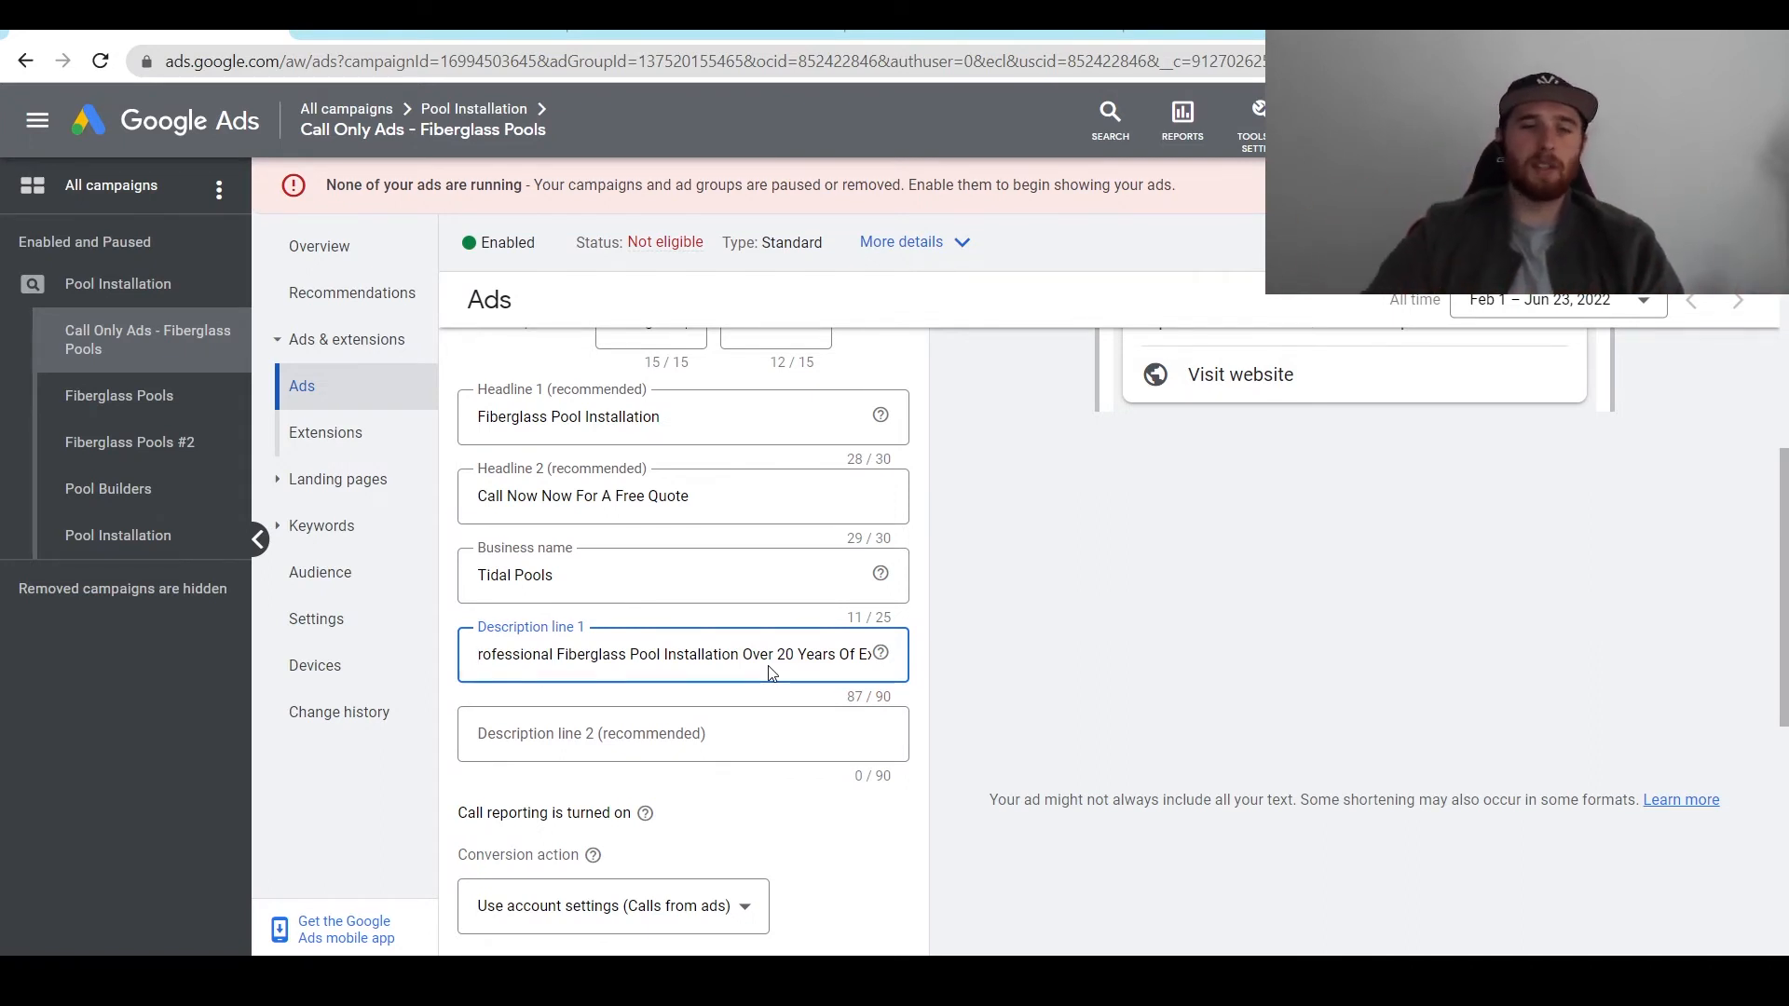
pyautogui.moveTo(607, 658)
pyautogui.mouseDown()
pyautogui.moveTo(316, 664)
pyautogui.moveTo(611, 658)
pyautogui.mouseUp()
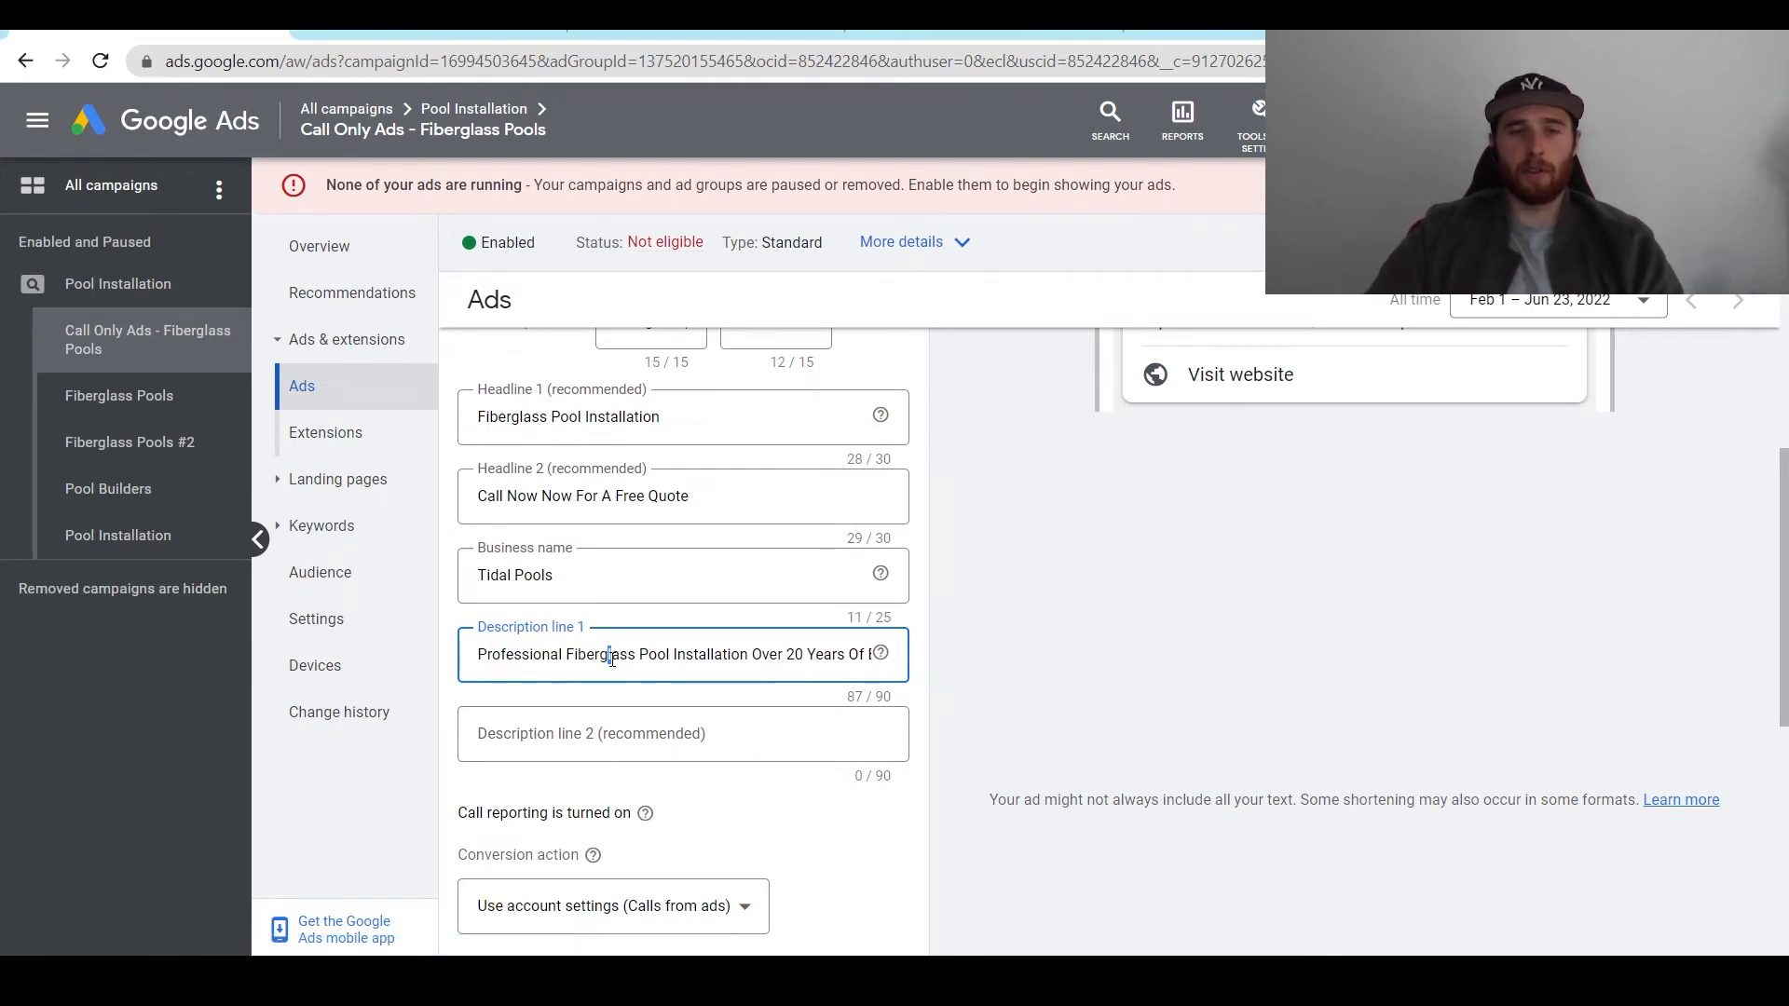
pyautogui.click(752, 654)
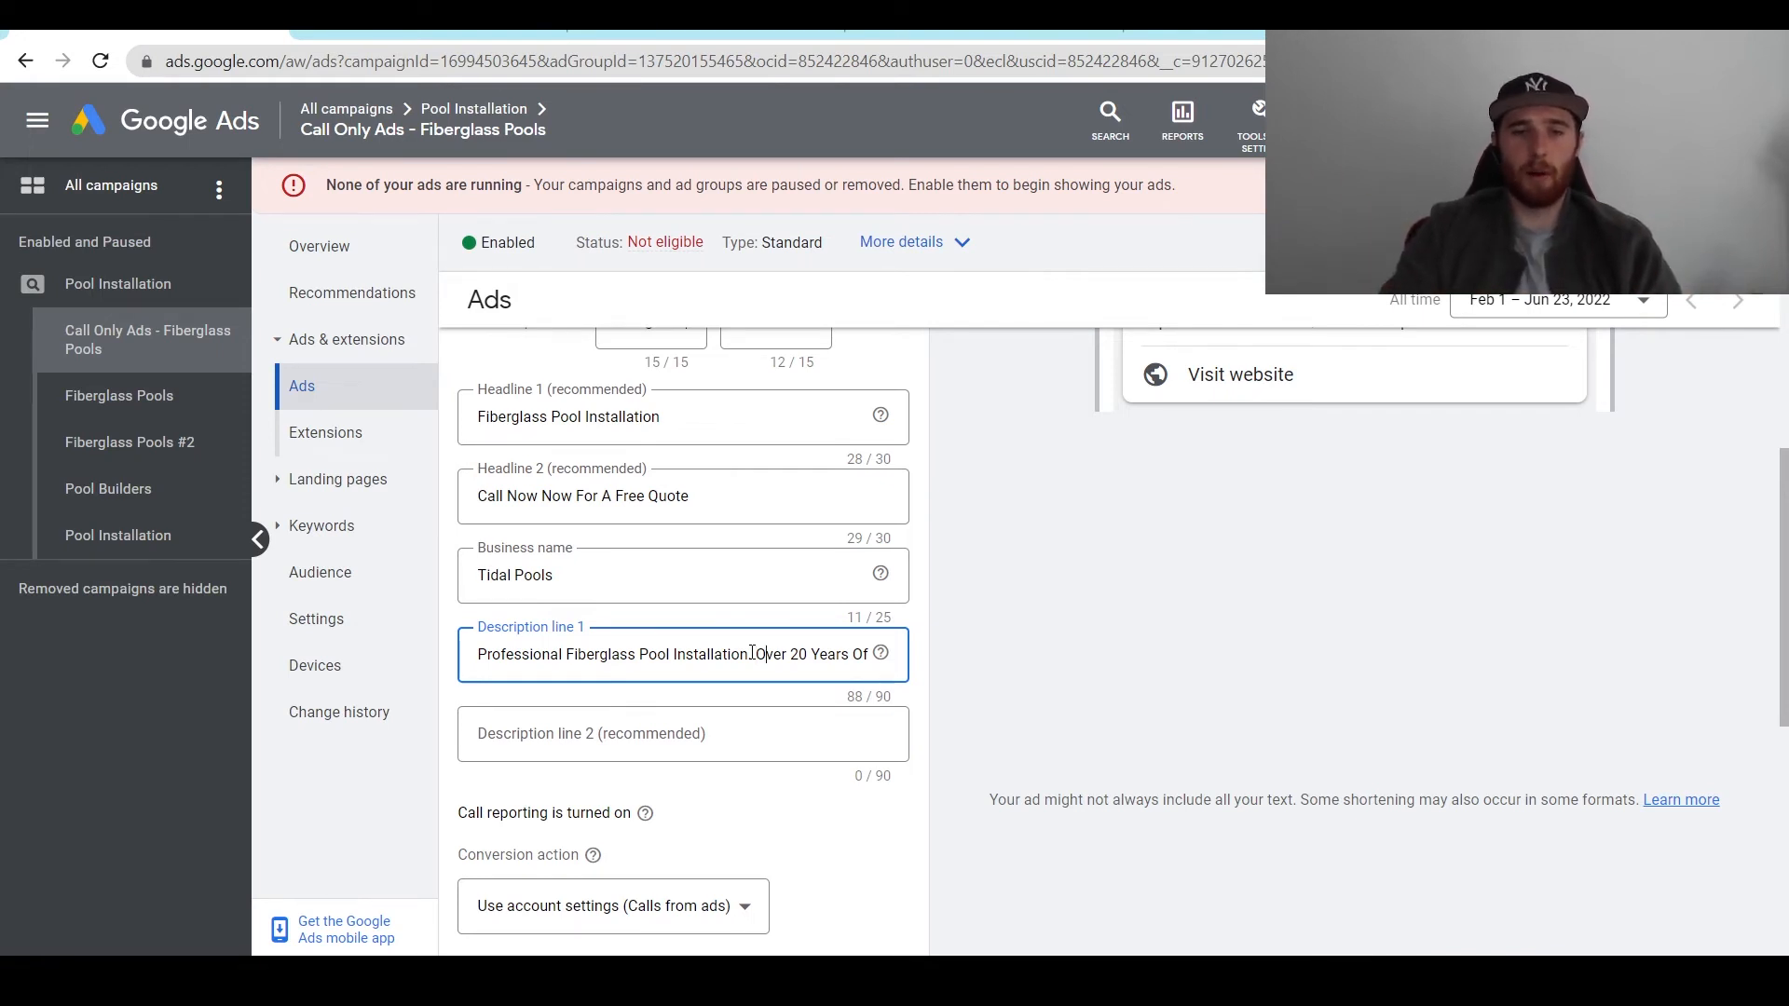
pyautogui.press('Right')
pyautogui.press('Right')
pyautogui.press('Right')
pyautogui.press('Right')
pyautogui.press('Right')
pyautogui.press('Right')
pyautogui.press('Right')
pyautogui.press('Right')
pyautogui.press('Right')
pyautogui.press('Right')
pyautogui.press('Right')
pyautogui.press('Right')
pyautogui.press('Right')
pyautogui.press('Right')
pyautogui.press('Right')
pyautogui.press('Right')
pyautogui.press('Right')
pyautogui.press('Right')
pyautogui.press('Right')
pyautogui.press('Right')
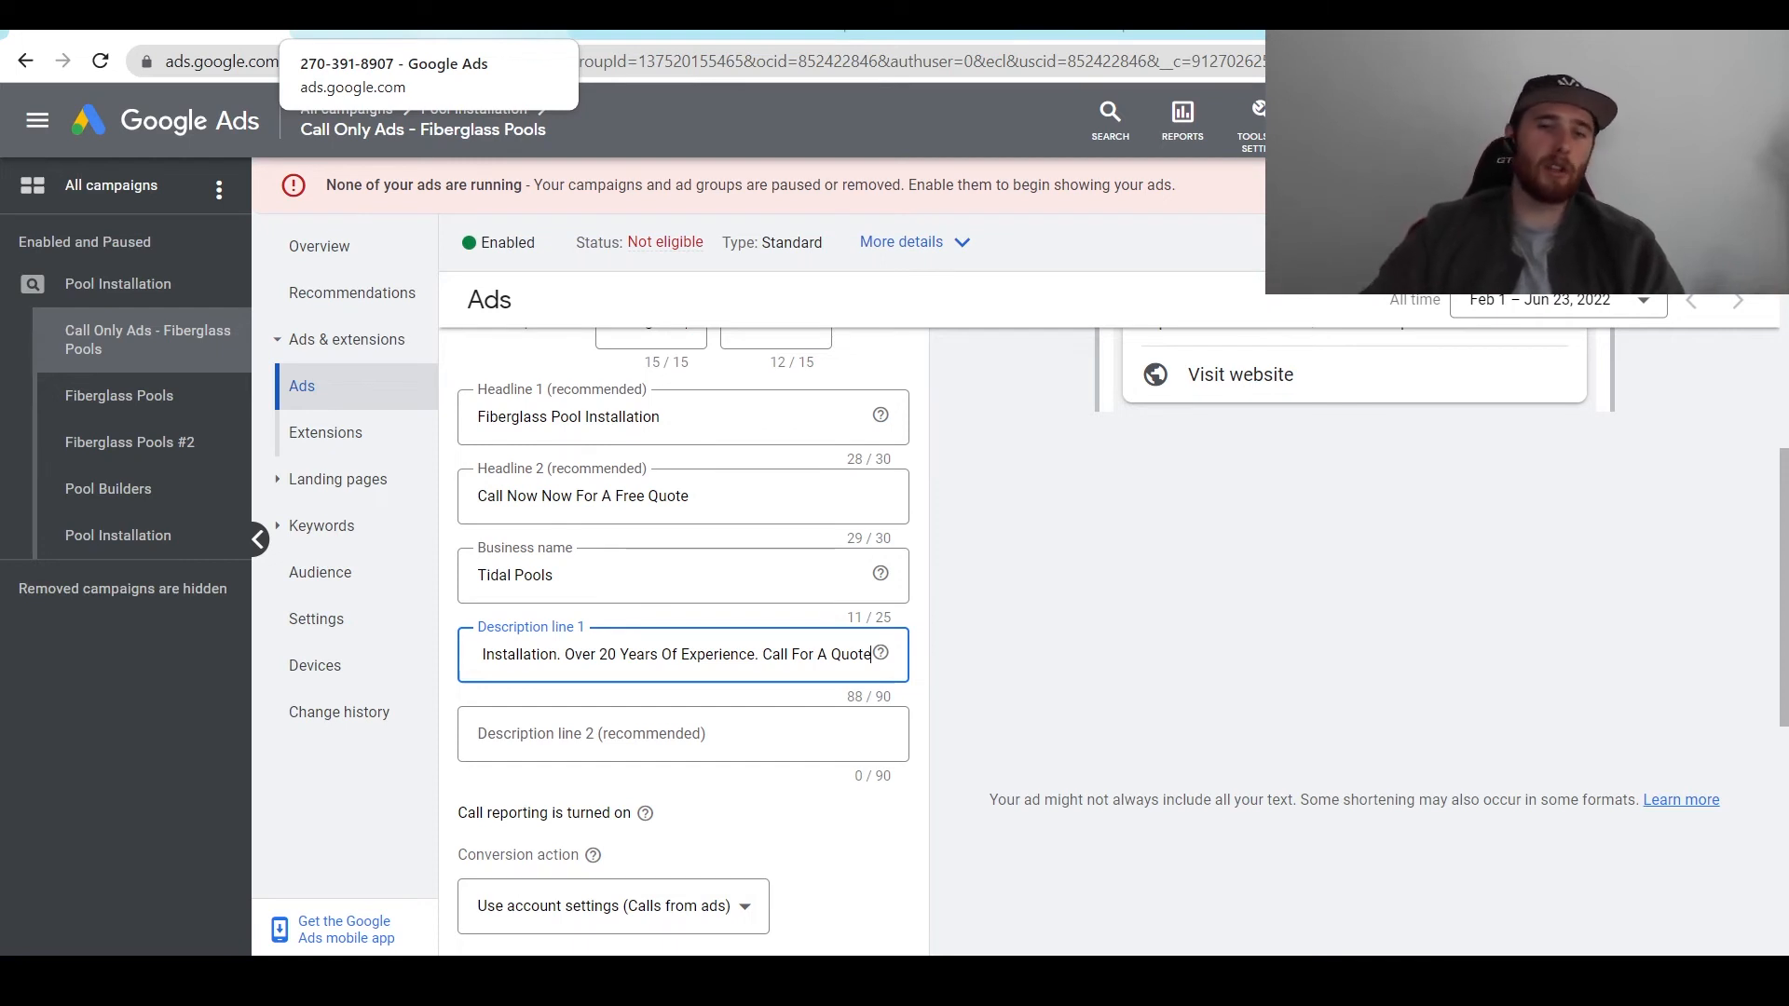
# Step: Copy the responsive search ad's second description, starting "Award Winning Pools", into description line 2 of the call ad
pyautogui.click(391, 19)
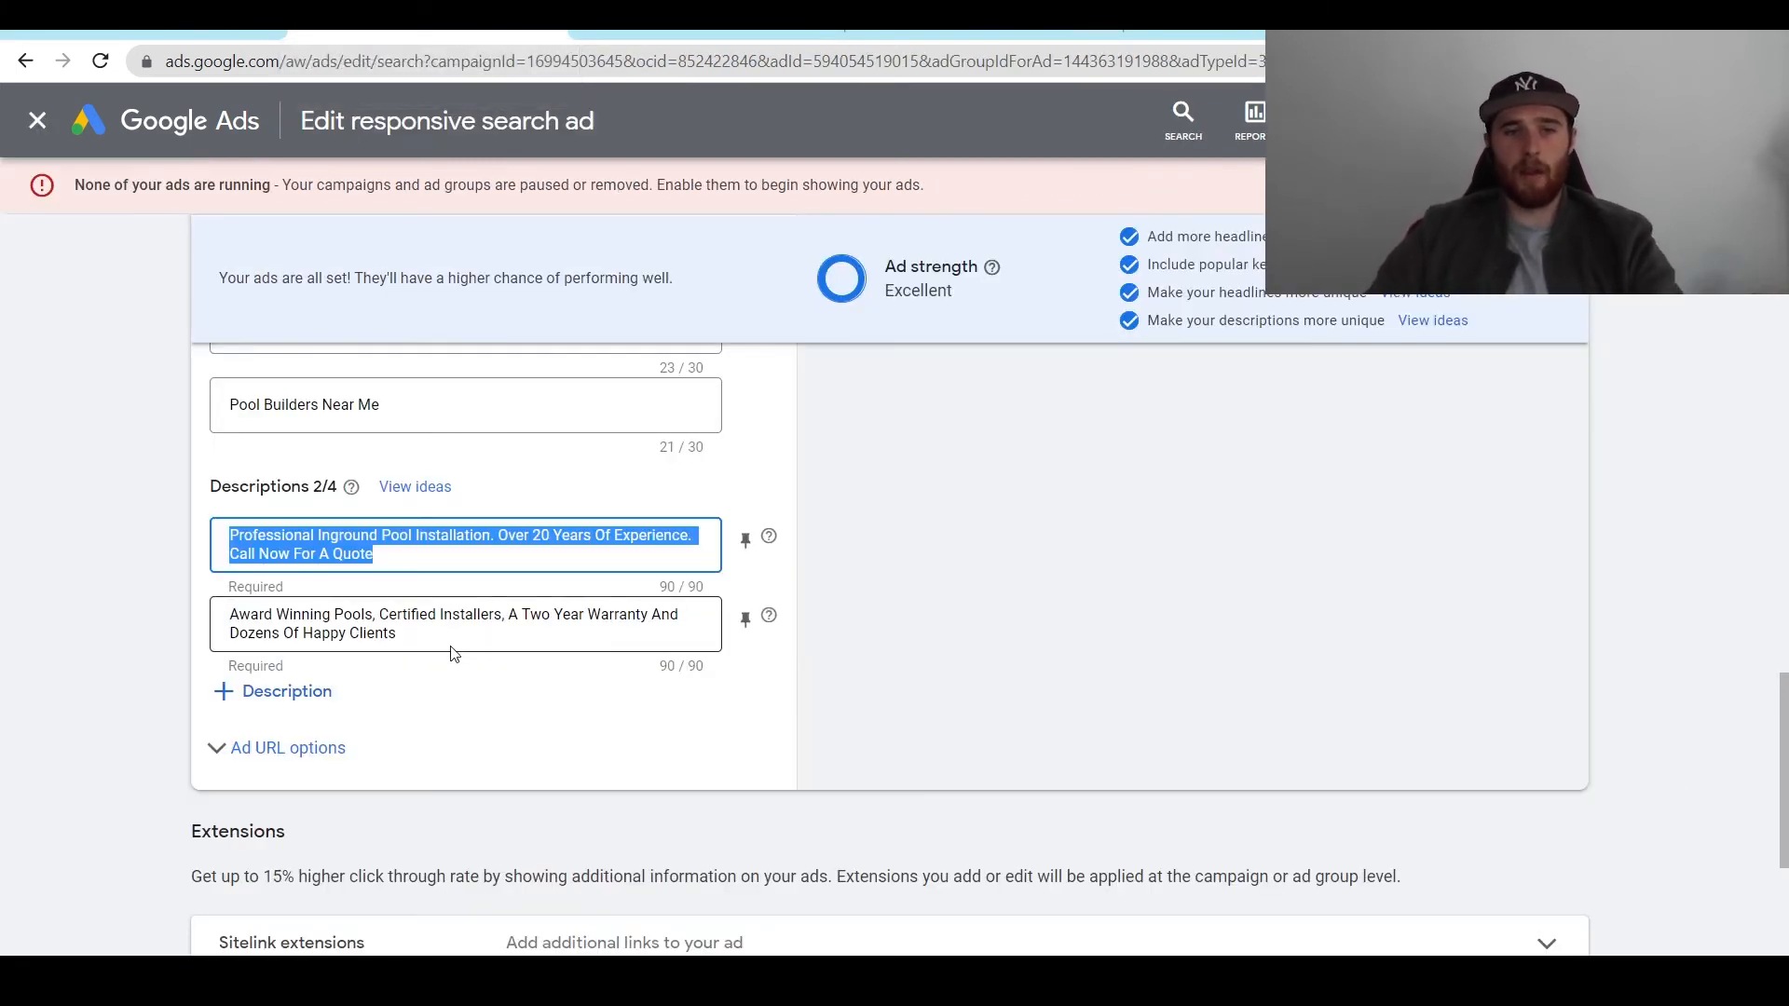
pyautogui.click(397, 634)
pyautogui.hotkey('ctrl', 'a')
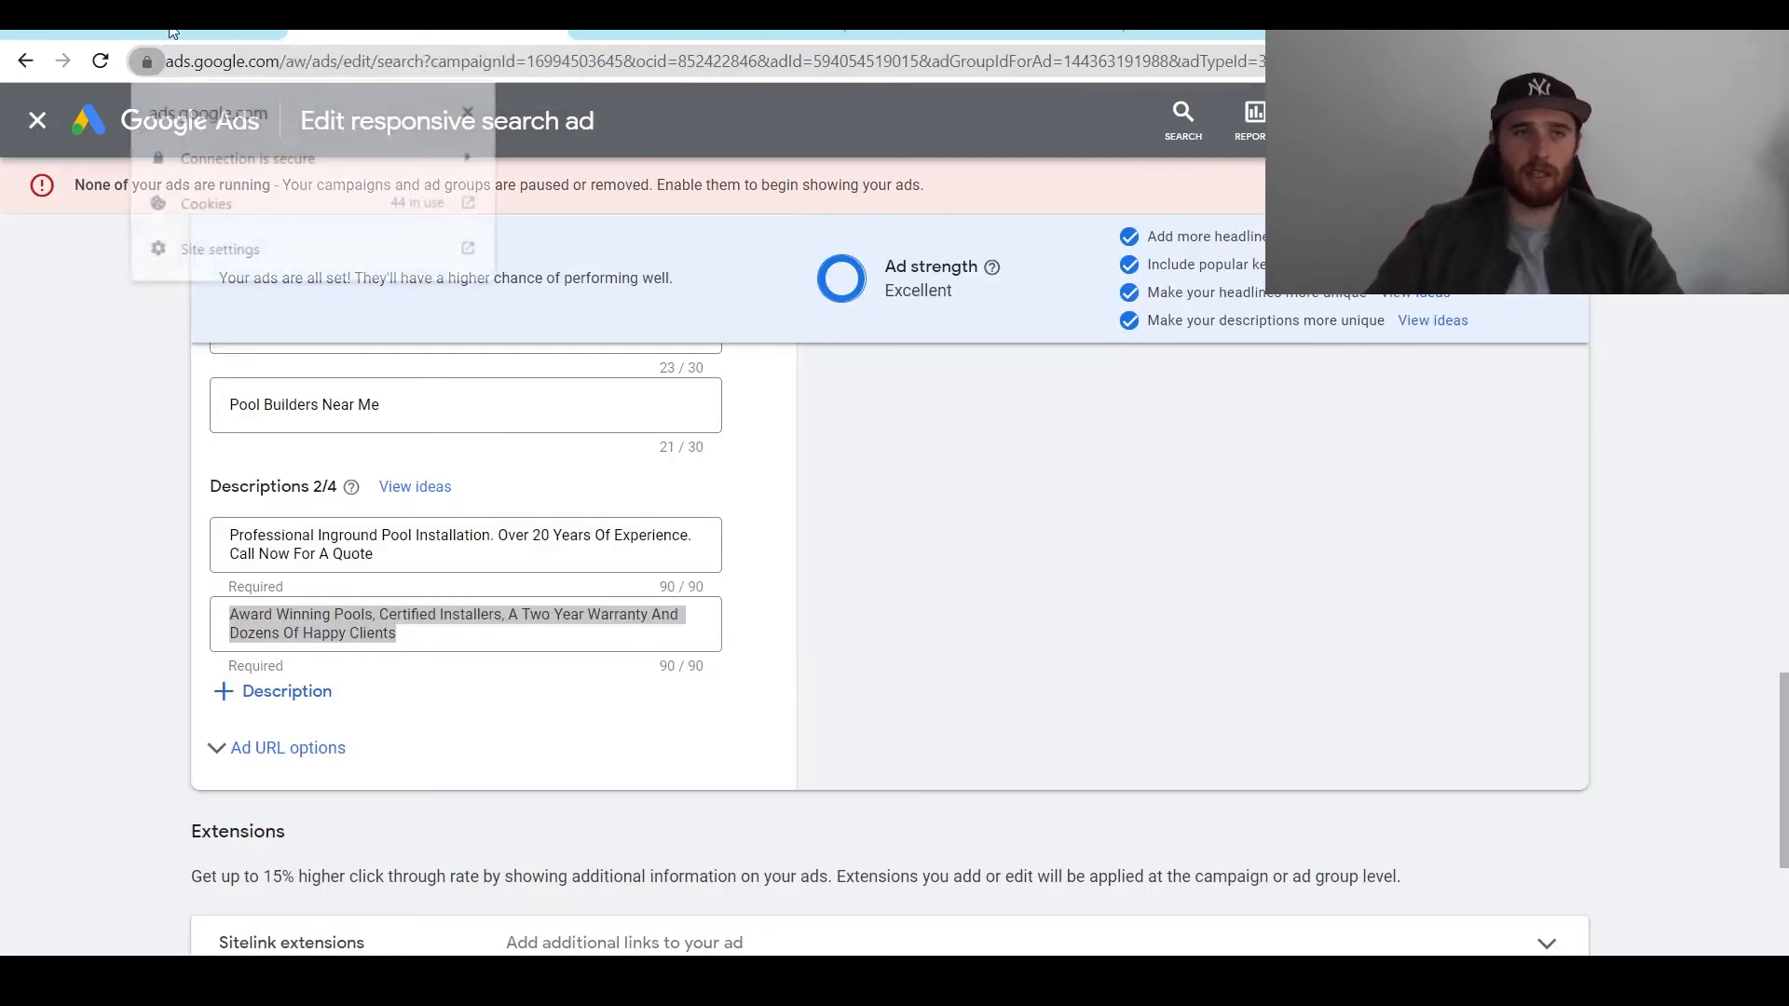
pyautogui.click(149, 18)
pyautogui.click(611, 736)
pyautogui.hotkey('ctrl', 'v')
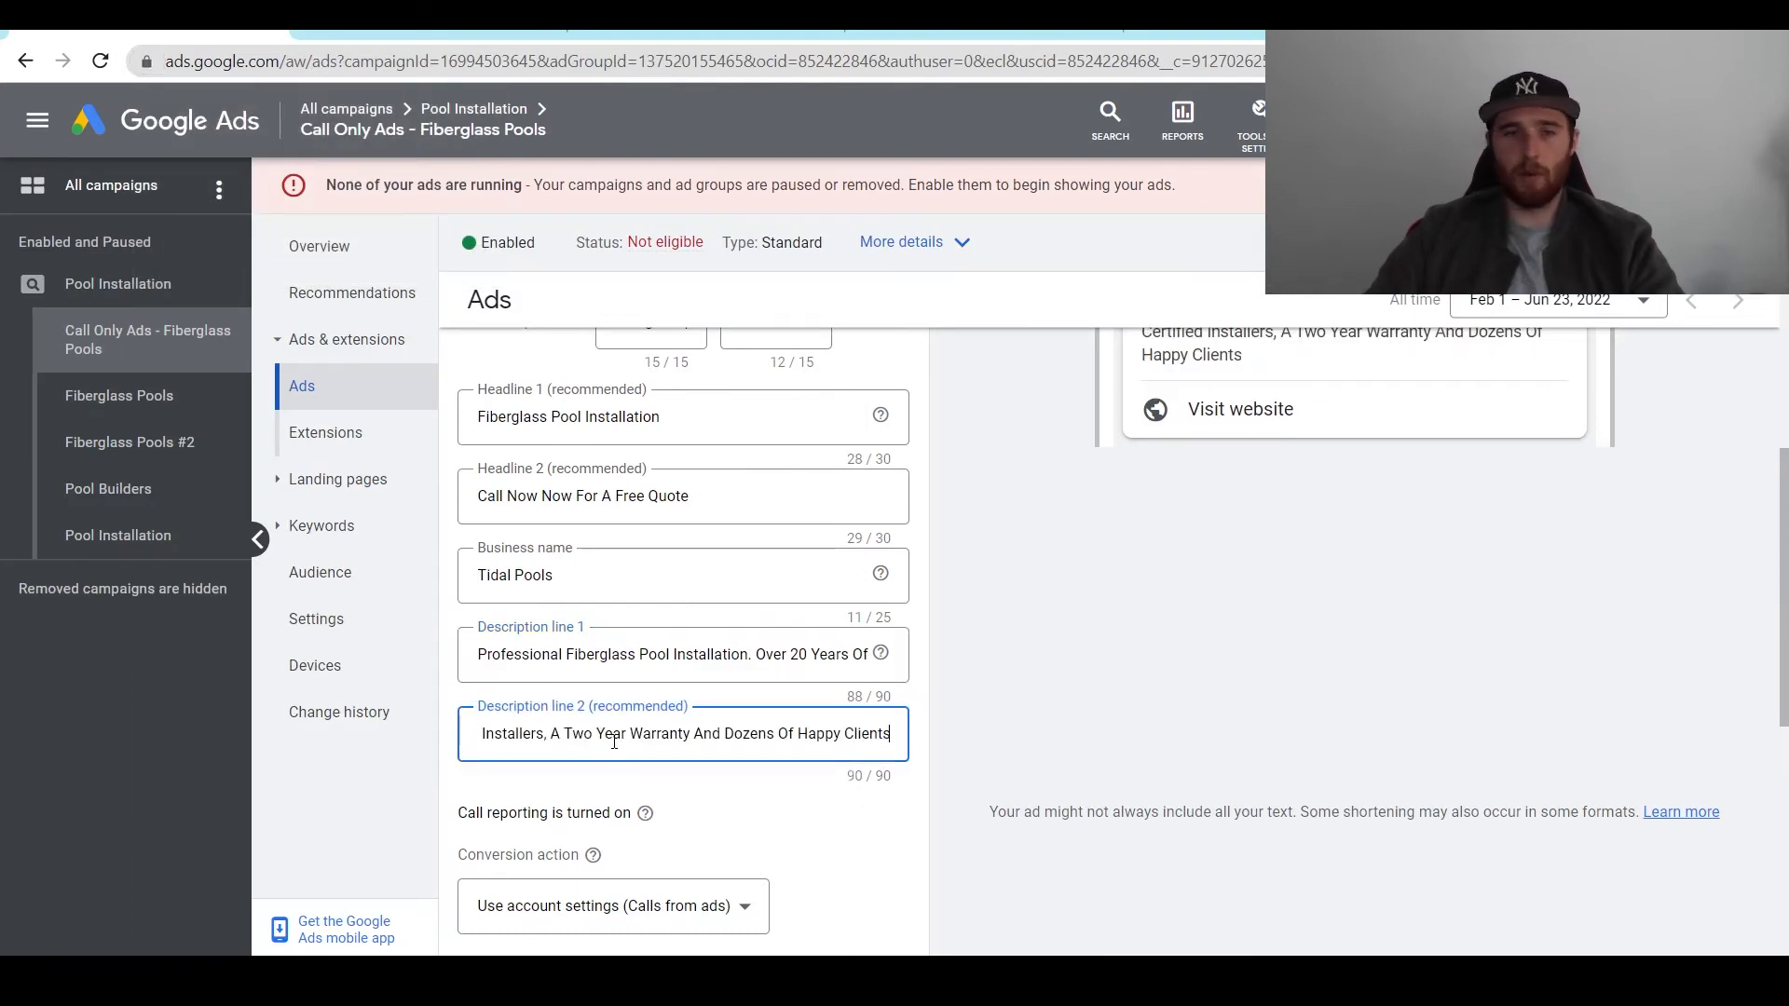
# Step: Read through the full text of description line 2 from beginning to end
pyautogui.moveTo(576, 760); pyautogui.dragTo(363, 745)
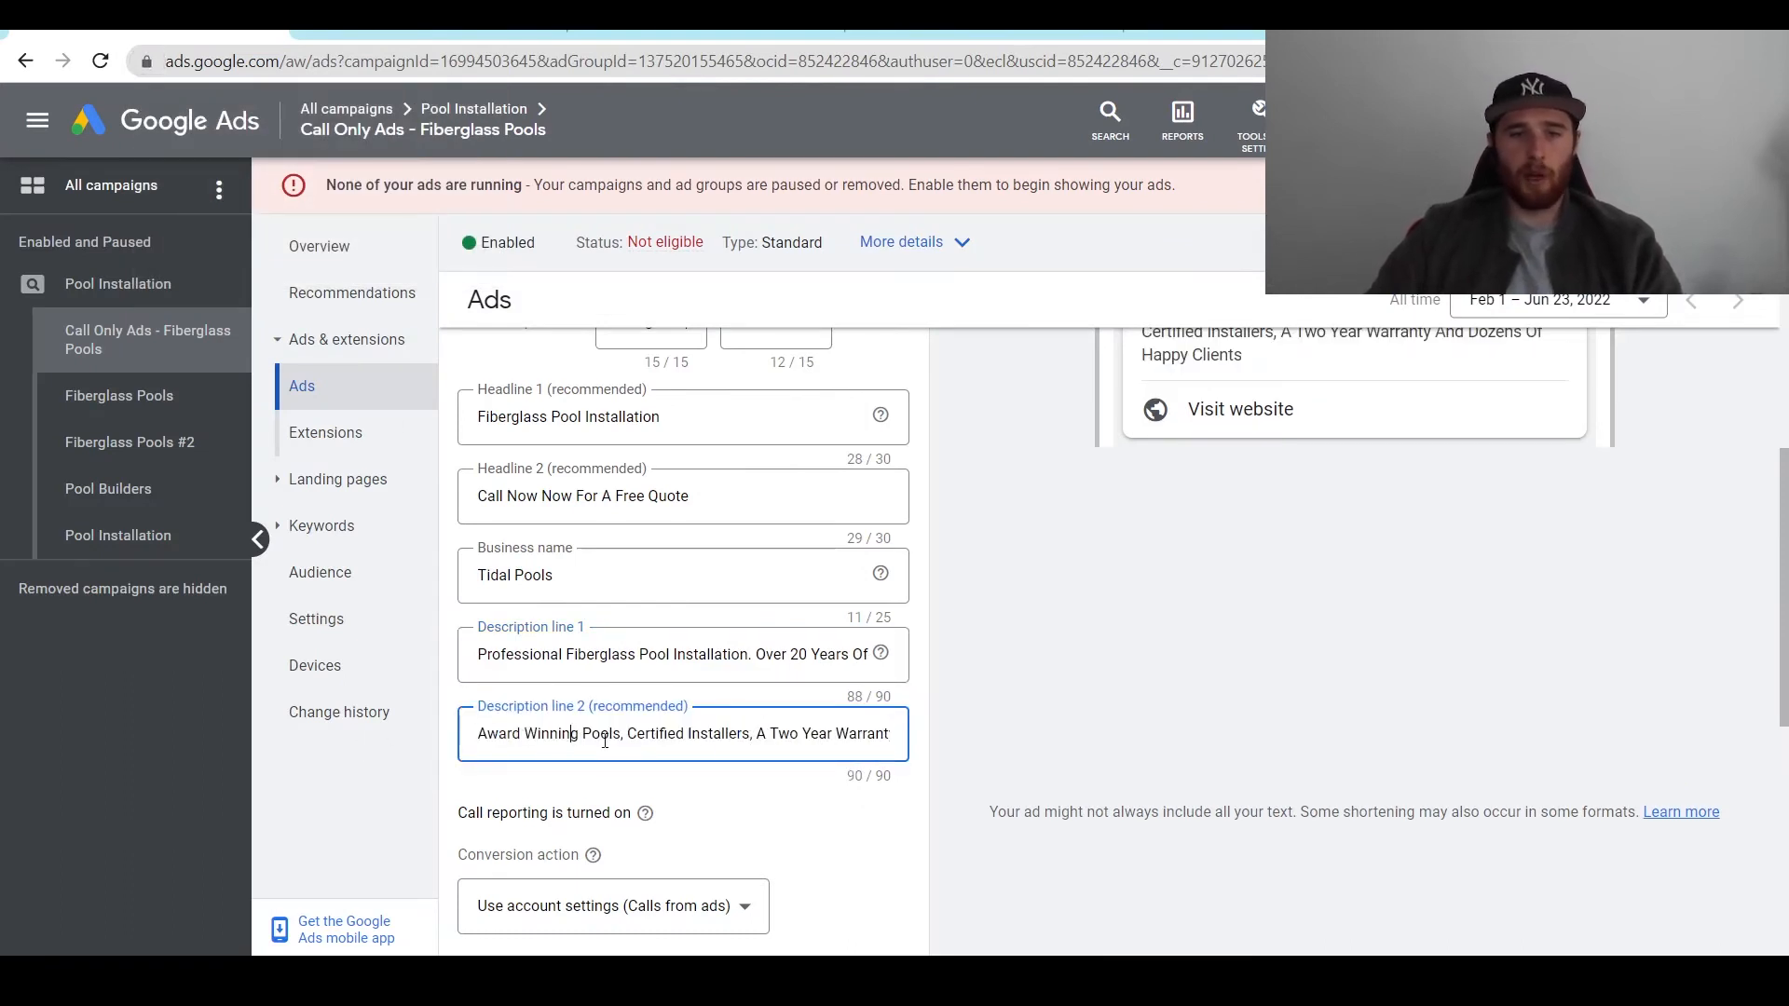
pyautogui.moveTo(599, 741); pyautogui.dragTo(782, 742)
pyautogui.moveTo(772, 759); pyautogui.dragTo(745, 743)
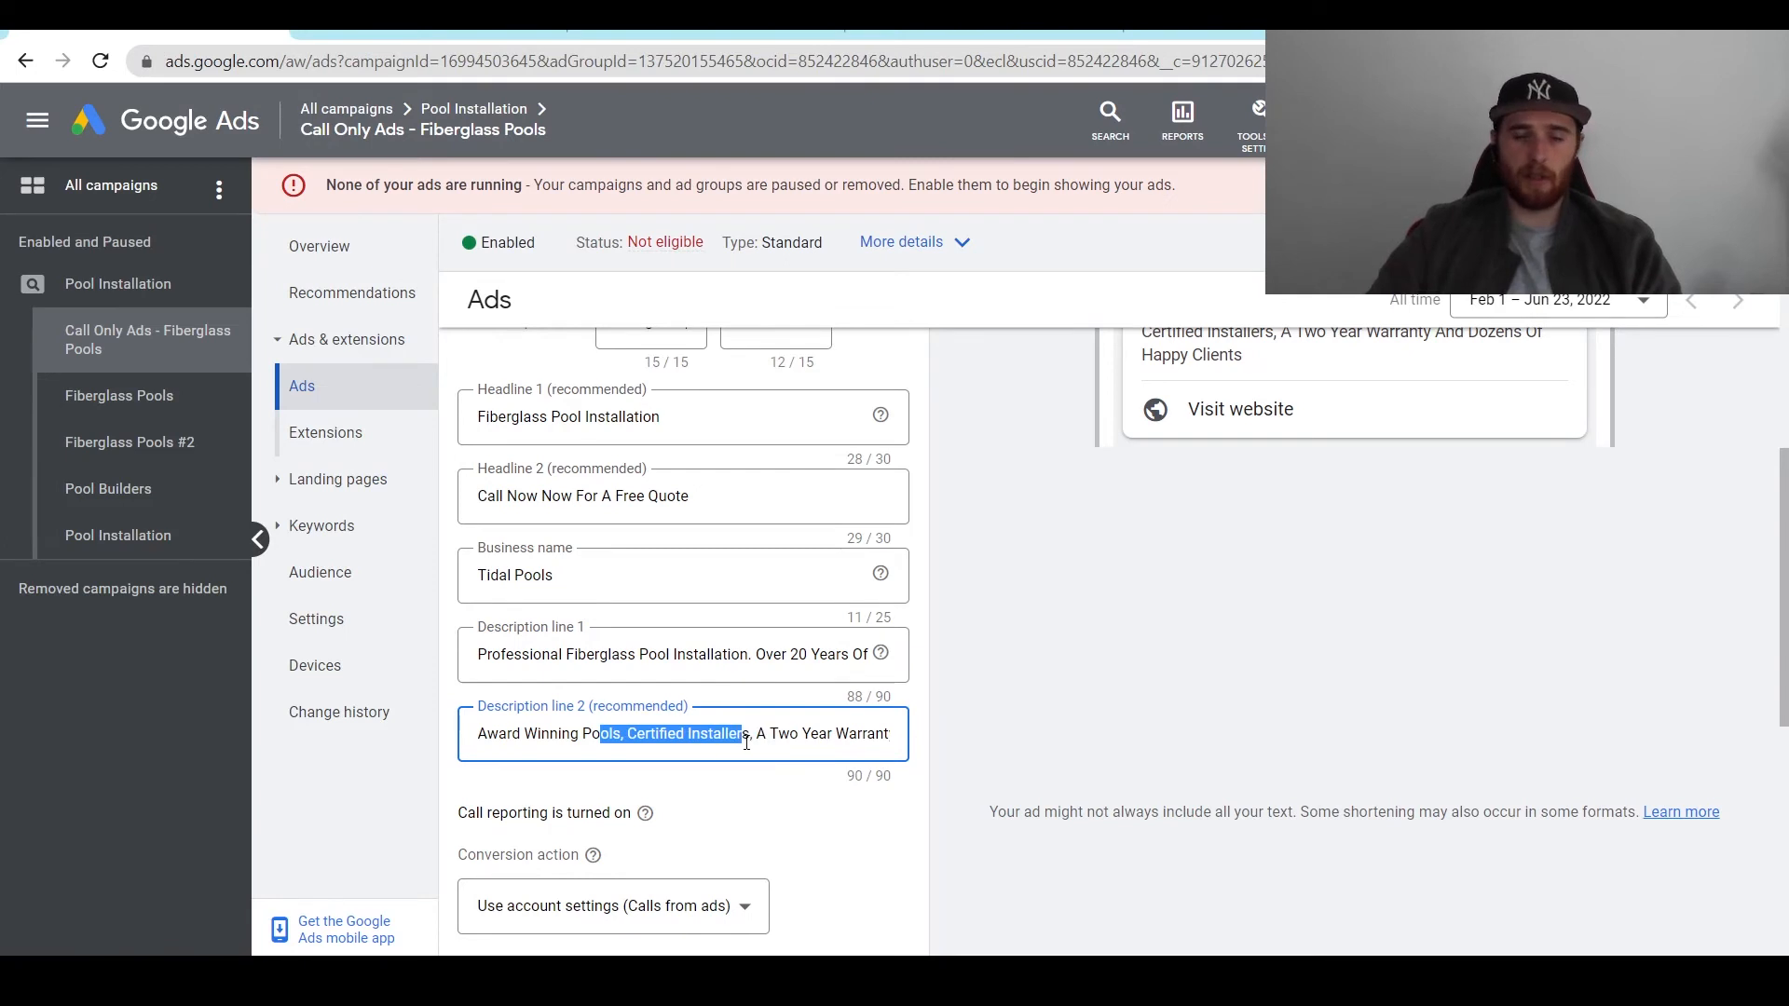
pyautogui.press('Left')
pyautogui.press('Right')
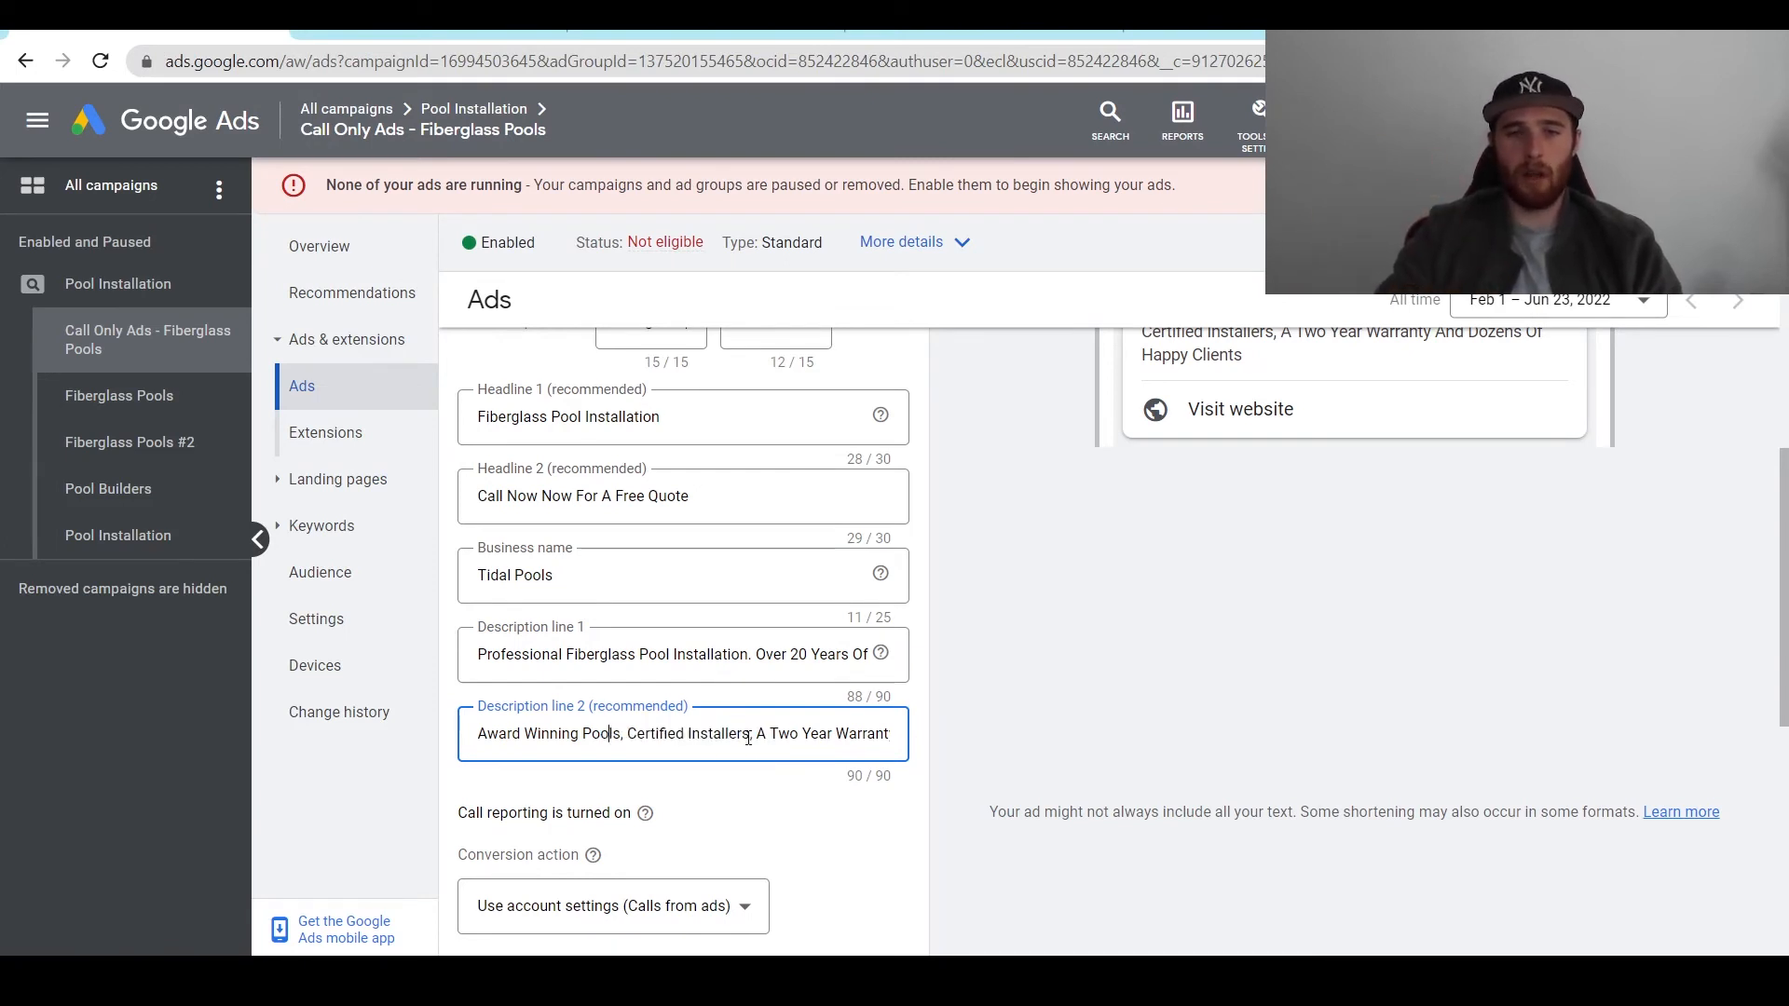
pyautogui.press('Right')
pyautogui.press('Right')
pyautogui.press('Right')
pyautogui.press('Right')
pyautogui.press('Right')
pyautogui.press('Right')
pyautogui.press('Right')
pyautogui.press('Right')
pyautogui.press('Right')
pyautogui.press('Right')
pyautogui.press('Right')
pyautogui.press('Right')
pyautogui.press('Right')
pyautogui.press('Right')
pyautogui.press('Right')
pyautogui.press('Right')
pyautogui.press('Right')
pyautogui.press('Right')
pyautogui.press('Right')
pyautogui.press('Right')
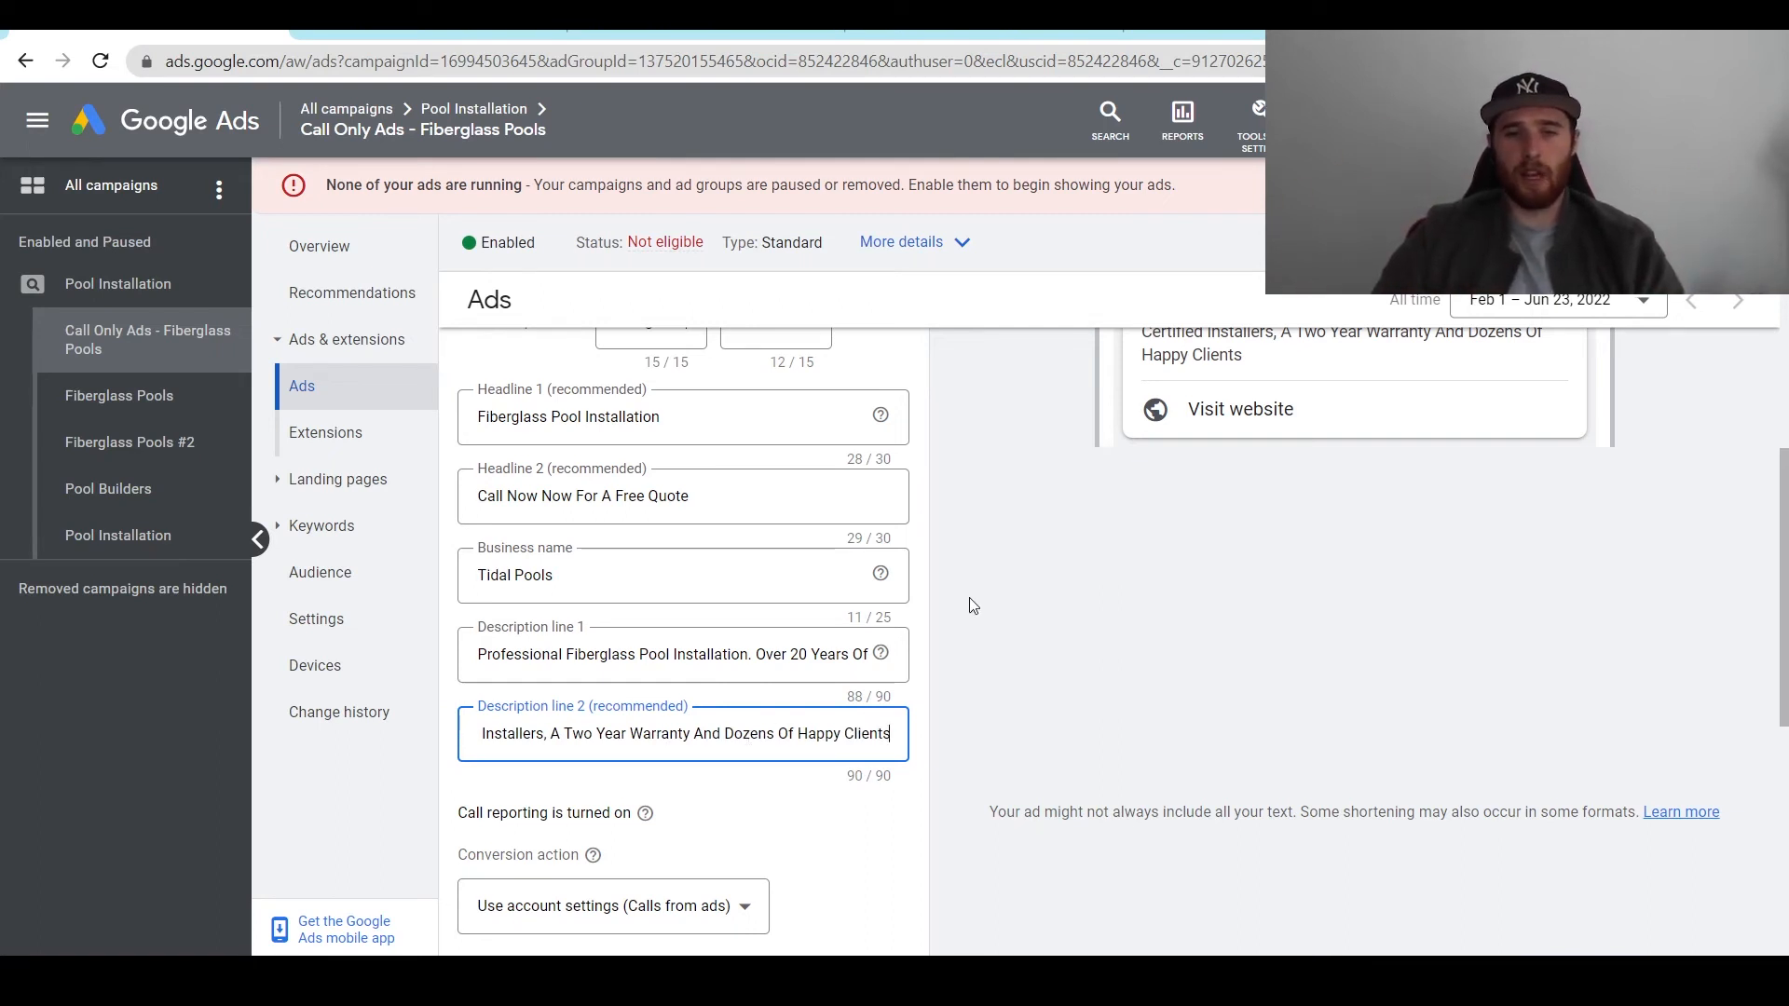
# Step: Set the call ad's conversion action to "Calls from ads" and check the other conversion choices
pyautogui.middleClick(1085, 629)
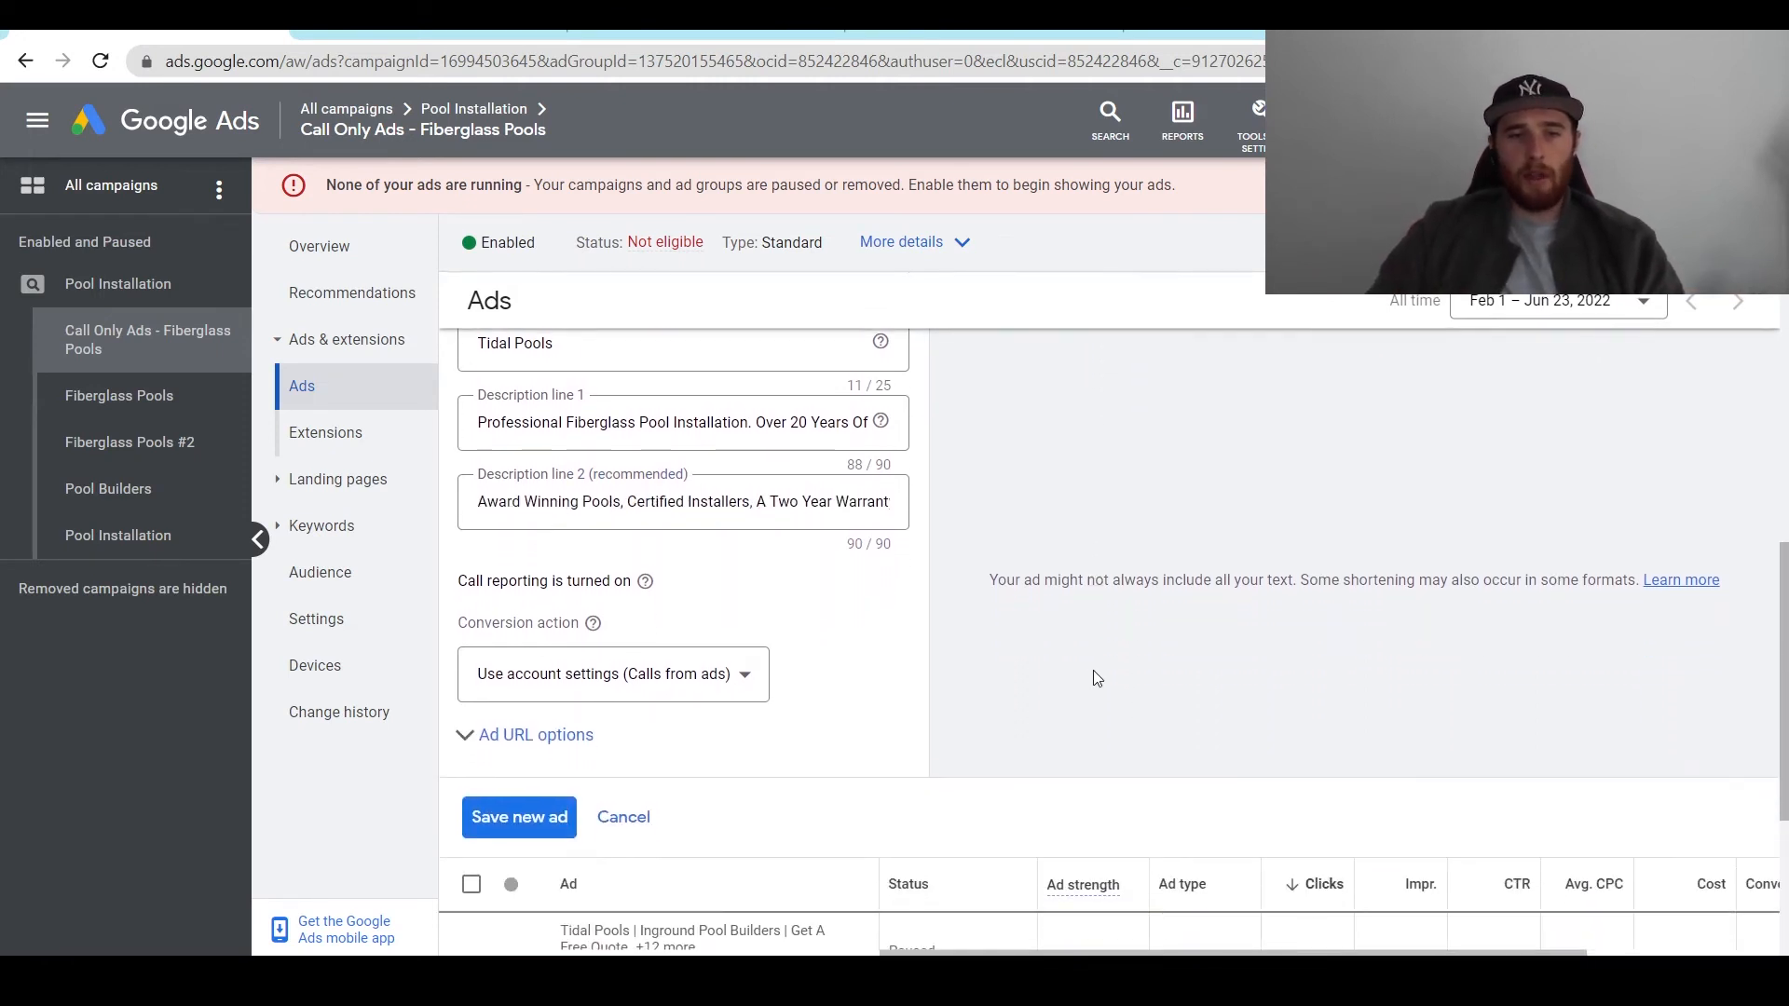
pyautogui.click(607, 678)
pyautogui.click(873, 683)
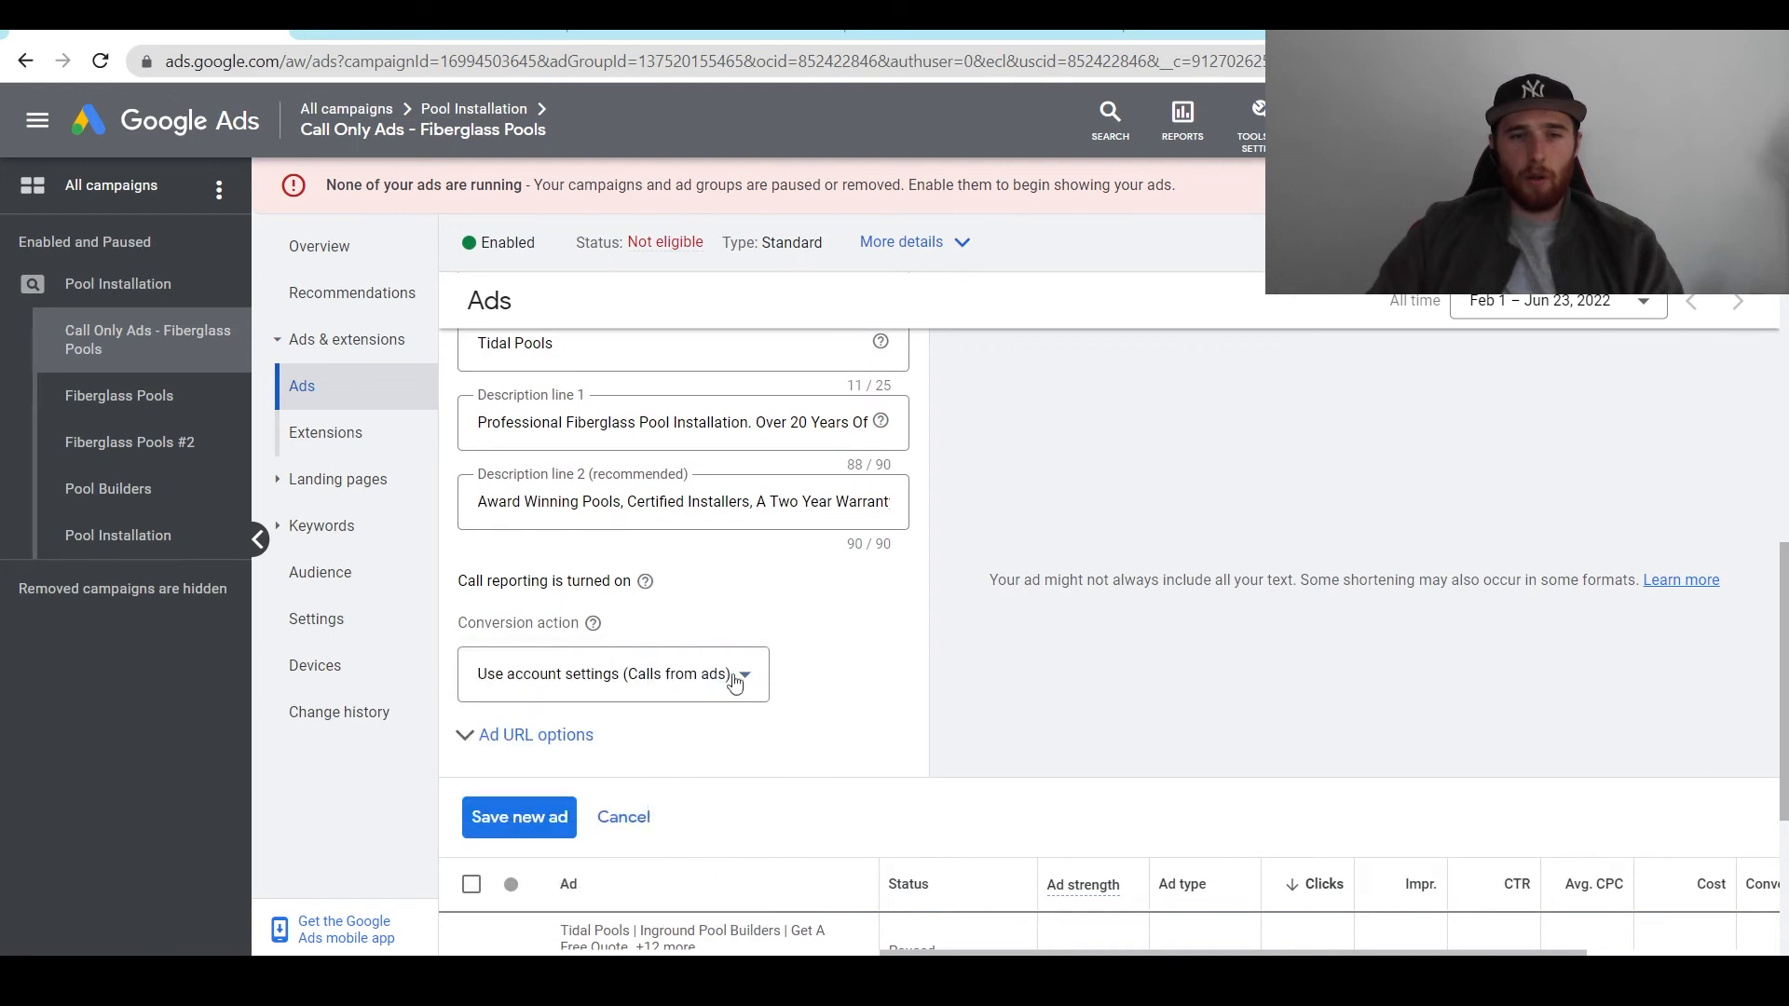
pyautogui.click(736, 680)
pyautogui.click(618, 751)
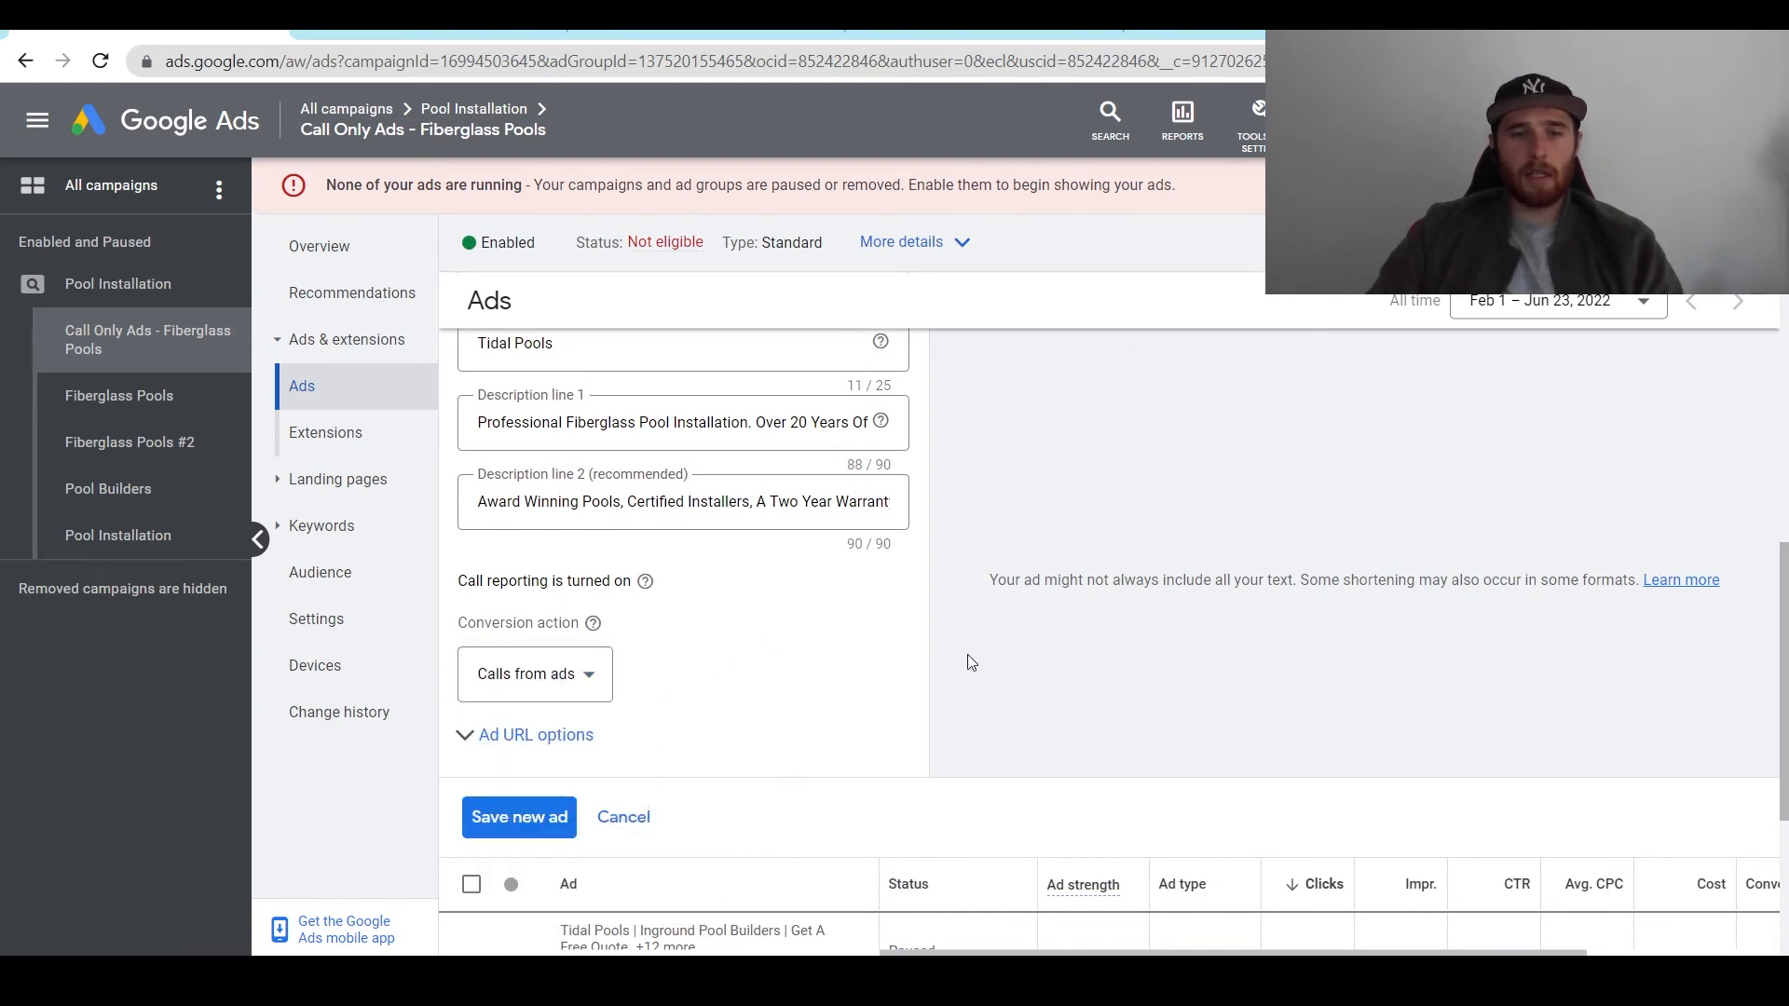
pyautogui.scroll(-2, 599, 801)
pyautogui.click(599, 799)
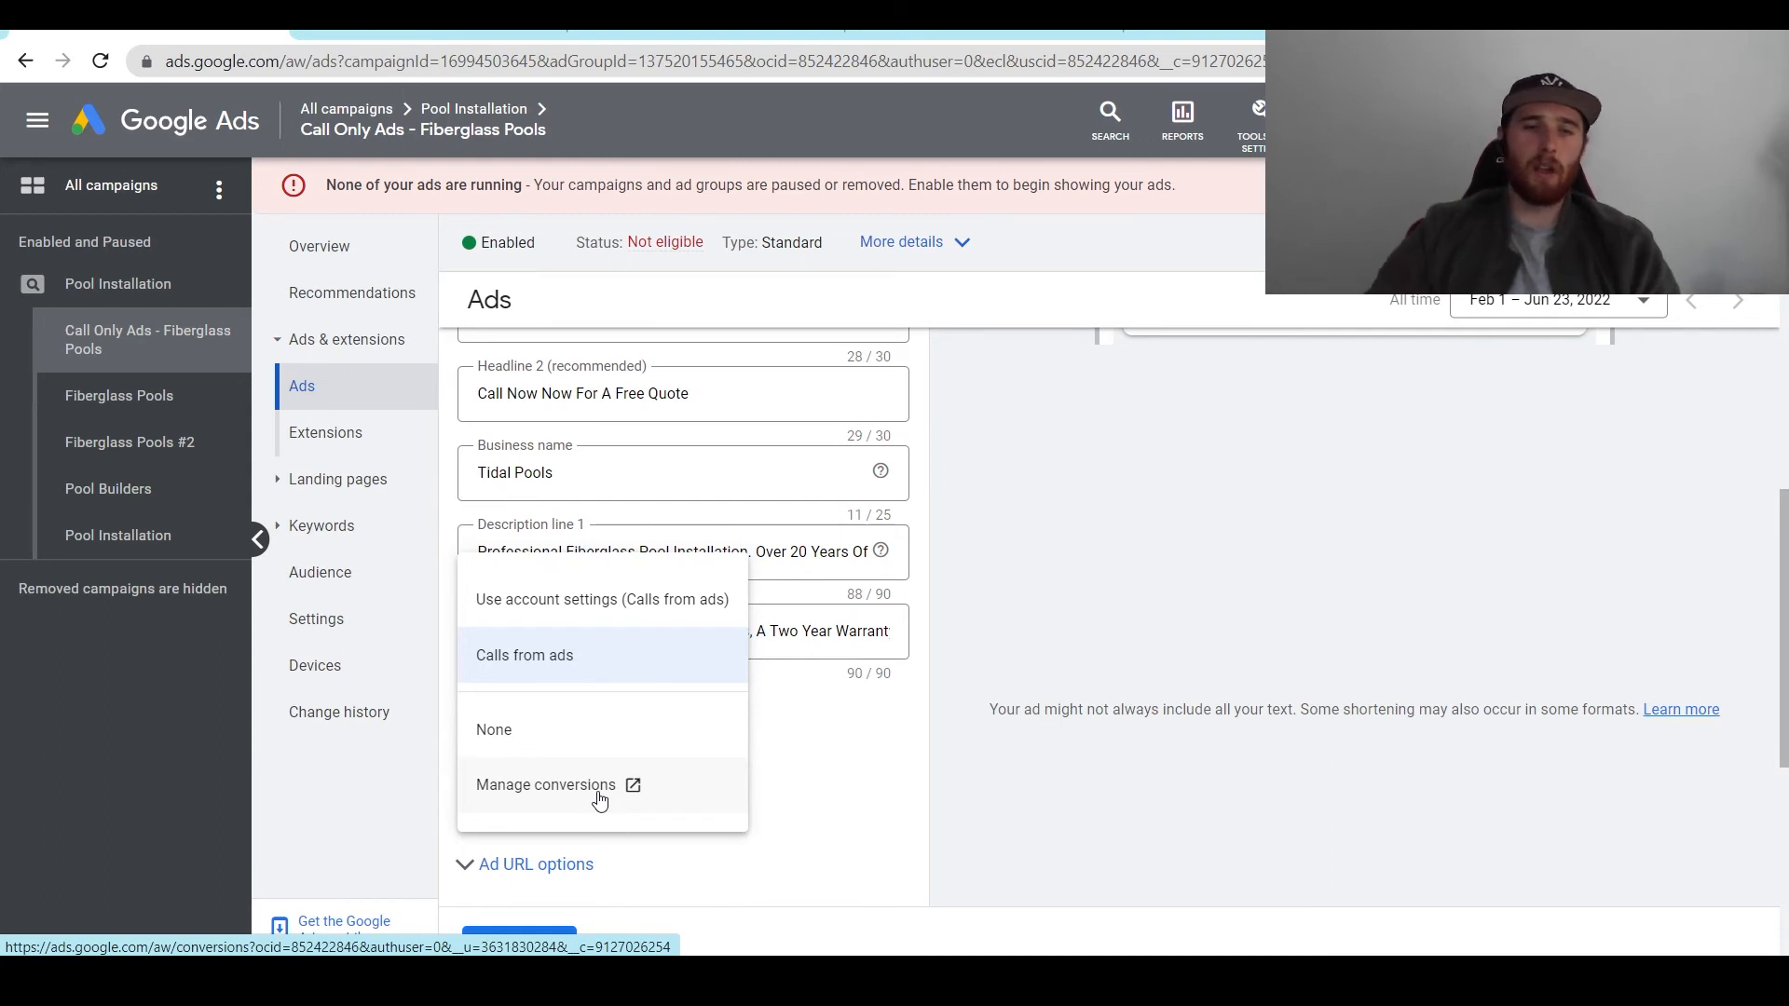
pyautogui.click(1007, 625)
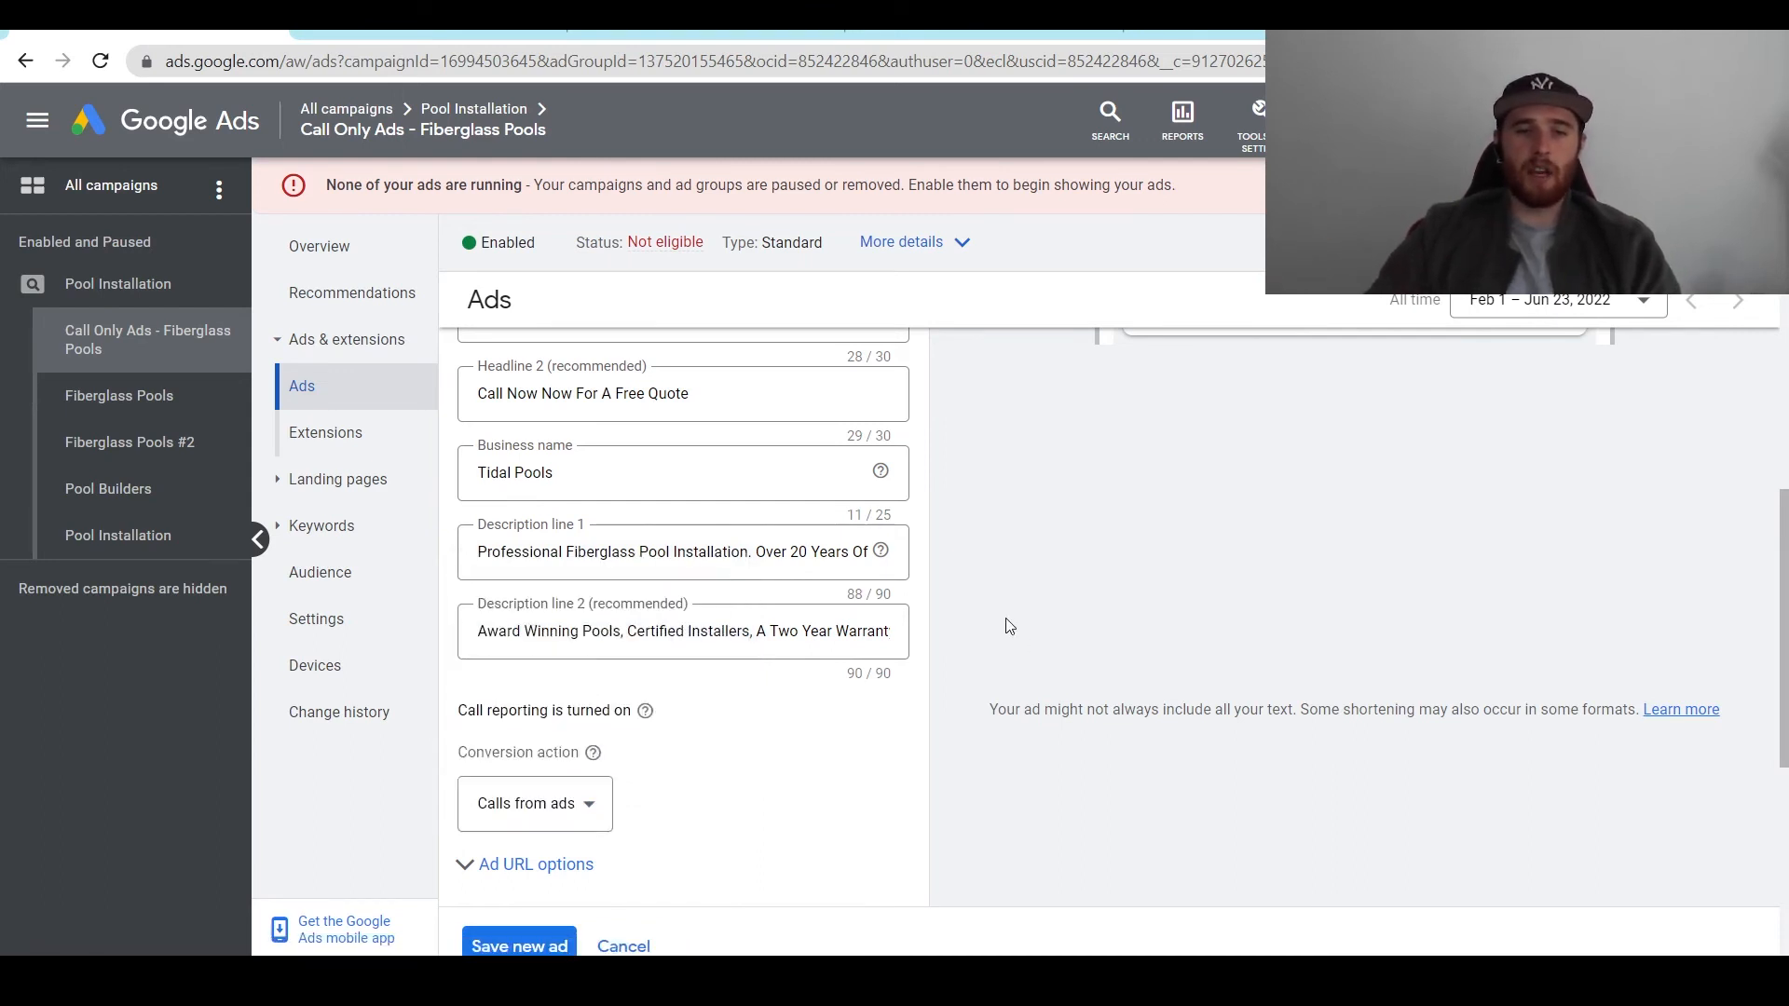
# Step: Save the new call ad and look at its entry in the ad group's ads list
pyautogui.middleClick(969, 662)
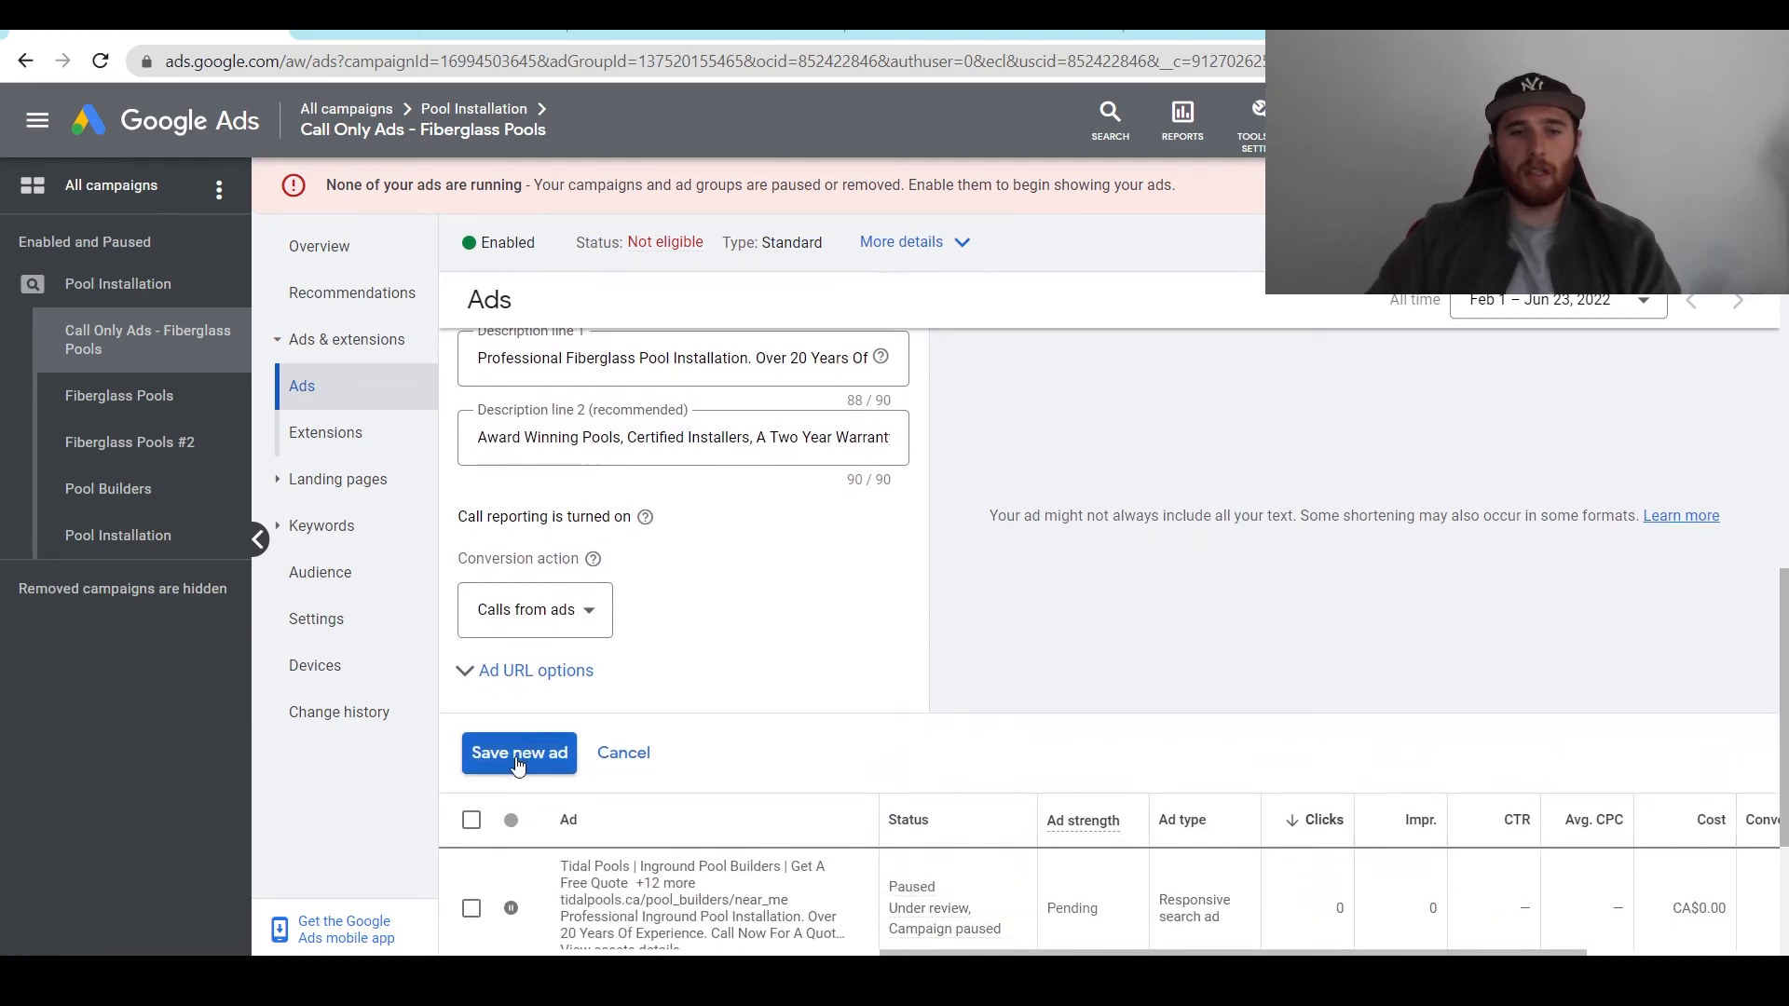
pyautogui.click(519, 755)
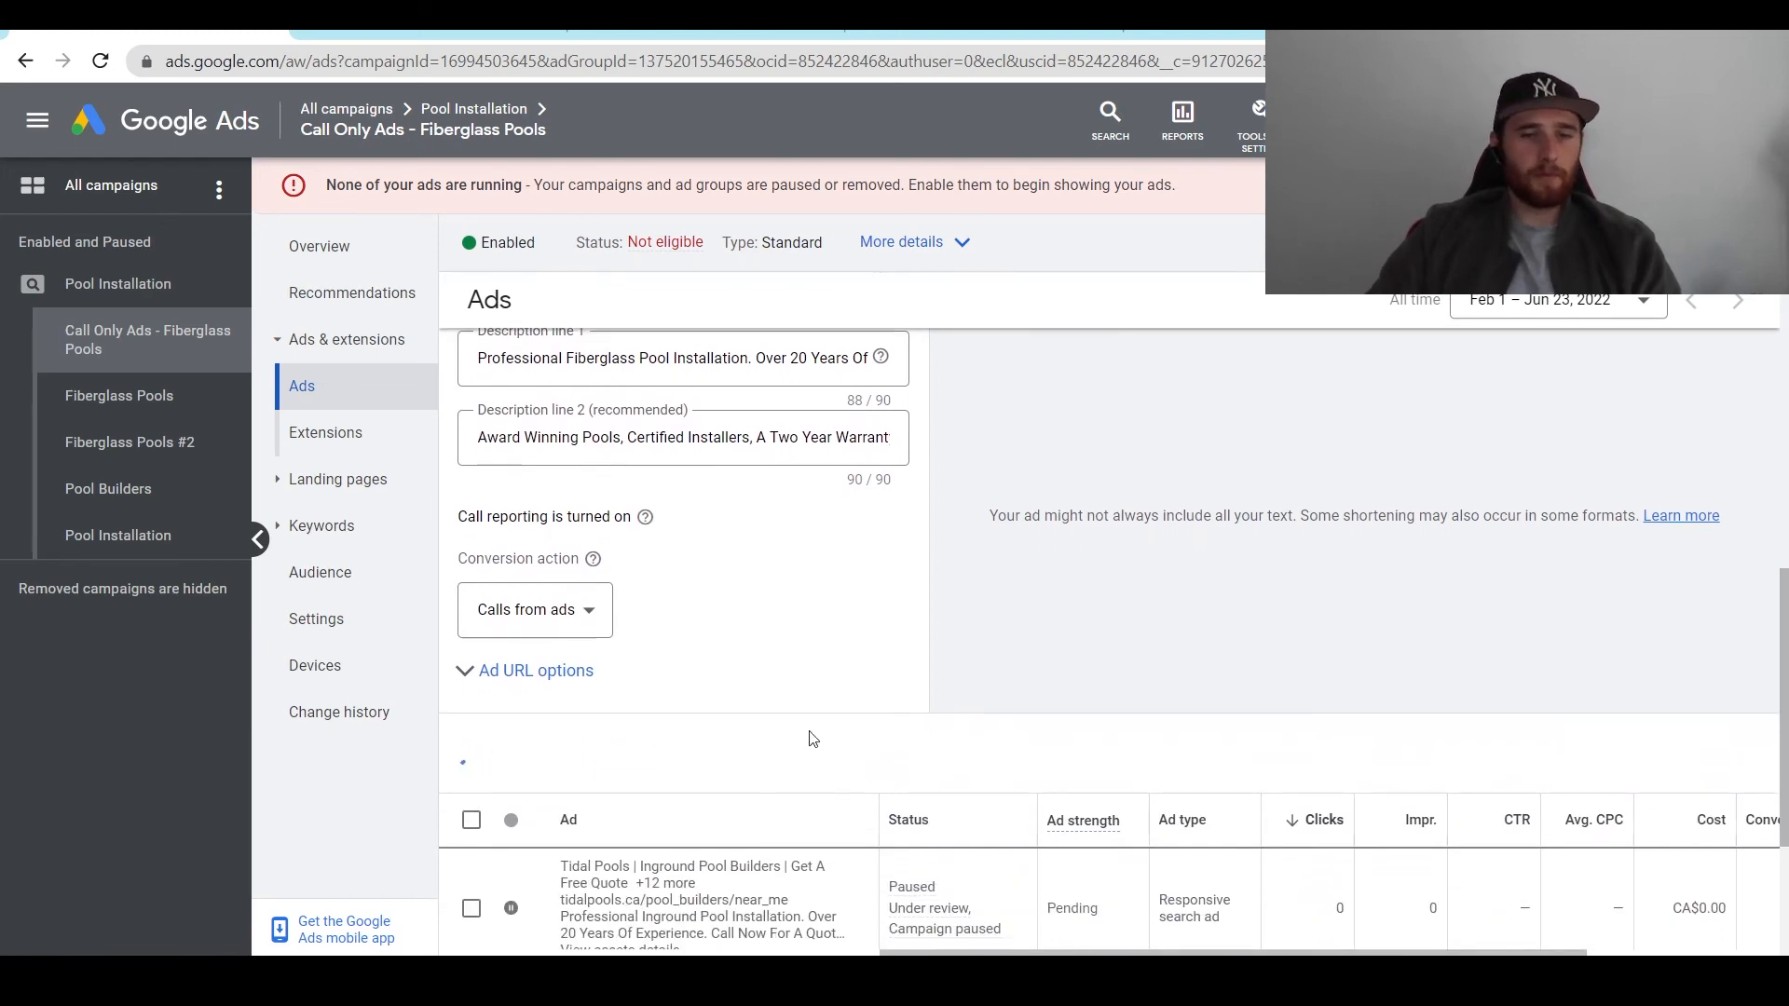
pyautogui.scroll(-3, 1144, 713)
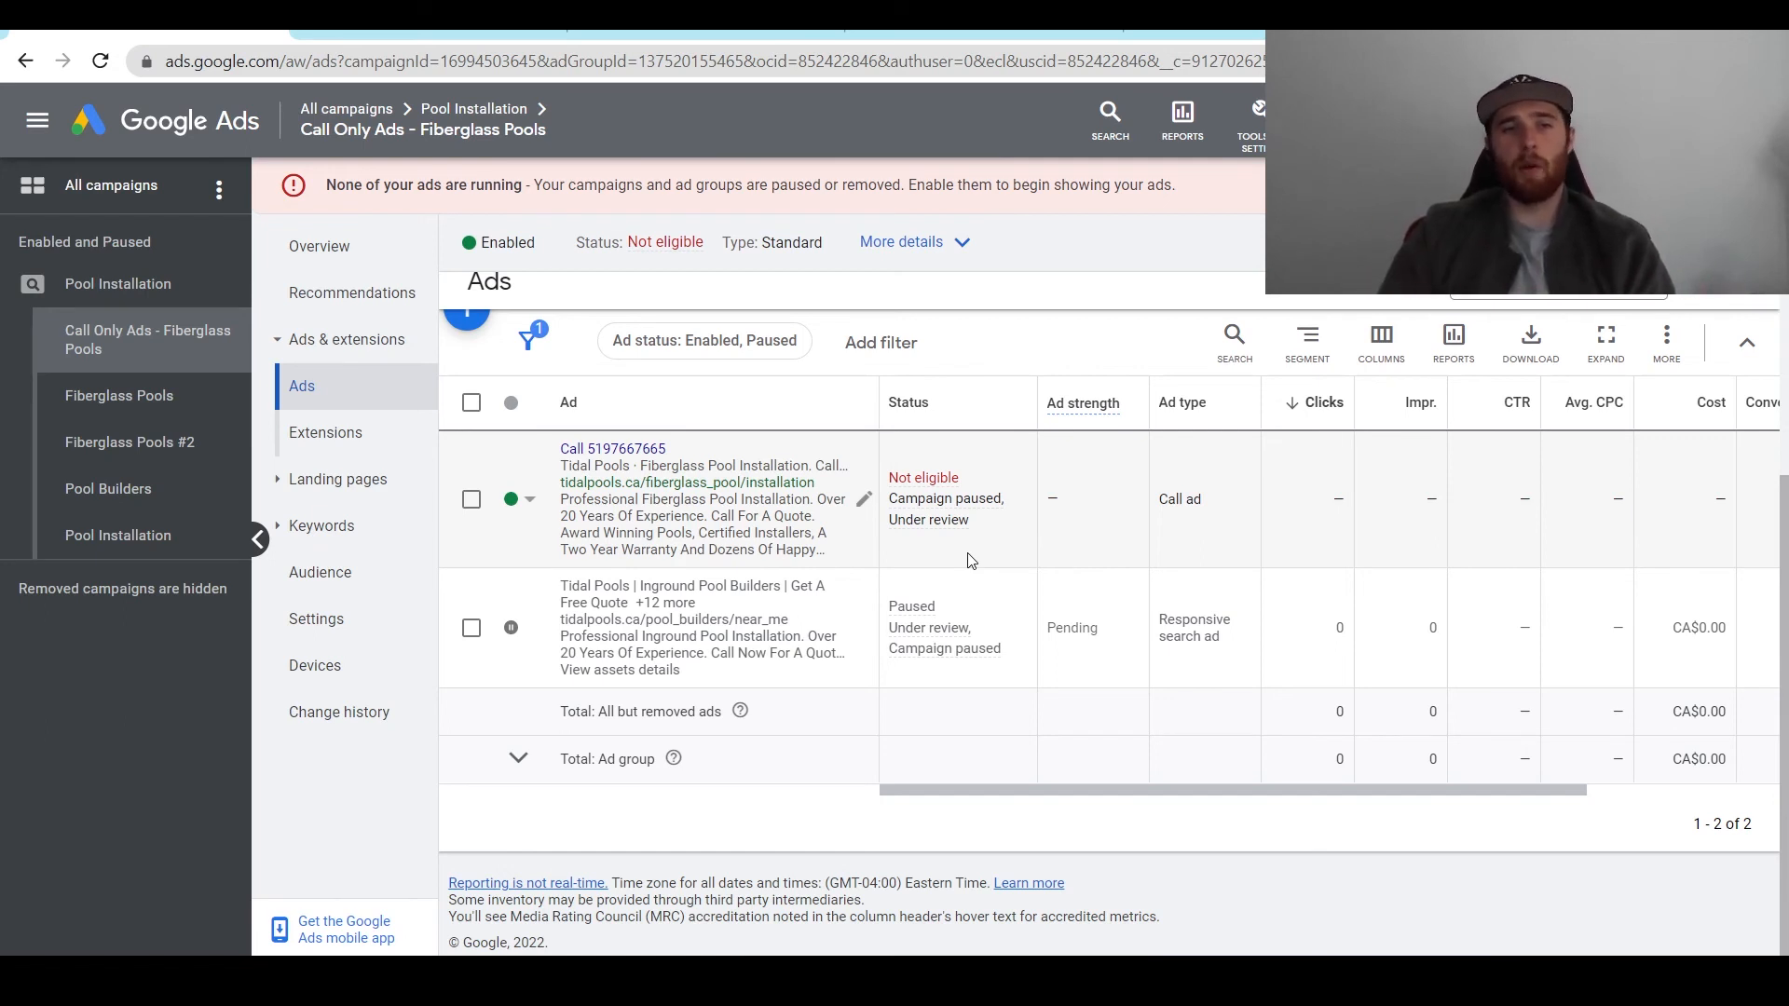
pyautogui.click(259, 538)
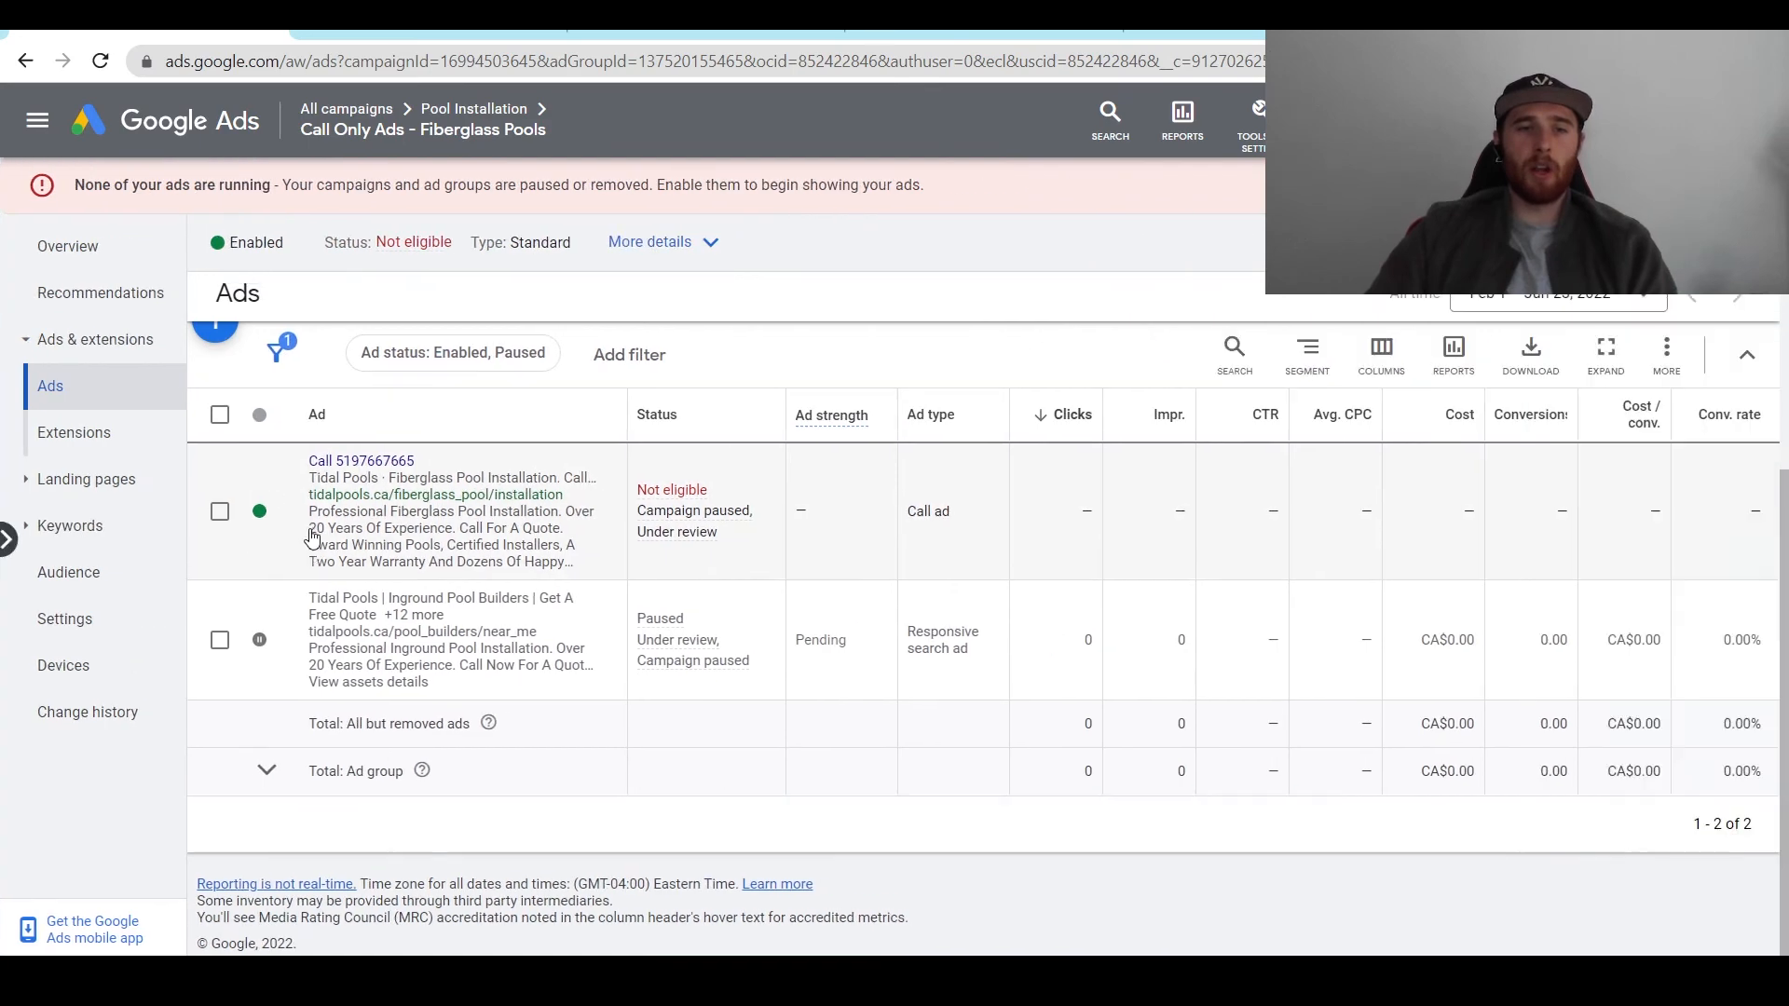
pyautogui.click(313, 538)
pyautogui.click(7, 539)
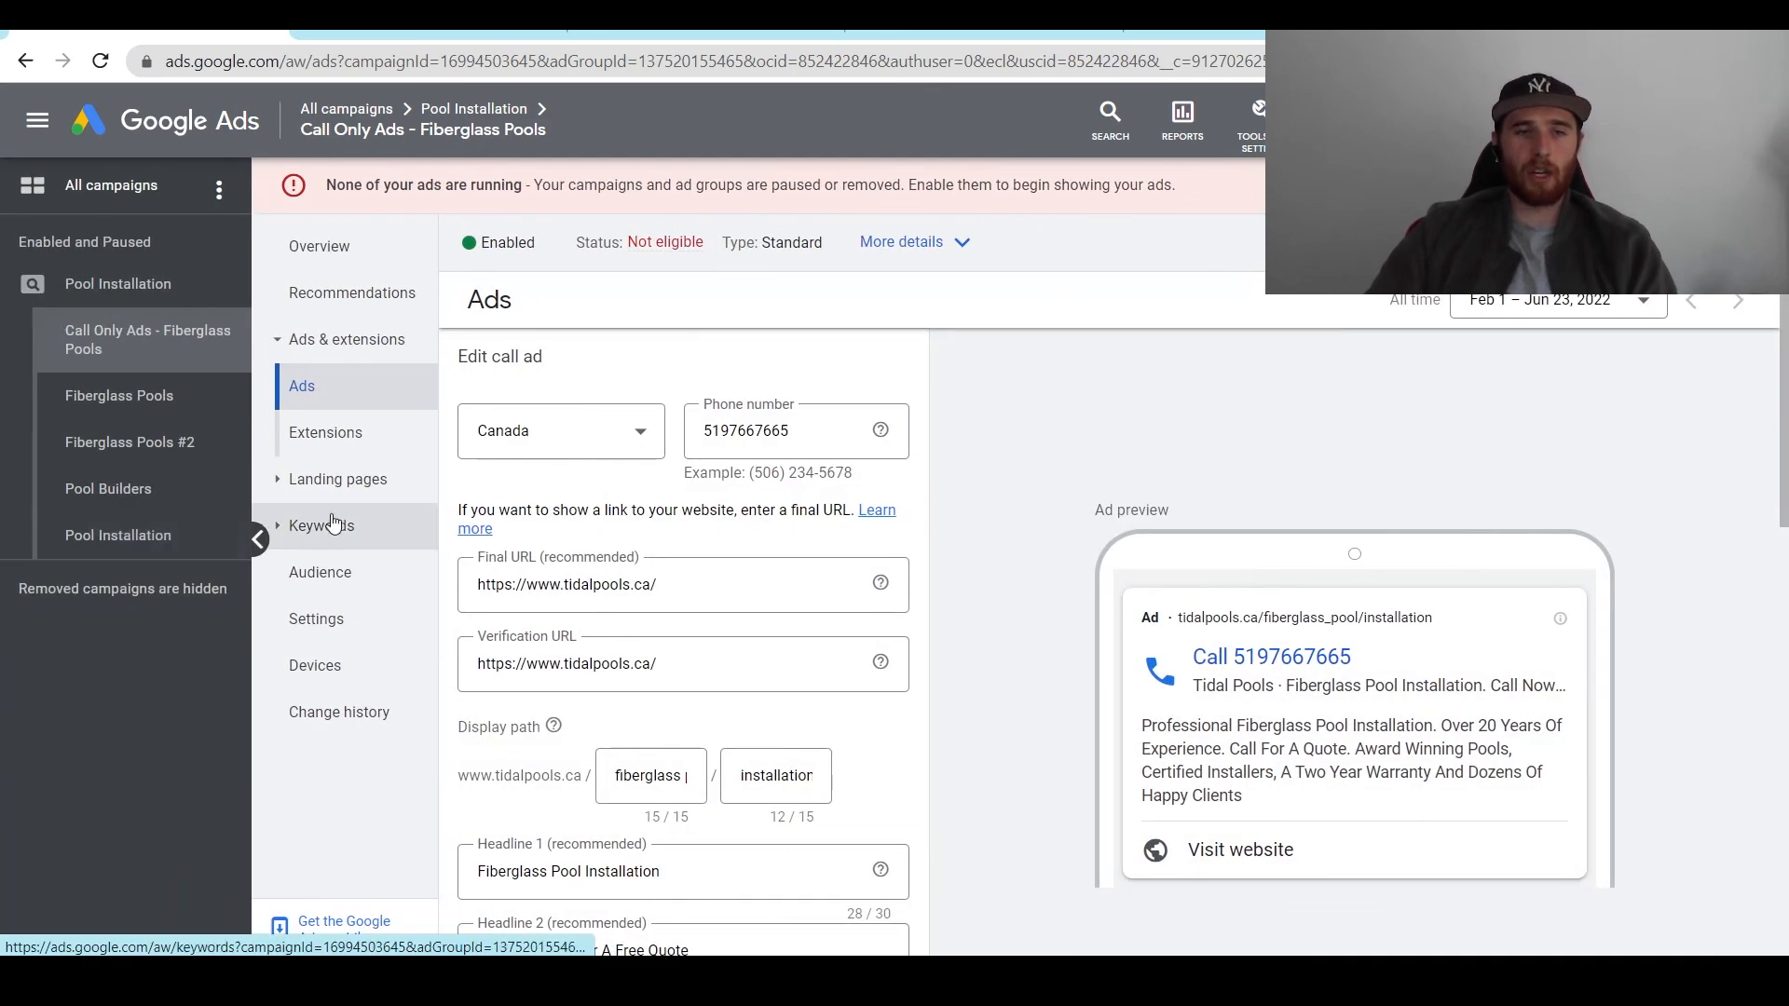
# Step: Open the search keywords of the Call Only Ads - Fiberglass Pools ad group and review the whole exact-match list
pyautogui.click(332, 525)
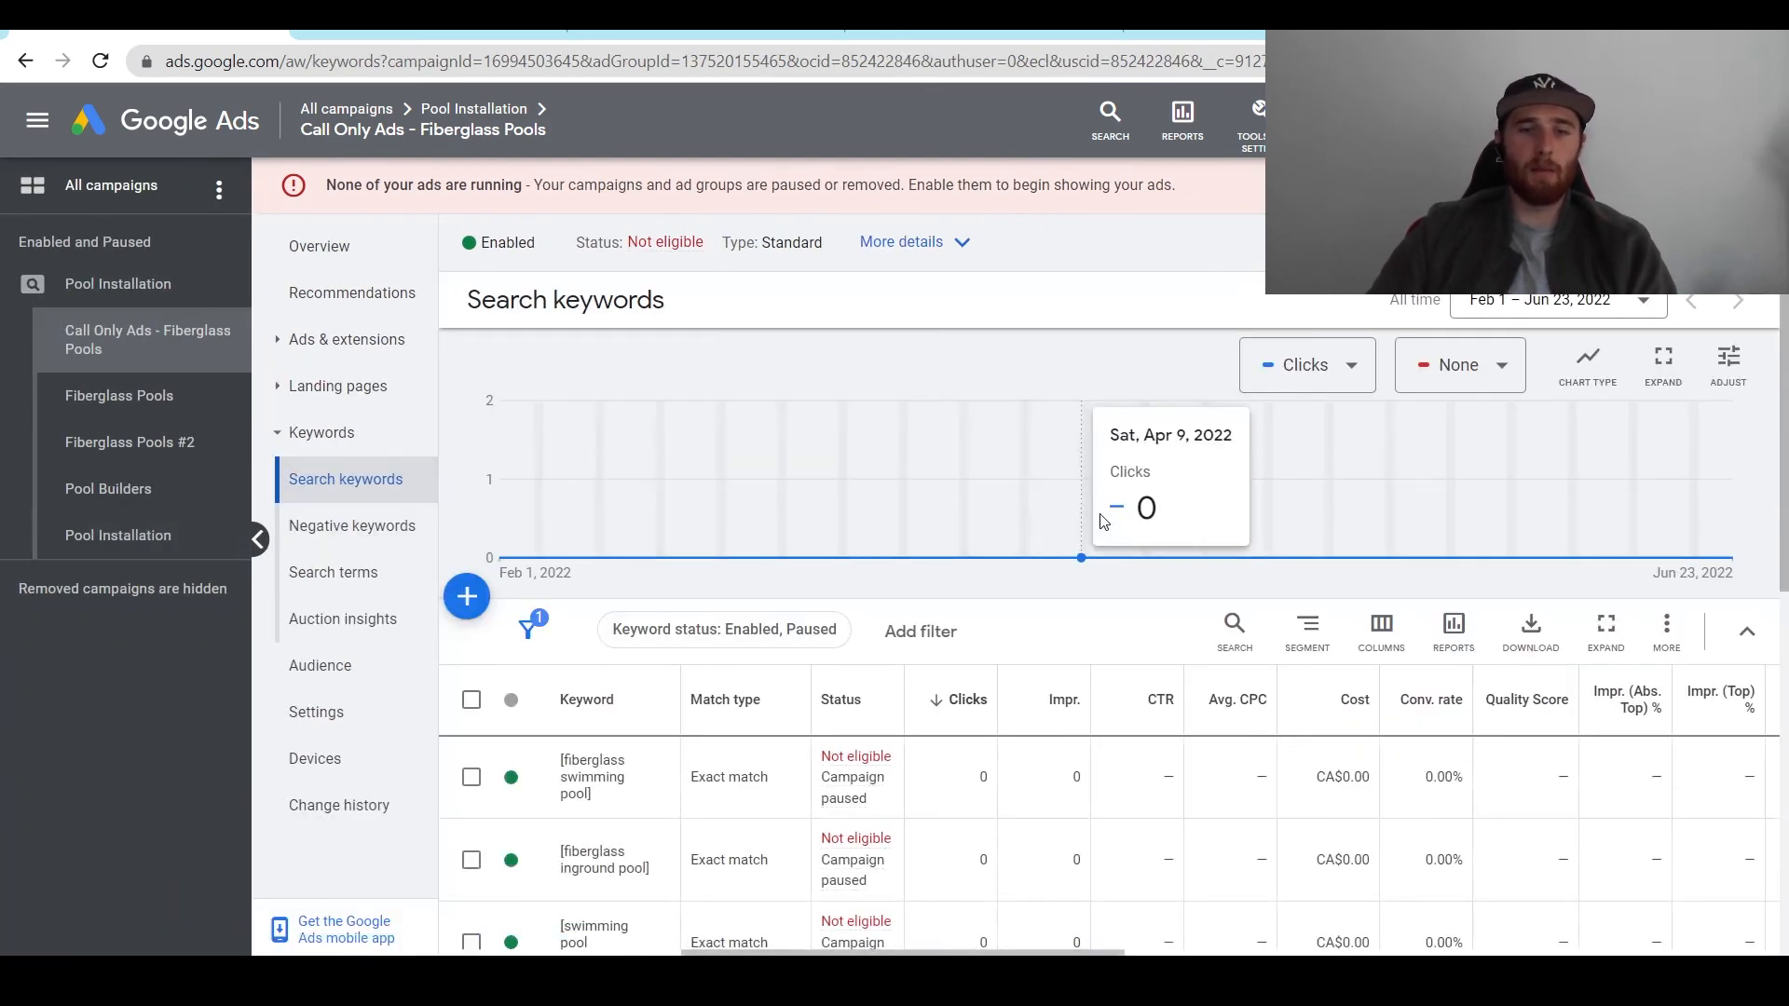
pyautogui.scroll(-8, 1105, 520)
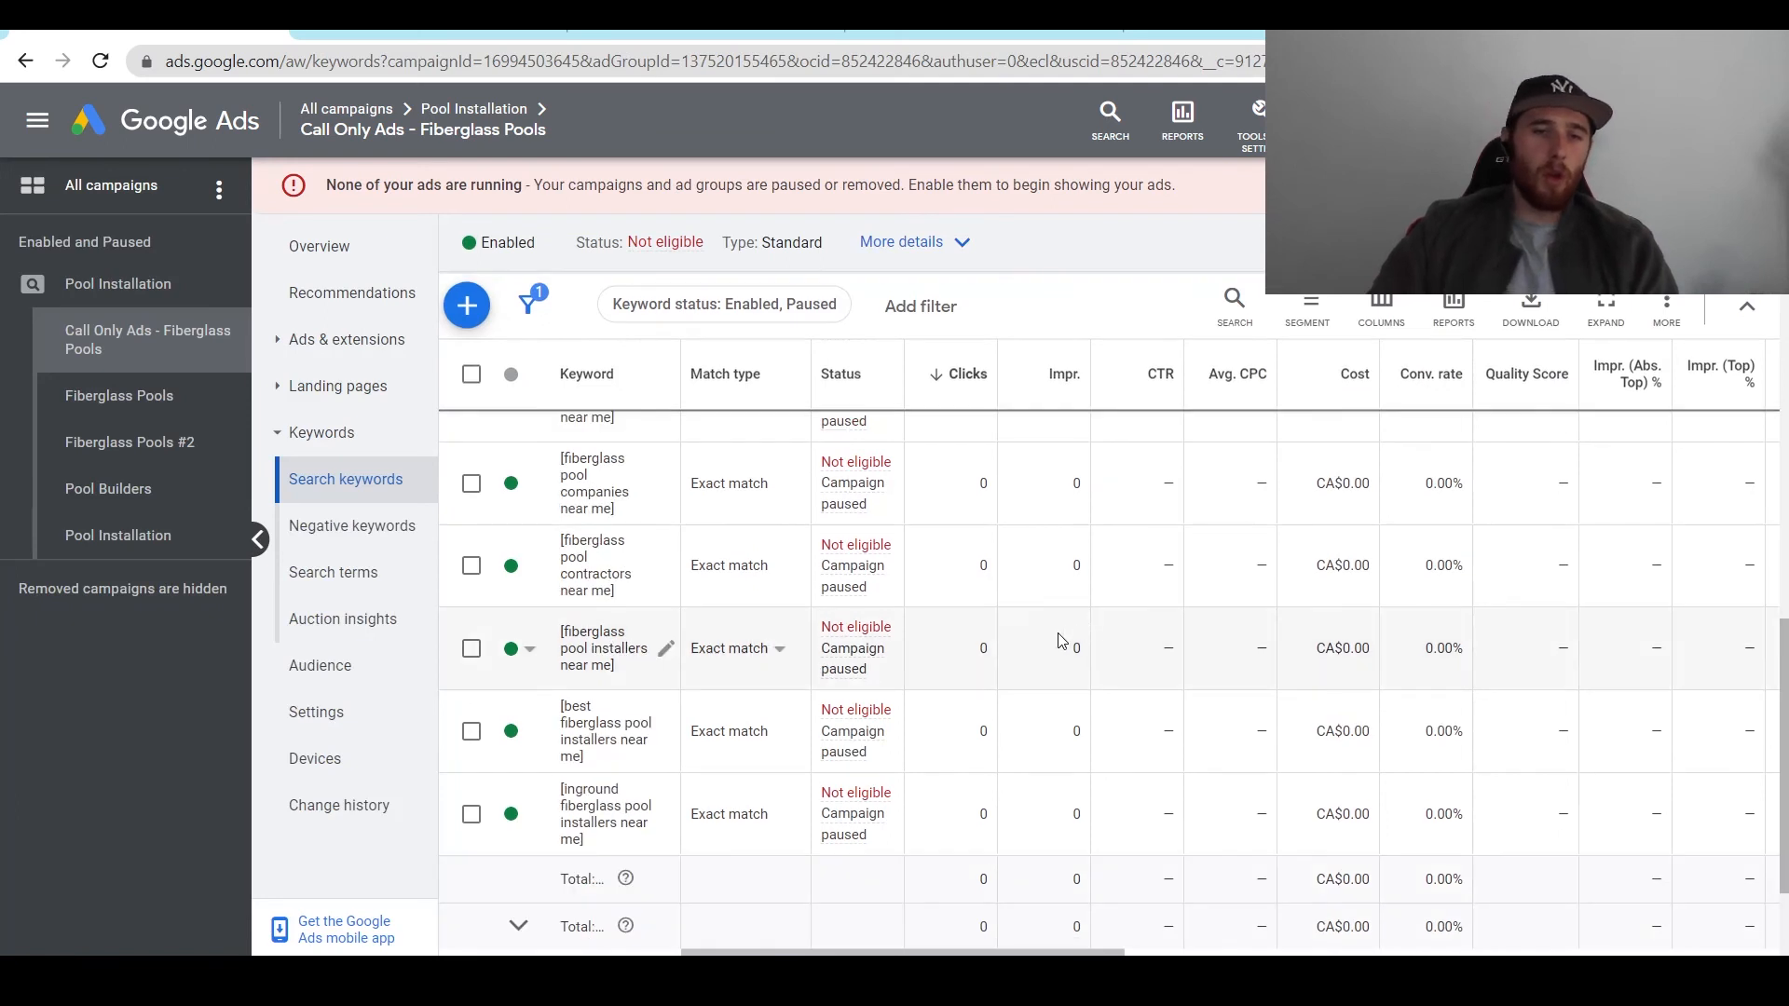
pyautogui.scroll(3, 1058, 642)
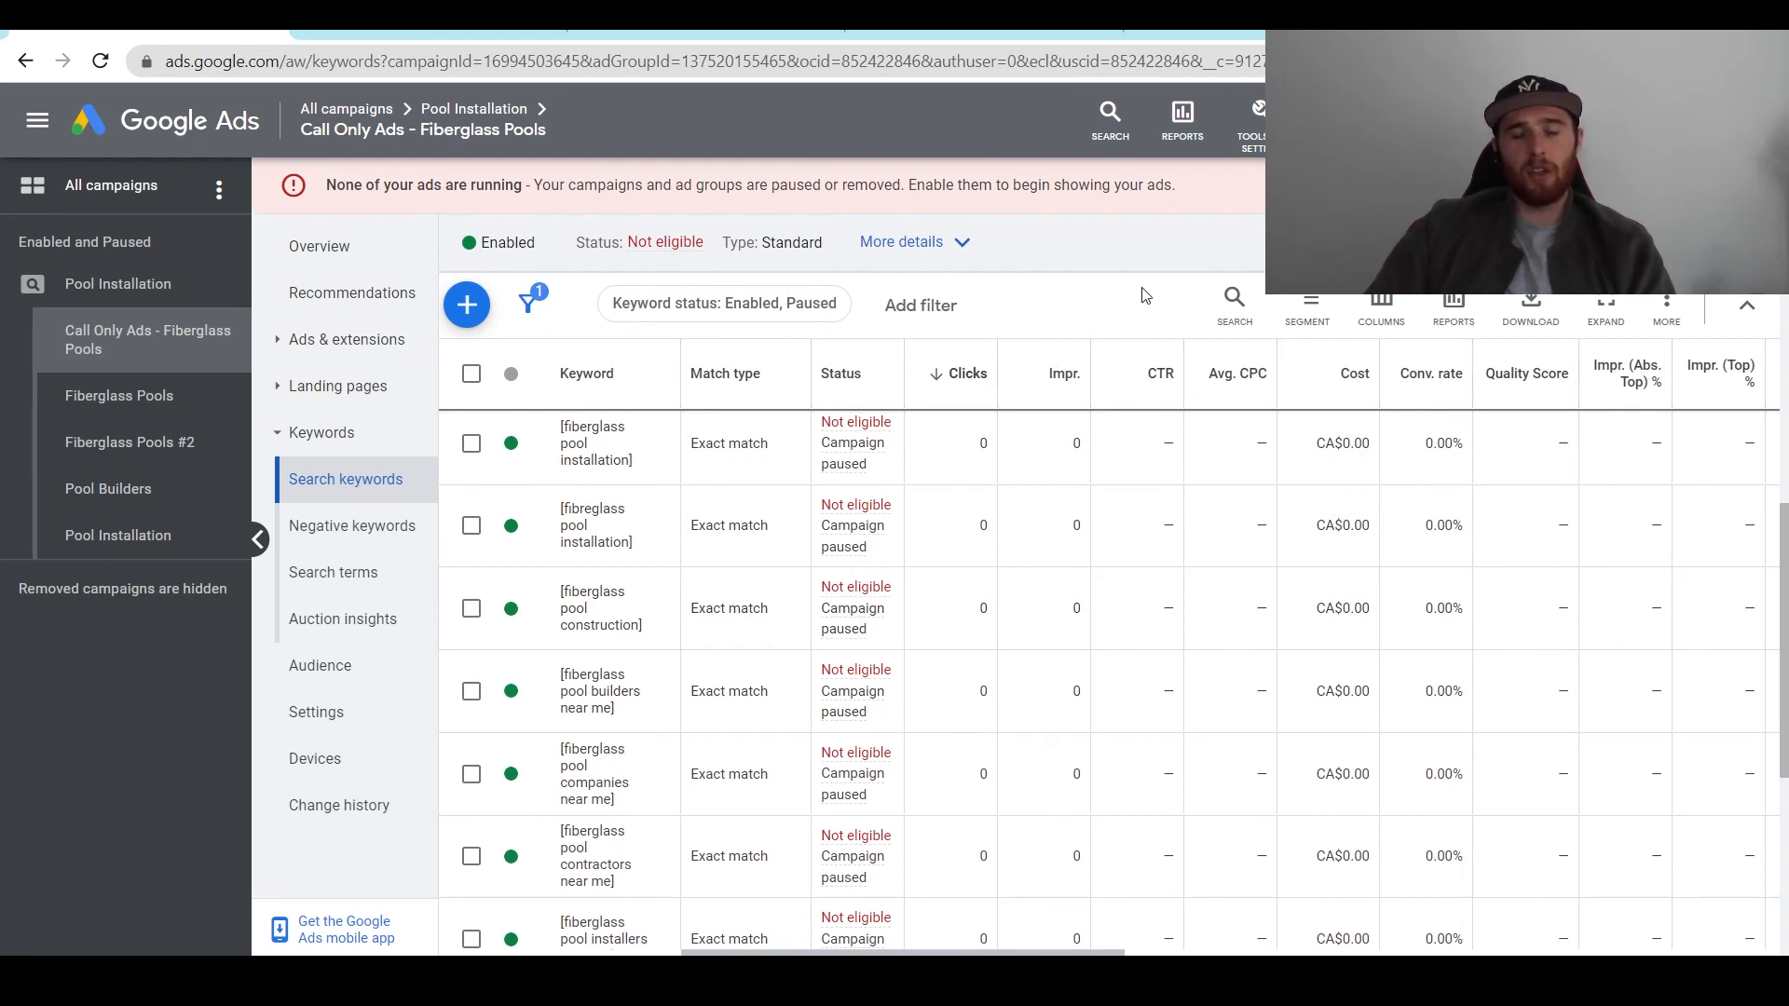
pyautogui.scroll(-1, 1142, 301)
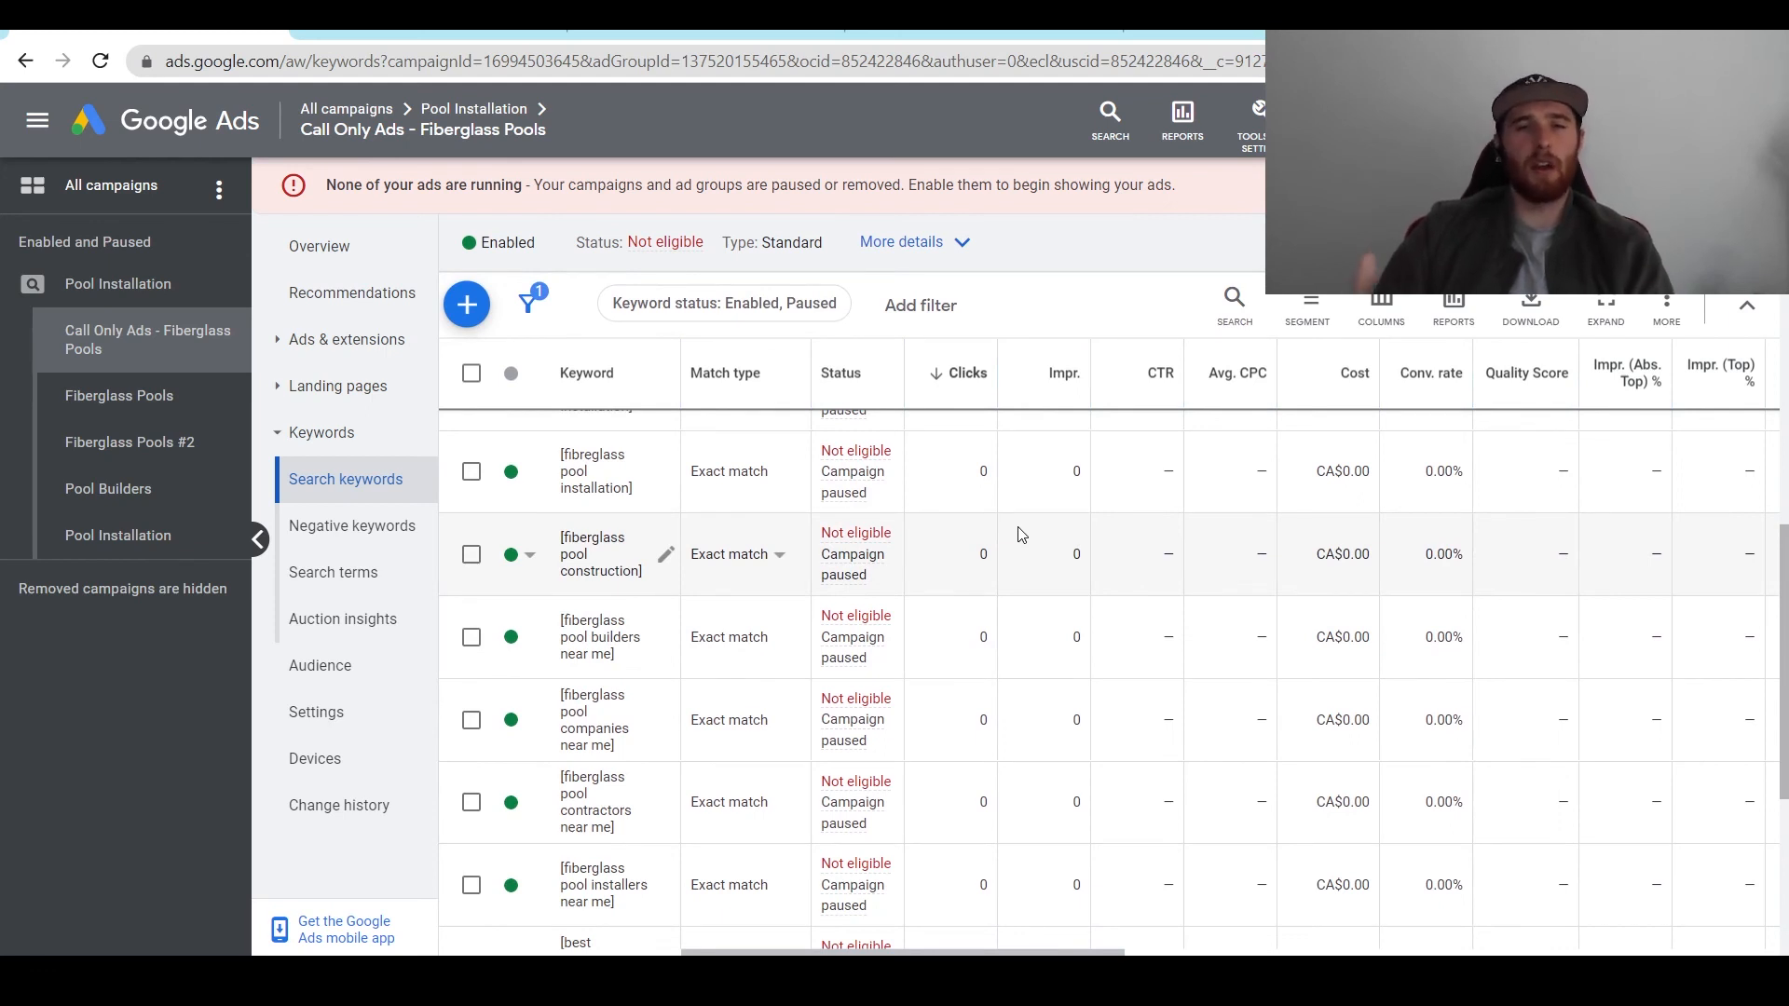
pyautogui.scroll(5, 1034, 655)
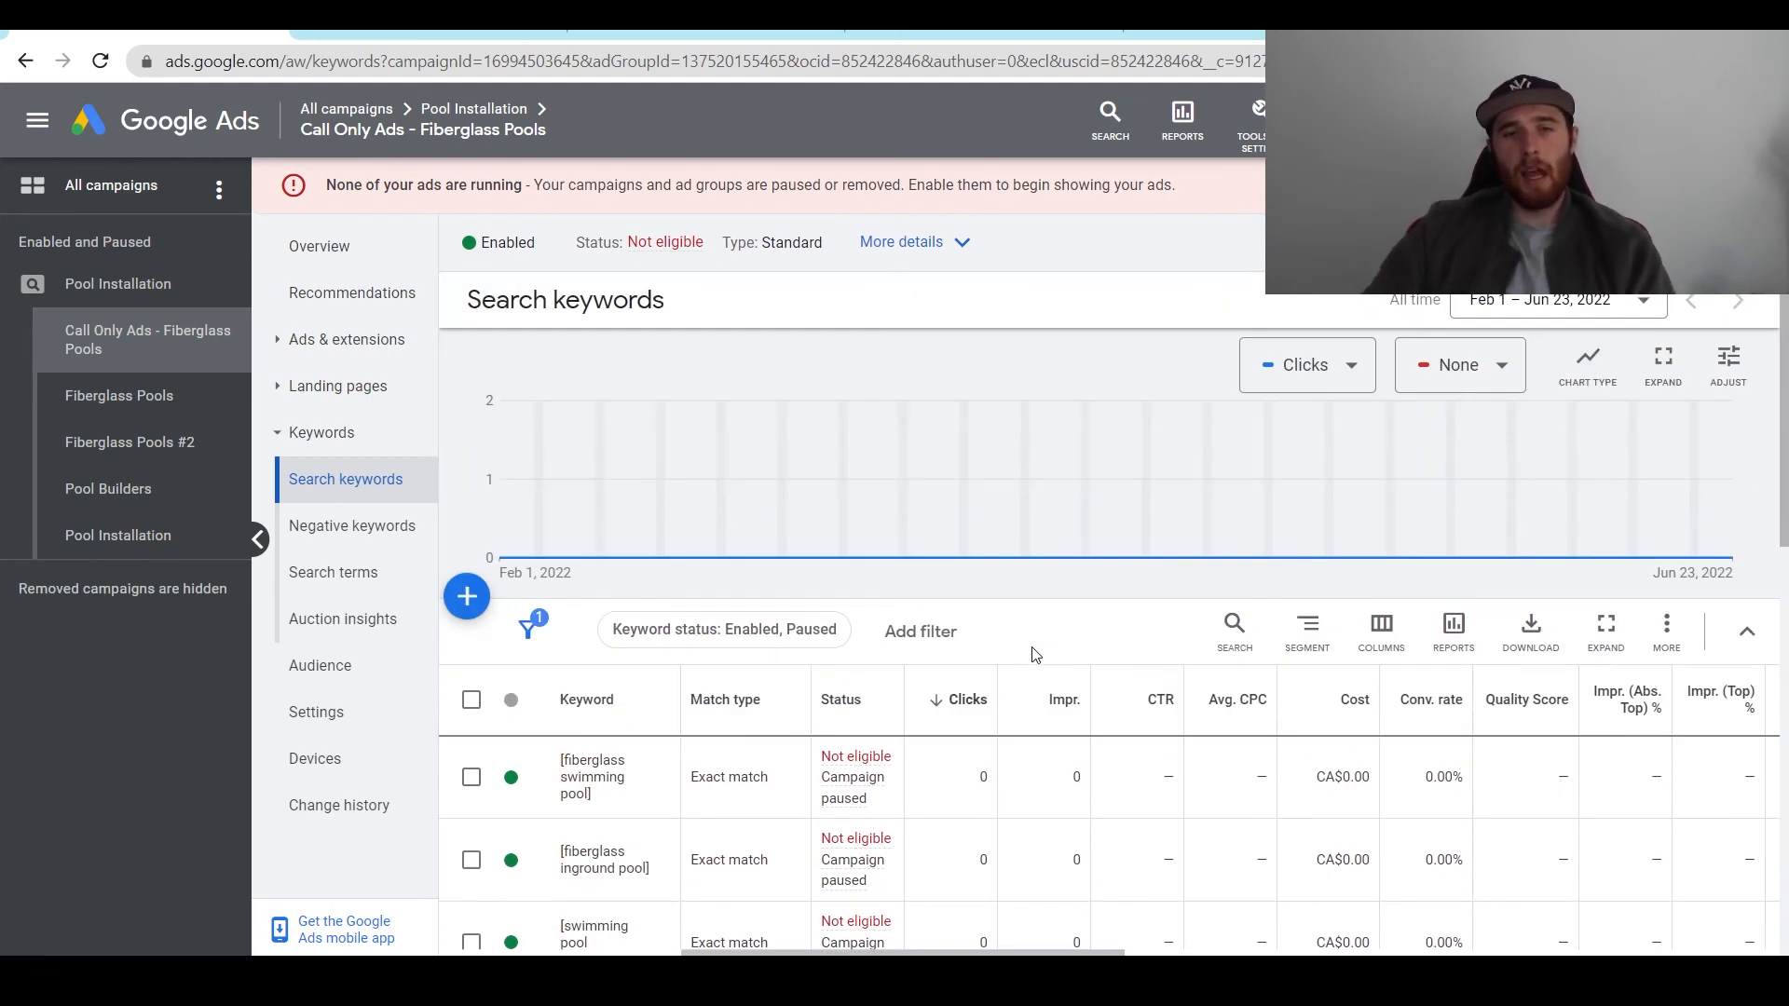
pyautogui.scroll(-2, 1072, 643)
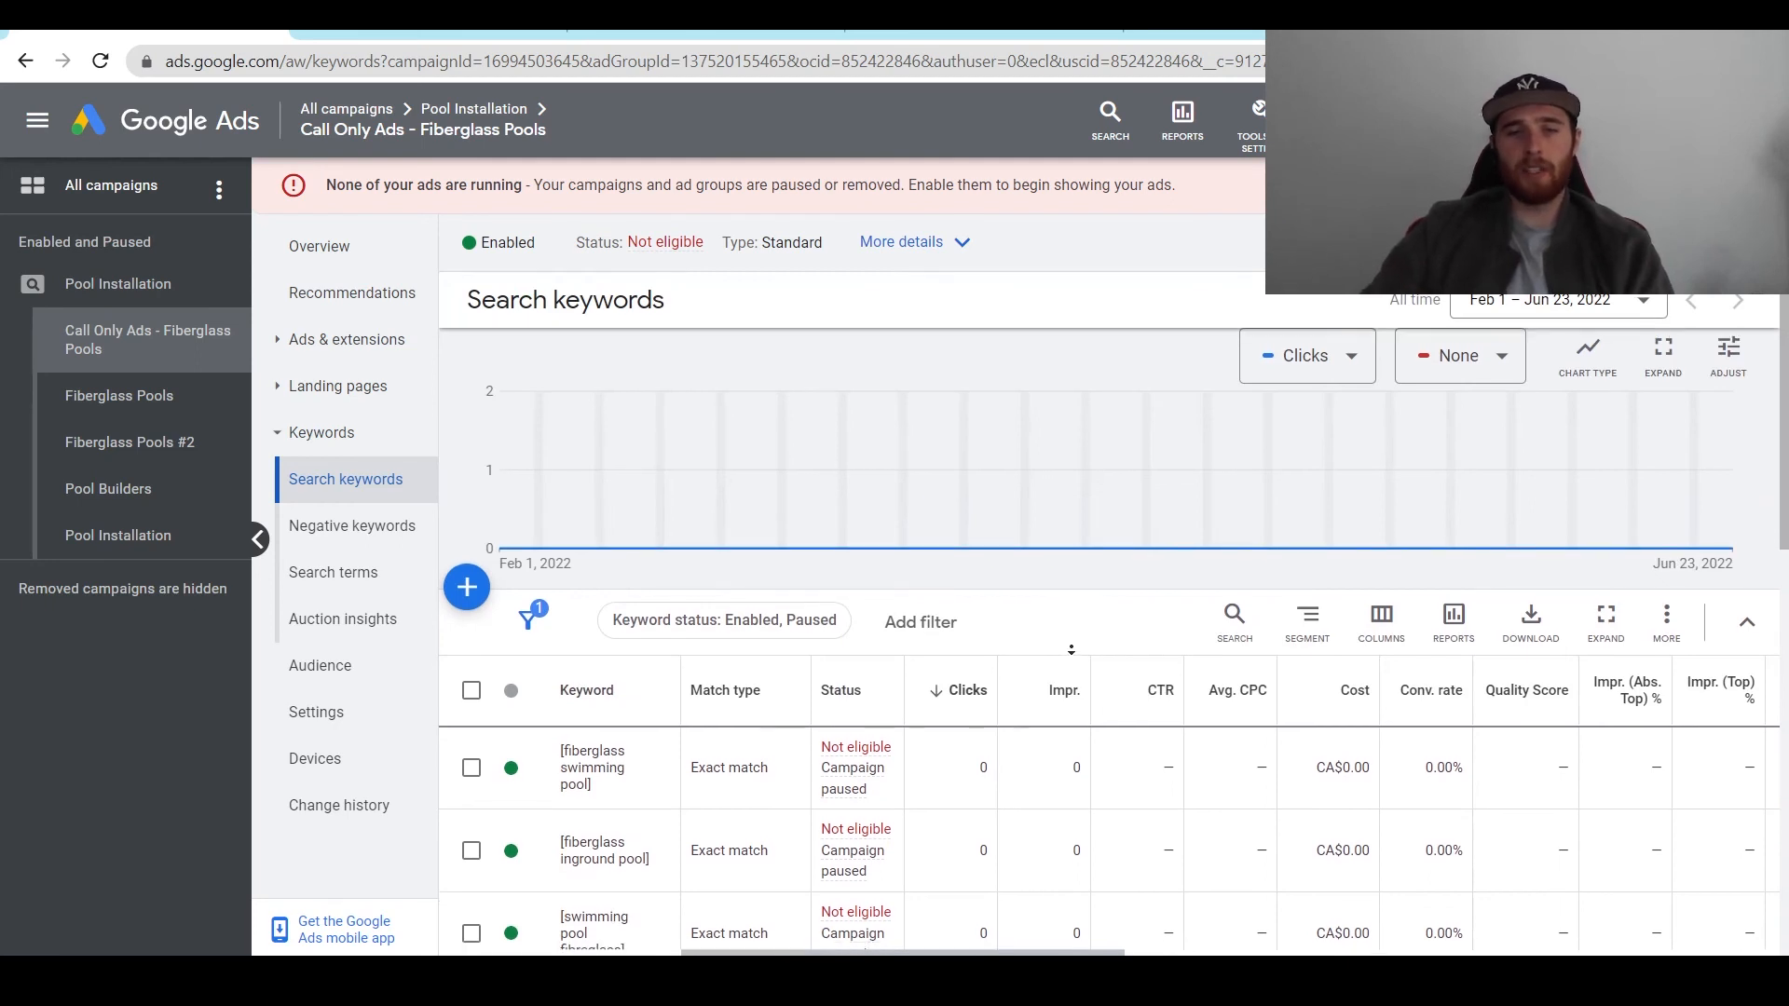
pyautogui.scroll(-3, 1072, 650)
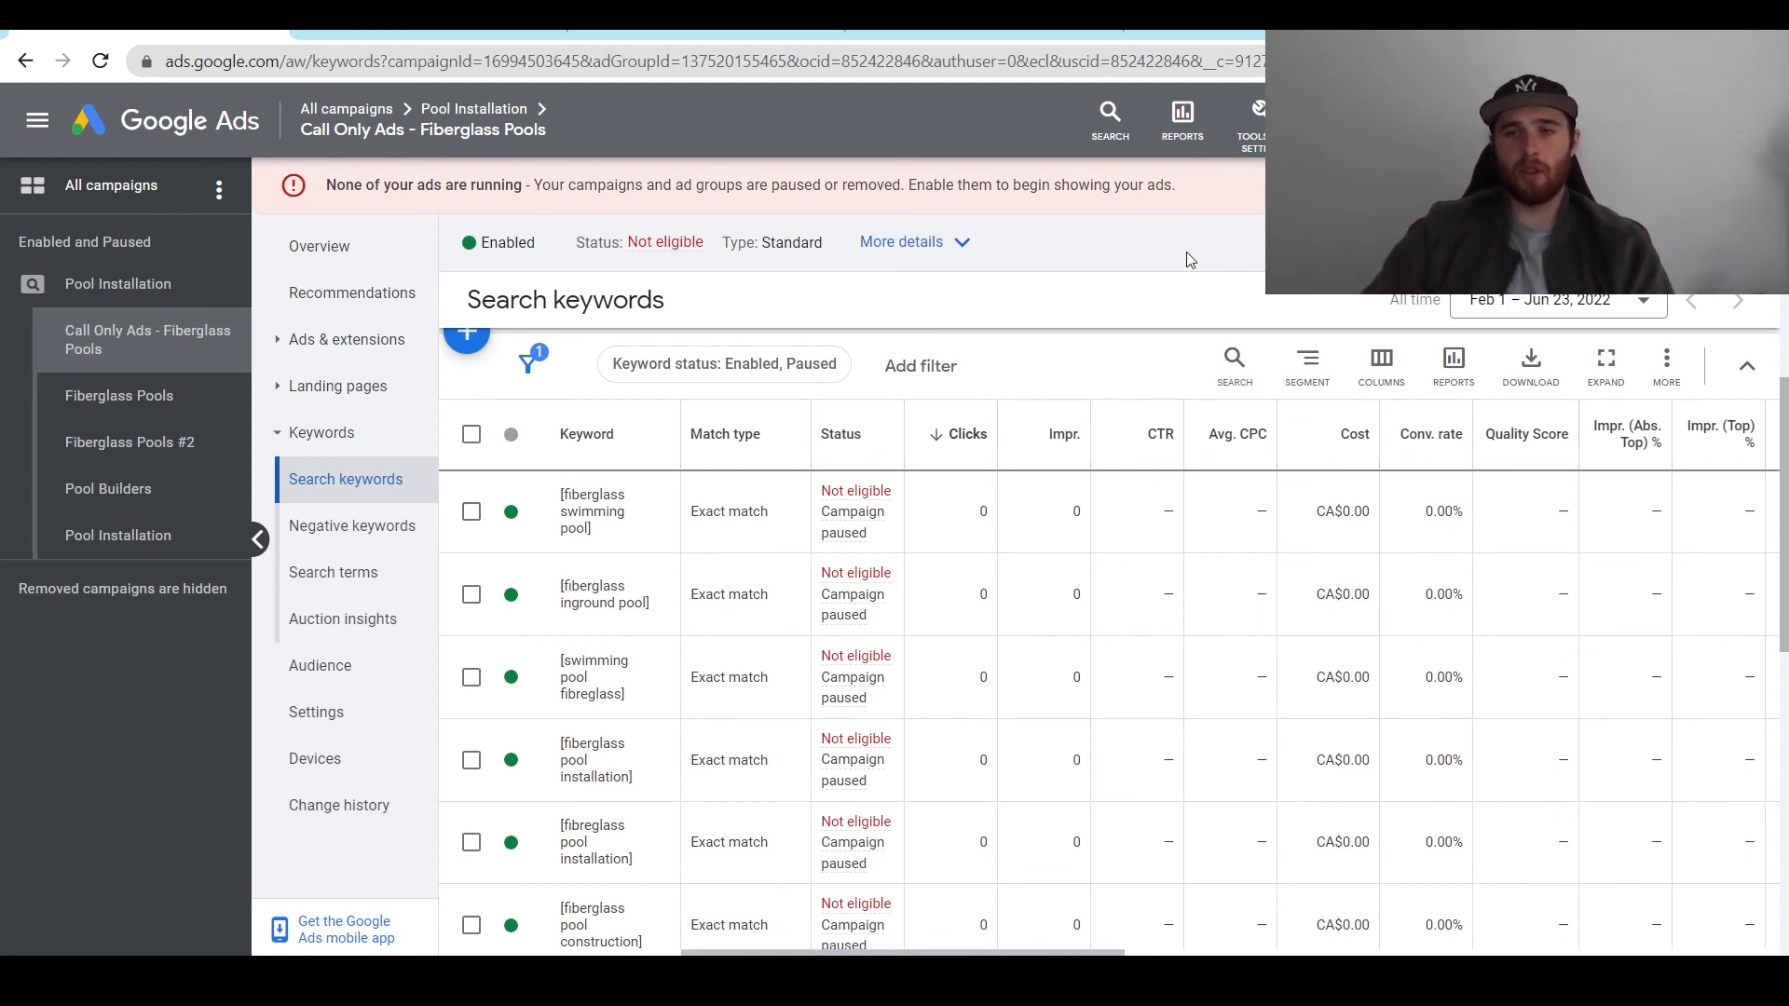
pyautogui.middleClick(1017, 378)
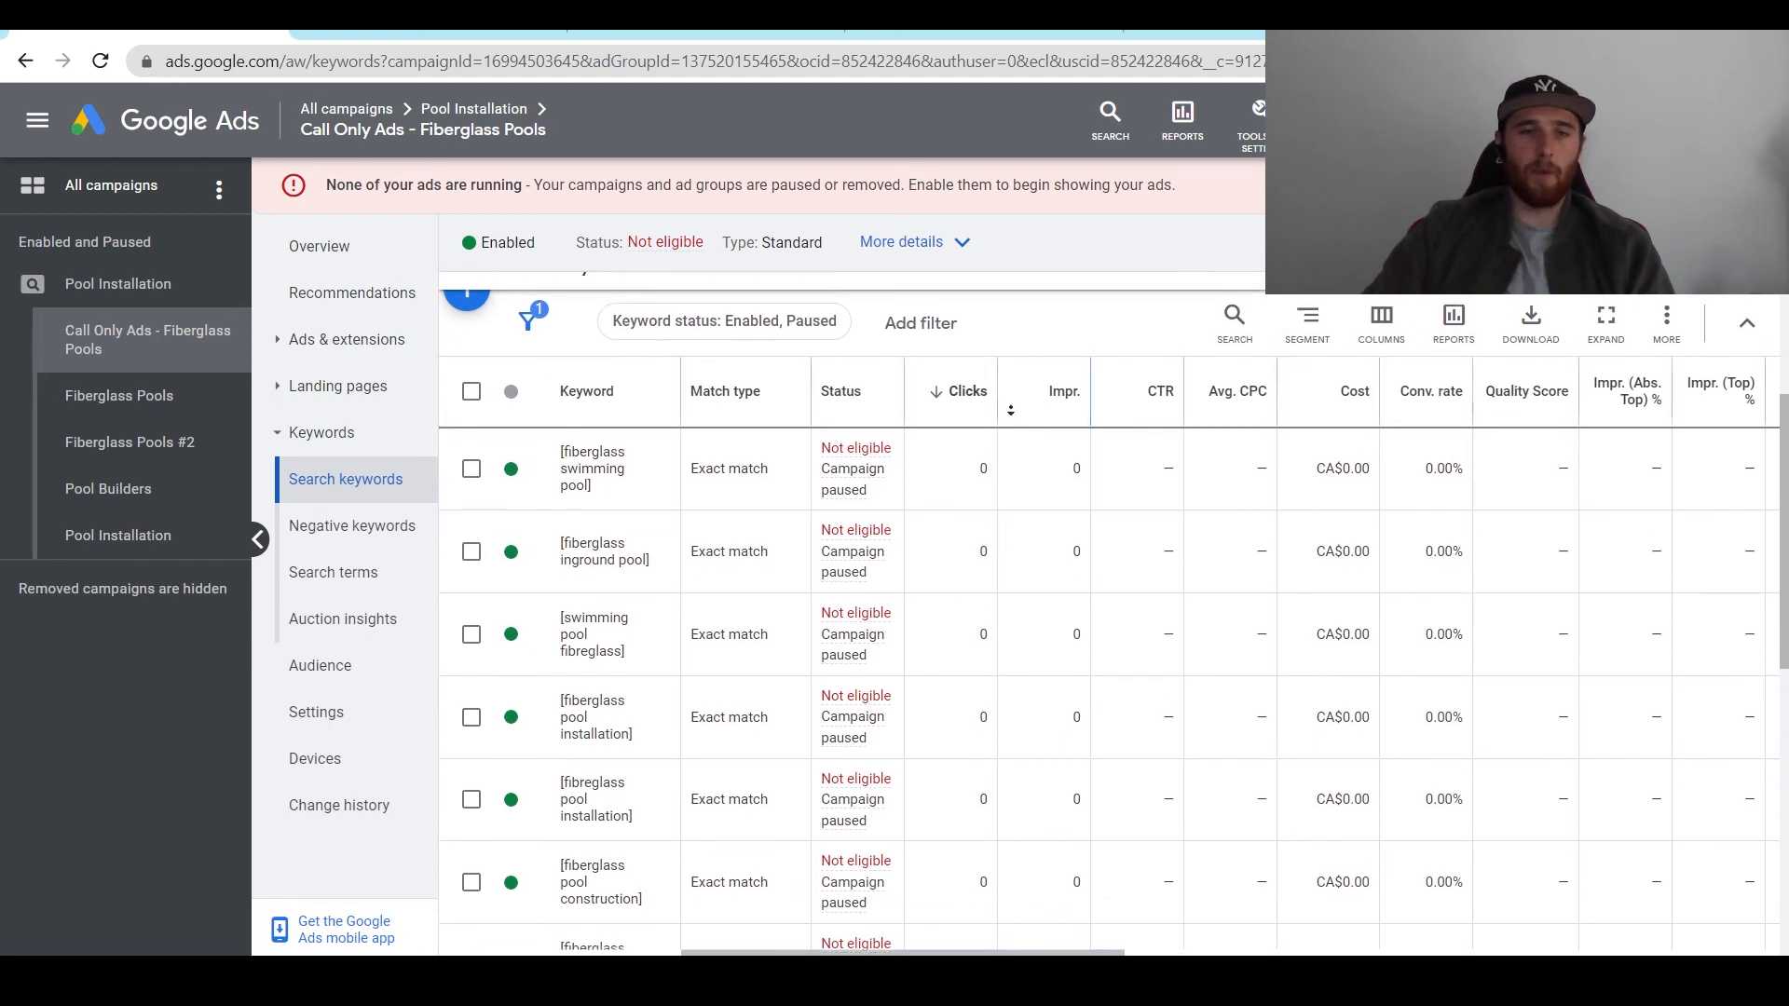
pyautogui.scroll(-6, 998, 591)
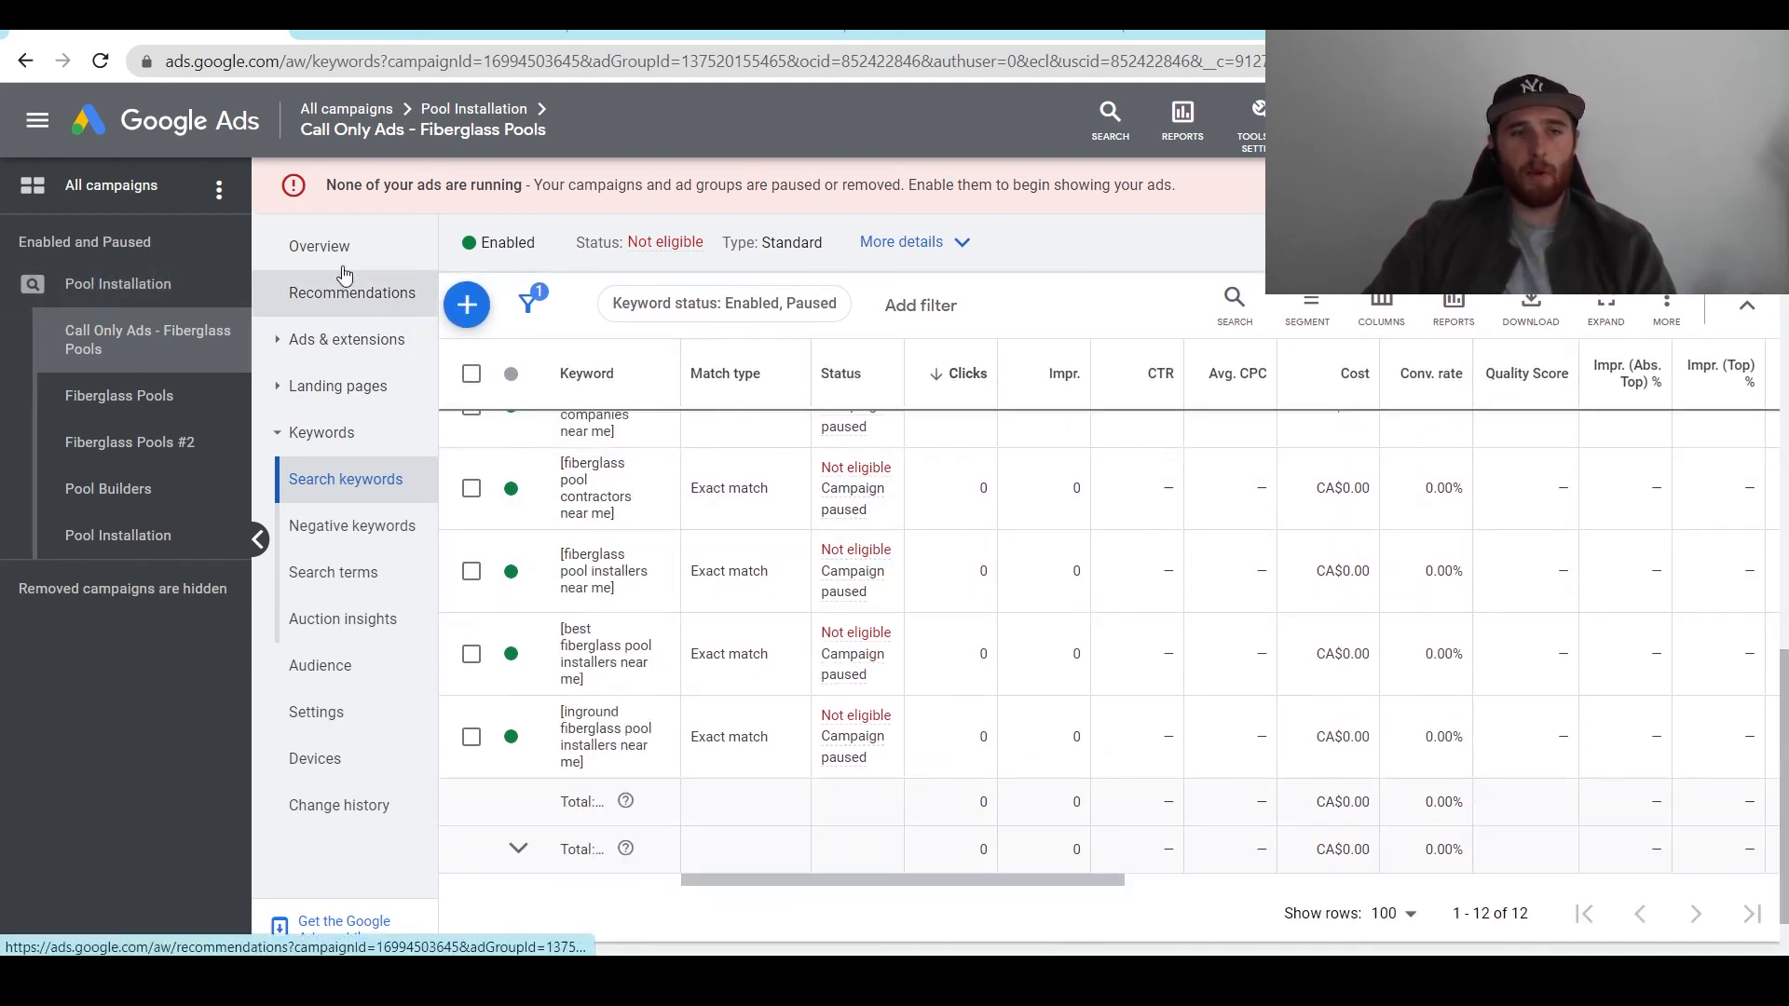
# Step: Open the ad group's overview and examine its device performance and bid adjustment summary
pyautogui.click(332, 239)
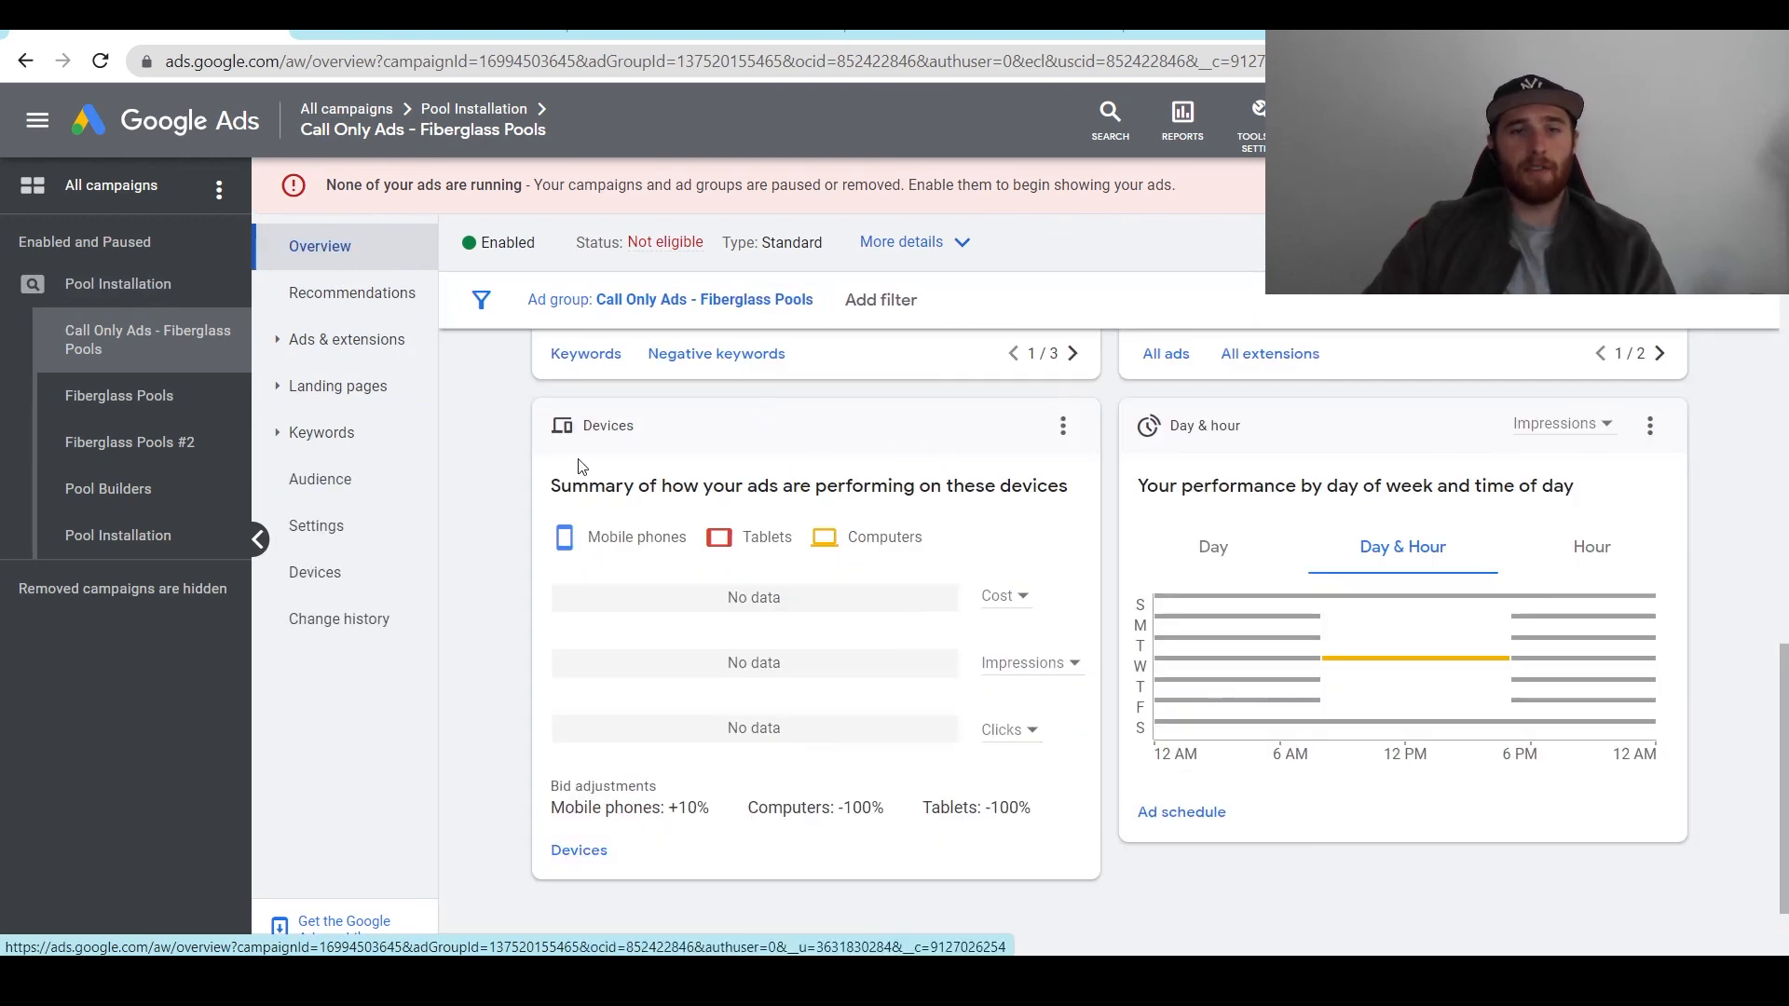